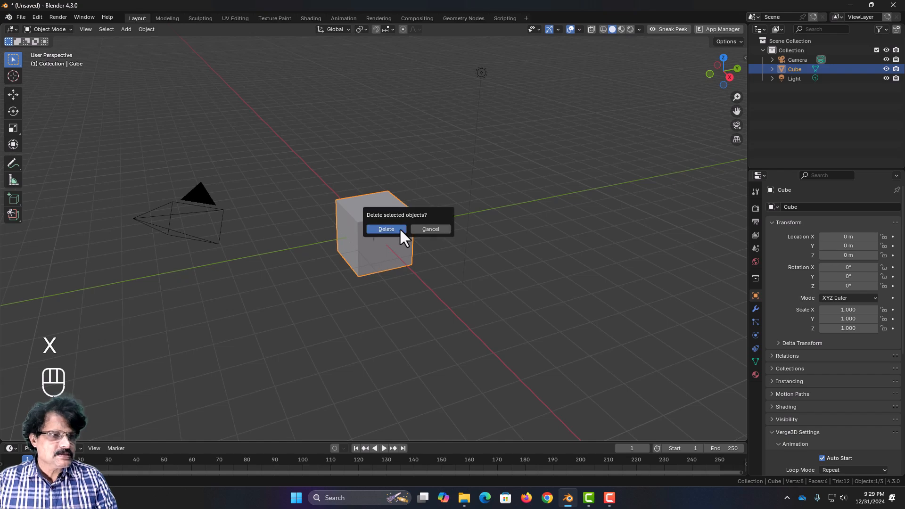
# Step: Delete the default cube and add a plane mesh at the world origin
pyautogui.click(400, 229)
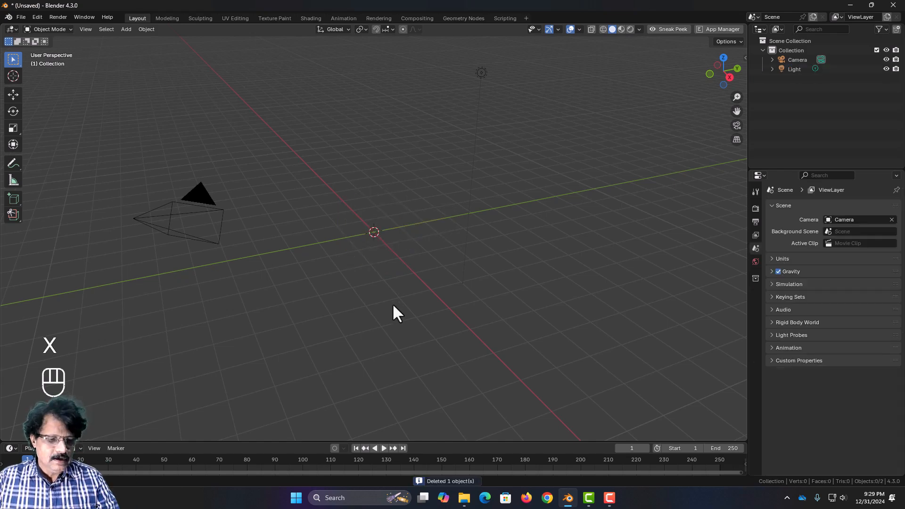
pyautogui.hotkey('shift', 'a')
pyautogui.moveTo(392, 304)
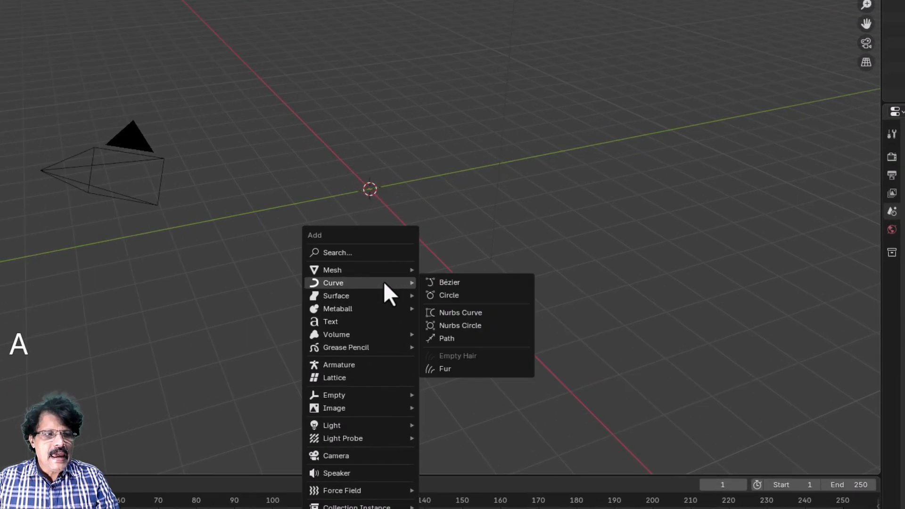
pyautogui.moveTo(398, 183)
pyautogui.click(570, 184)
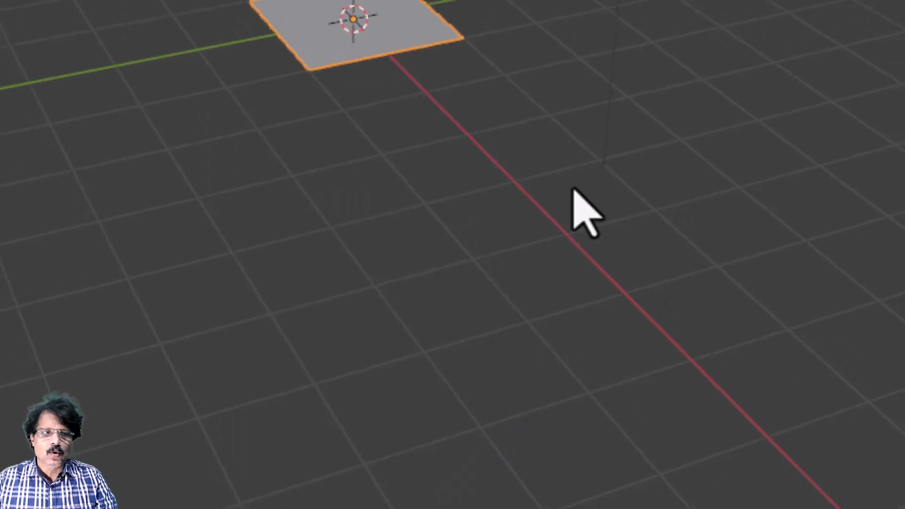
# Step: Subdivide the whole plane with 20 cuts in Edit Mode and return to Object Mode
pyautogui.press('Tab')
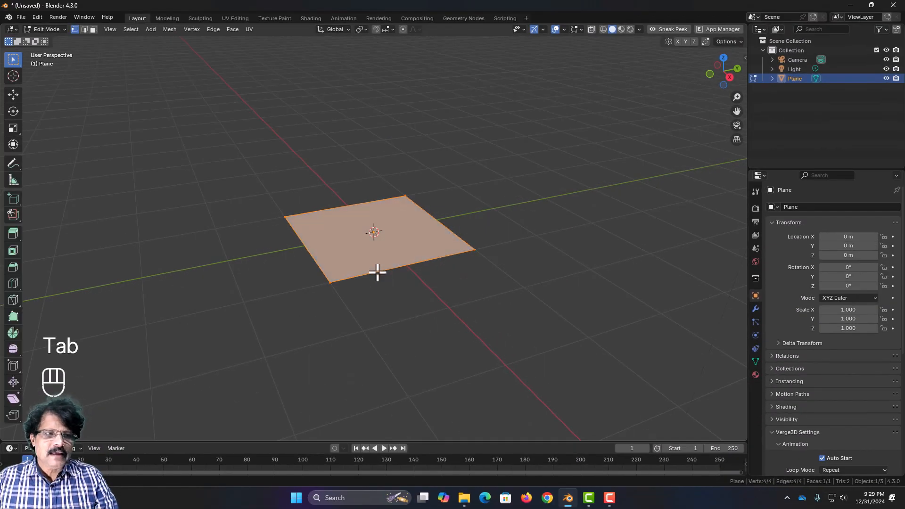
pyautogui.scroll(2, 377, 272)
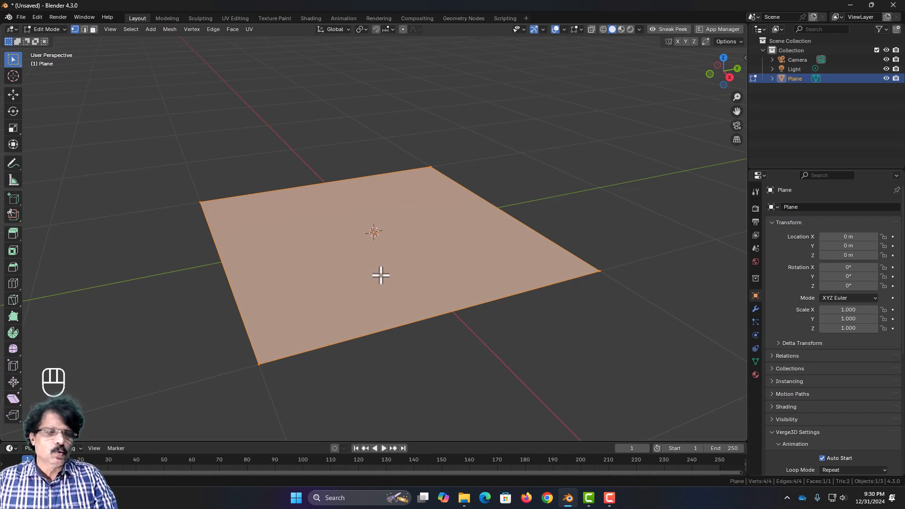
pyautogui.moveTo(380, 275); pyautogui.dragTo(357, 281, button='middle')
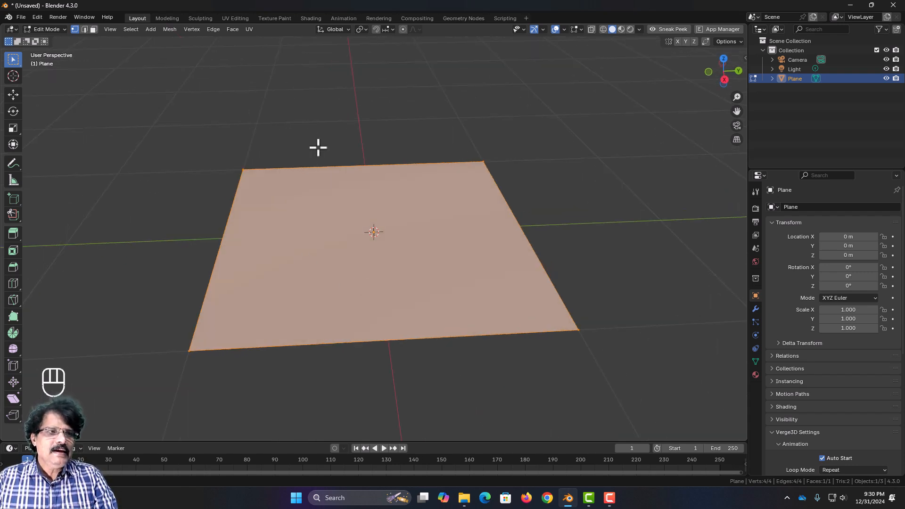
pyautogui.rightClick(365, 201)
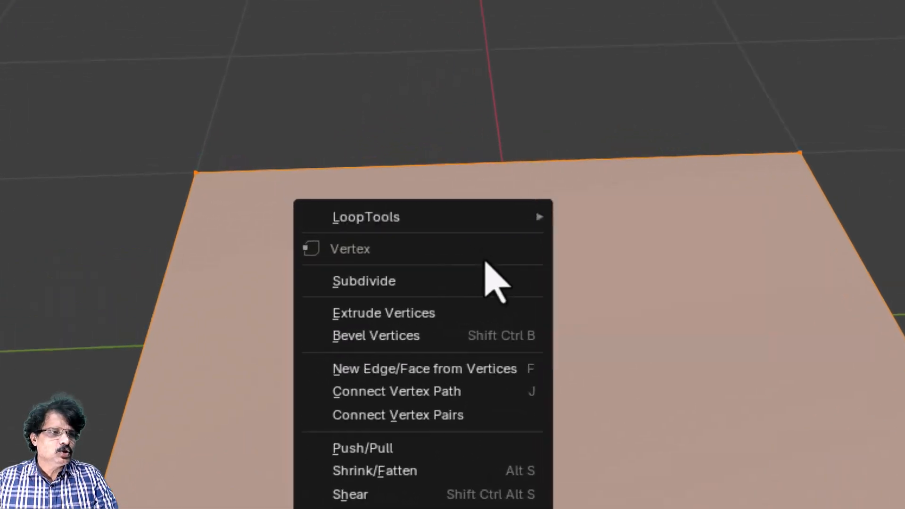
pyautogui.click(355, 218)
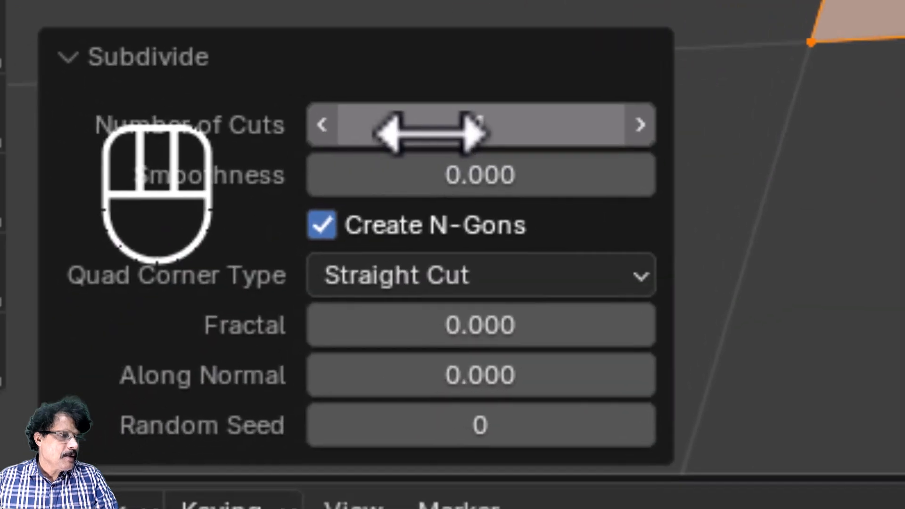
pyautogui.click(428, 125)
pyautogui.write('20')
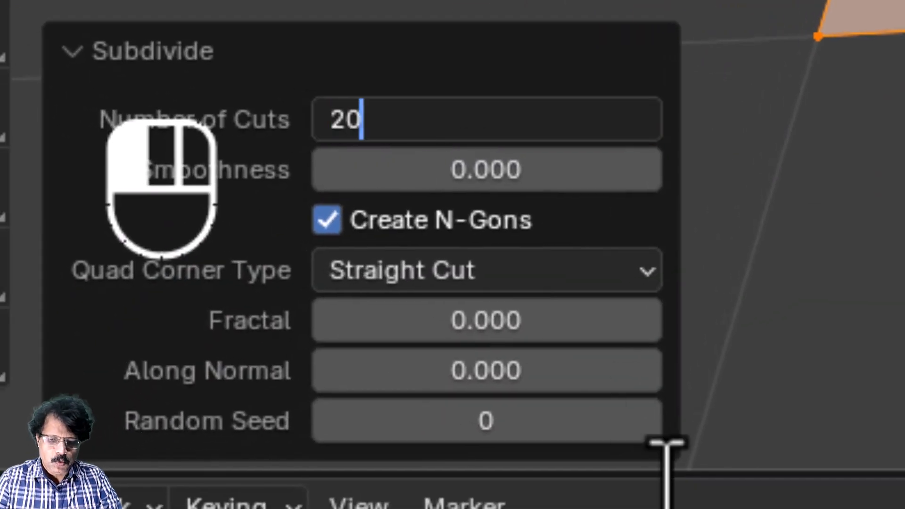
pyautogui.press('Return')
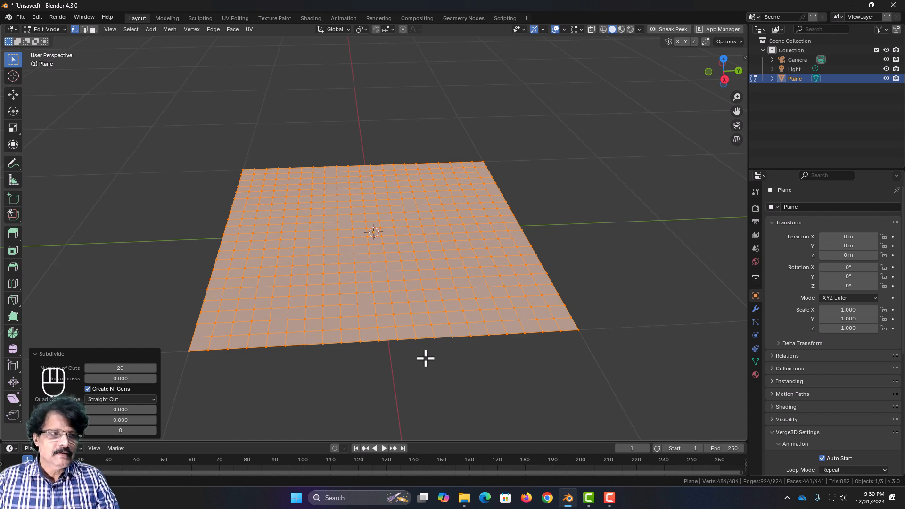
pyautogui.press('Tab')
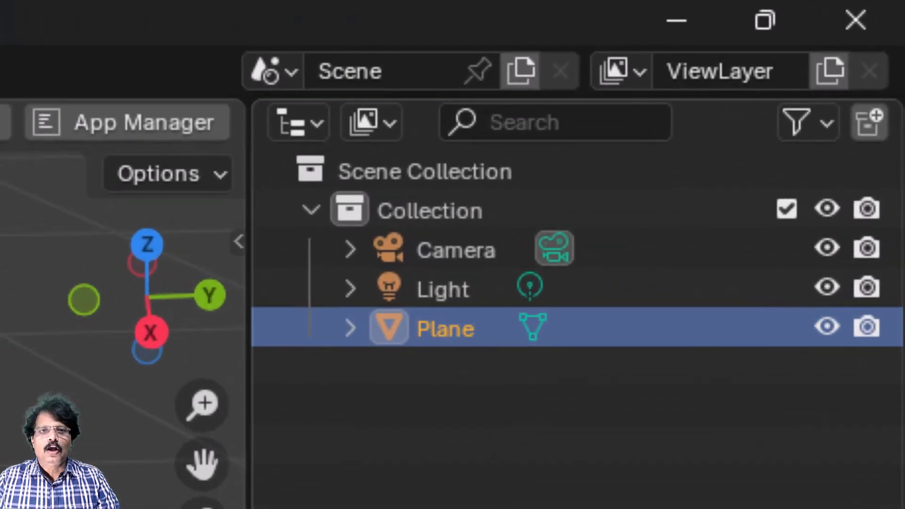
# Step: Rename the plane object as displace_vertexgroup_example
pyautogui.doubleClick(470, 338)
pyautogui.write('displac')
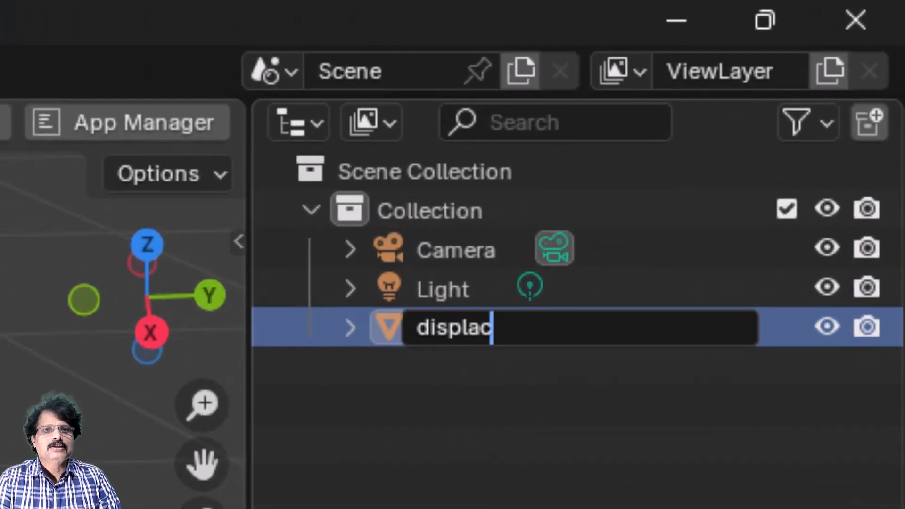
pyautogui.write('e_verte')
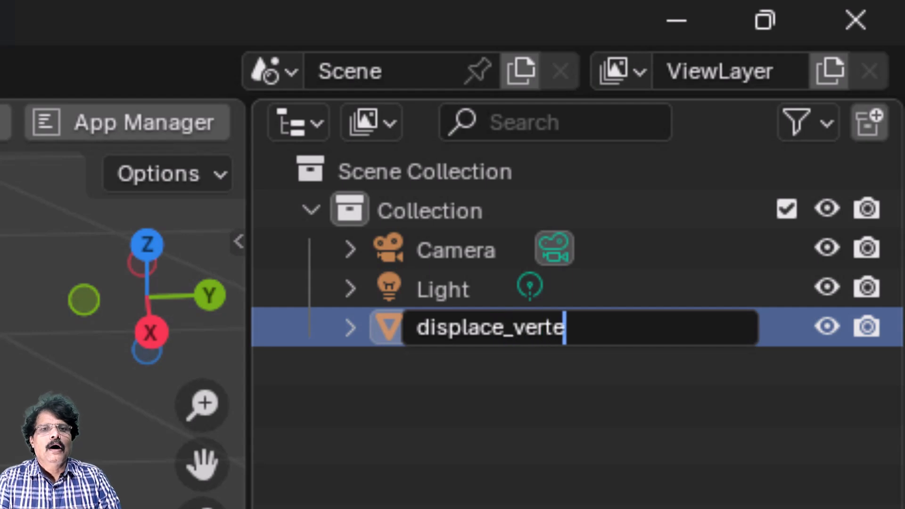
pyautogui.write('xgroup_e')
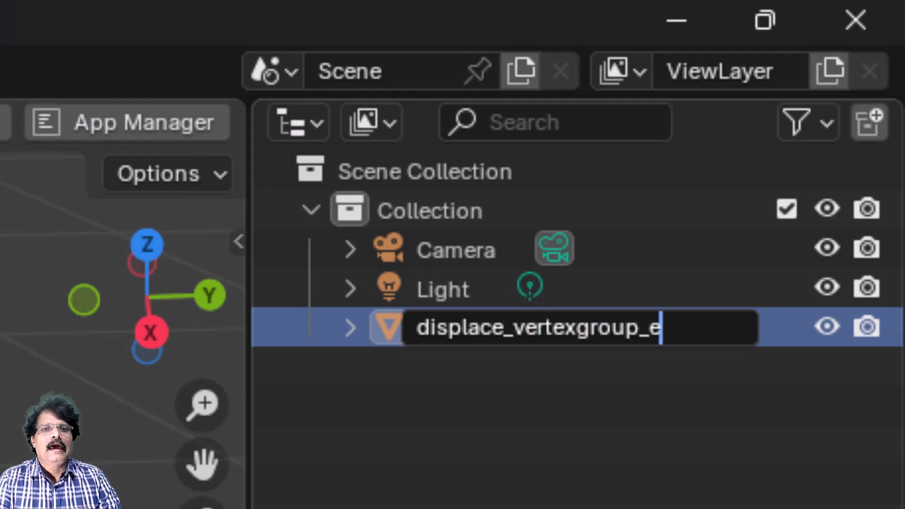
pyautogui.write('xample')
pyautogui.press('Return')
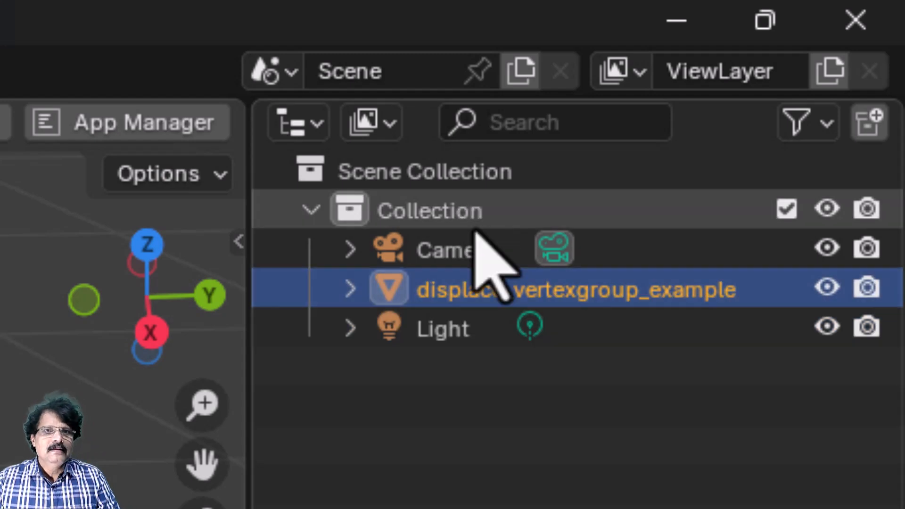
# Step: Move the Camera and Light out of Collection directly into the Scene Collection
pyautogui.click(422, 255)
pyautogui.keyDown('ctrl'); pyautogui.click(426, 330); pyautogui.keyUp('ctrl')
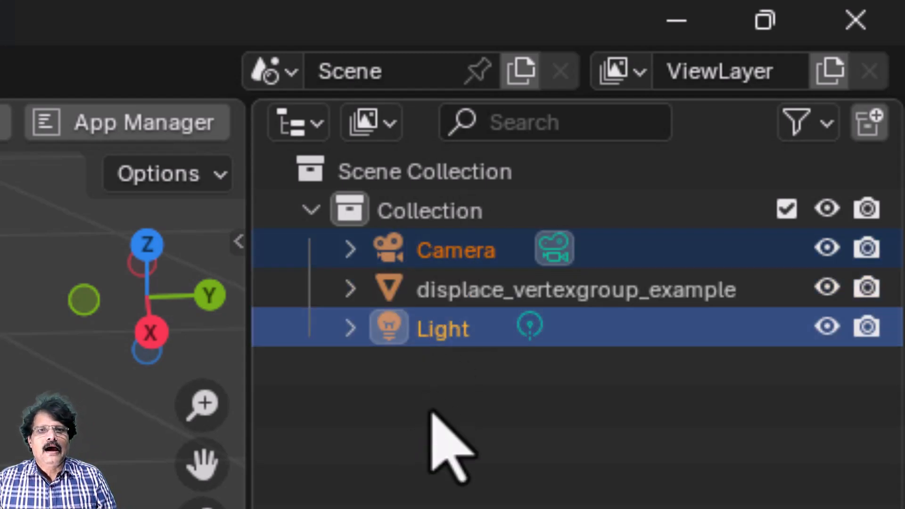
pyautogui.moveTo(476, 252); pyautogui.dragTo(440, 190)
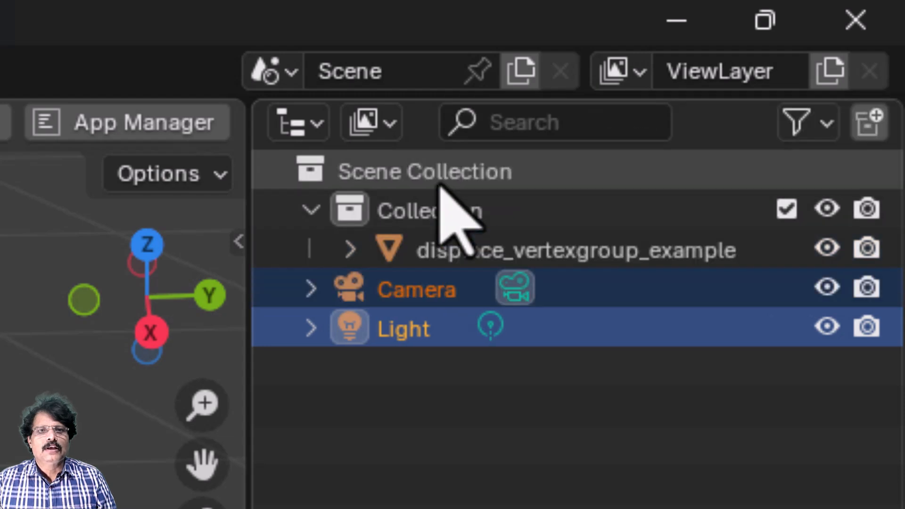
# Step: Rename the collection holding the plane as vertexgroup
pyautogui.doubleClick(427, 211)
pyautogui.write('v')
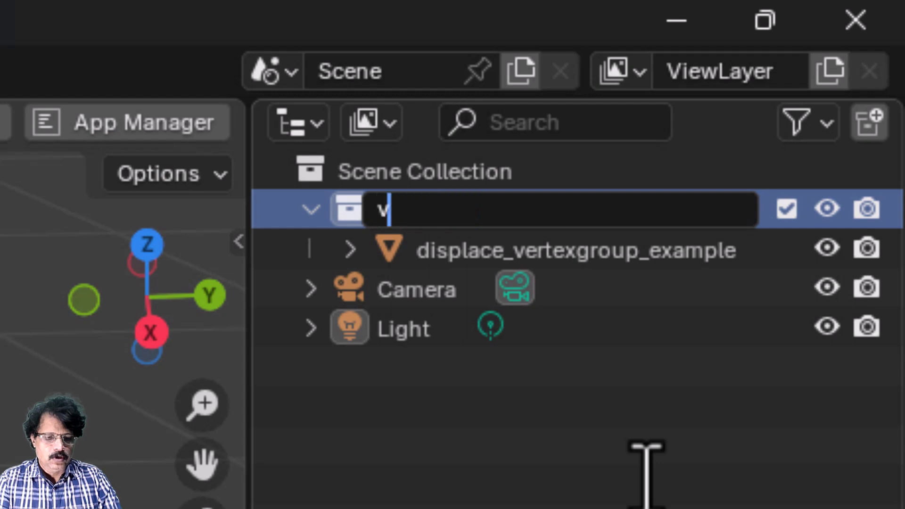
pyautogui.write('ertexgroup')
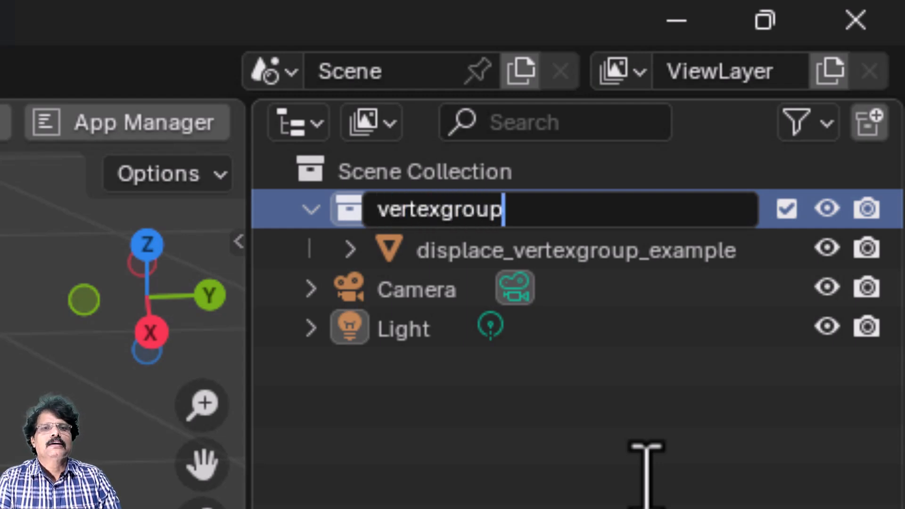
pyautogui.press('Return')
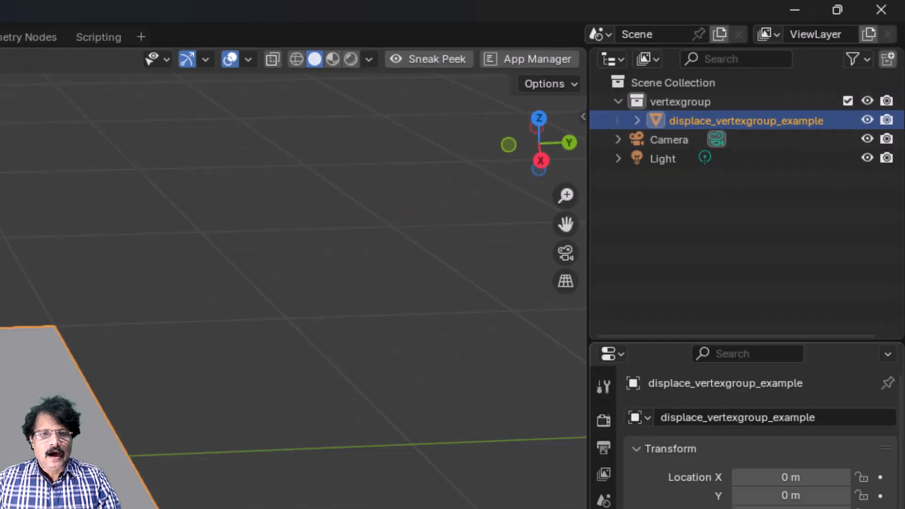
# Step: Add a Displace modifier to the displace_vertexgroup_example plane and check its offset from the grid from a low angle
pyautogui.click(755, 309)
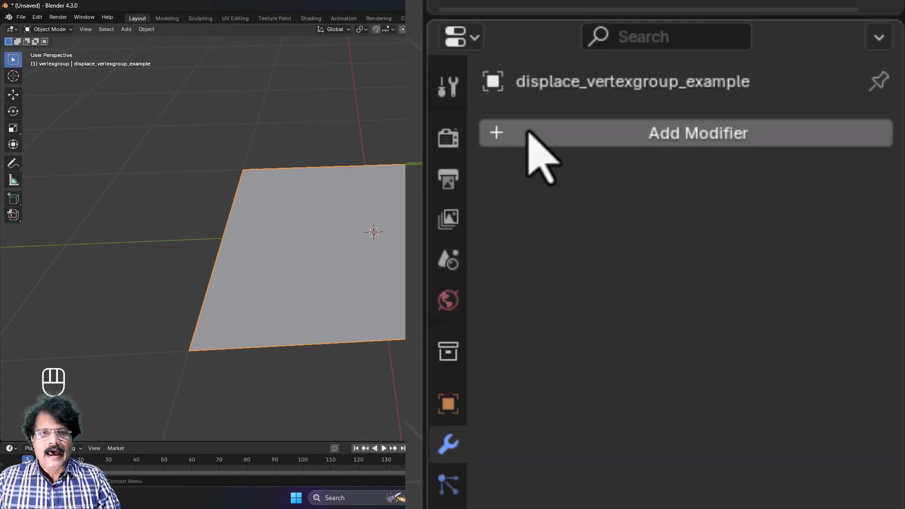
pyautogui.click(781, 207)
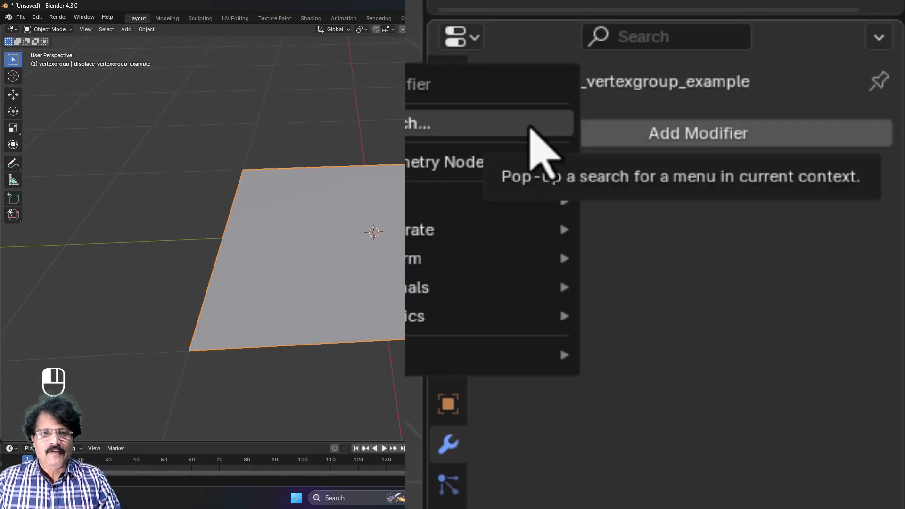
pyautogui.moveTo(434, 258)
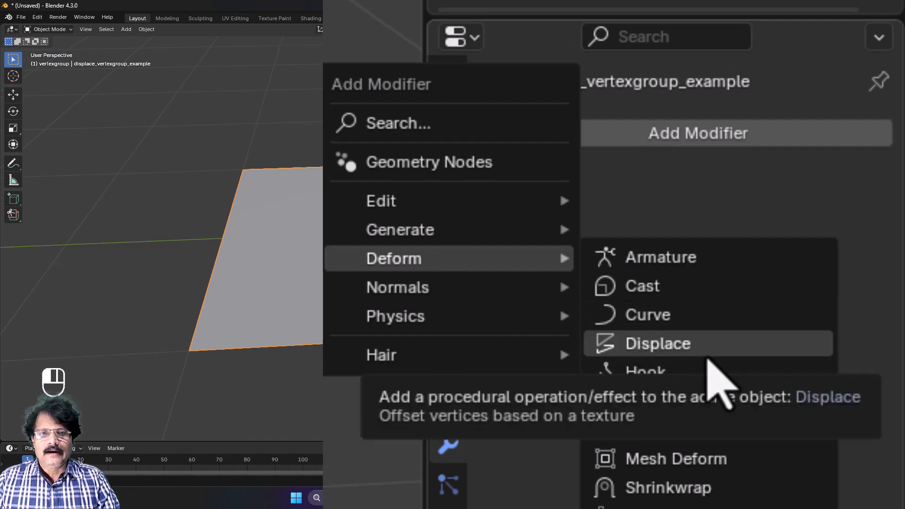
pyautogui.click(709, 362)
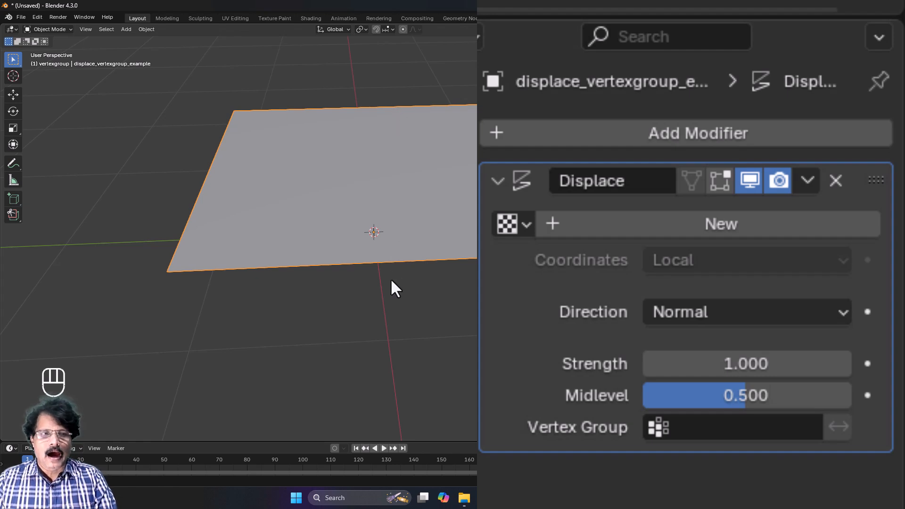
pyautogui.moveTo(390, 289)
pyautogui.mouseDown(button='middle')
pyautogui.moveTo(390, 259)
pyautogui.moveTo(390, 271)
pyautogui.mouseUp(button='middle')
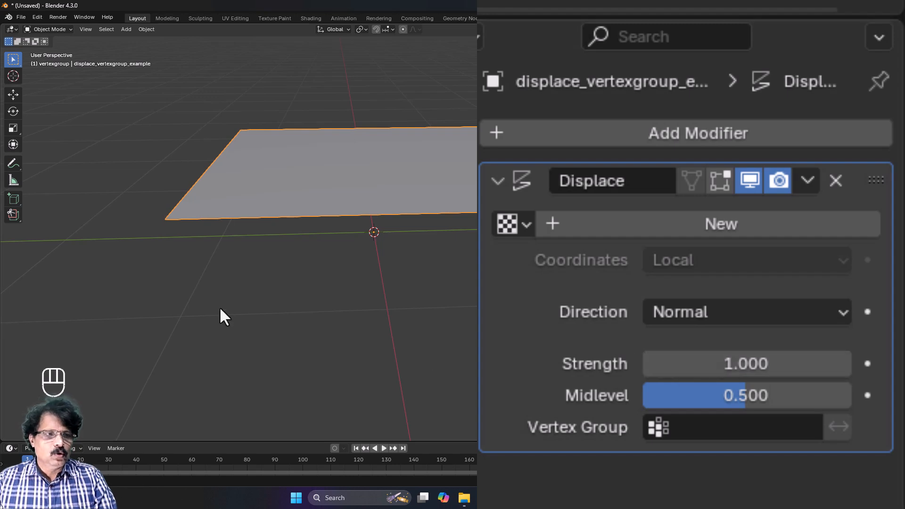
pyautogui.moveTo(220, 309)
pyautogui.mouseDown(button='middle')
pyautogui.moveTo(221, 289)
pyautogui.moveTo(220, 299)
pyautogui.mouseUp(button='middle')
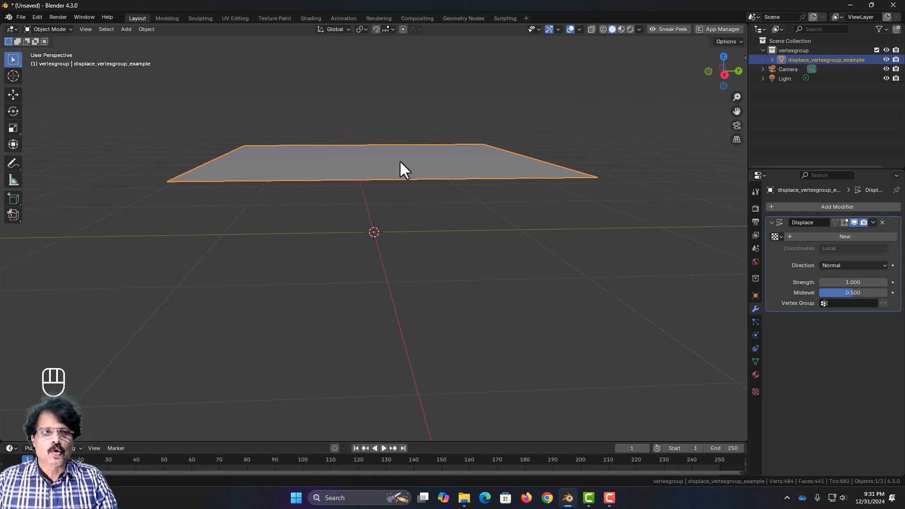
# Step: Create a vertex group named displace on the plane's mesh in Edit Mode
pyautogui.press('Tab')
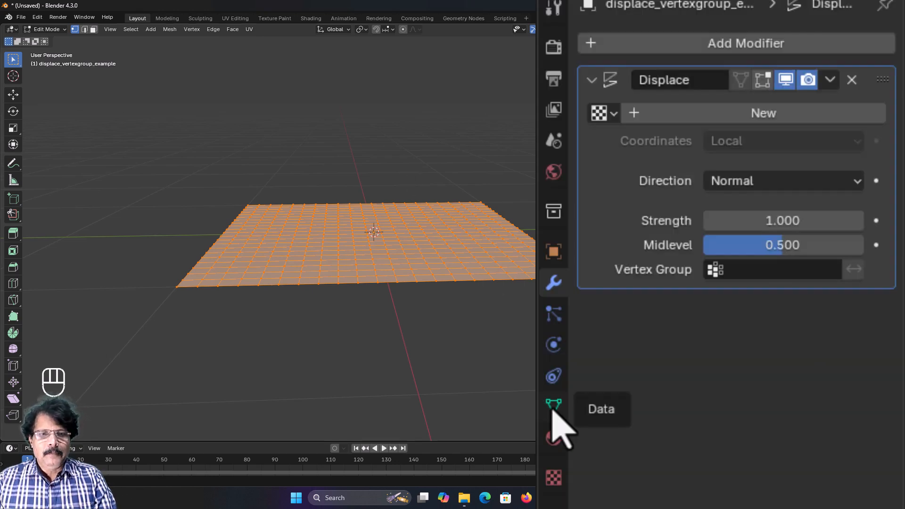
pyautogui.click(755, 361)
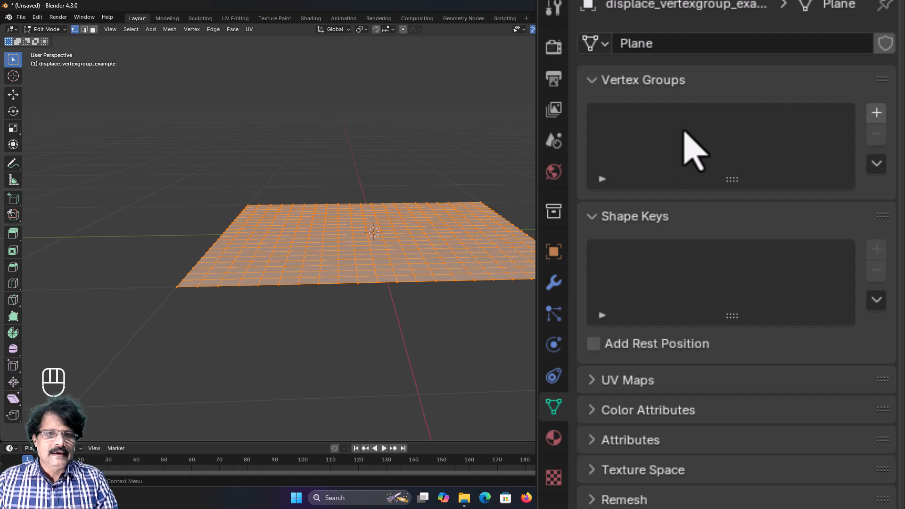
pyautogui.click(877, 112)
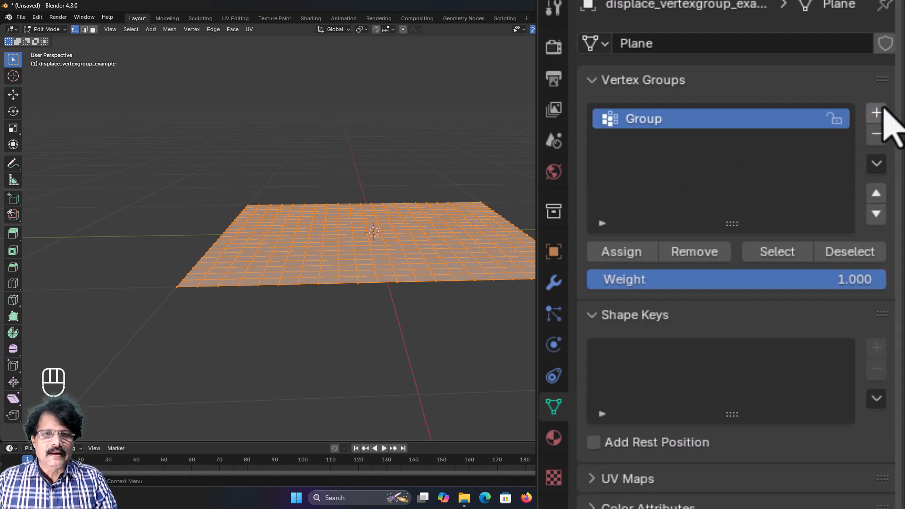
pyautogui.doubleClick(654, 118)
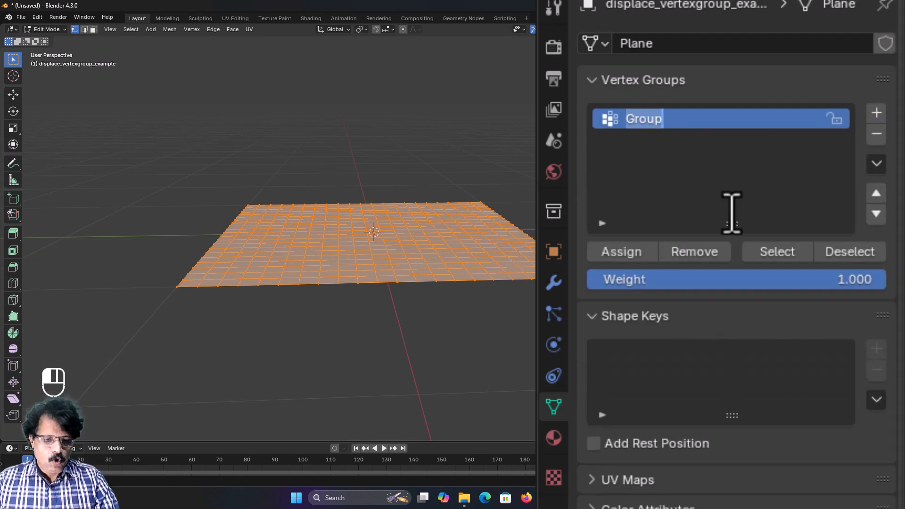
pyautogui.write('displace')
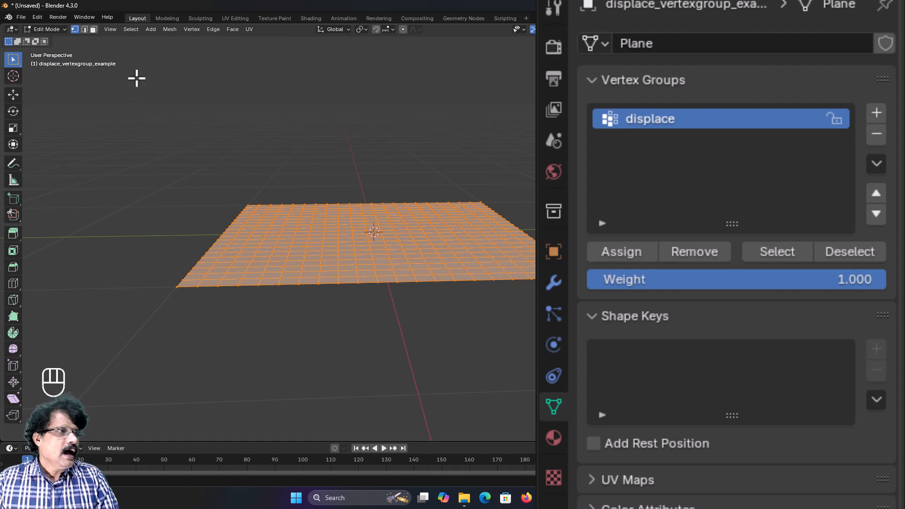
# Step: Select five evenly spaced pairs of adjacent vertex loops running across the subdivided plane
pyautogui.moveTo(252, 205); pyautogui.dragTo(244, 240, button='middle')
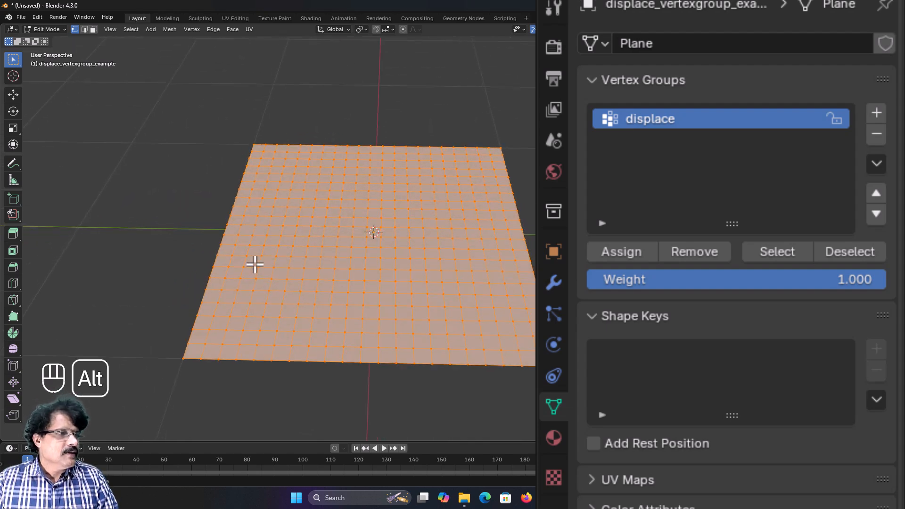
pyautogui.keyDown('alt'); pyautogui.click(256, 176); pyautogui.keyUp('alt')
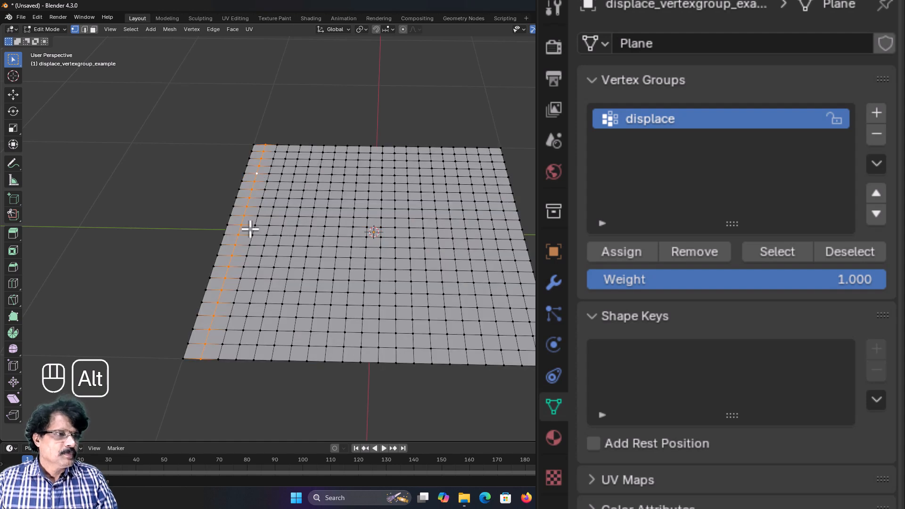
pyautogui.keyDown('alt'); pyautogui.keyDown('shift'); pyautogui.click(259, 250); pyautogui.keyUp('shift'); pyautogui.keyUp('alt')
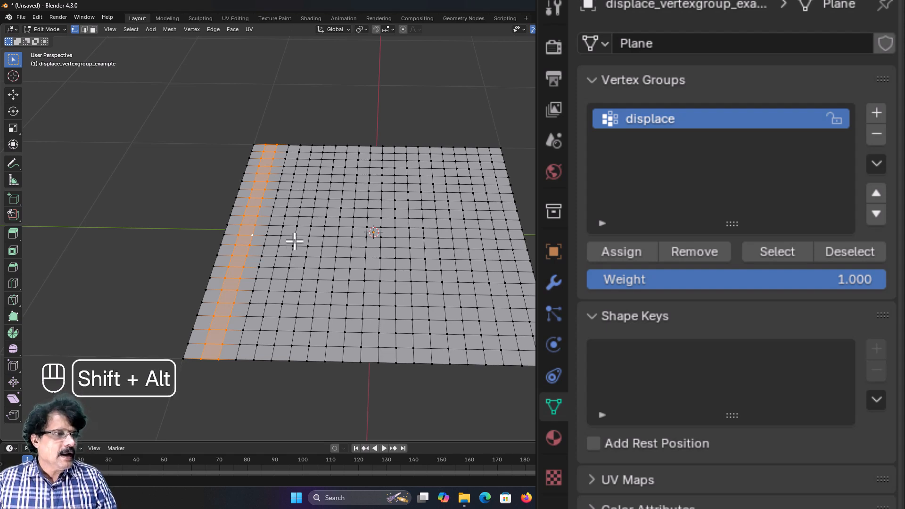
pyautogui.keyDown('alt'); pyautogui.keyDown('shift'); pyautogui.click(298, 222); pyautogui.keyUp('shift'); pyautogui.keyUp('alt')
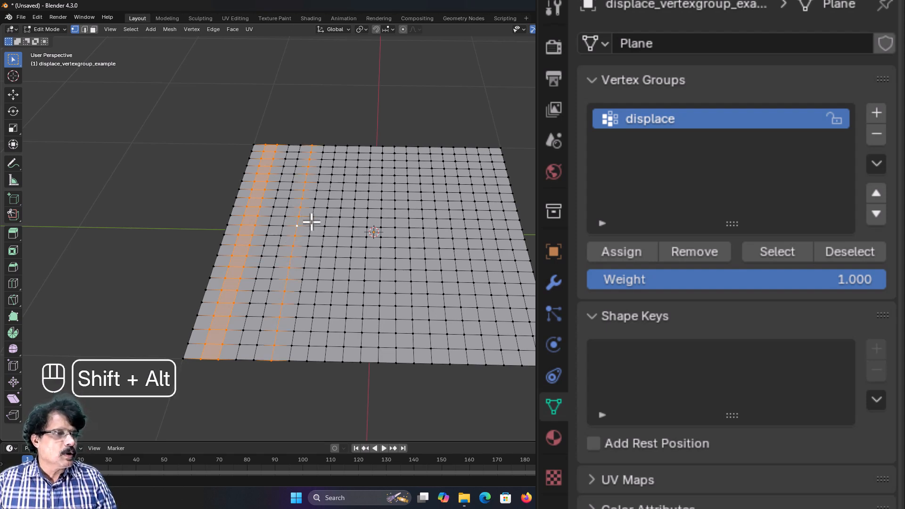
pyautogui.keyDown('alt'); pyautogui.keyDown('shift'); pyautogui.click(311, 221); pyautogui.keyUp('shift'); pyautogui.keyUp('alt')
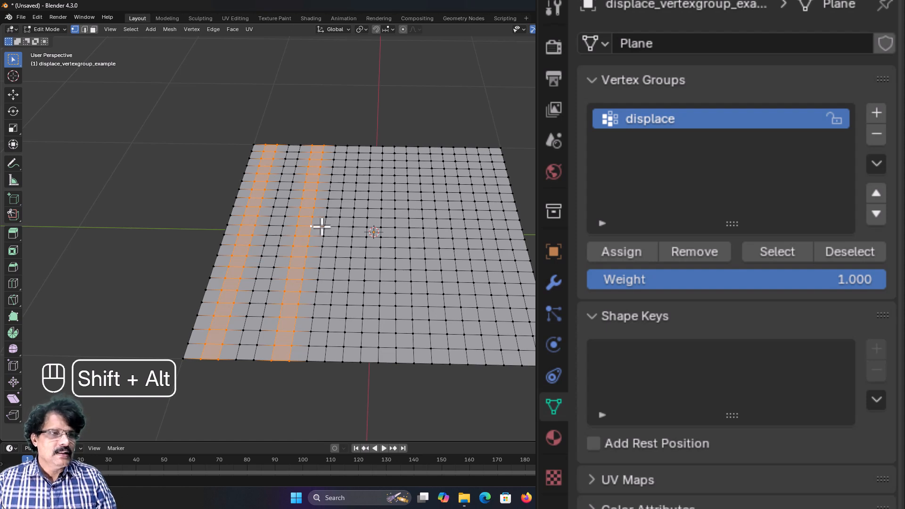
pyautogui.keyDown('alt'); pyautogui.keyDown('shift'); pyautogui.click(362, 229); pyautogui.keyUp('shift'); pyautogui.keyUp('alt')
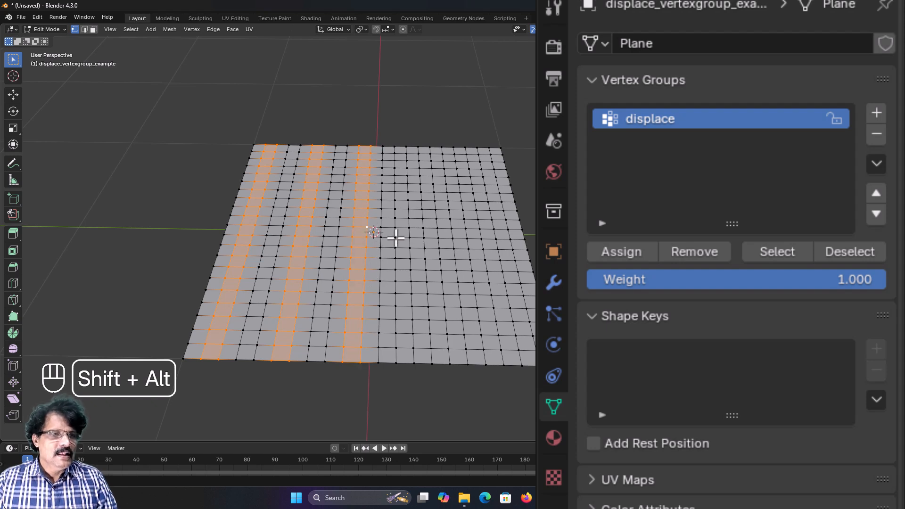
pyautogui.keyDown('alt'); pyautogui.keyDown('shift'); pyautogui.click(408, 219); pyautogui.keyUp('shift'); pyautogui.keyUp('alt')
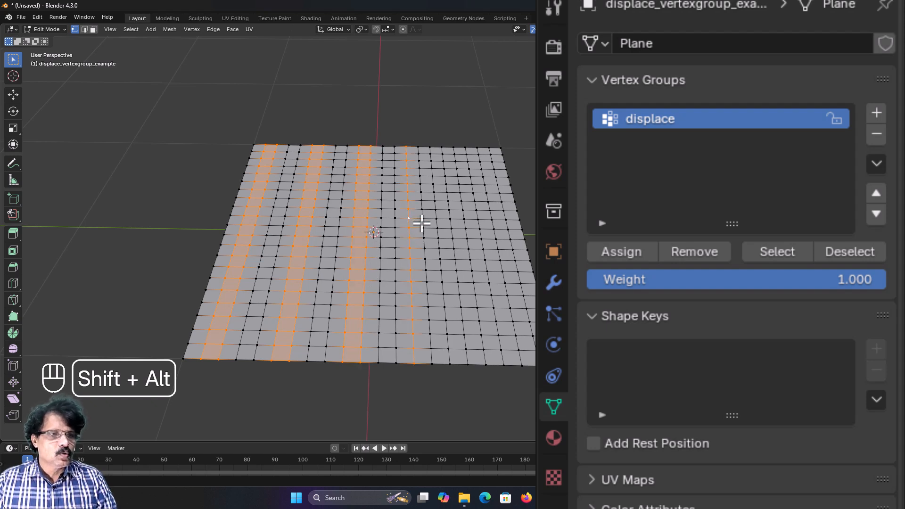
pyautogui.keyDown('alt'); pyautogui.keyDown('shift'); pyautogui.click(421, 222); pyautogui.keyUp('shift'); pyautogui.keyUp('alt')
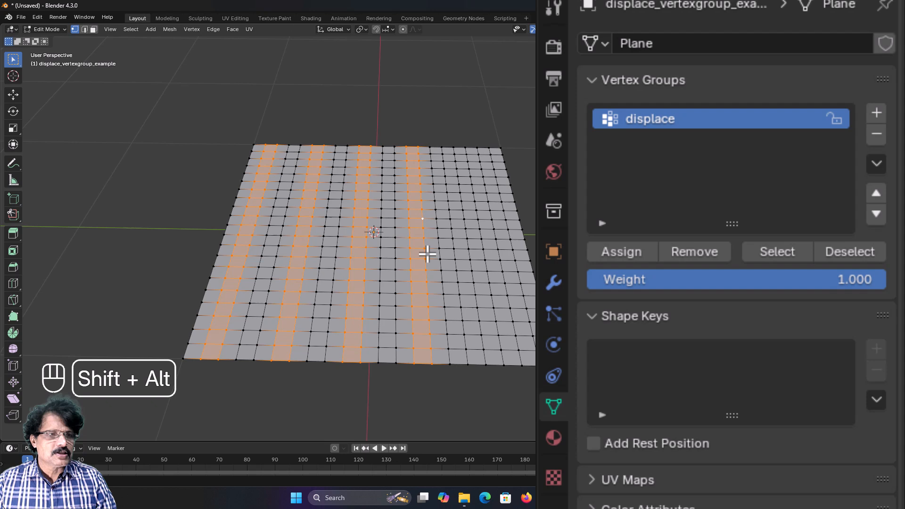
pyautogui.keyDown('alt'); pyautogui.keyDown('shift'); pyautogui.click(464, 222); pyautogui.keyUp('shift'); pyautogui.keyUp('alt')
pyautogui.keyDown('alt'); pyautogui.keyDown('shift'); pyautogui.click(477, 220); pyautogui.keyUp('shift'); pyautogui.keyUp('alt')
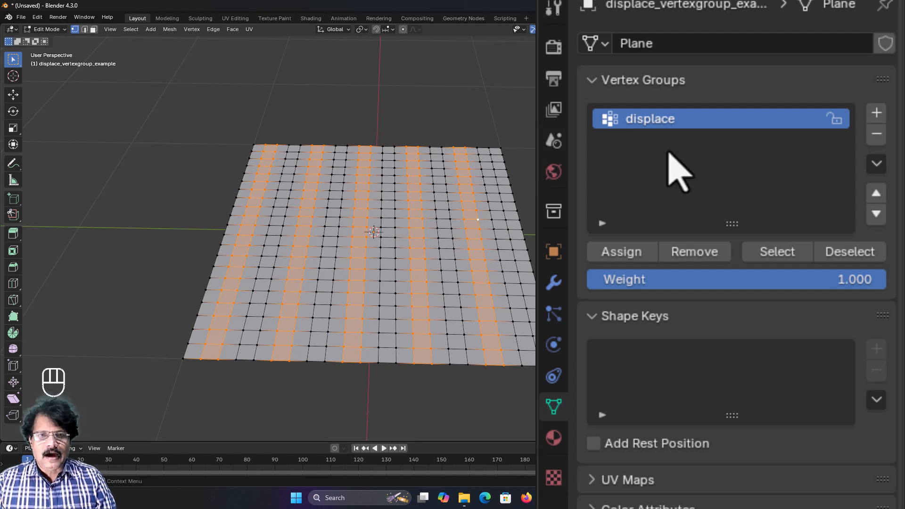
# Step: Assign the selected loops to the displace vertex group, and check the assignment by deselecting everything and reselecting the group's vertices
pyautogui.click(622, 253)
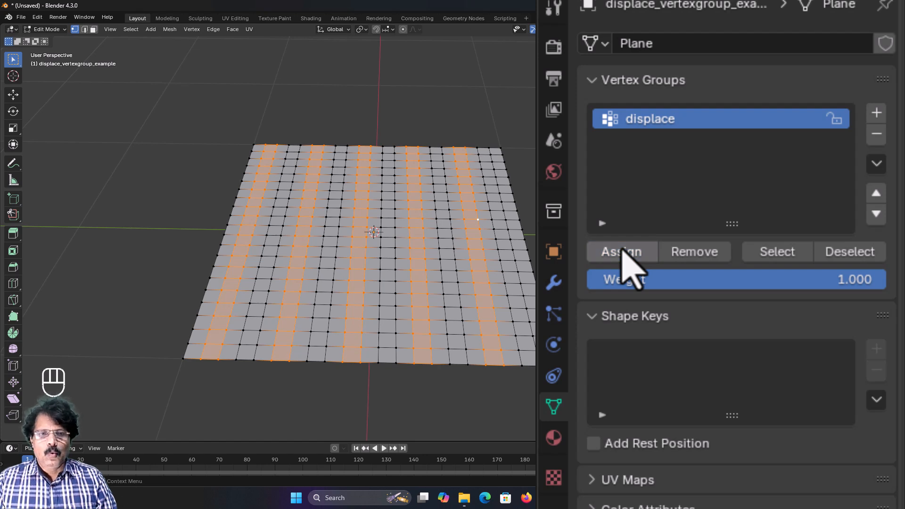
pyautogui.hotkey('alt', 'a')
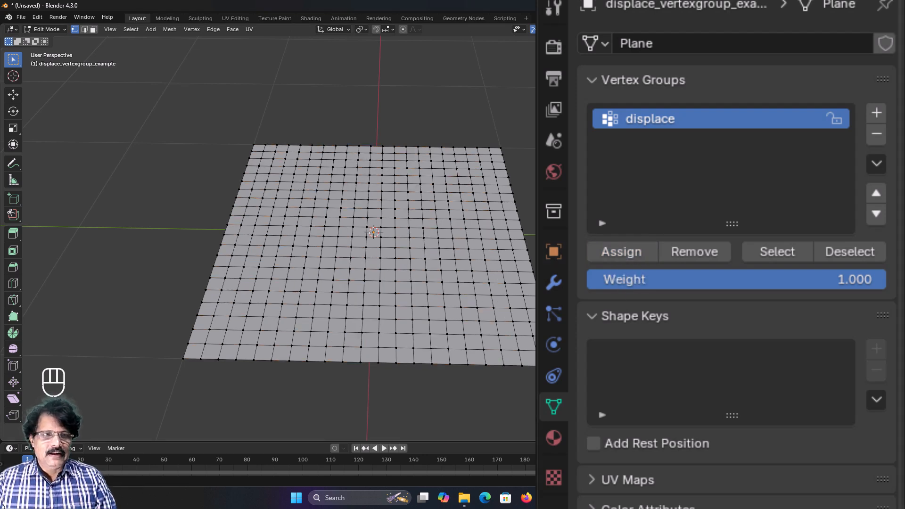
pyautogui.click(760, 255)
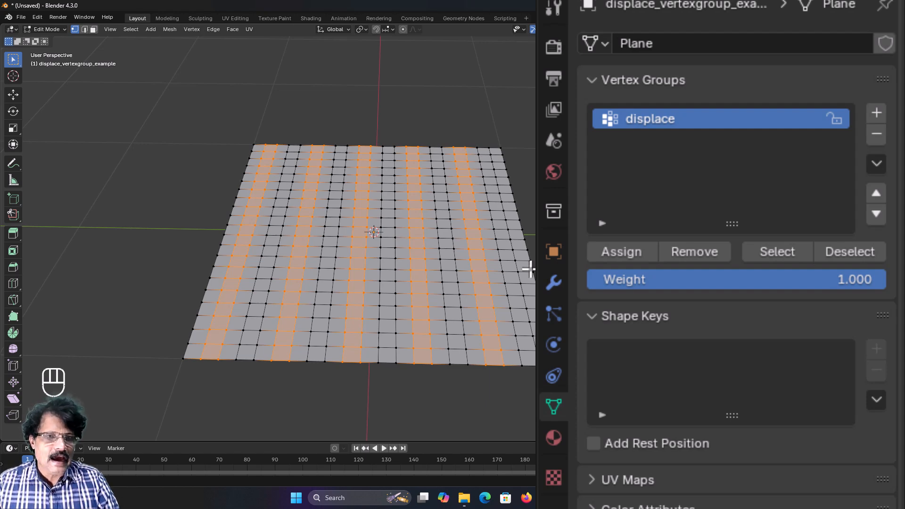
# Step: Return to Object Mode and limit the Displace modifier to the displace vertex group, inspecting the ridges from a low angle
pyautogui.press('Tab')
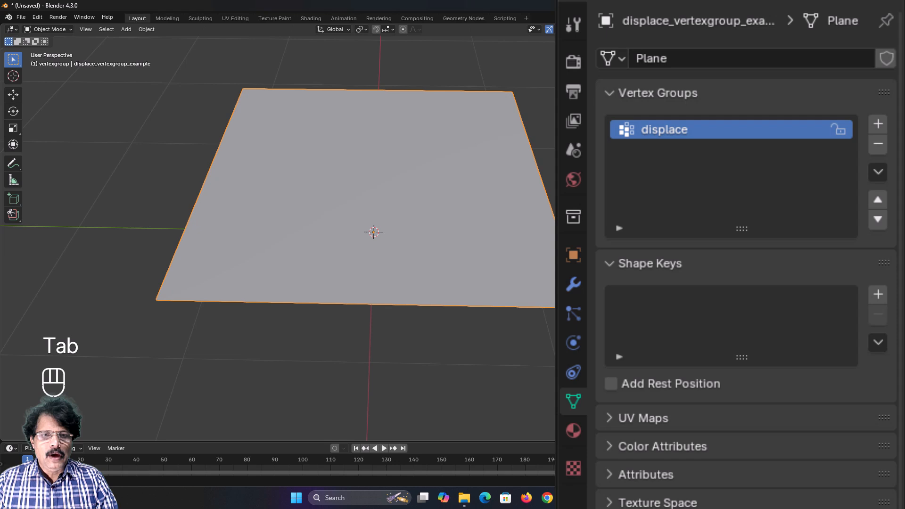
pyautogui.click(574, 285)
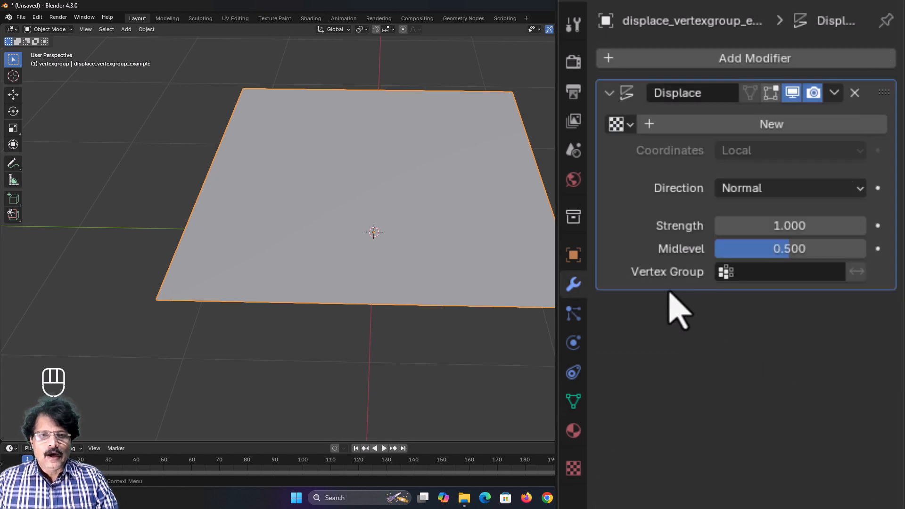
pyautogui.click(748, 276)
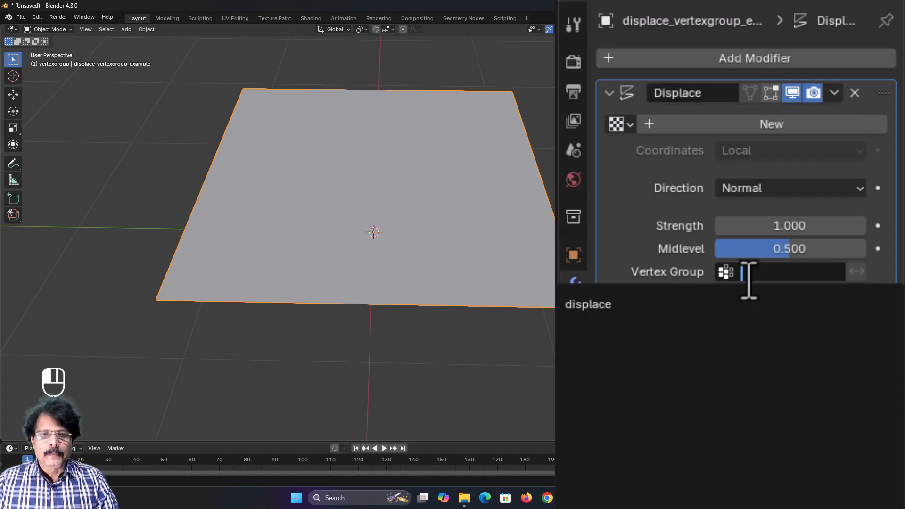
pyautogui.click(700, 303)
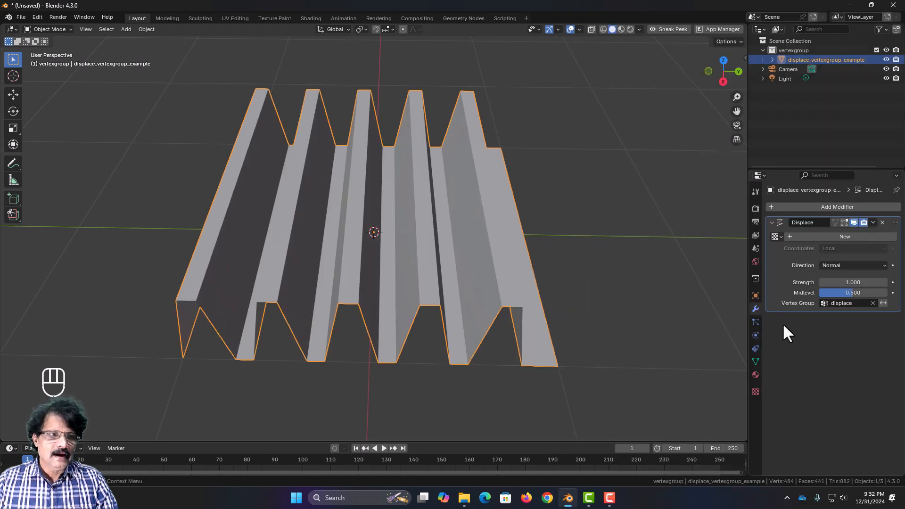
pyautogui.moveTo(463, 383); pyautogui.dragTo(450, 351, button='middle')
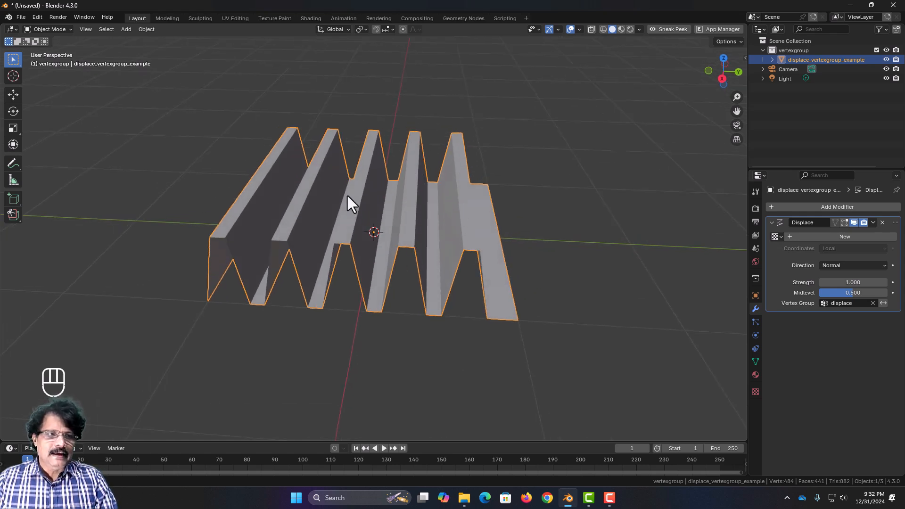
pyautogui.moveTo(281, 253); pyautogui.dragTo(295, 235, button='middle')
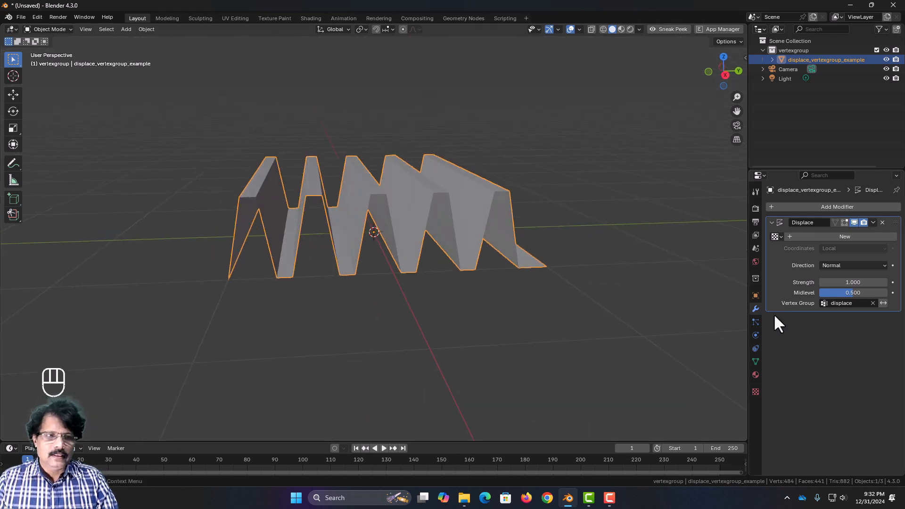
pyautogui.moveTo(585, 341)
pyautogui.mouseDown(button='middle')
pyautogui.moveTo(564, 338)
pyautogui.moveTo(579, 338)
pyautogui.mouseUp(button='middle')
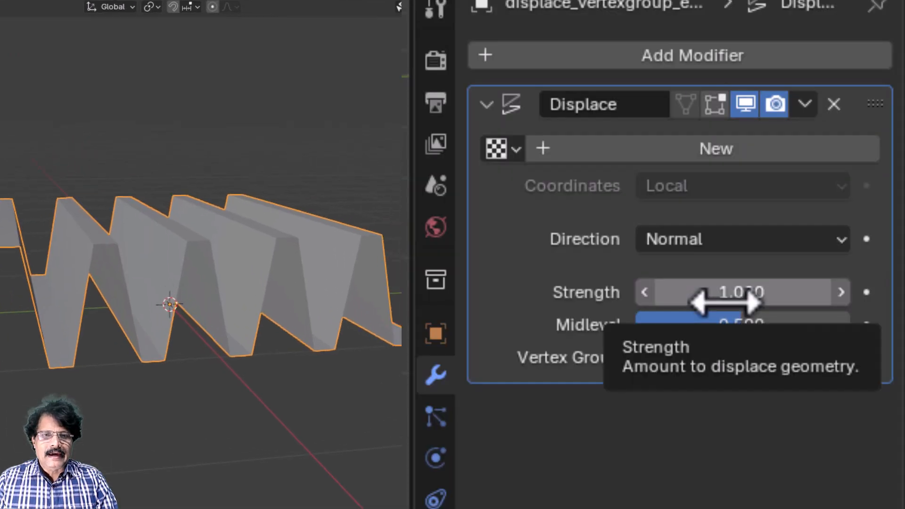
# Step: Try a negative Displace strength of about -2.8 and reset the strength to 0
pyautogui.moveTo(721, 302); pyautogui.dragTo(631, 302)
pyautogui.doubleClick(707, 297)
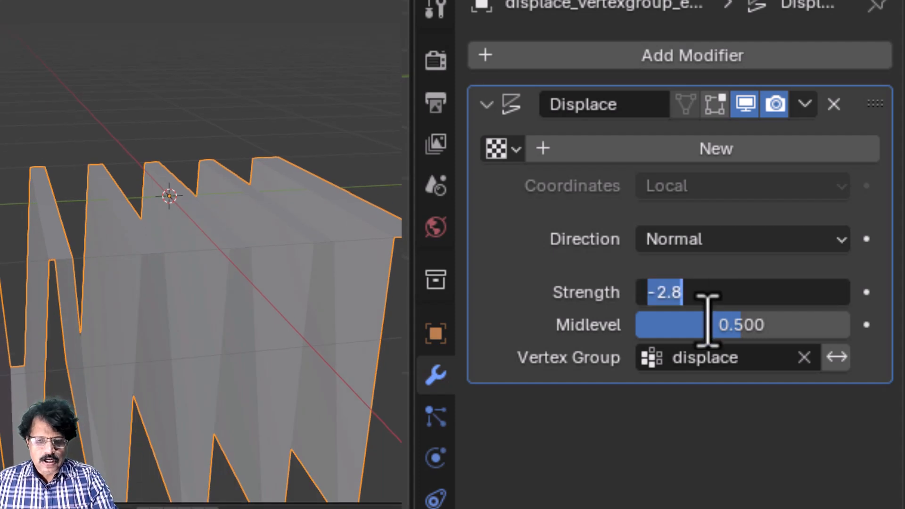
pyautogui.write('0')
pyautogui.press('Return')
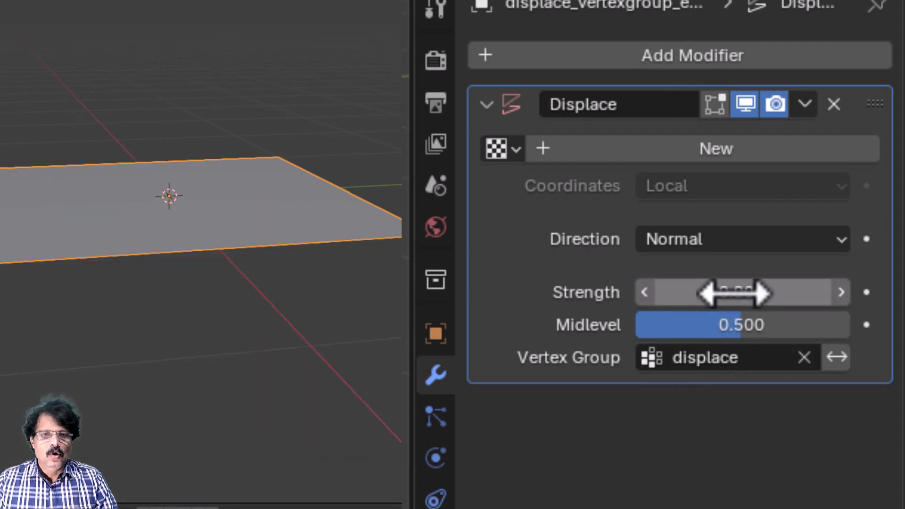
# Step: Set the Displace modifier's strength to 0.5 and view the ridges from another angle
pyautogui.moveTo(736, 292)
pyautogui.mouseDown()
pyautogui.moveTo(720, 293)
pyautogui.moveTo(776, 292)
pyautogui.moveTo(746, 292)
pyautogui.mouseUp()
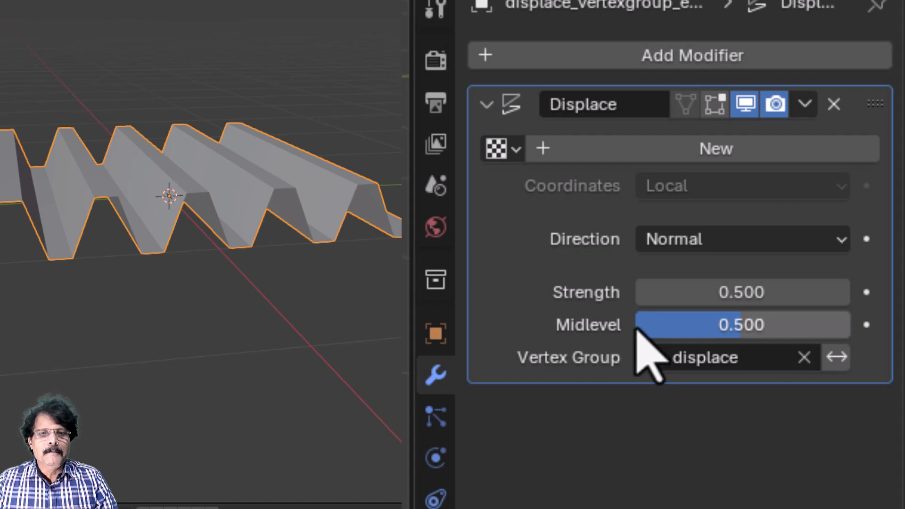
pyautogui.moveTo(290, 304); pyautogui.dragTo(313, 305, button='middle')
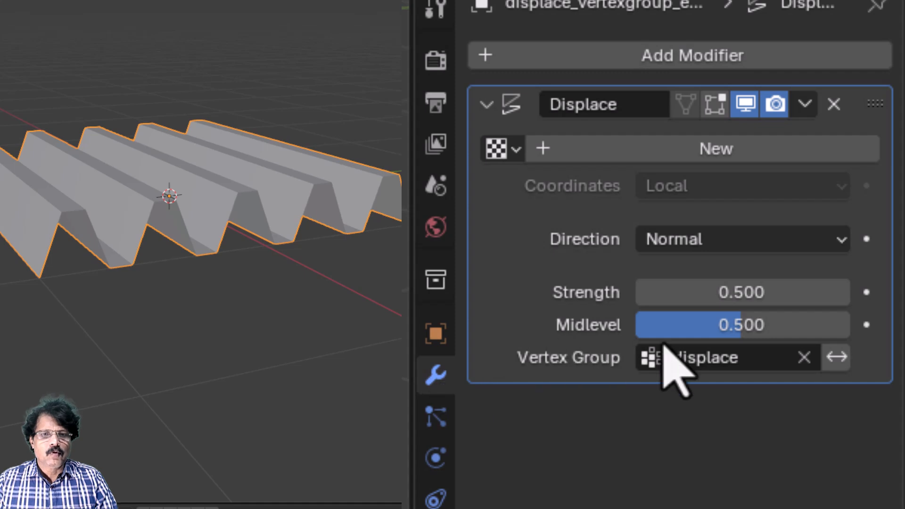
# Step: Try a Displace midlevel of 0.527 and restore it to 0.5
pyautogui.moveTo(735, 333)
pyautogui.mouseDown()
pyautogui.moveTo(671, 324)
pyautogui.moveTo(832, 325)
pyautogui.moveTo(740, 324)
pyautogui.moveTo(787, 325)
pyautogui.moveTo(749, 325)
pyautogui.mouseUp()
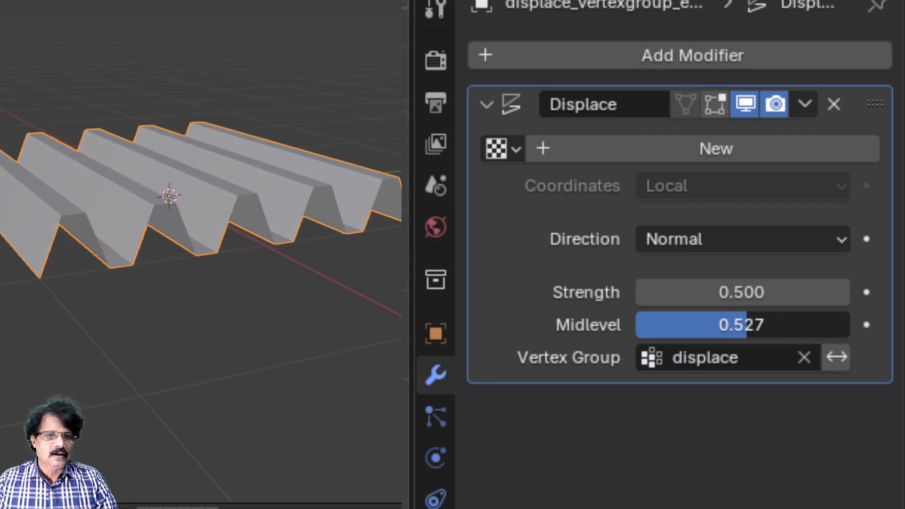
pyautogui.click(747, 324)
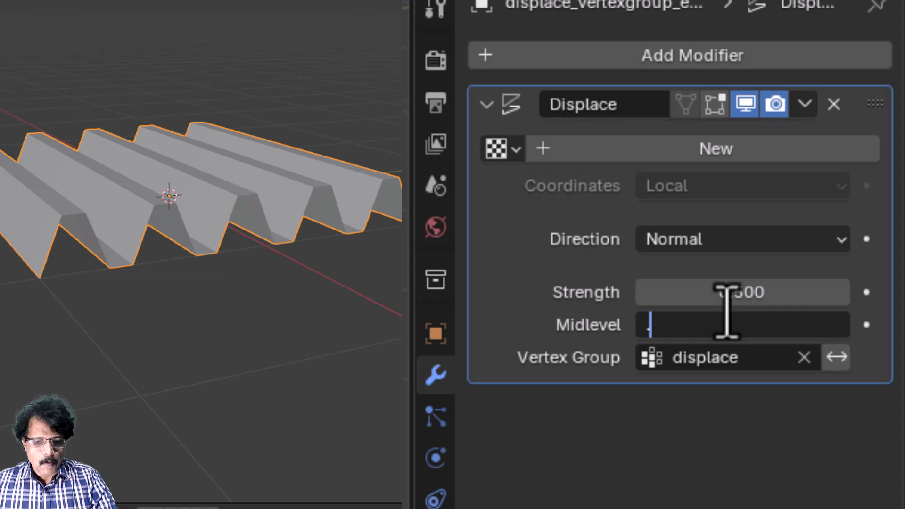
pyautogui.write('0.5')
pyautogui.press('Return')
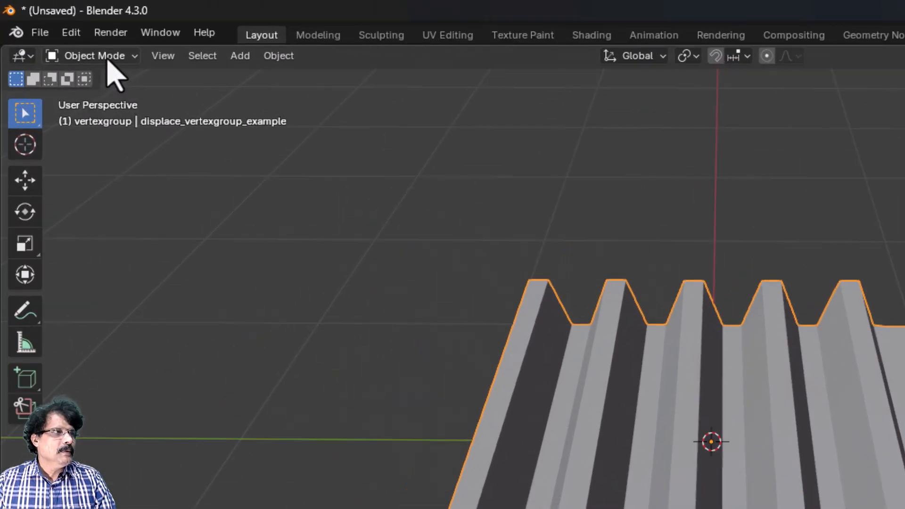
# Step: Switch the plane to Weight Paint mode and examine the displace group's weight colours on the ridges
pyautogui.click(53, 29)
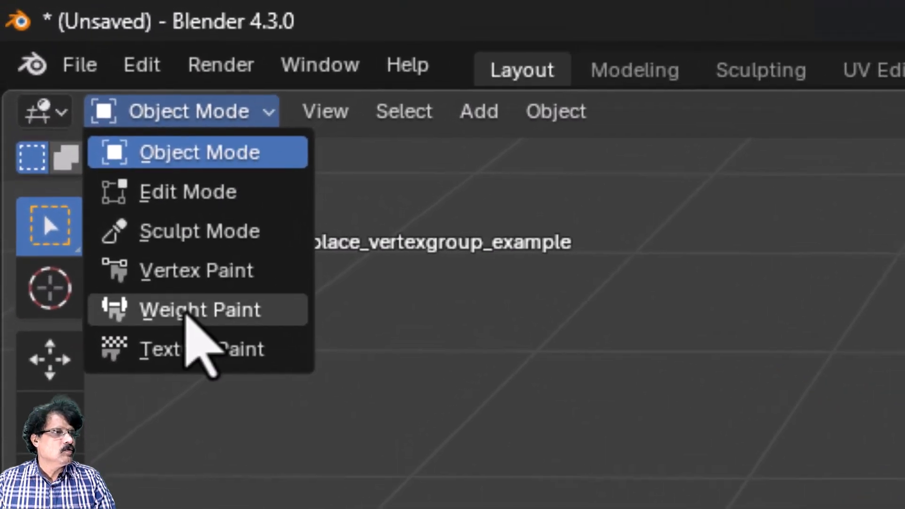
pyautogui.click(49, 77)
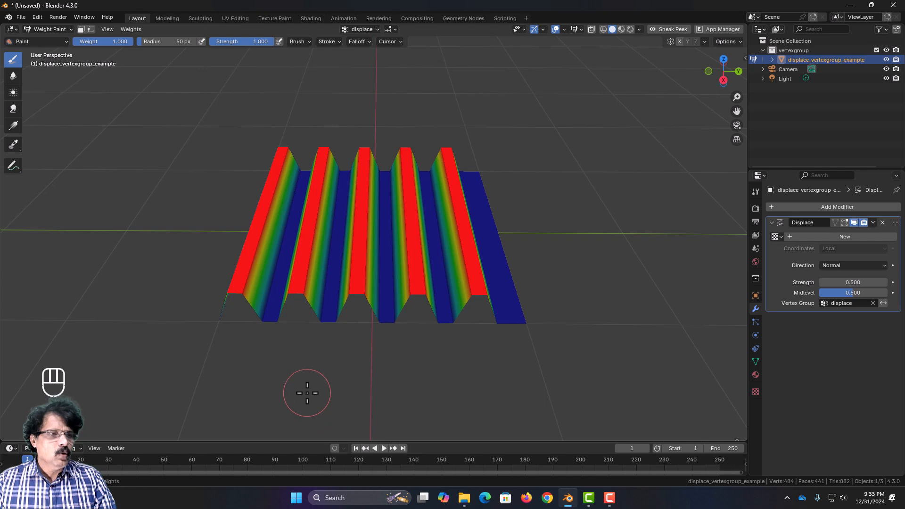
pyautogui.moveTo(309, 386)
pyautogui.mouseDown(button='middle')
pyautogui.moveTo(307, 359)
pyautogui.moveTo(284, 374)
pyautogui.moveTo(293, 377)
pyautogui.mouseUp(button='middle')
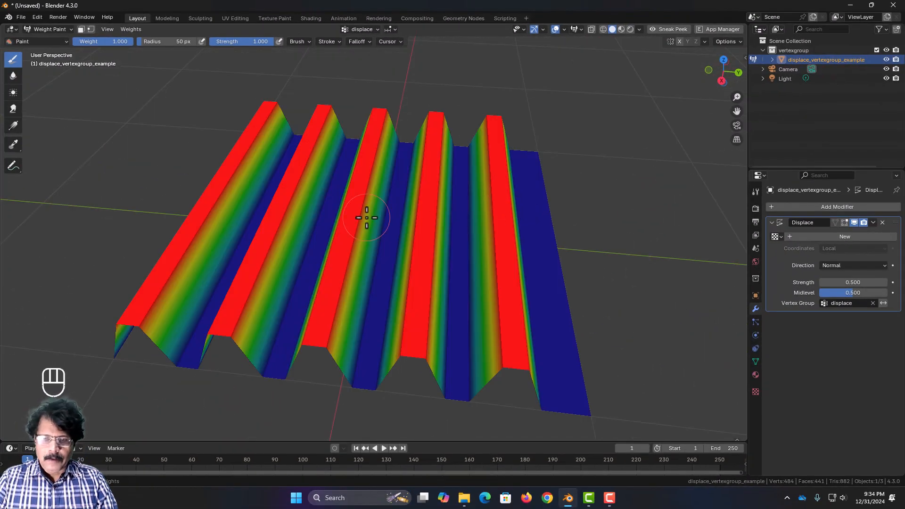
# Step: Show the plane in top orthographic view and reduce the weight paint brush radius to 15 px
pyautogui.press('KP_7')
pyautogui.keyDown('shift'); pyautogui.moveTo(367, 218); pyautogui.dragTo(355, 284, button='middle'); pyautogui.keyUp('shift')
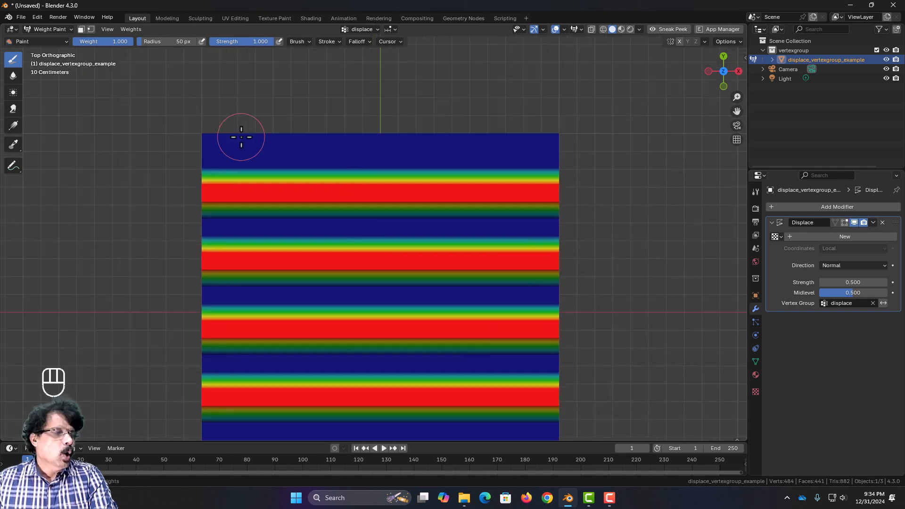
pyautogui.press('[')
pyautogui.press('[')
pyautogui.press('[')
pyautogui.press('[')
pyautogui.press('[')
pyautogui.press('[')
pyautogui.press('[')
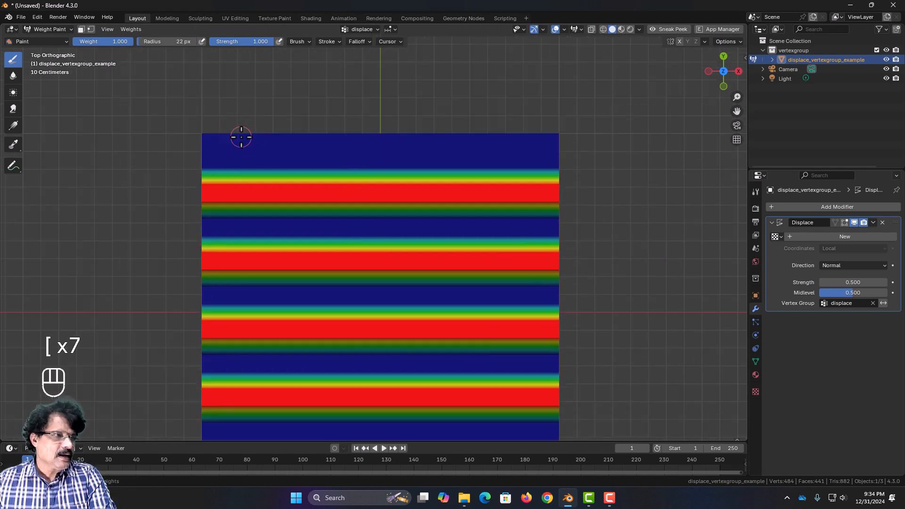
pyautogui.press('[')
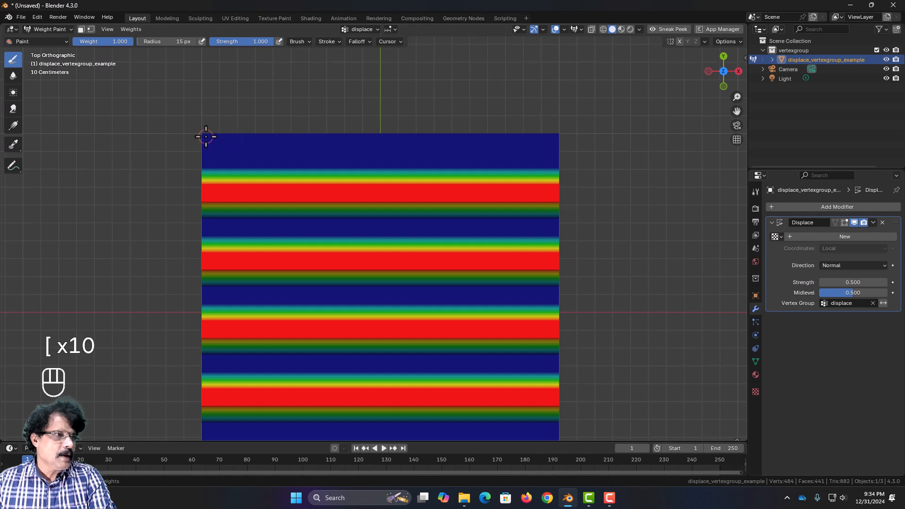
# Step: Paint weight with repeated strokes along the plane's unweighted edge at the positive Y side, covering the outermost vertex rows
pyautogui.moveTo(228, 136); pyautogui.dragTo(288, 139)
pyautogui.moveTo(352, 138); pyautogui.dragTo(567, 136)
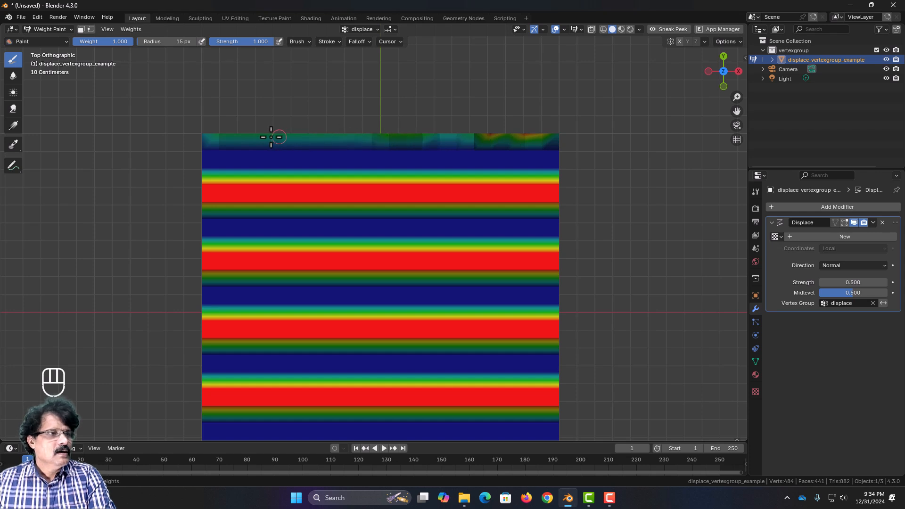
pyautogui.moveTo(189, 138); pyautogui.dragTo(572, 135)
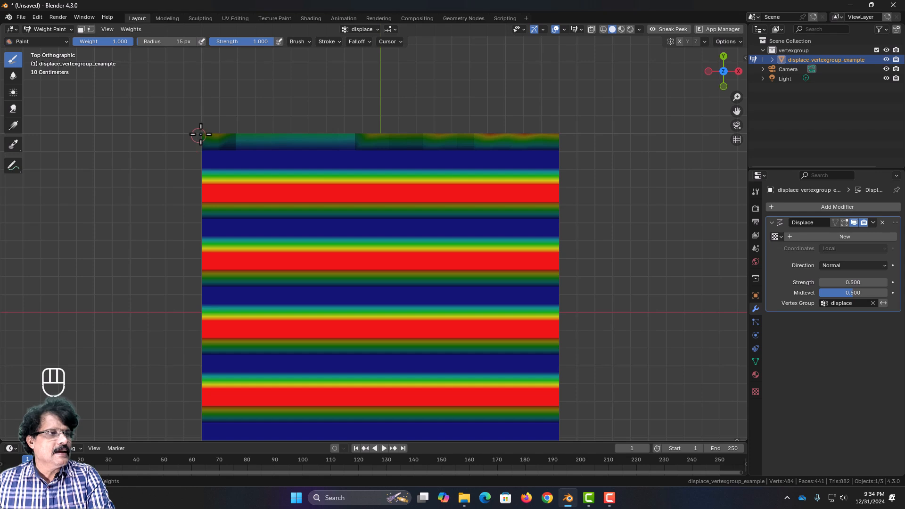
pyautogui.moveTo(201, 134); pyautogui.dragTo(316, 139)
pyautogui.moveTo(581, 135)
pyautogui.mouseDown()
pyautogui.moveTo(516, 151)
pyautogui.moveTo(201, 151)
pyautogui.mouseUp()
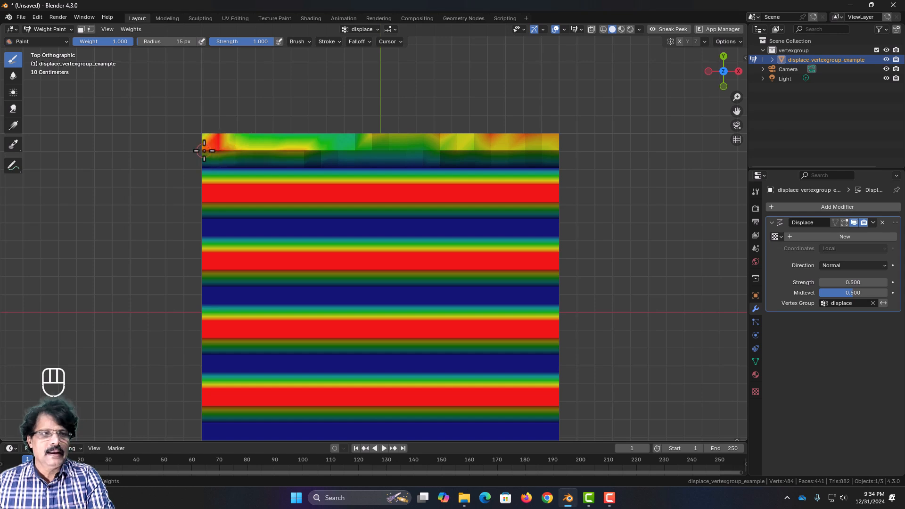
# Step: Return the plane from Weight Paint to Object Mode and examine the displacement along its weight-painted edge
pyautogui.press('Tab')
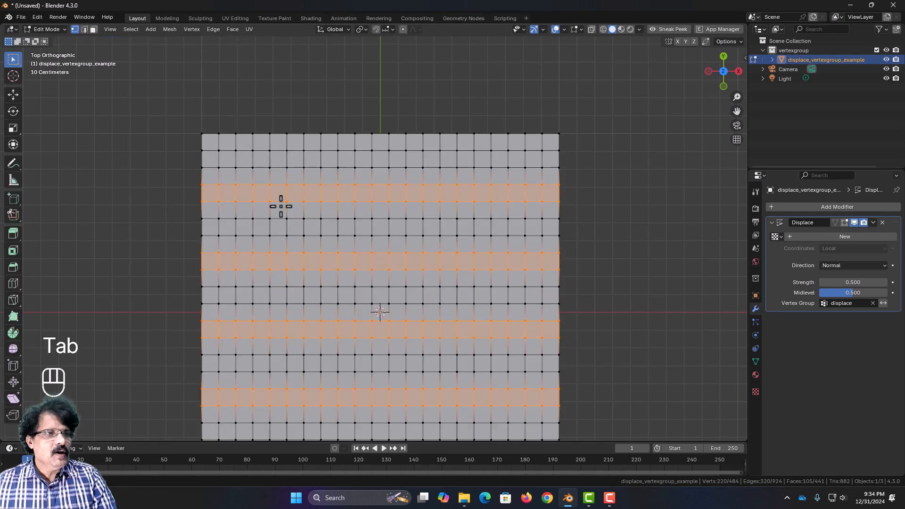
pyautogui.press('Tab')
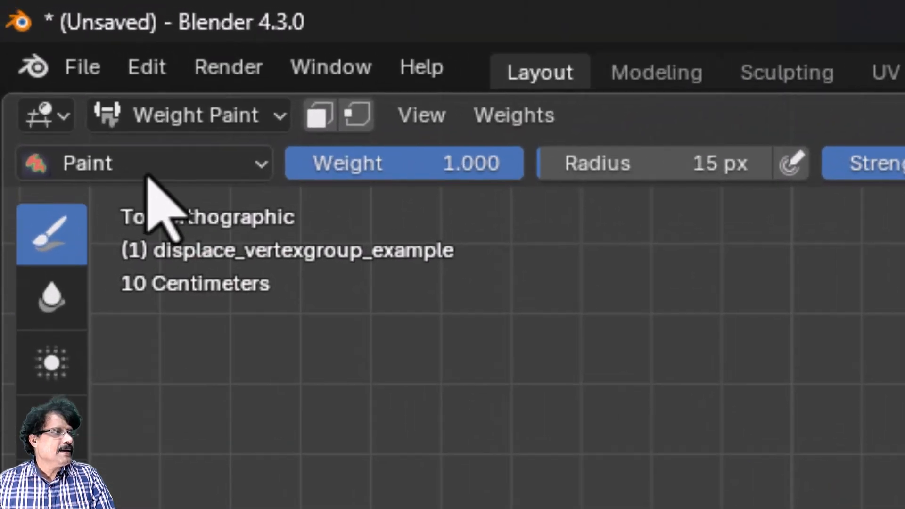
pyautogui.click(38, 42)
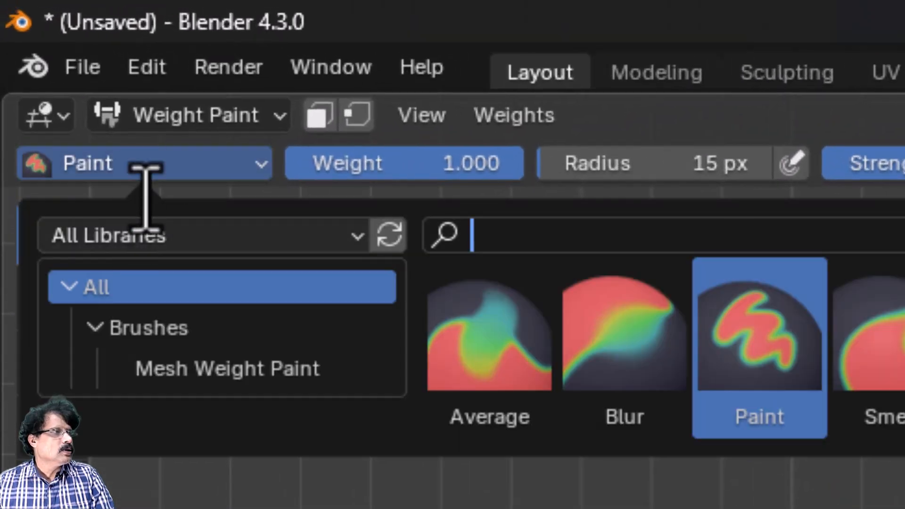
pyautogui.click(189, 115)
pyautogui.click(165, 157)
pyautogui.moveTo(177, 467); pyautogui.dragTo(728, 141, button='middle')
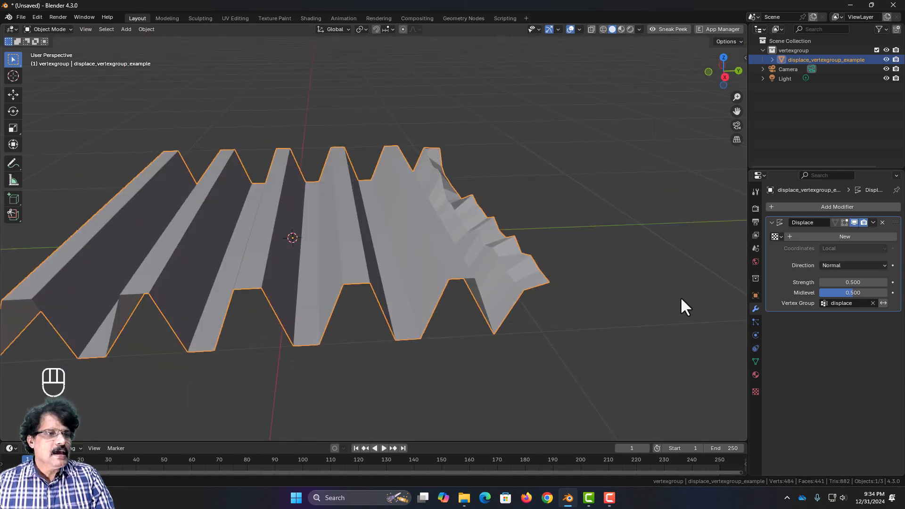
pyautogui.moveTo(533, 294); pyautogui.dragTo(498, 318, button='middle')
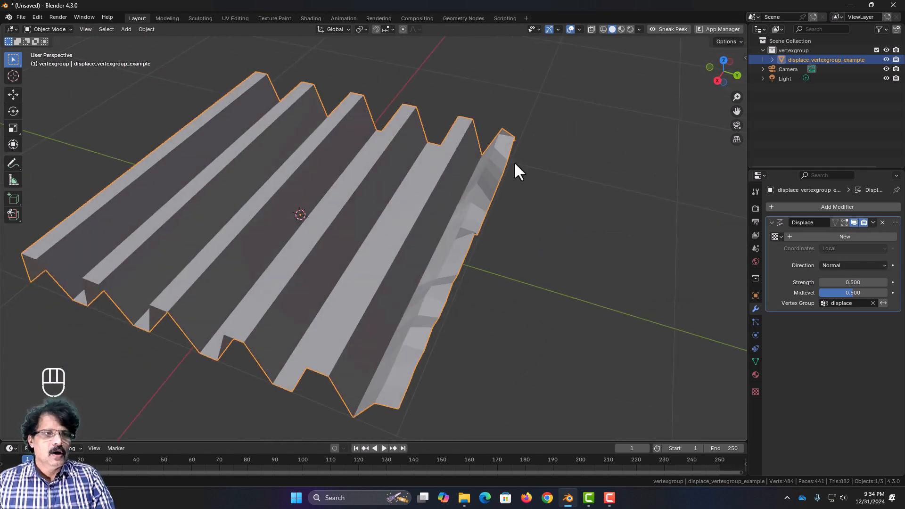
pyautogui.moveTo(515, 164)
pyautogui.mouseDown(button='middle')
pyautogui.moveTo(533, 147)
pyautogui.moveTo(521, 165)
pyautogui.mouseUp(button='middle')
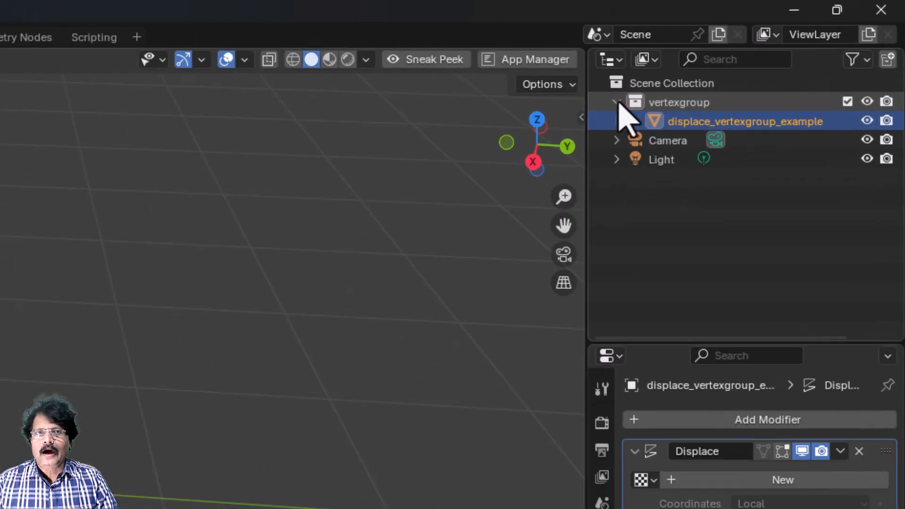
# Step: Collapse the vertexgroup collection, add a new collection under Scene Collection and name it numberplate
pyautogui.click(763, 50)
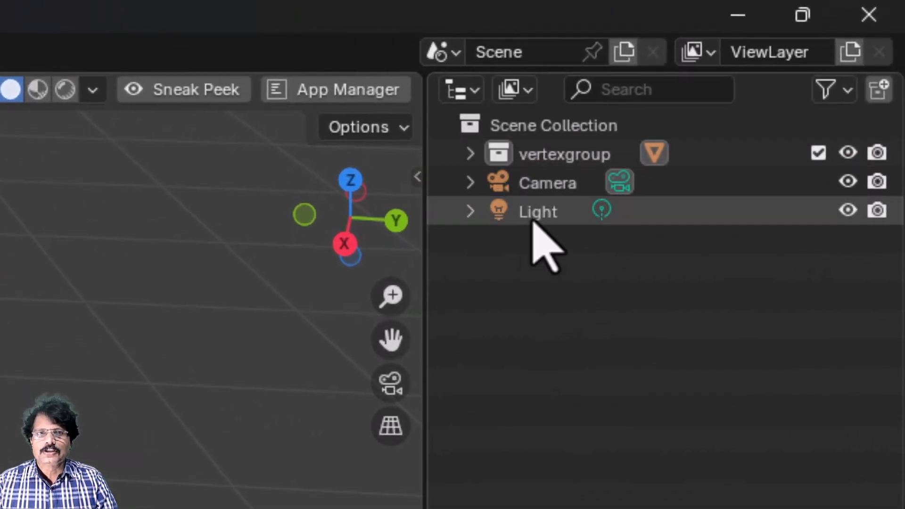
pyautogui.click(543, 124)
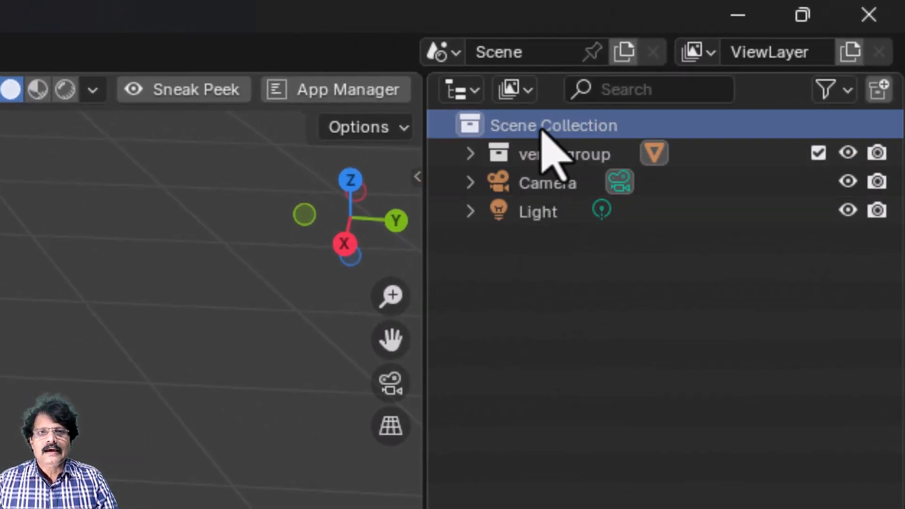
pyautogui.rightClick(542, 130)
pyautogui.click(542, 128)
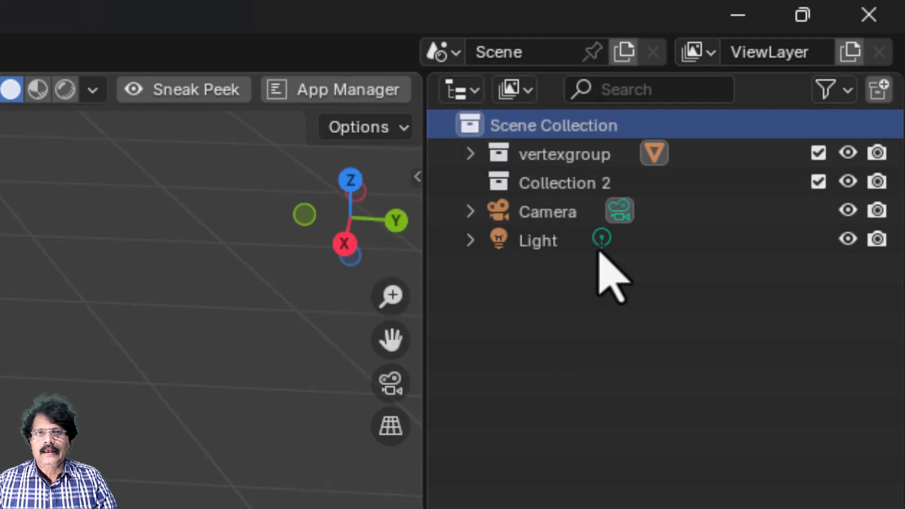
pyautogui.doubleClick(596, 182)
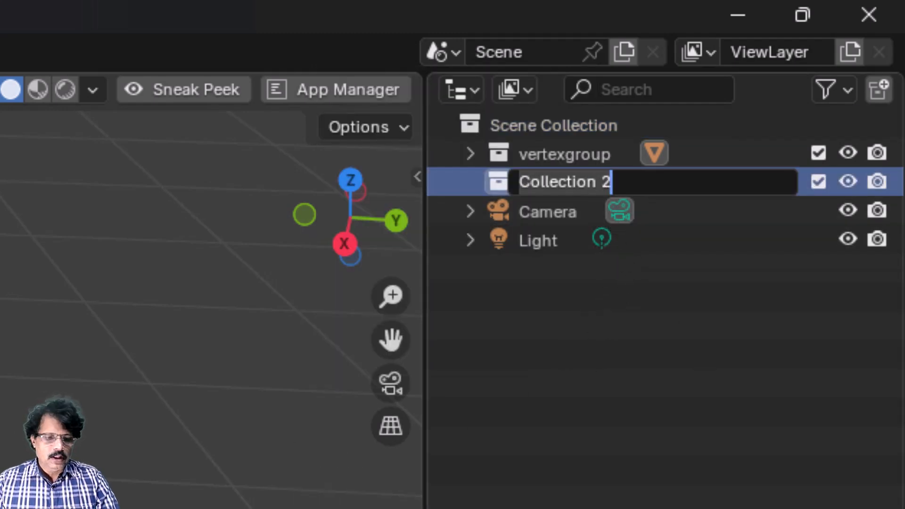
pyautogui.write('number')
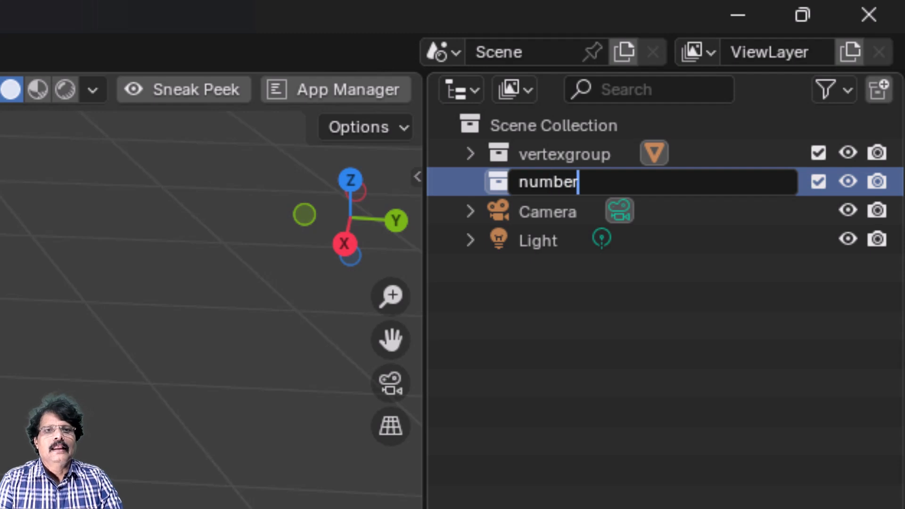
pyautogui.write('plate')
pyautogui.press('Return')
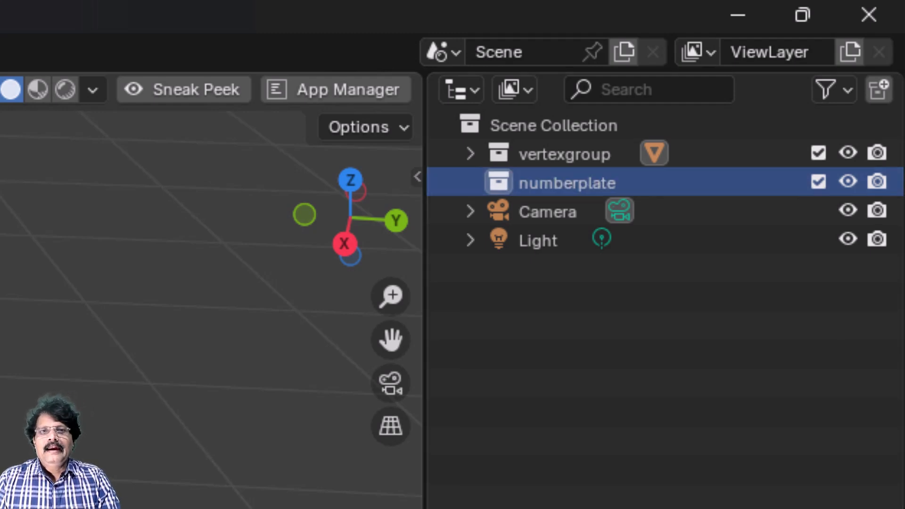
# Step: Exclude the vertexgroup collection from the view layer and add a plane mesh to the numberplate collection
pyautogui.click(818, 152)
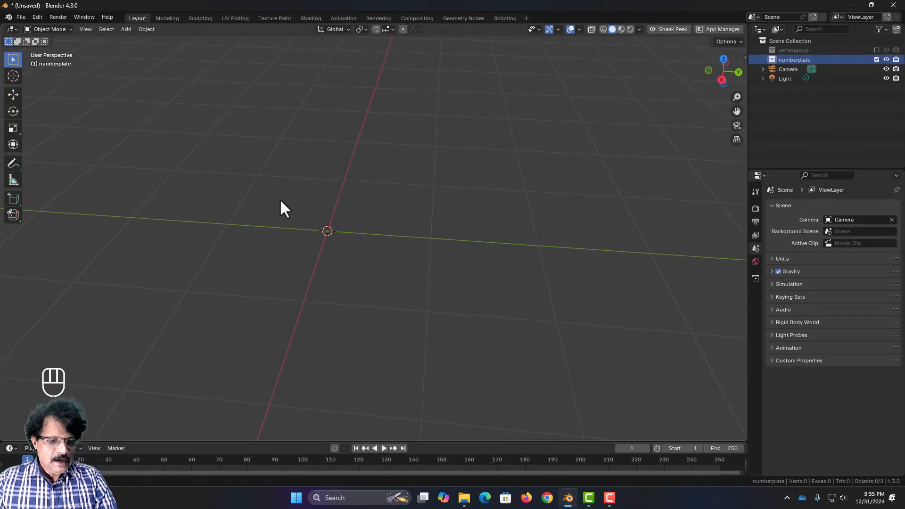
pyautogui.hotkey('shift', 'a')
pyautogui.moveTo(281, 201)
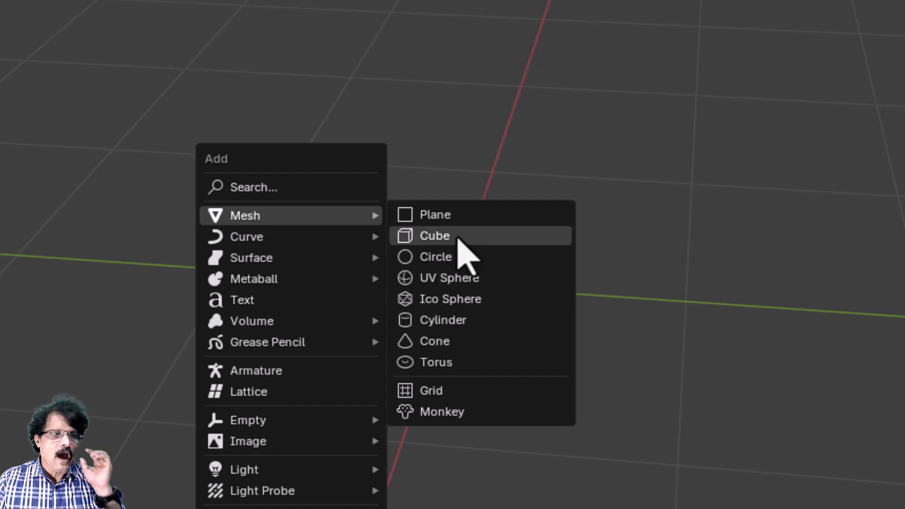
pyautogui.click(460, 215)
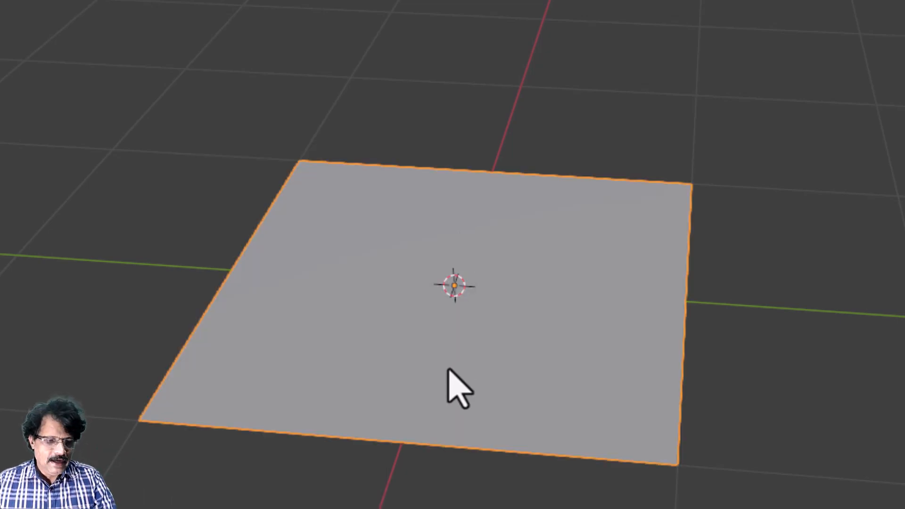
# Step: Subdivide the new plane in Edit Mode with 50 cuts and return to Object Mode
pyautogui.press('Tab')
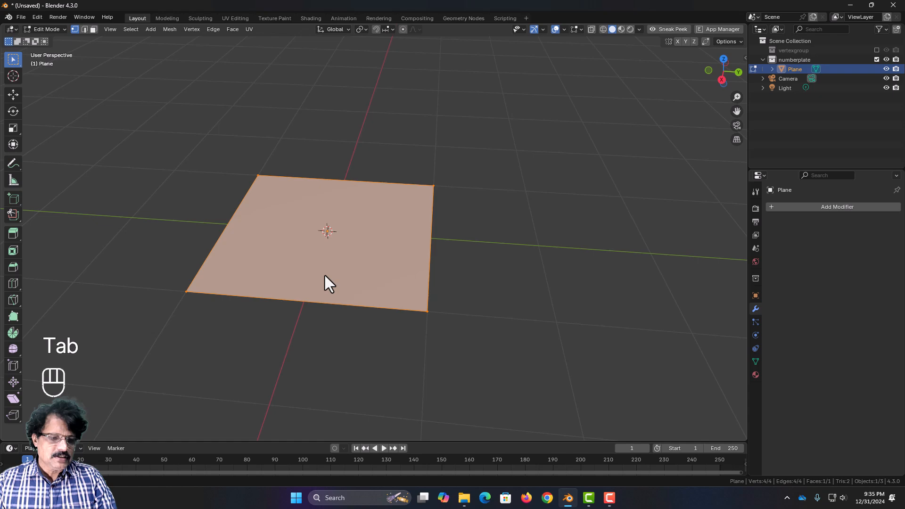
pyautogui.rightClick(324, 275)
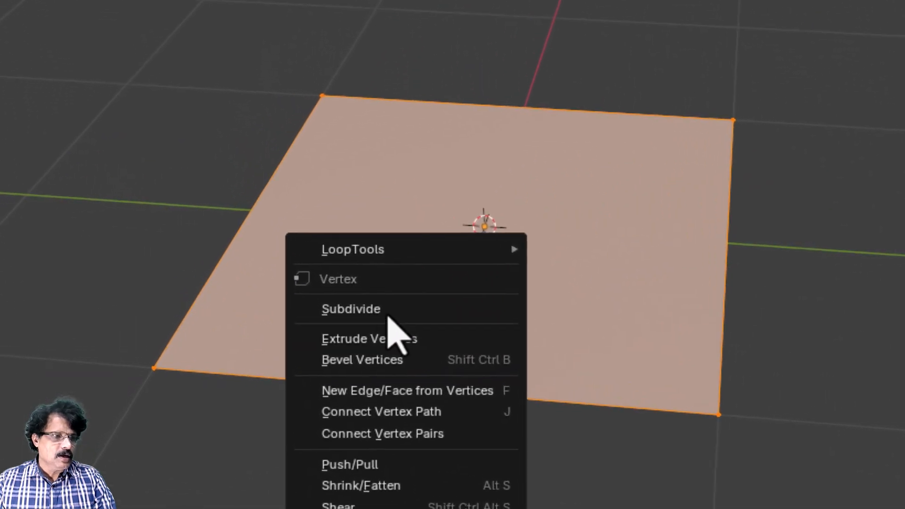
pyautogui.click(278, 265)
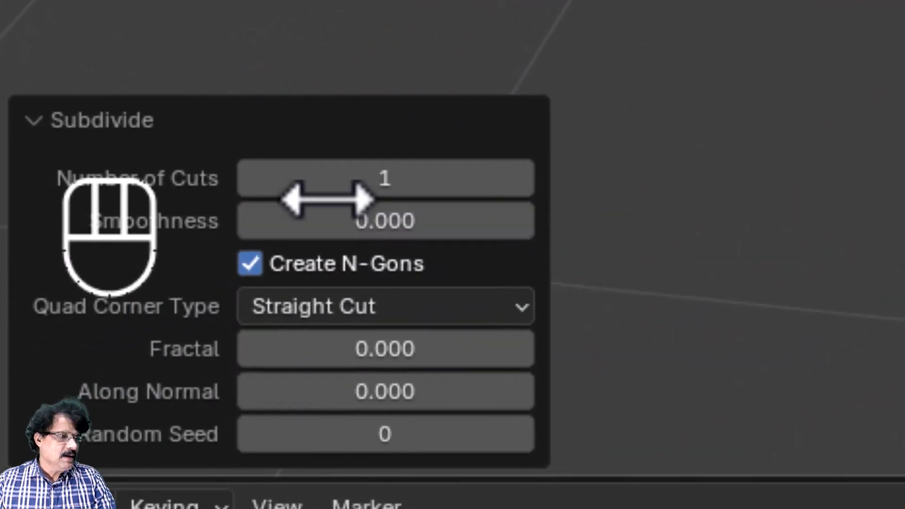
pyautogui.click(332, 190)
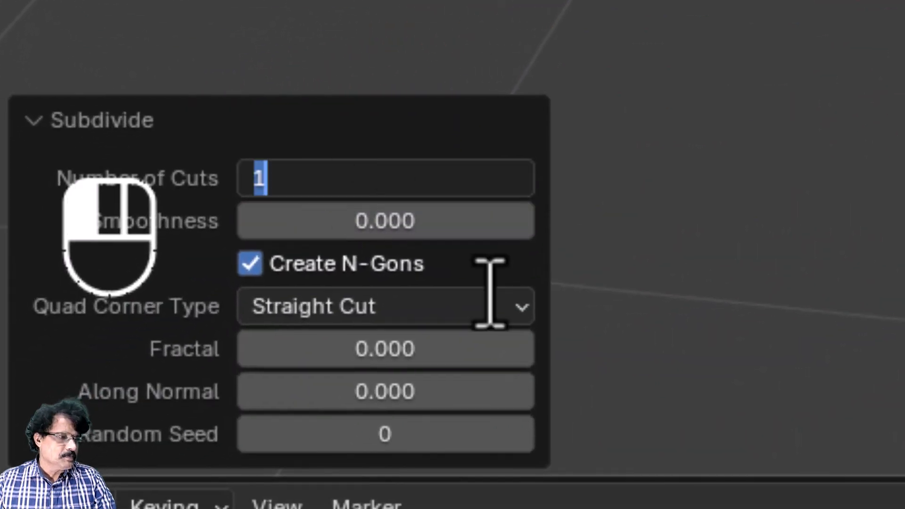
pyautogui.write('50')
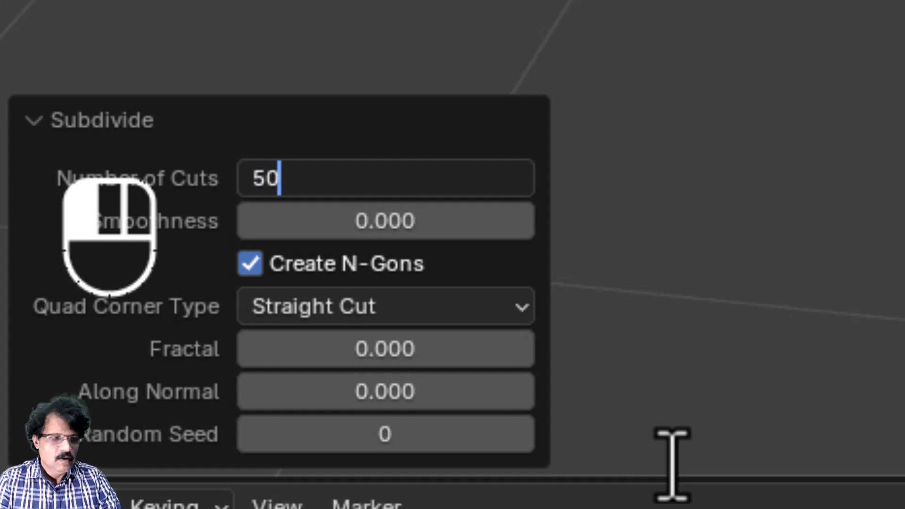
pyautogui.press('Return')
pyautogui.press('Tab')
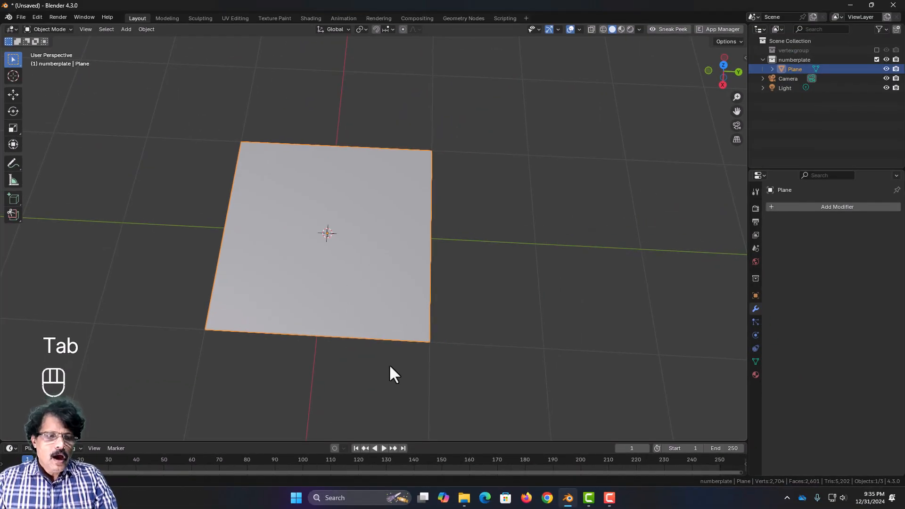
# Step: View the numberplate.jpg image, close its preview, and rename the plane object as numberplate
pyautogui.moveTo(464, 499)
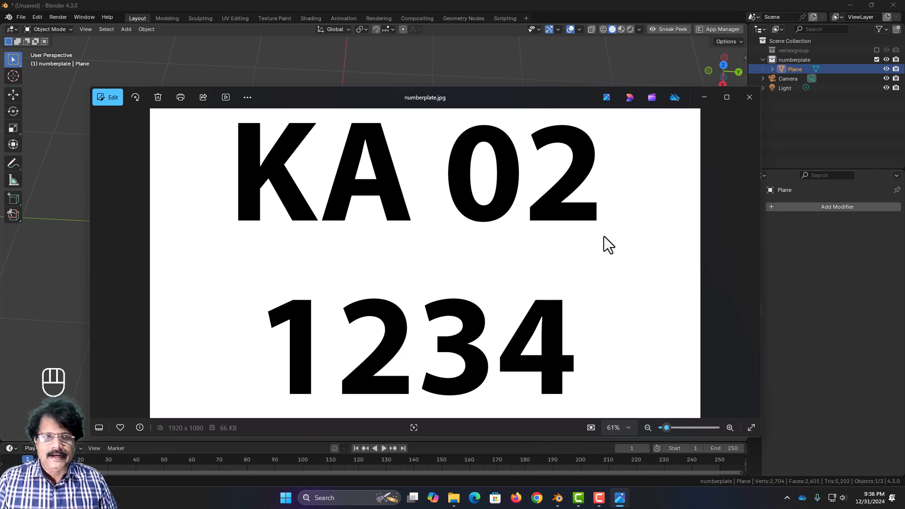
pyautogui.click(749, 99)
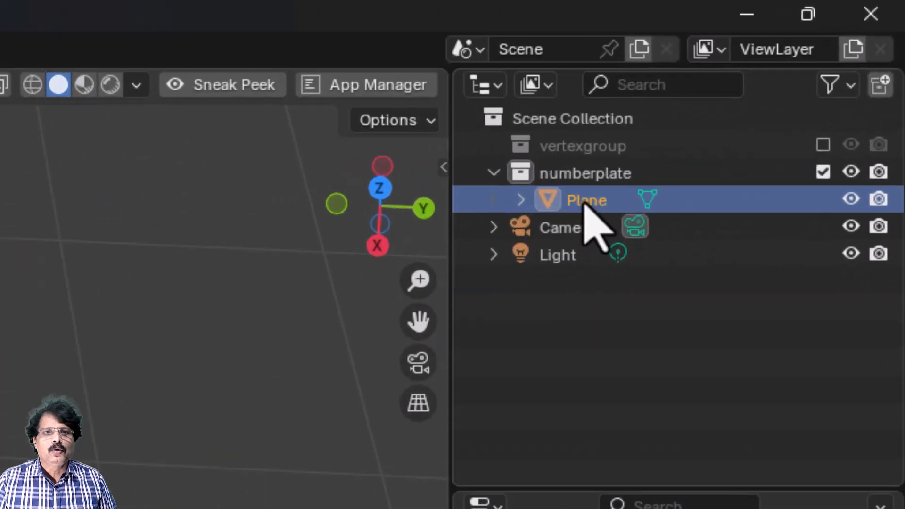
pyautogui.doubleClick(797, 69)
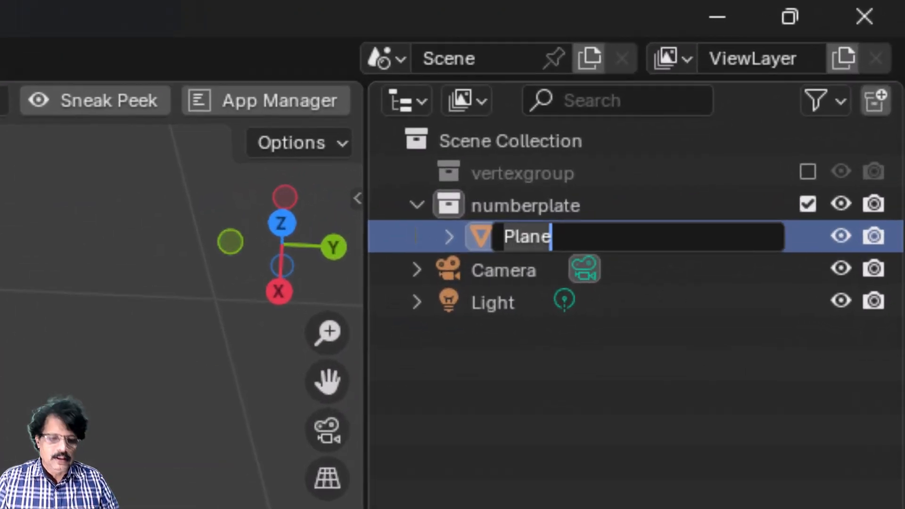
pyautogui.write('numberp[')
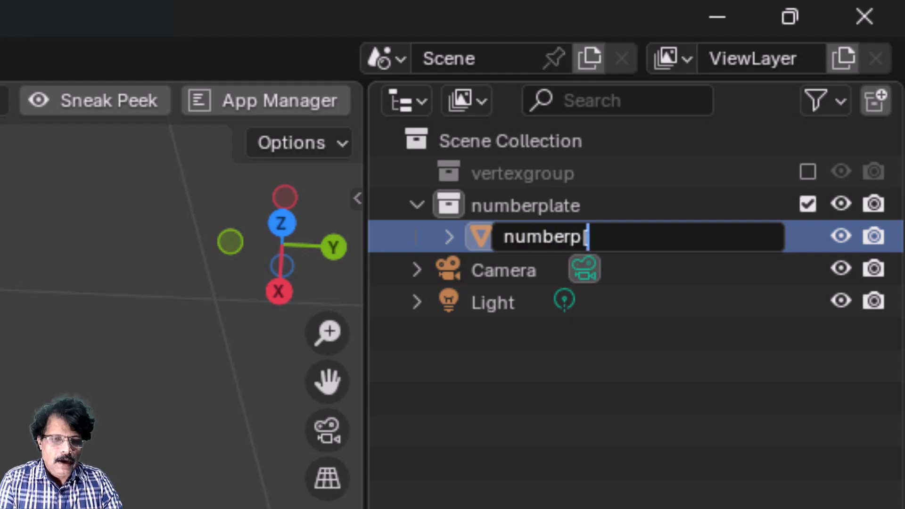
pyautogui.write('late')
pyautogui.press('Return')
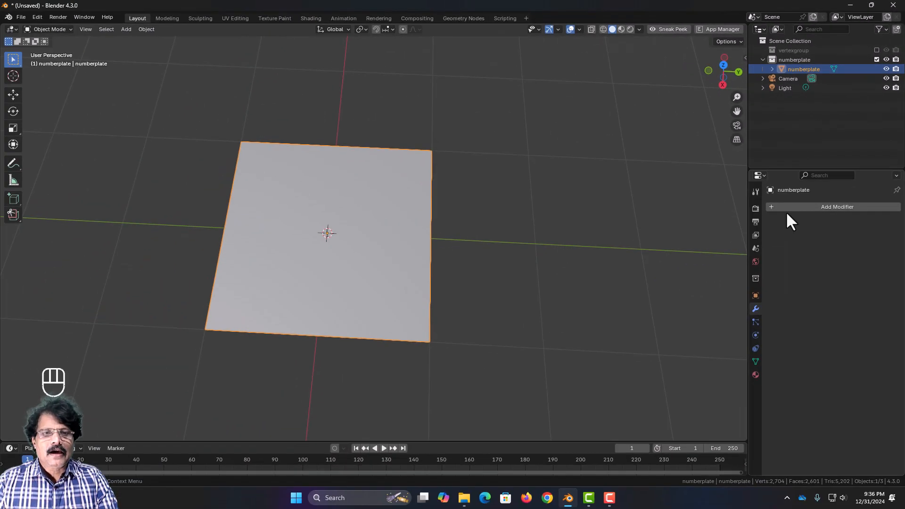
# Step: Add a Displace modifier to the numberplate plane and give it a new texture named numberplate
pyautogui.click(780, 207)
pyautogui.moveTo(780, 212)
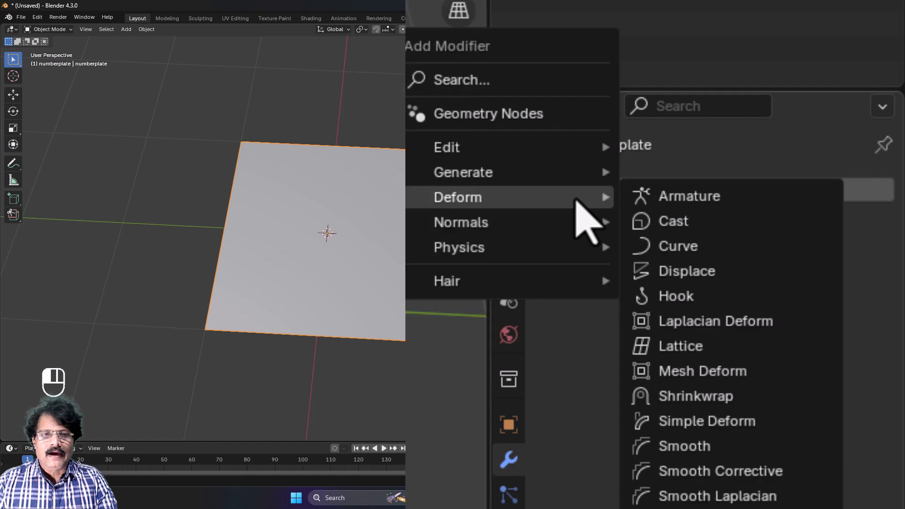
pyautogui.click(664, 271)
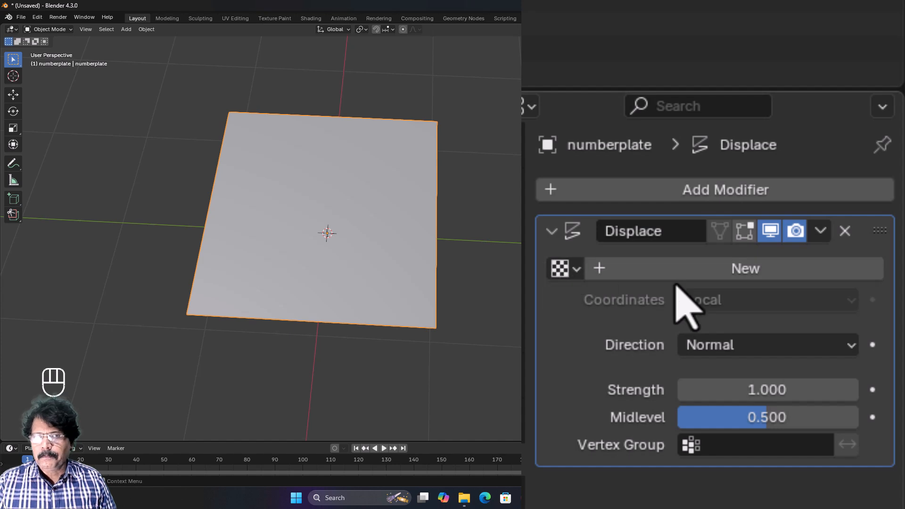
pyautogui.click(745, 267)
pyautogui.doubleClick(715, 271)
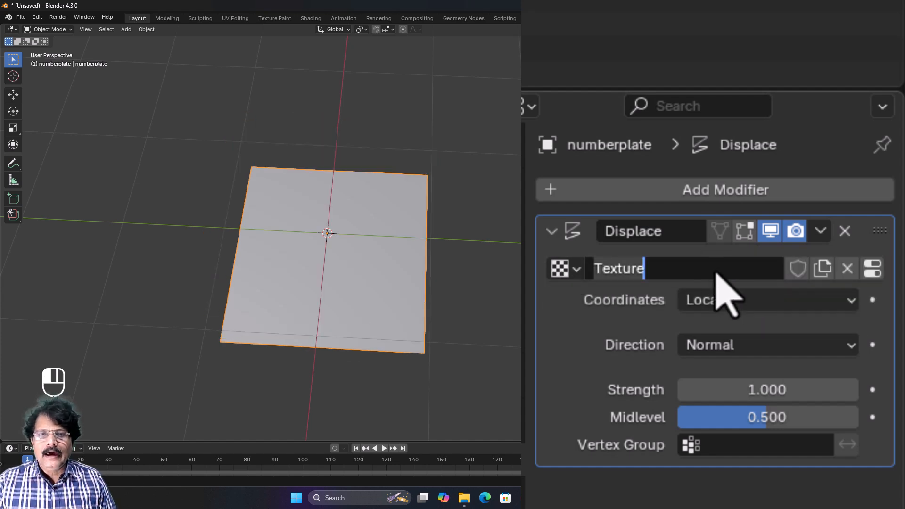
pyautogui.hotkey('ctrl', 'a')
pyautogui.write('n')
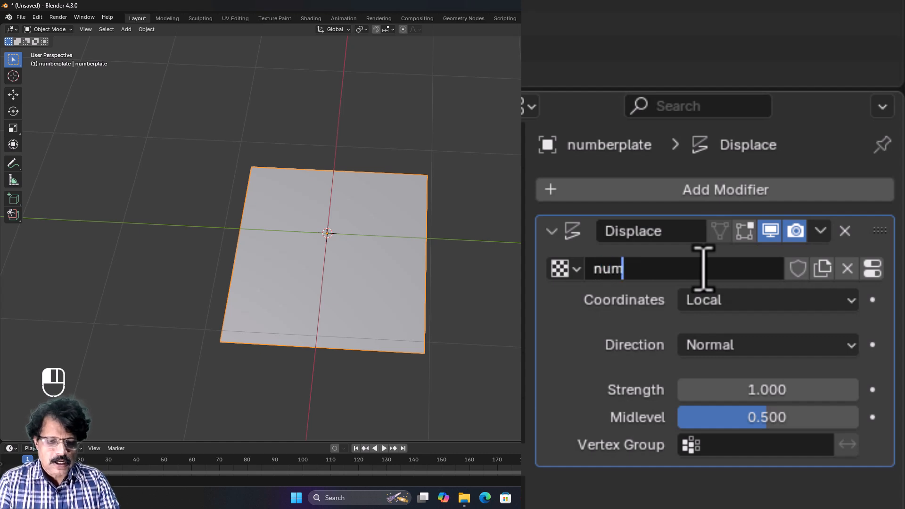
pyautogui.press('Return')
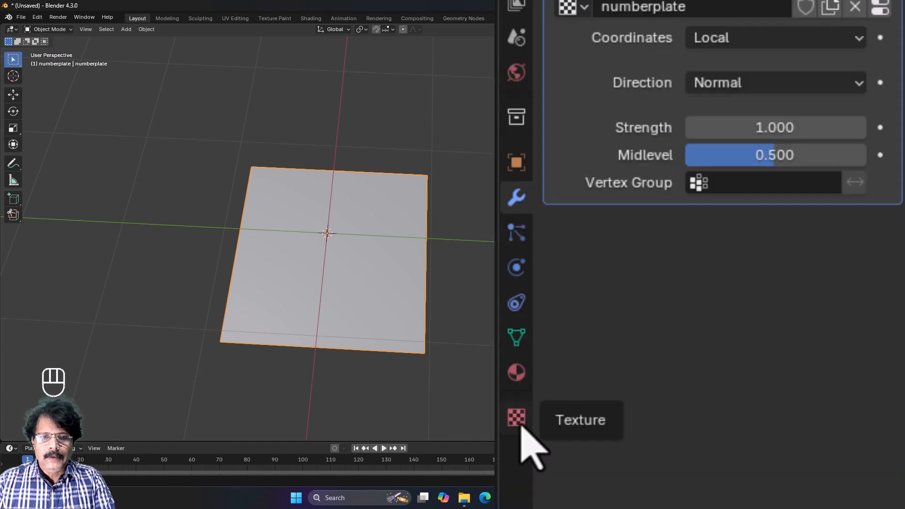
# Step: Keep the numberplate texture type as Image or Movie and load numberplate.jpg from H:\Blender_Basics\picts\chapter04 into it
pyautogui.click(518, 420)
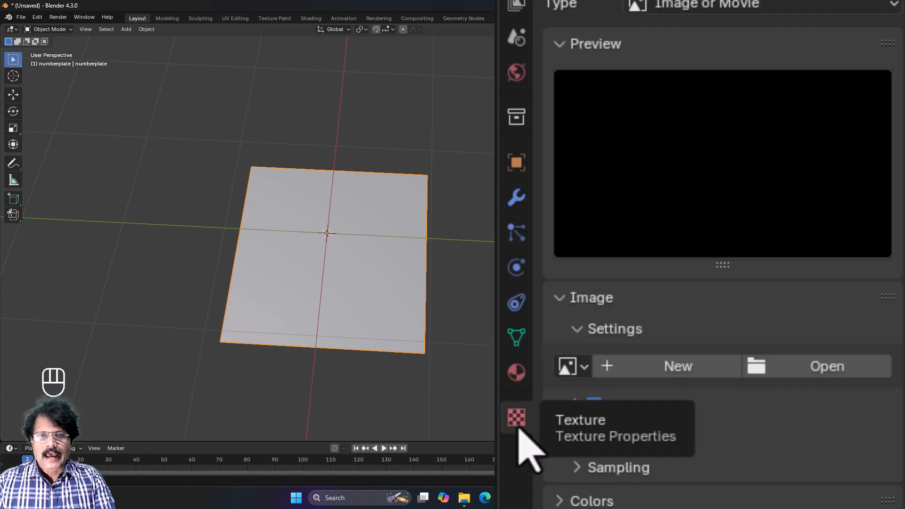
pyautogui.click(707, 9)
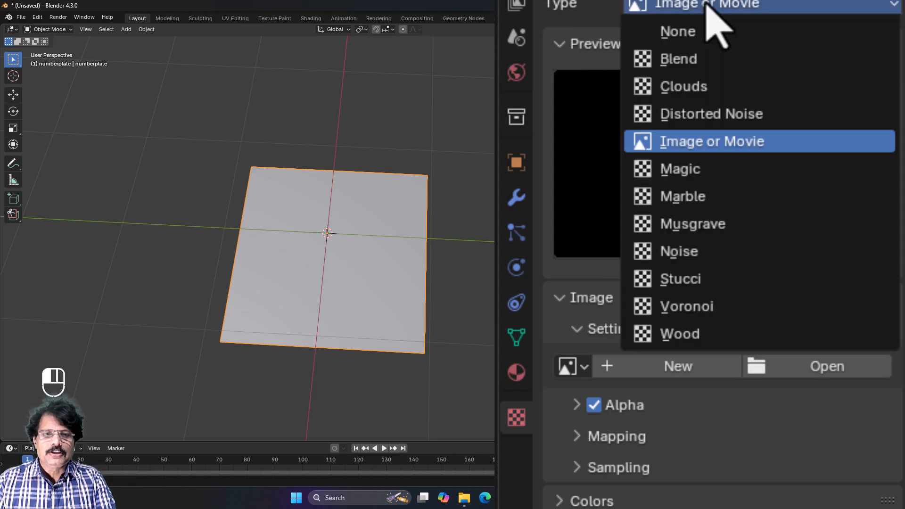
pyautogui.click(696, 144)
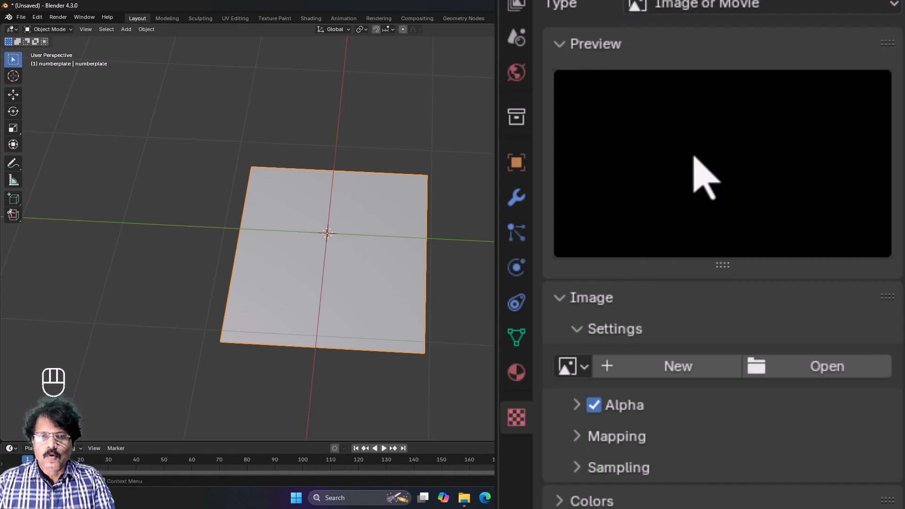
pyautogui.click(828, 372)
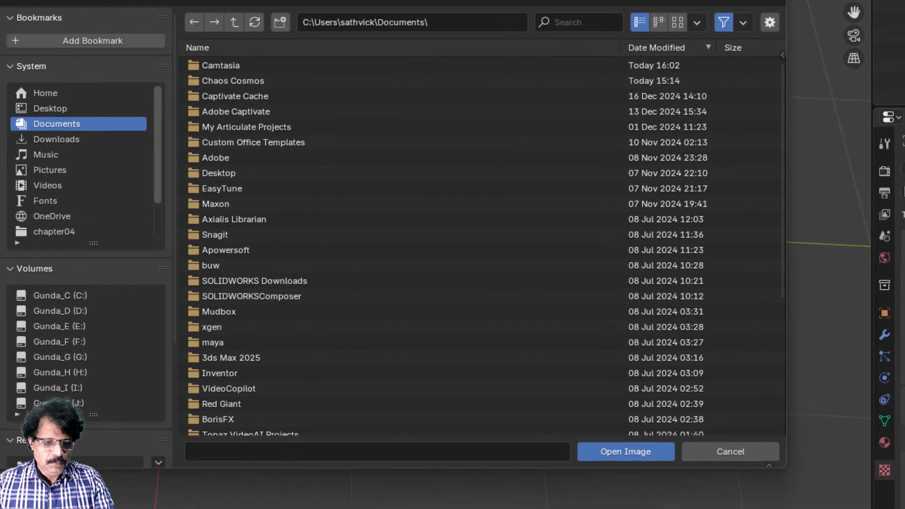
pyautogui.click(495, 24)
pyautogui.write('H:\\Blender_Basics\\picts\\chapter04')
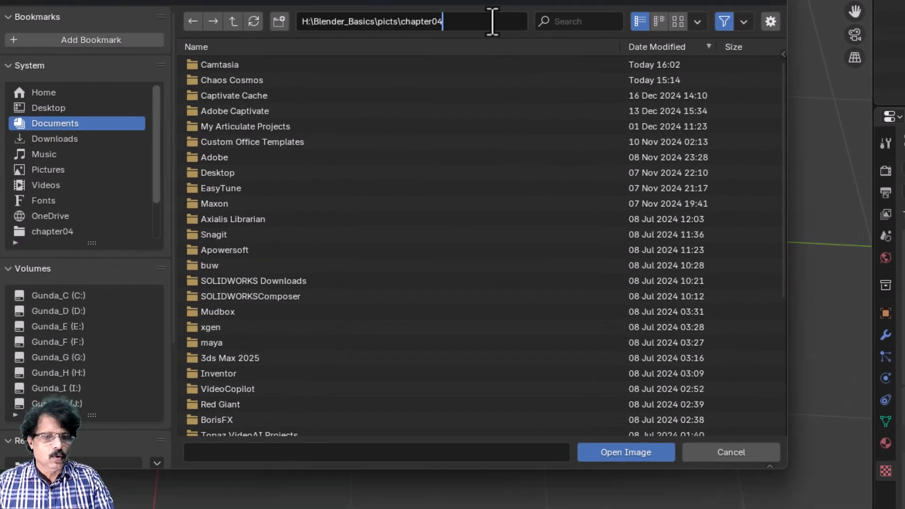
pyautogui.press('Return')
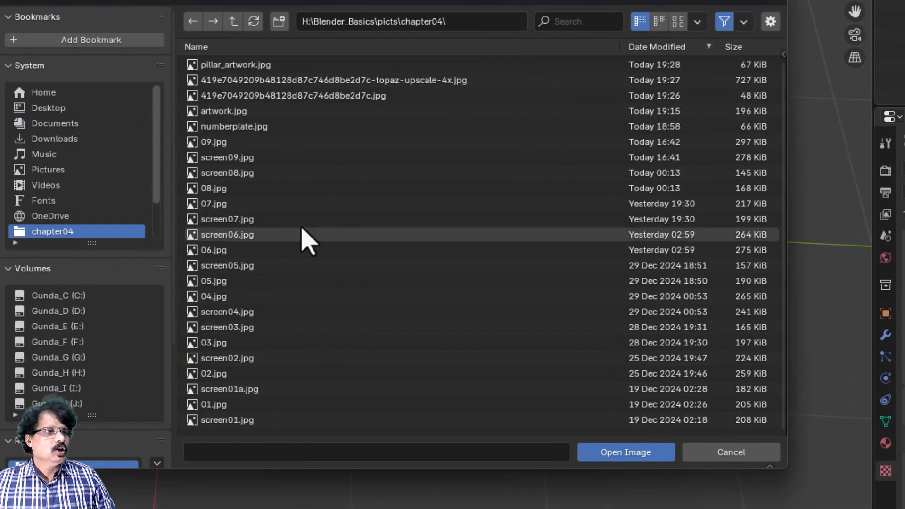
pyautogui.click(272, 127)
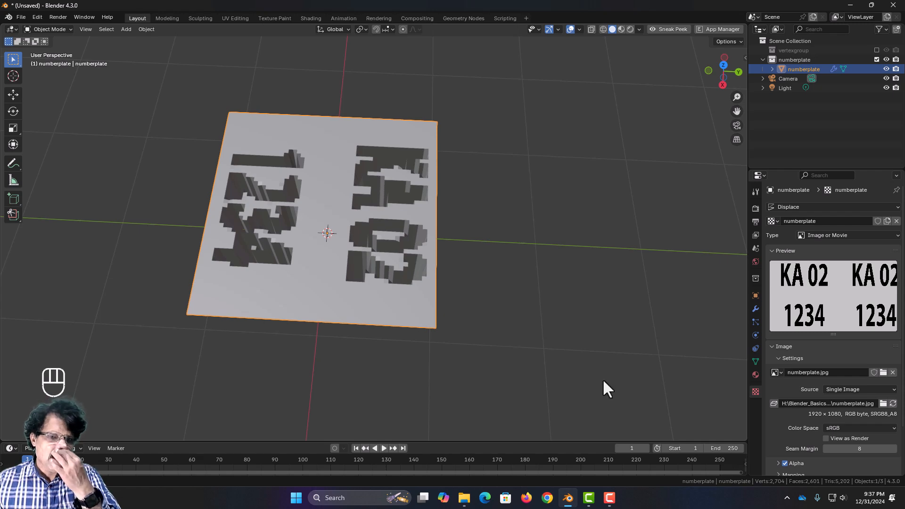
pyautogui.moveTo(589, 330); pyautogui.dragTo(631, 297, button='middle')
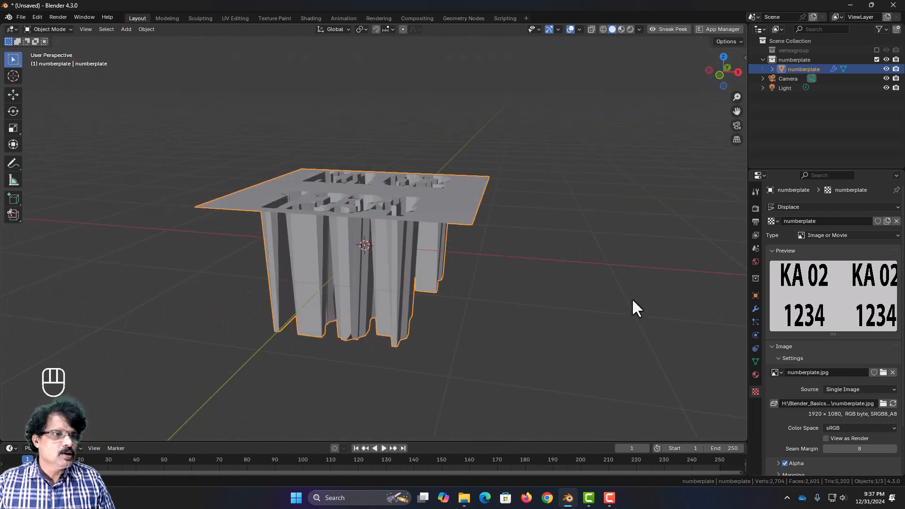
pyautogui.moveTo(340, 214); pyautogui.dragTo(385, 317, button='middle')
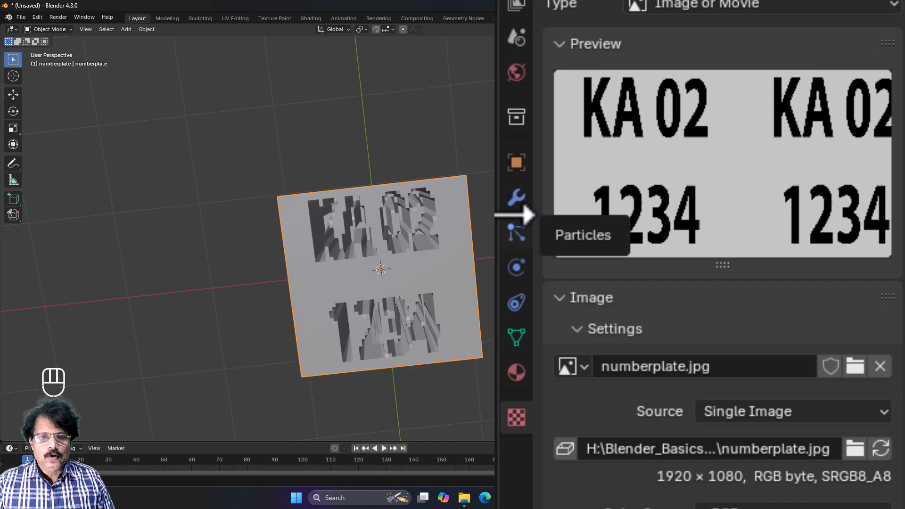
# Step: Set the Displace modifier's strength to -1 so the numberplate characters displace the opposite way, and inspect the plane
pyautogui.click(755, 309)
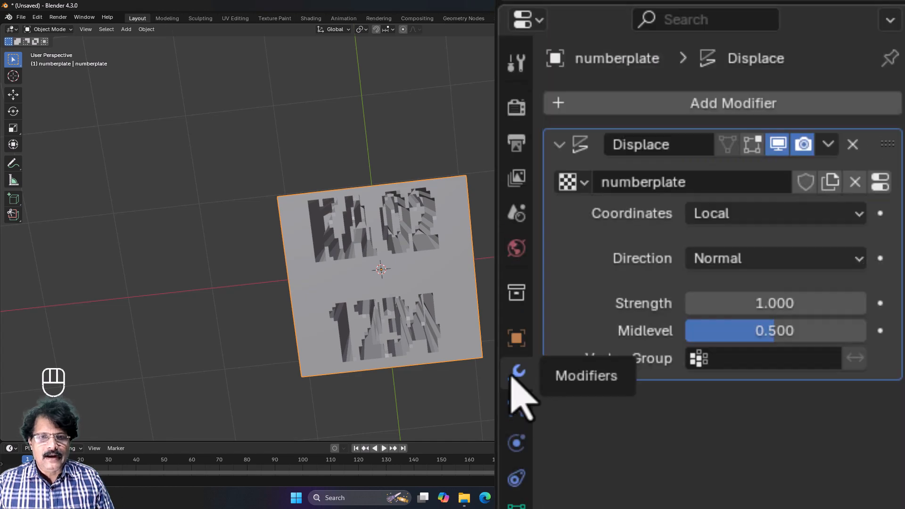
pyautogui.click(747, 301)
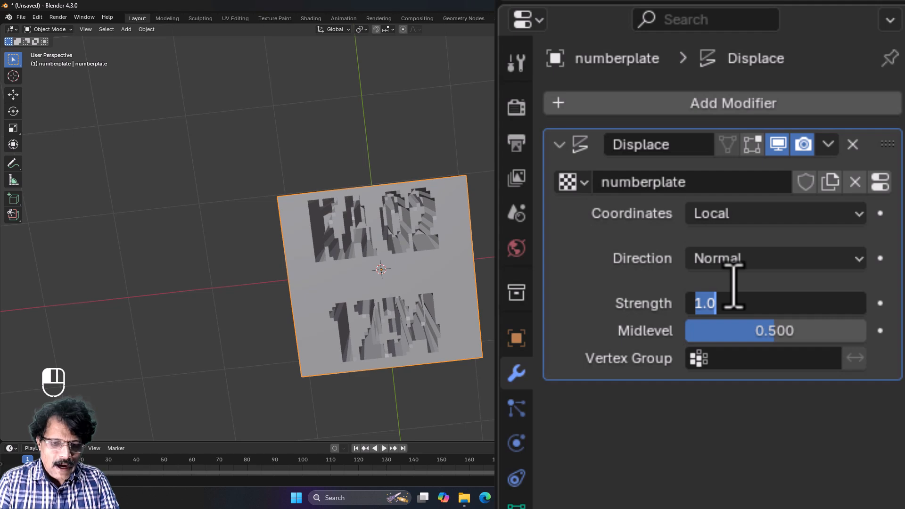
pyautogui.press('Return')
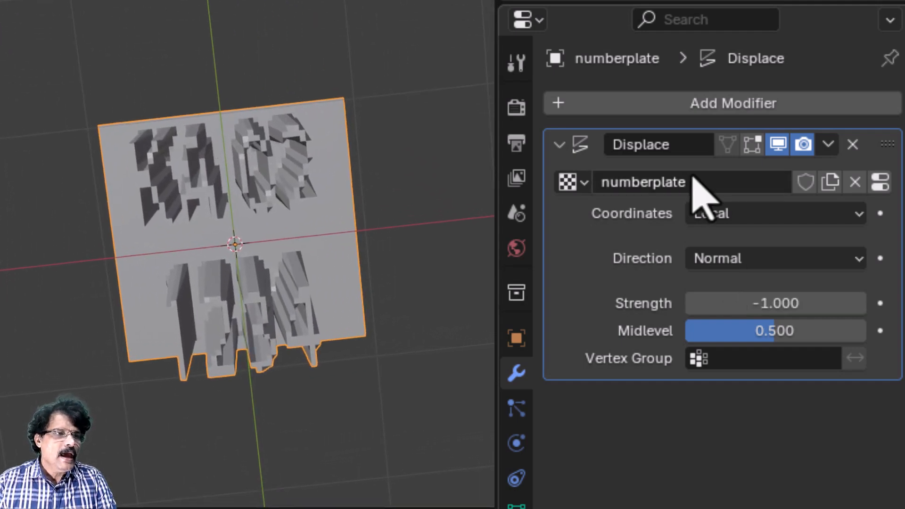
pyautogui.moveTo(460, 222); pyautogui.dragTo(239, 255, button='middle')
pyautogui.moveTo(238, 295); pyautogui.dragTo(236, 231, button='middle')
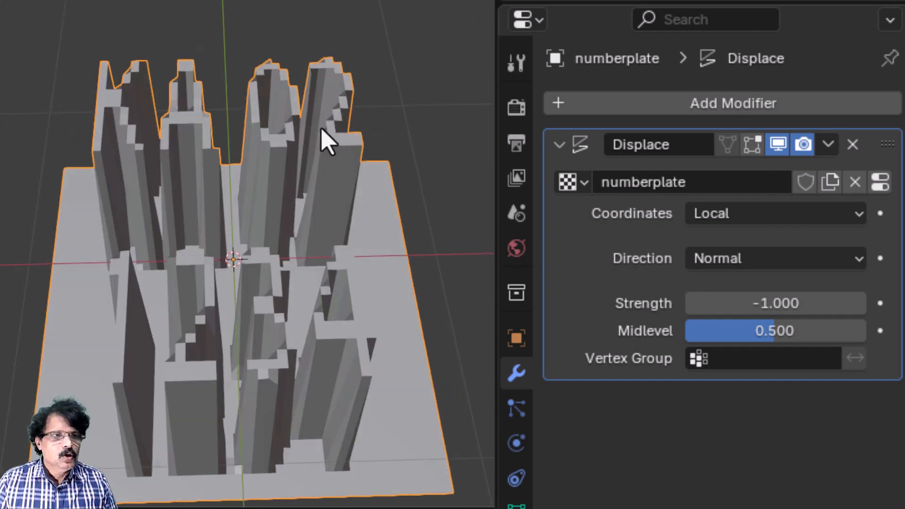
pyautogui.moveTo(322, 128); pyautogui.dragTo(317, 178, button='middle')
pyautogui.scroll(4, 313, 182)
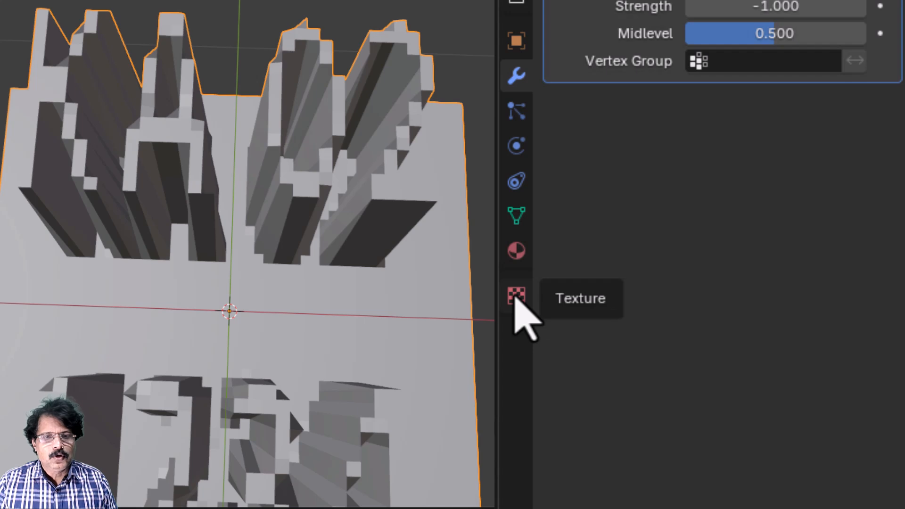
# Step: Expand the numberplate texture's image sampling settings and set the filter size to 5, checking the effect on the plane
pyautogui.click(516, 296)
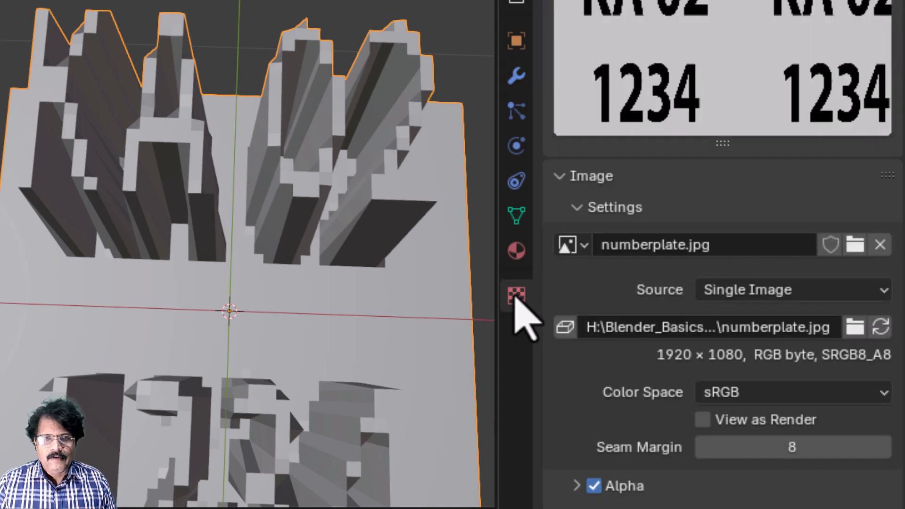
pyautogui.scroll(-5, 636, 323)
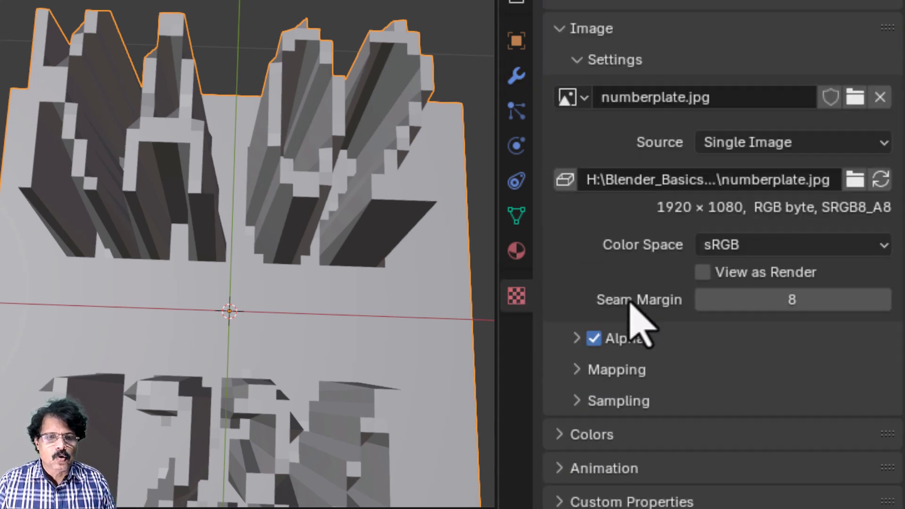
pyautogui.click(576, 401)
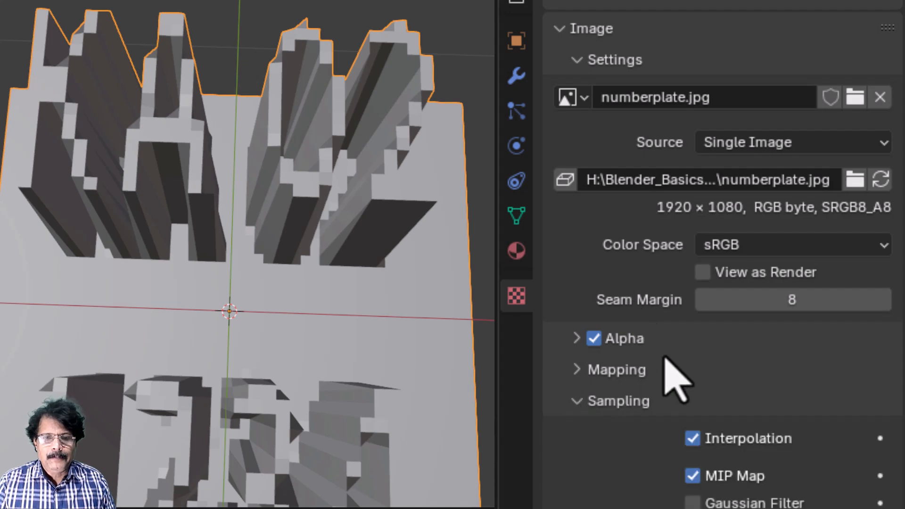
pyautogui.scroll(-3, 666, 372)
pyautogui.scroll(-2, 664, 357)
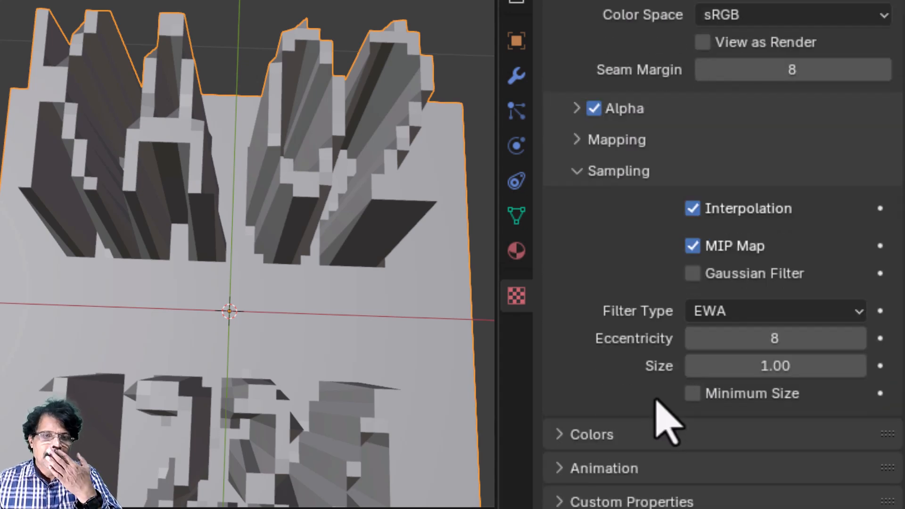
pyautogui.click(785, 365)
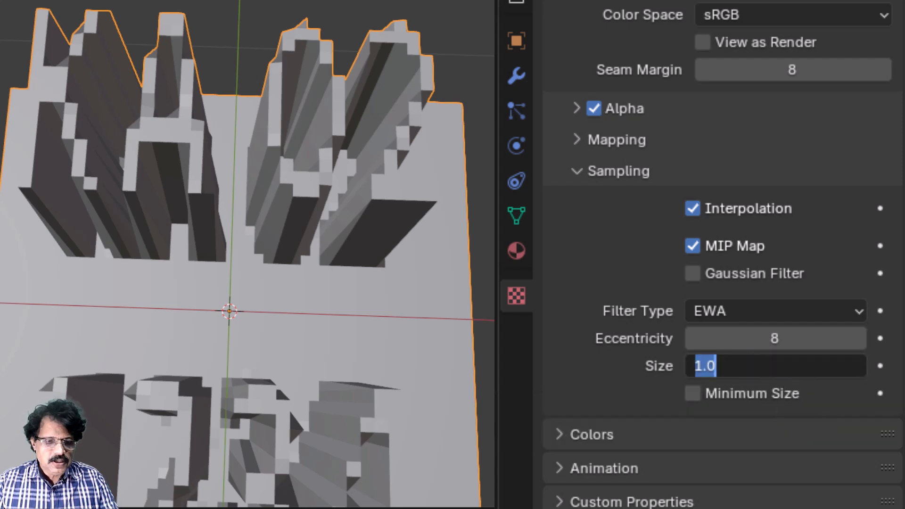
pyautogui.write('5')
pyautogui.press('Return')
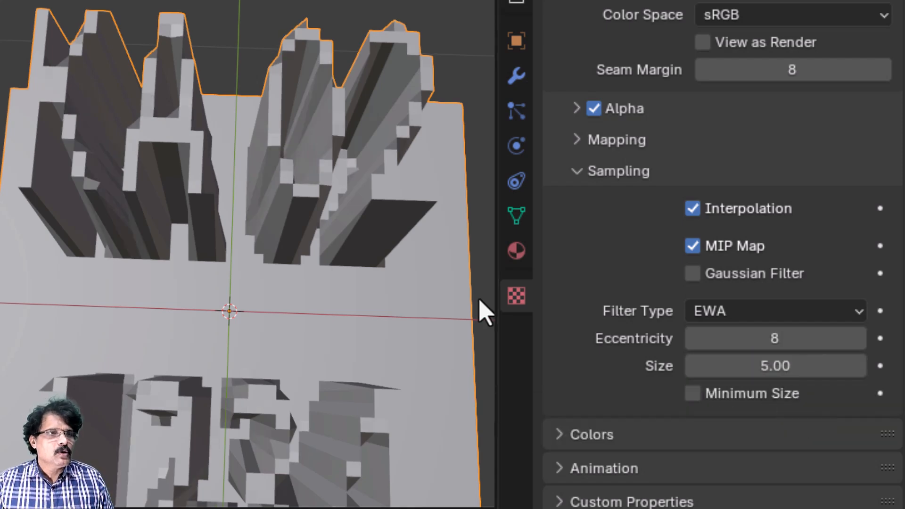
pyautogui.moveTo(479, 300); pyautogui.dragTo(448, 369, button='middle')
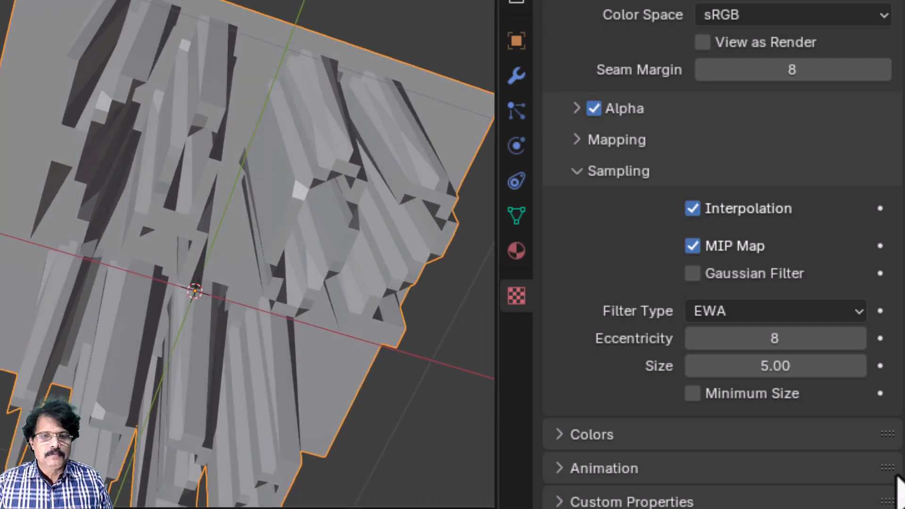
# Step: Raise the numberplate texture's sampling filter size to 12 and inspect the displaced characters
pyautogui.click(773, 371)
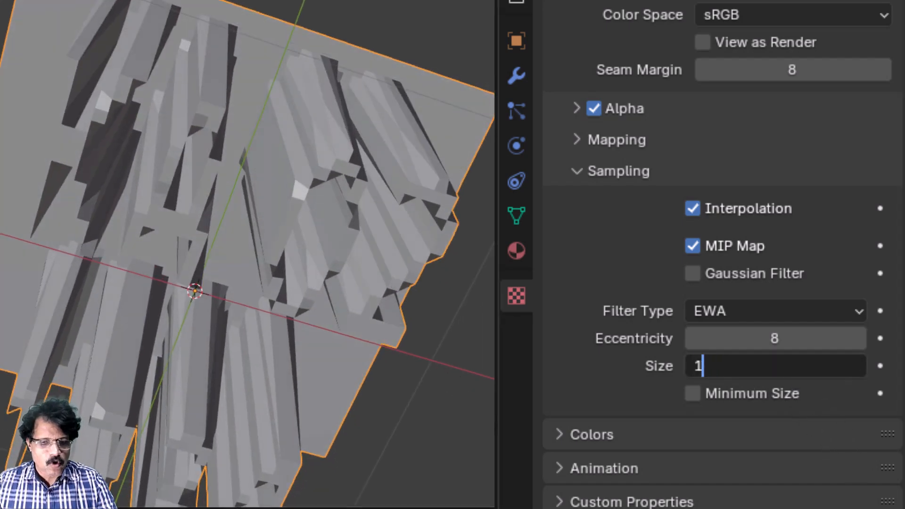
pyautogui.write('12')
pyautogui.press('Return')
pyautogui.moveTo(471, 360); pyautogui.dragTo(343, 276, button='middle')
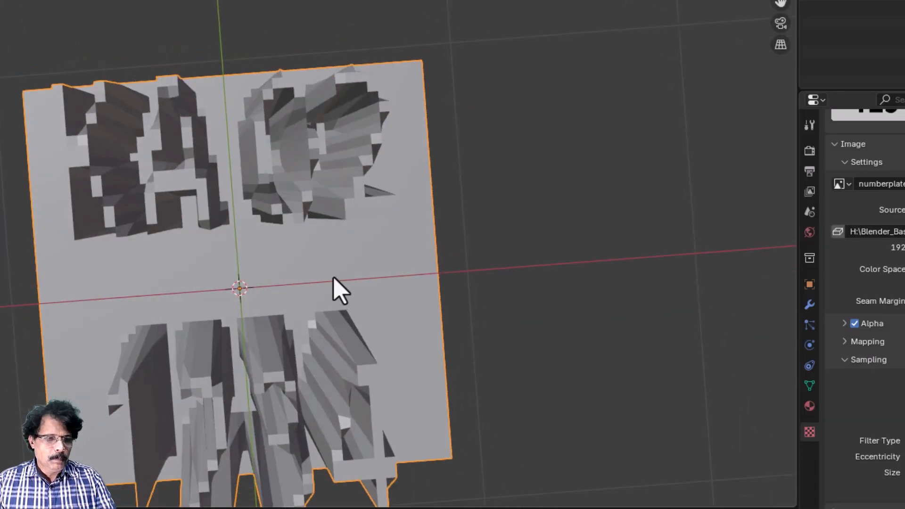
# Step: Subdivide the whole numberplate mesh again in Edit Mode with 2 cuts and return to Object Mode
pyautogui.press('Tab')
pyautogui.rightClick(297, 165)
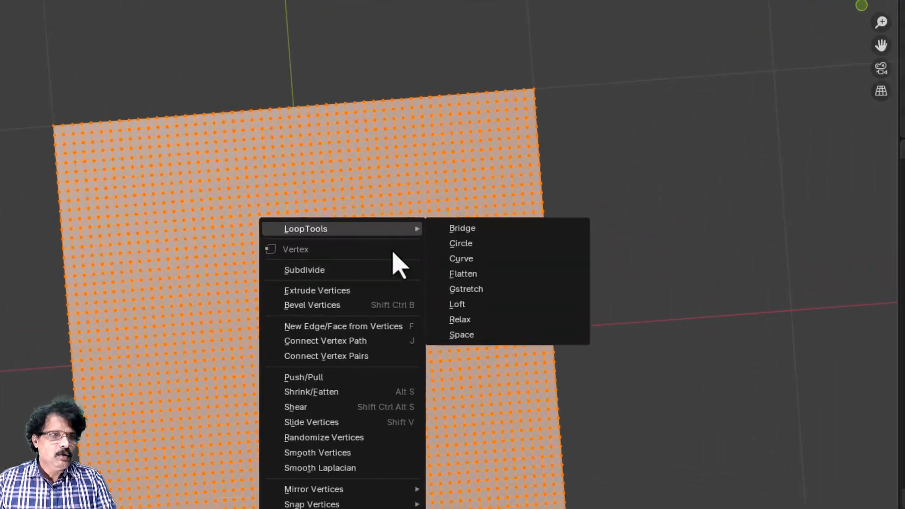
pyautogui.click(352, 280)
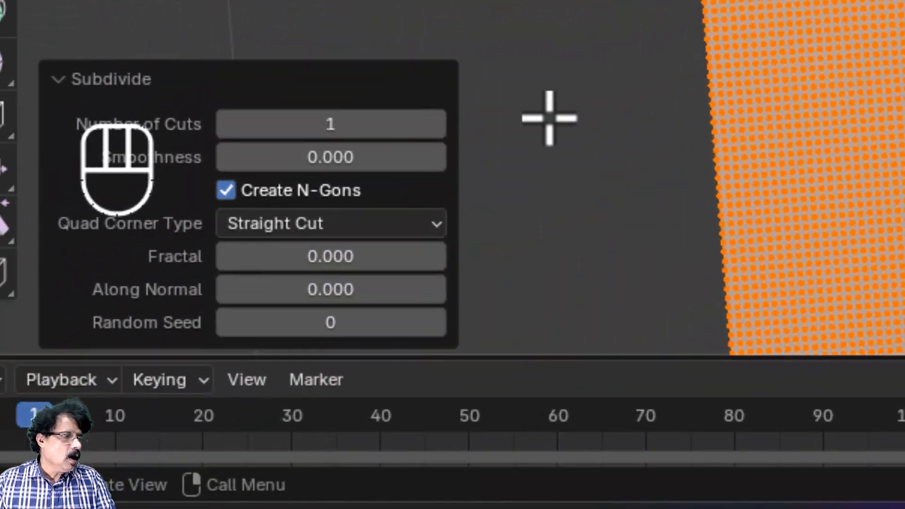
pyautogui.click(434, 124)
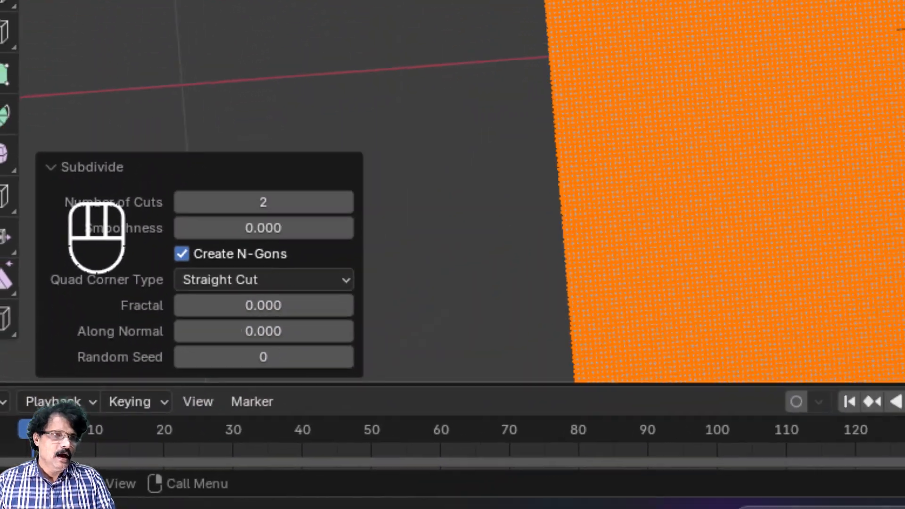
pyautogui.press('Tab')
pyautogui.moveTo(460, 320); pyautogui.dragTo(369, 334, button='middle')
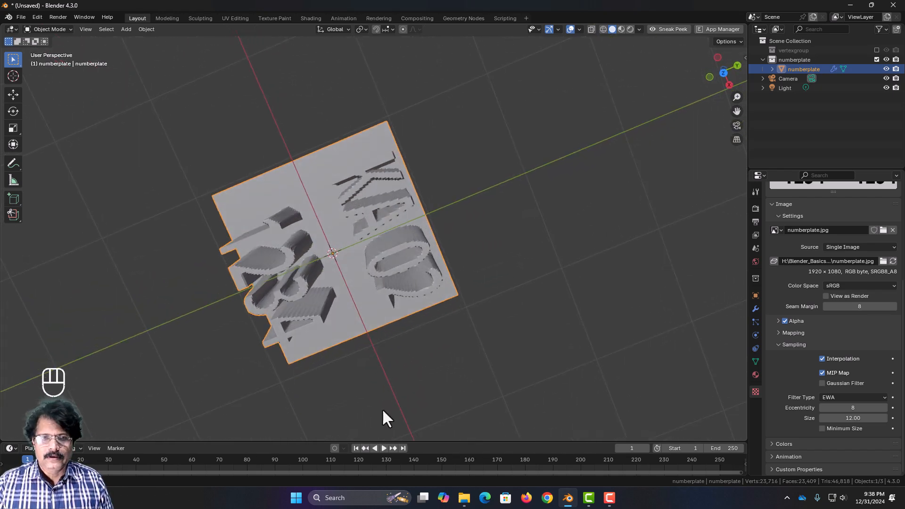
# Step: Set the Displace modifier's strength to -0.4 and inspect the embossed numberplate characters
pyautogui.click(755, 310)
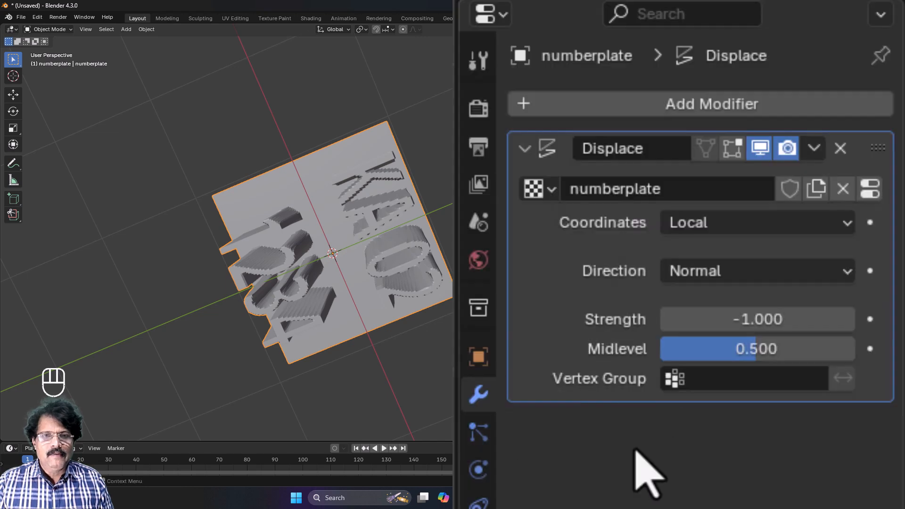
pyautogui.click(832, 283)
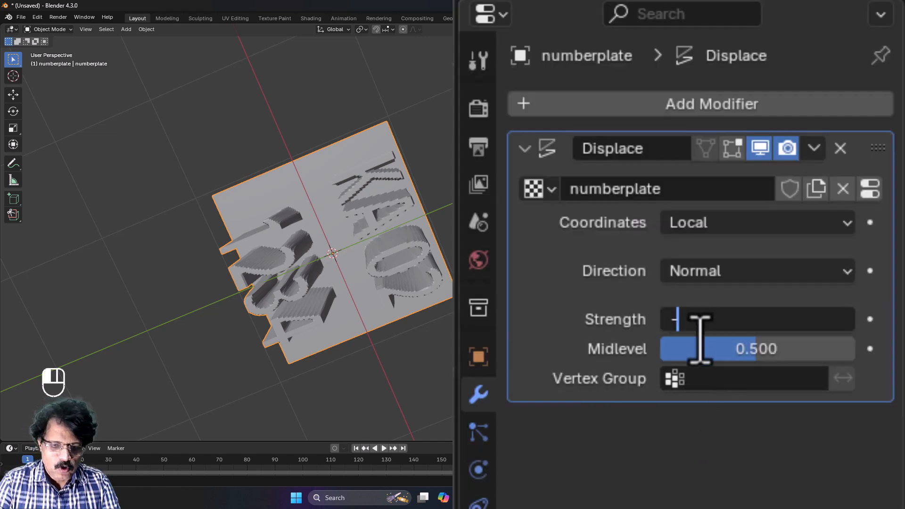
pyautogui.write('-0.4')
pyautogui.press('Return')
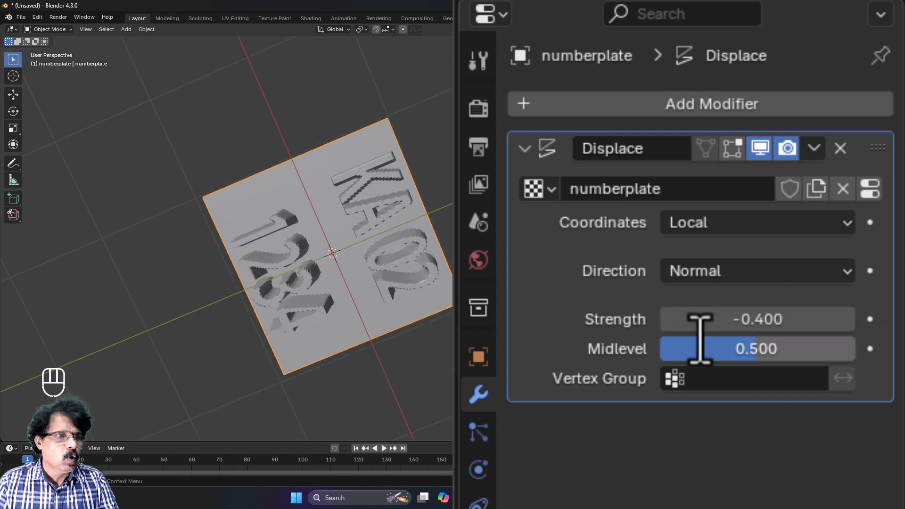
pyautogui.moveTo(391, 333); pyautogui.dragTo(326, 335, button='middle')
pyautogui.scroll(3, 315, 297)
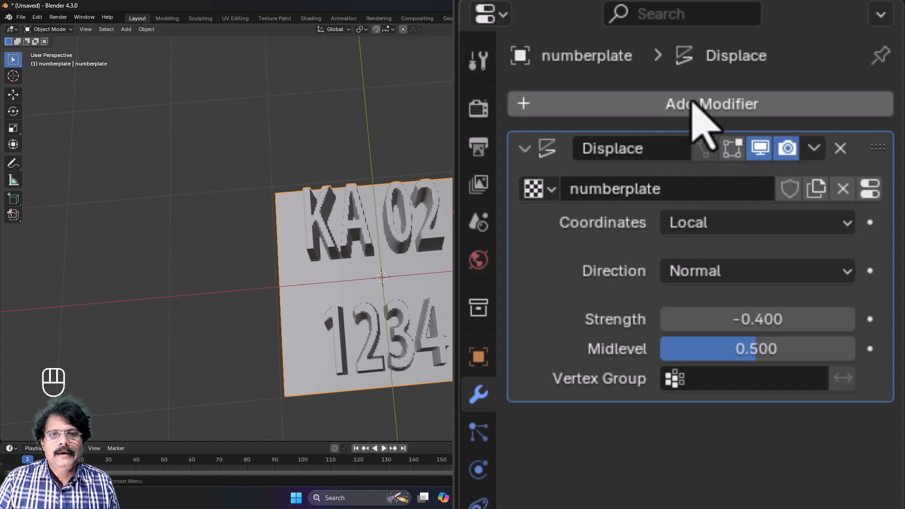
# Step: Add a Subdivision Surface modifier to the numberplate plane and inspect the smoothed characters
pyautogui.click(650, 124)
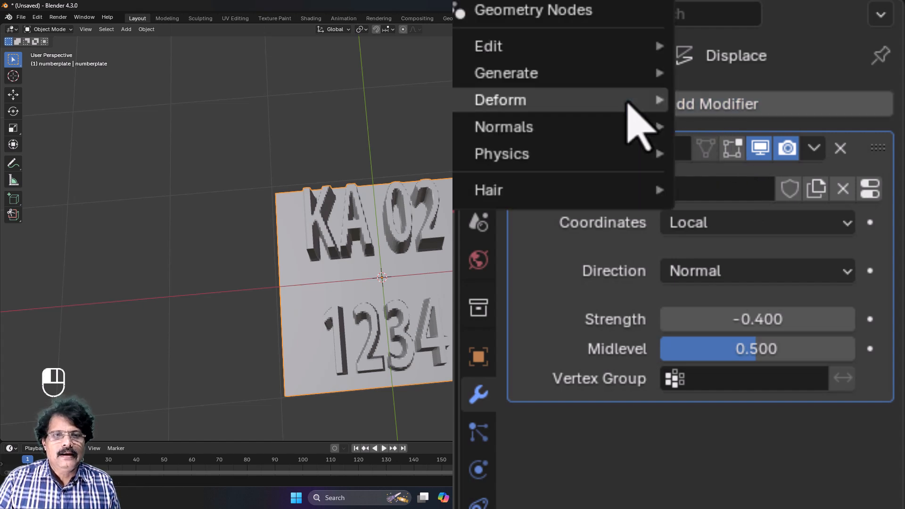
pyautogui.moveTo(594, 74)
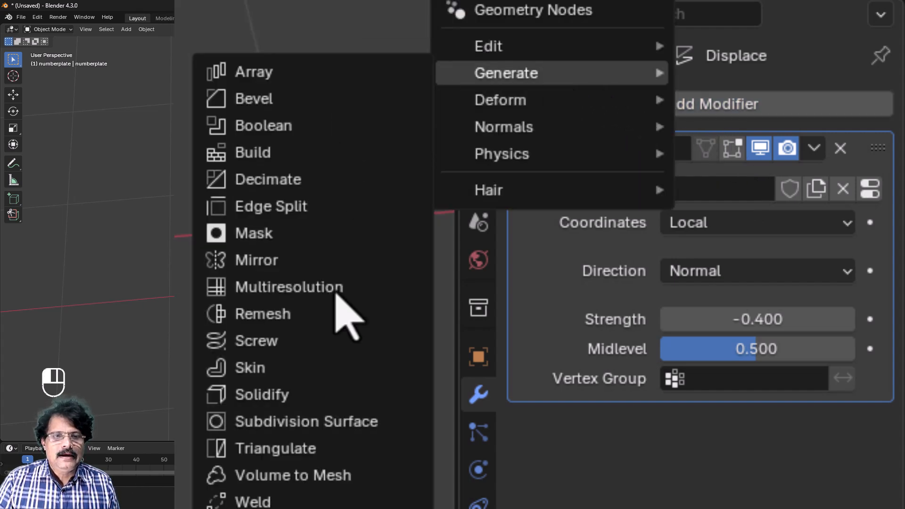
pyautogui.click(343, 421)
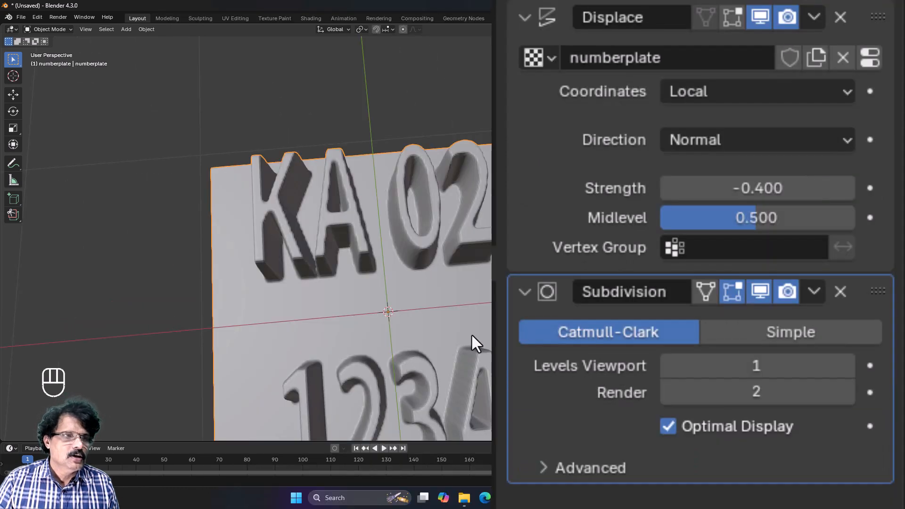
pyautogui.moveTo(472, 335); pyautogui.dragTo(385, 323, button='middle')
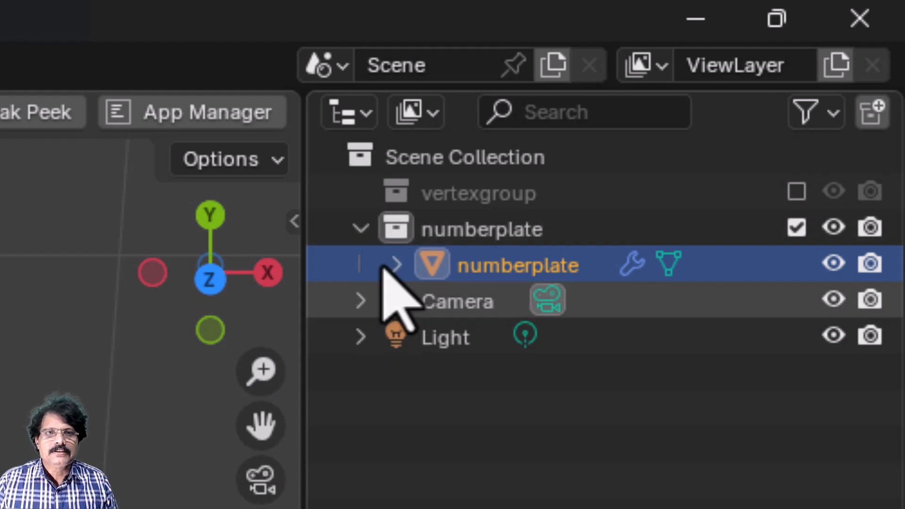
# Step: Exclude the numberplate collection from the view layer and add a new scene collection named builtintexture_displacement
pyautogui.click(358, 229)
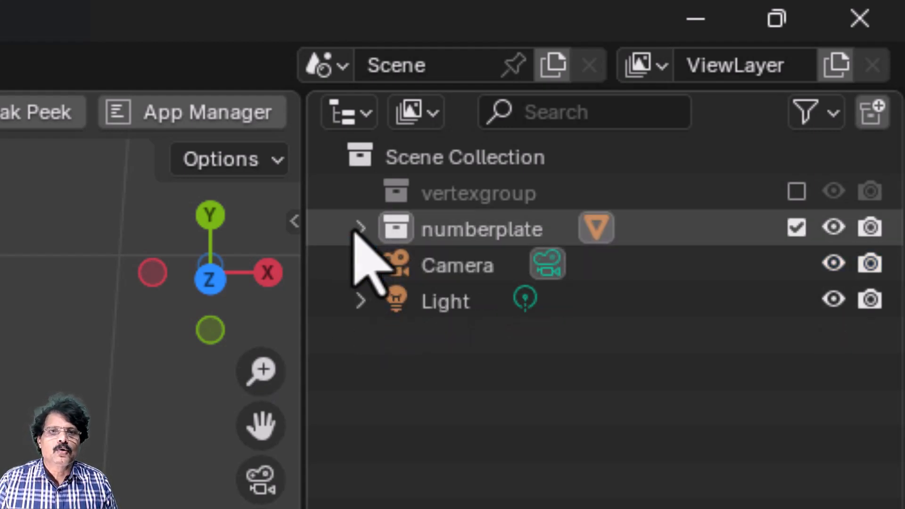
pyautogui.click(796, 228)
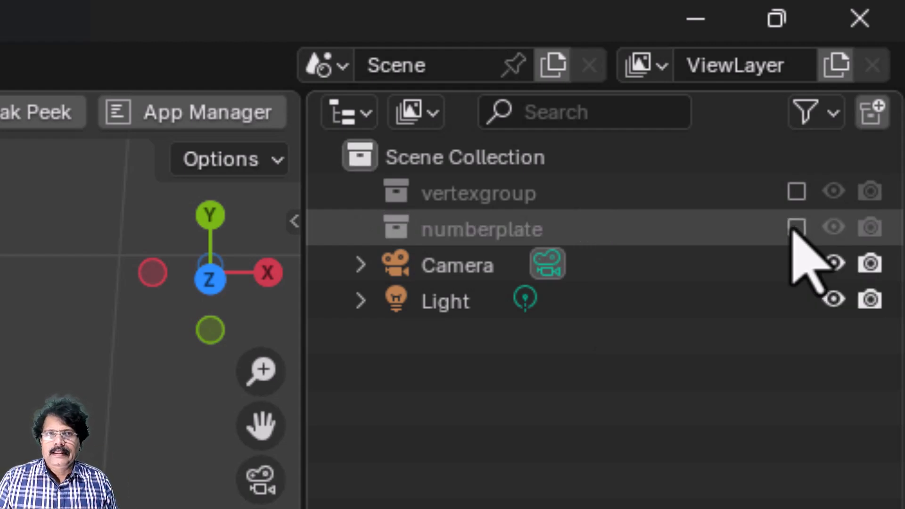
pyautogui.click(442, 156)
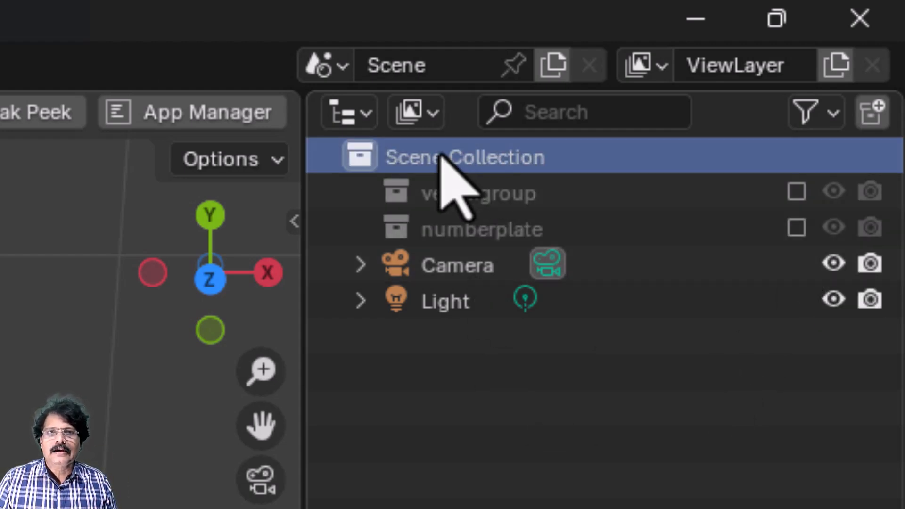
pyautogui.rightClick(442, 156)
pyautogui.click(440, 154)
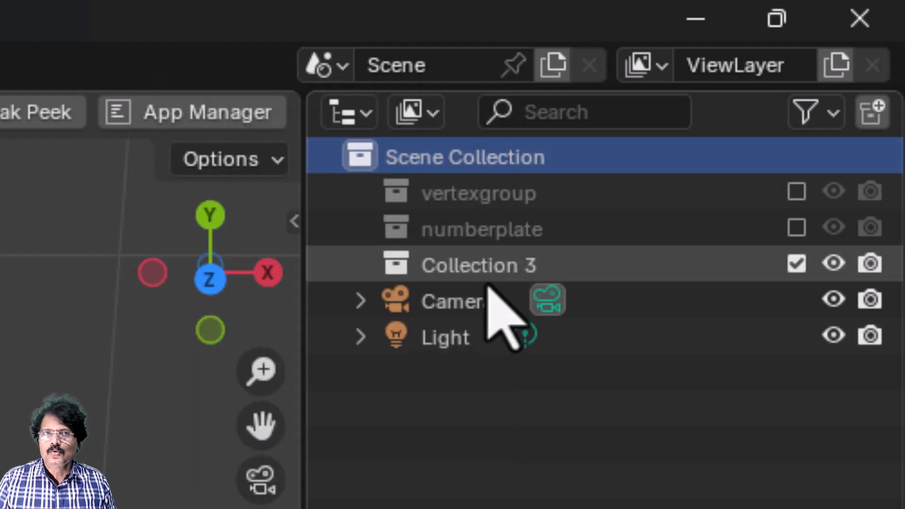
pyautogui.doubleClick(476, 265)
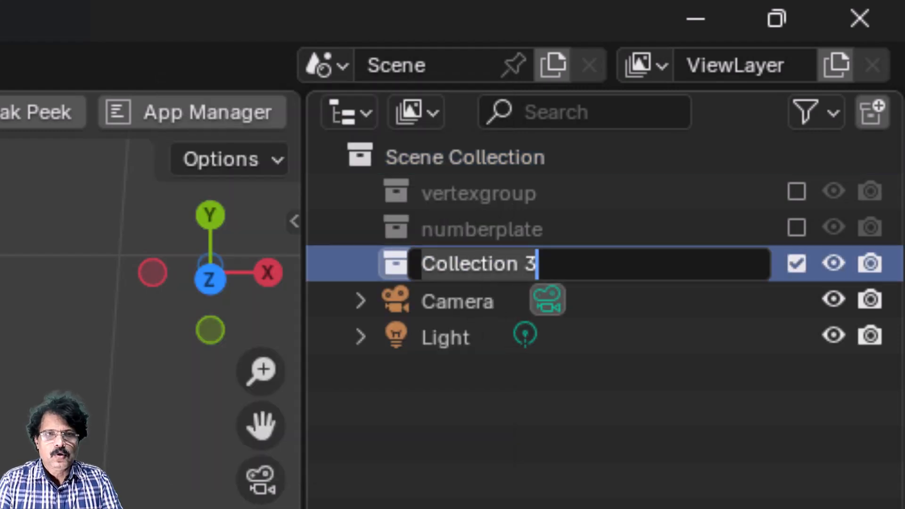
pyautogui.write('builtintexture')
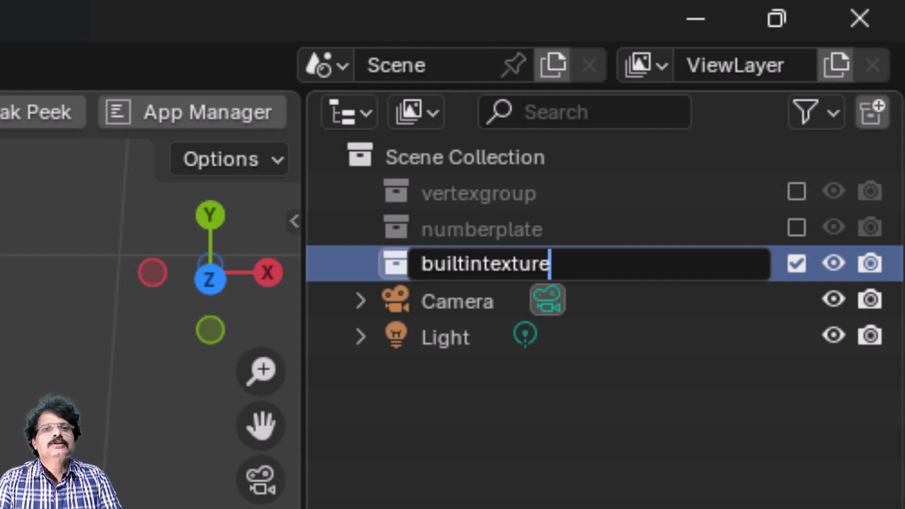
pyautogui.write('_displaceme')
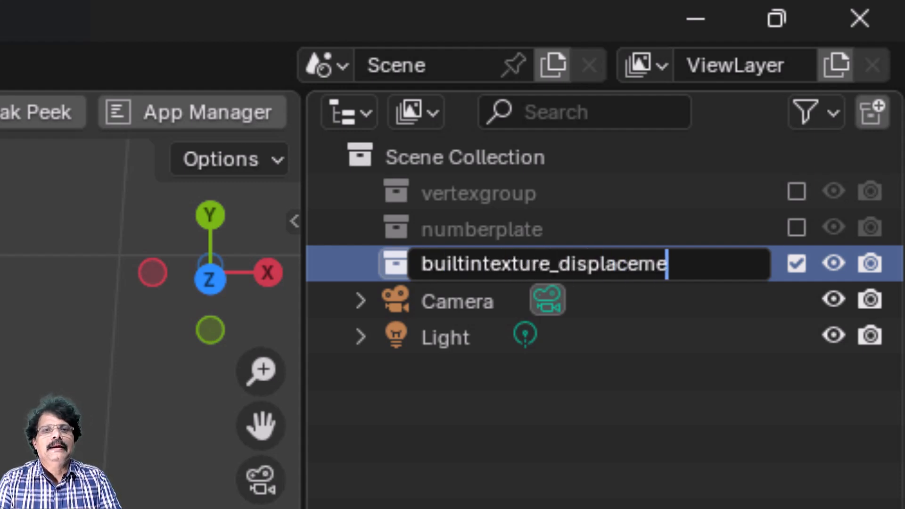
pyautogui.write('nt')
pyautogui.press('Return')
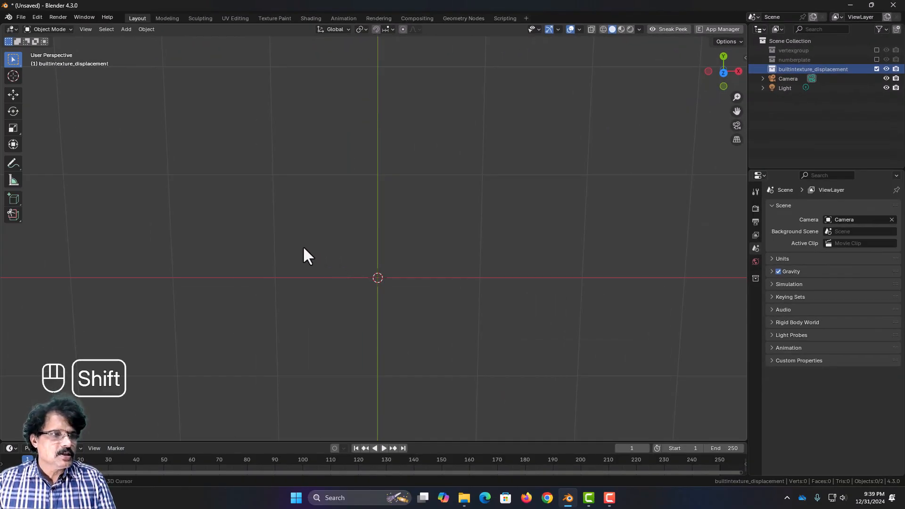
# Step: Add an ico sphere with 6 subdivisions and a 1 m radius at the world origin
pyautogui.hotkey('shift', 'a')
pyautogui.moveTo(303, 246)
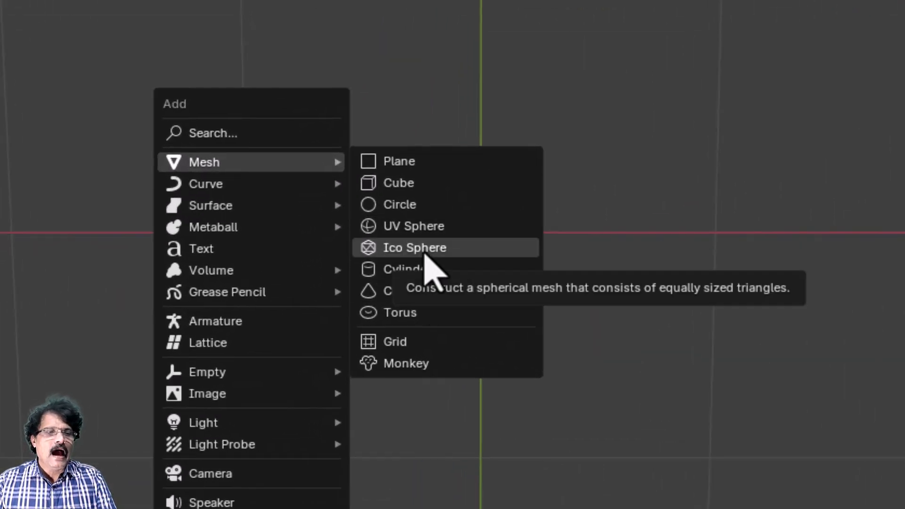
pyautogui.click(425, 253)
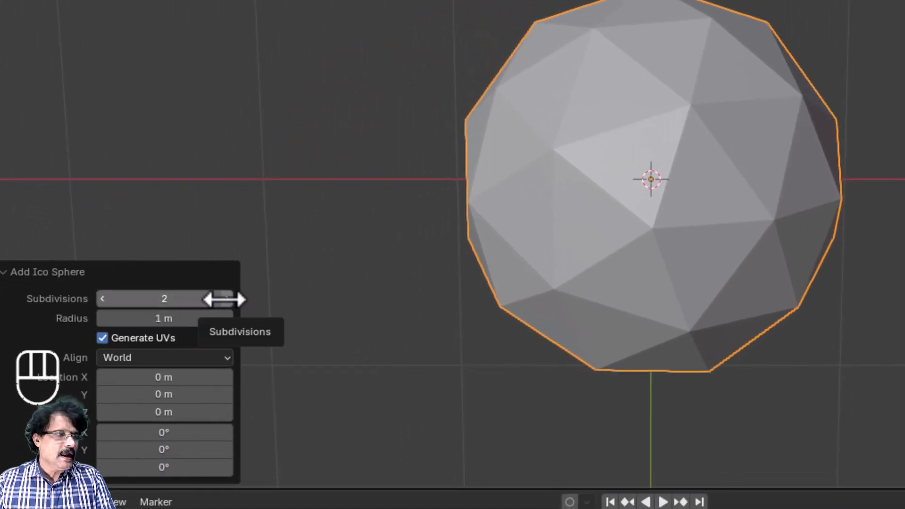
pyautogui.click(227, 298)
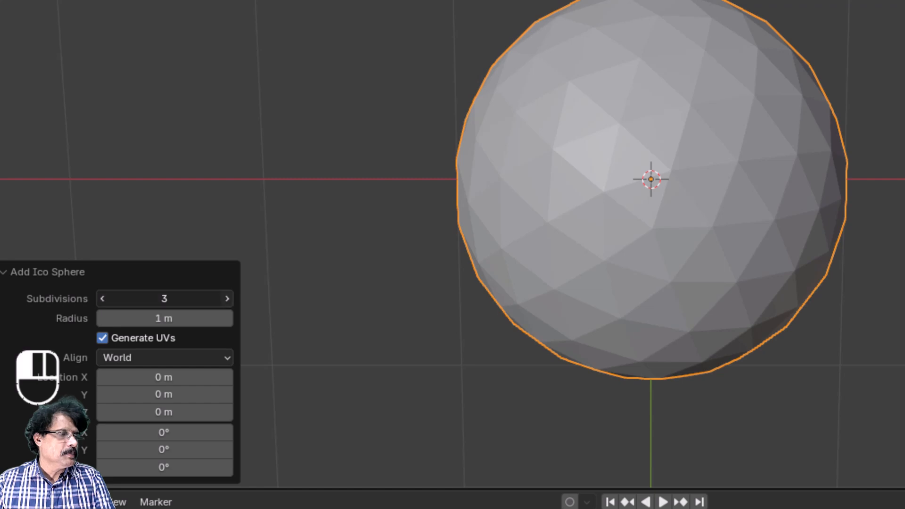
pyautogui.click(227, 298)
pyautogui.click(226, 298)
pyautogui.click(227, 299)
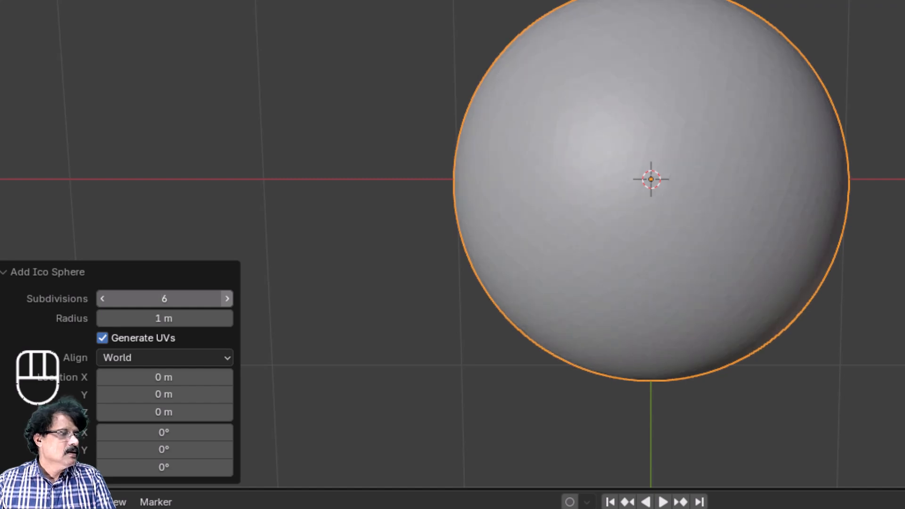
pyautogui.moveTo(593, 292); pyautogui.dragTo(382, 273, button='middle')
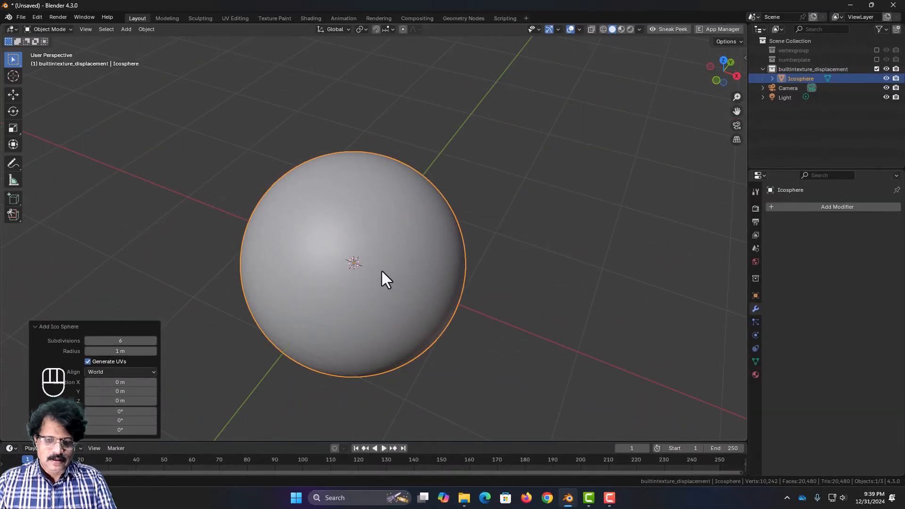
# Step: Add a Displace modifier to the icosphere and look at it in front view
pyautogui.press('KP_1')
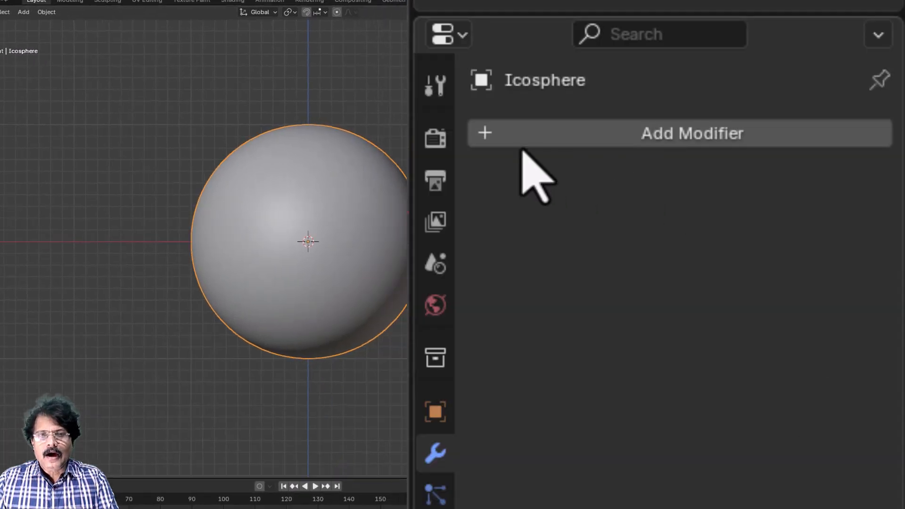
pyautogui.click(514, 141)
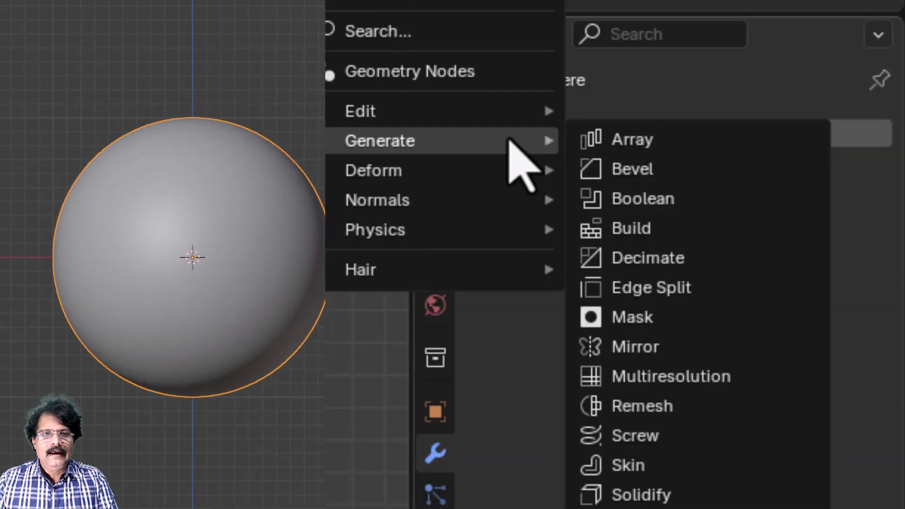
pyautogui.moveTo(417, 172)
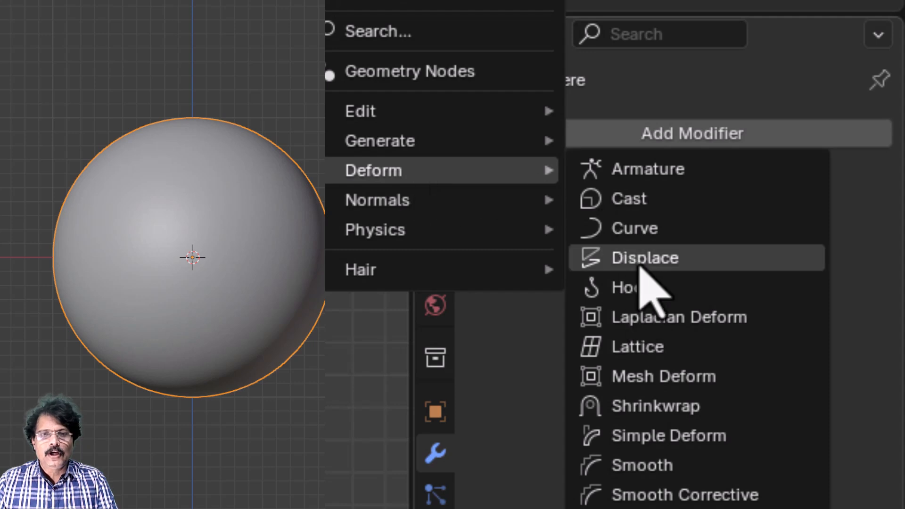
pyautogui.click(641, 257)
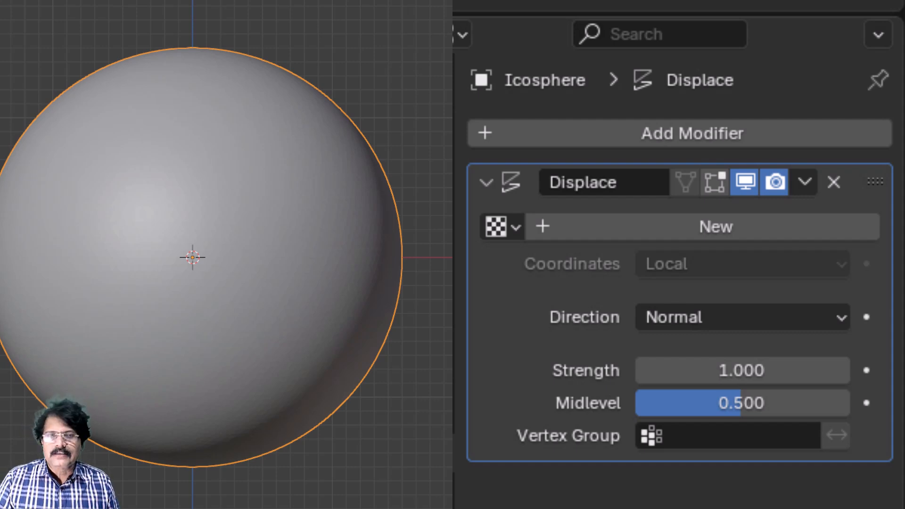
# Step: Create a new texture for the Displace modifier, set its type to Blend and inspect the deformed sphere
pyautogui.click(661, 239)
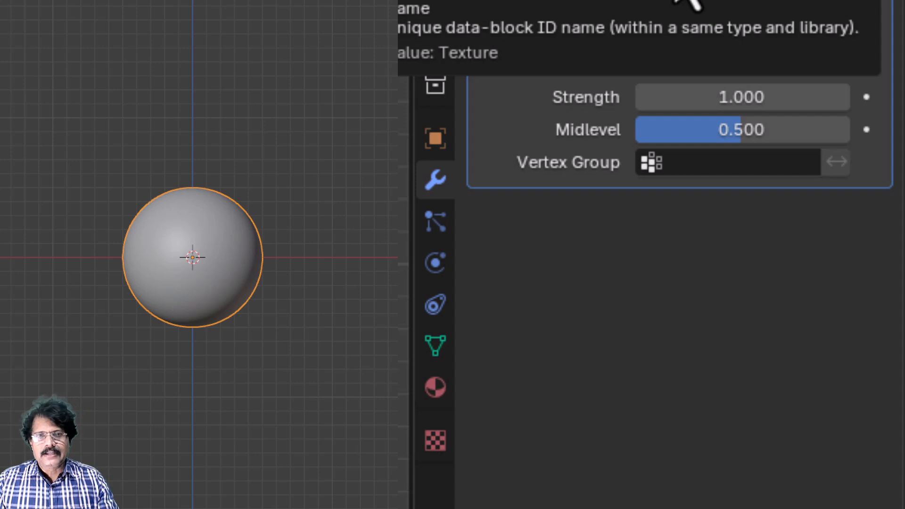
pyautogui.click(434, 438)
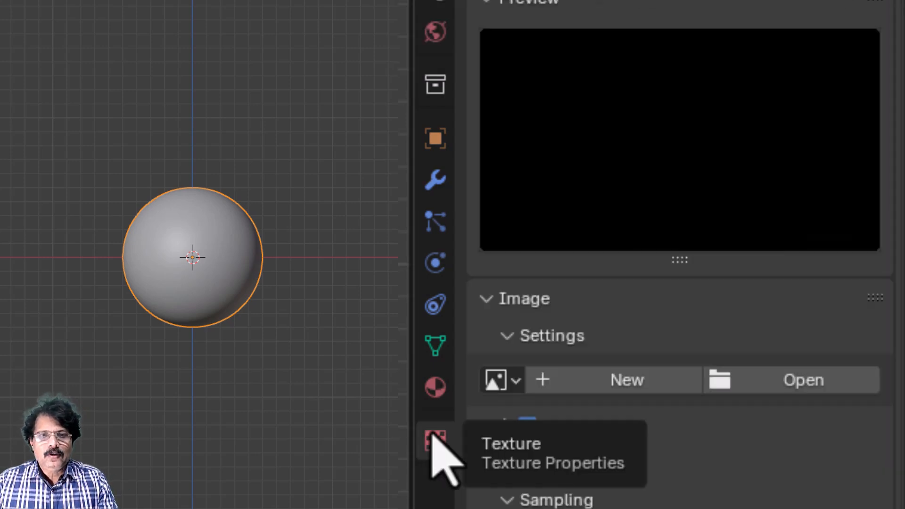
pyautogui.scroll(5, 526, 70)
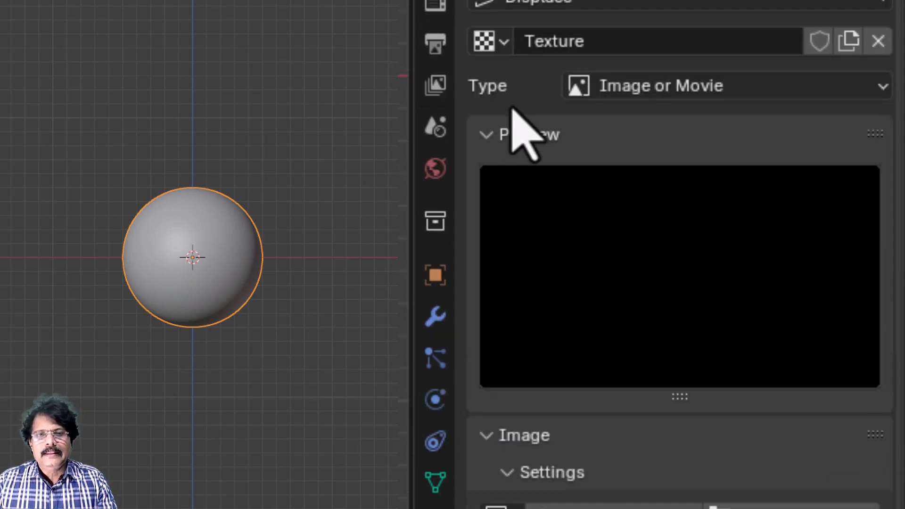
pyautogui.click(669, 86)
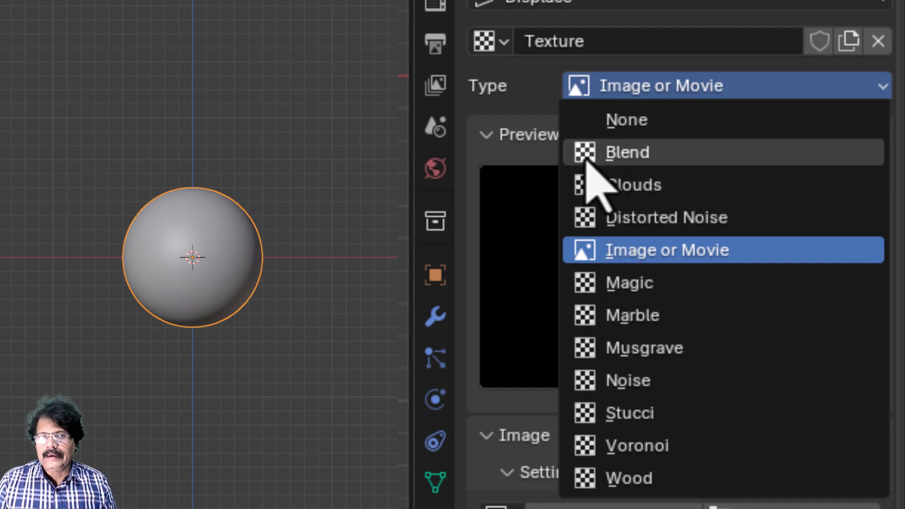
pyautogui.click(616, 154)
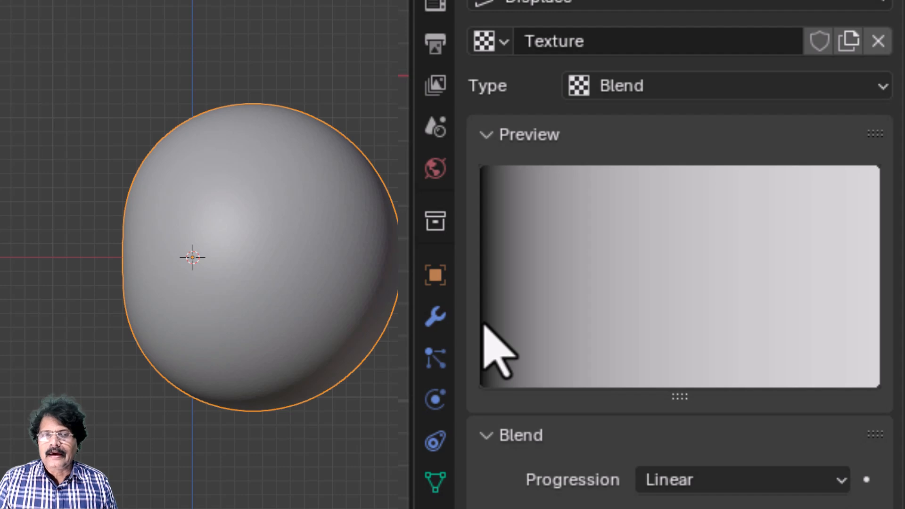
pyautogui.scroll(-3, 307, 410)
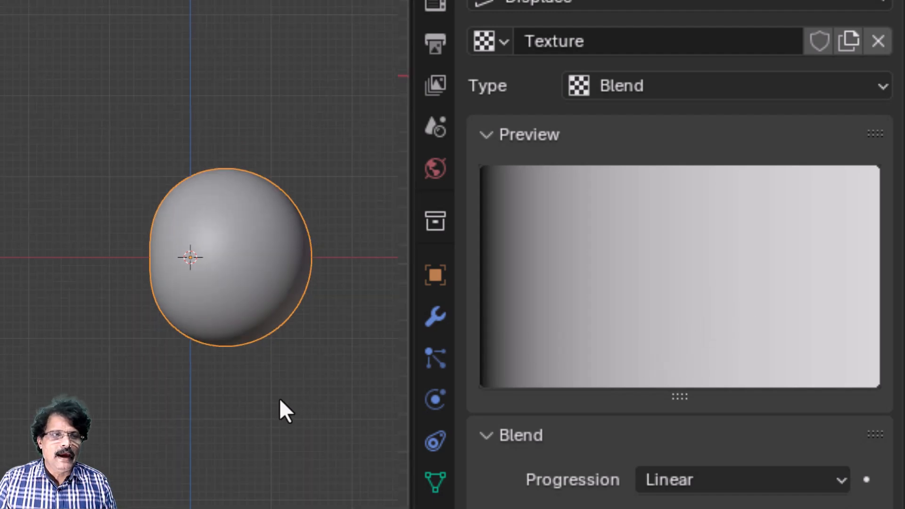
pyautogui.moveTo(281, 401); pyautogui.dragTo(270, 426, button='middle')
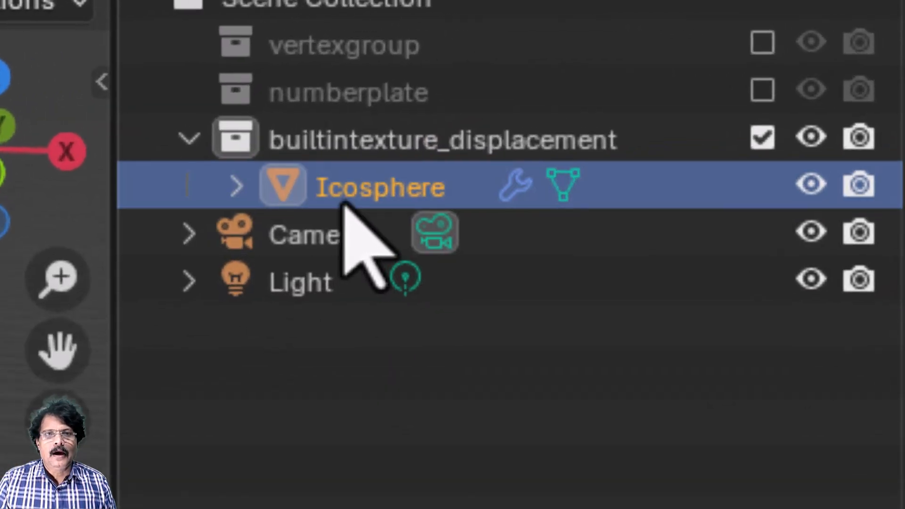
# Step: Rename the icosphere object as blend
pyautogui.doubleClick(406, 175)
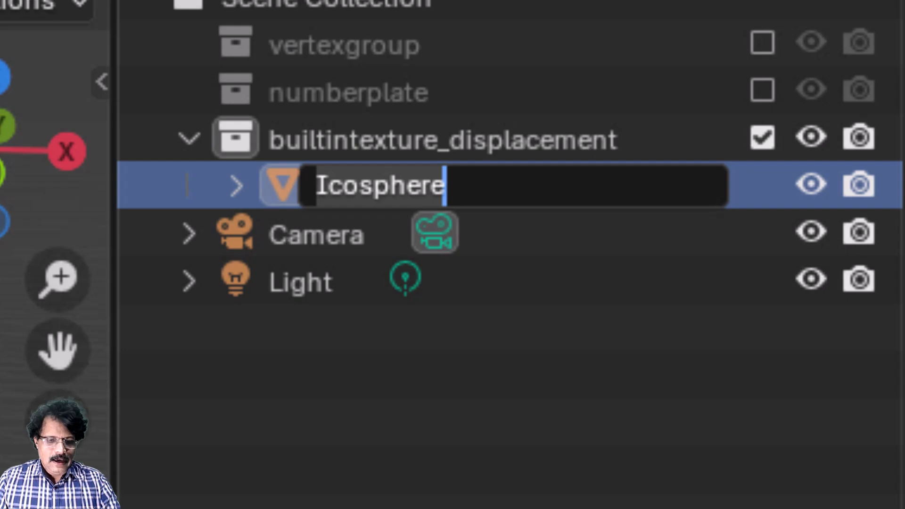
pyautogui.write('blend')
pyautogui.press('Return')
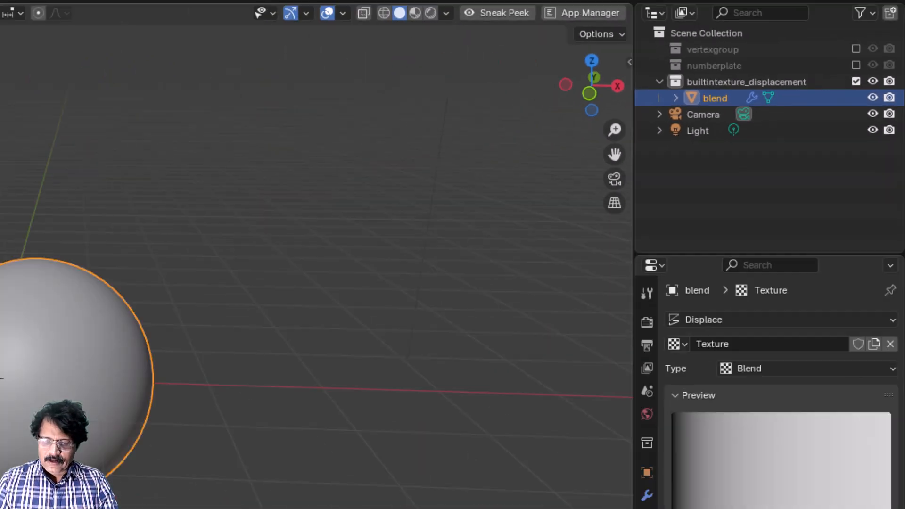
# Step: Move the blend sphere about -4.78 m along the X axis in front view
pyautogui.press('KP_1')
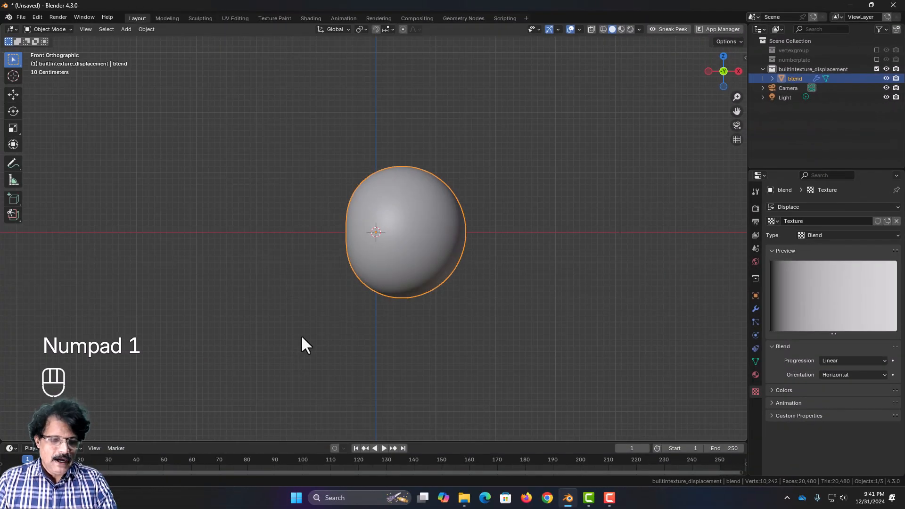
pyautogui.press('g')
pyautogui.press('x')
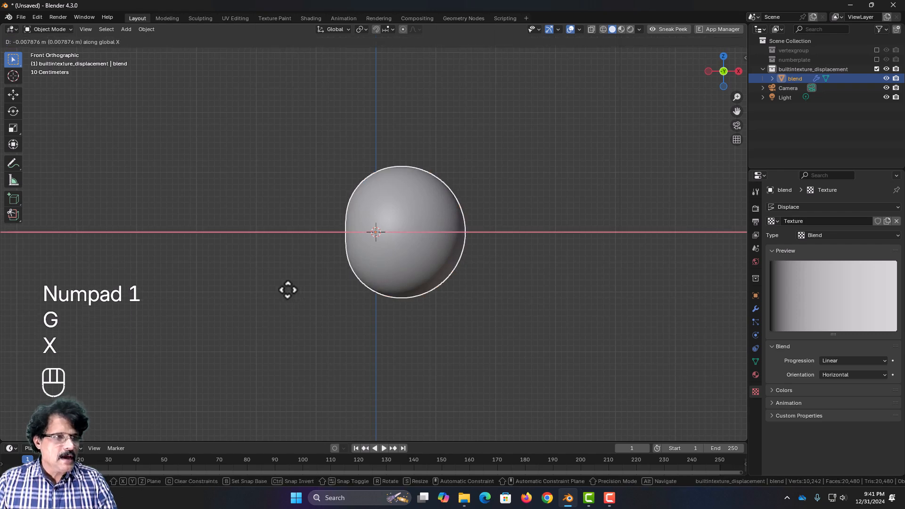
pyautogui.click(6, 296)
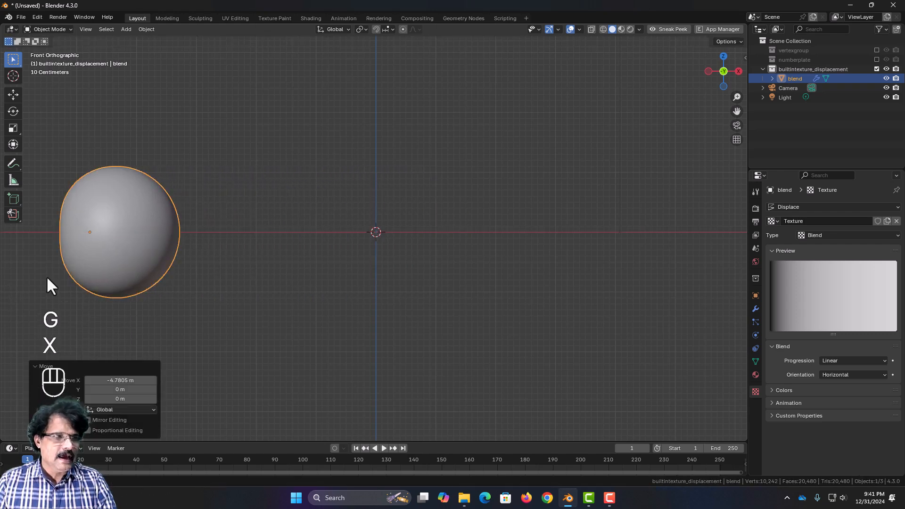
# Step: Duplicate the blend sphere and place the copy about 2.66 m along the X axis
pyautogui.hotkey('shift', 'd')
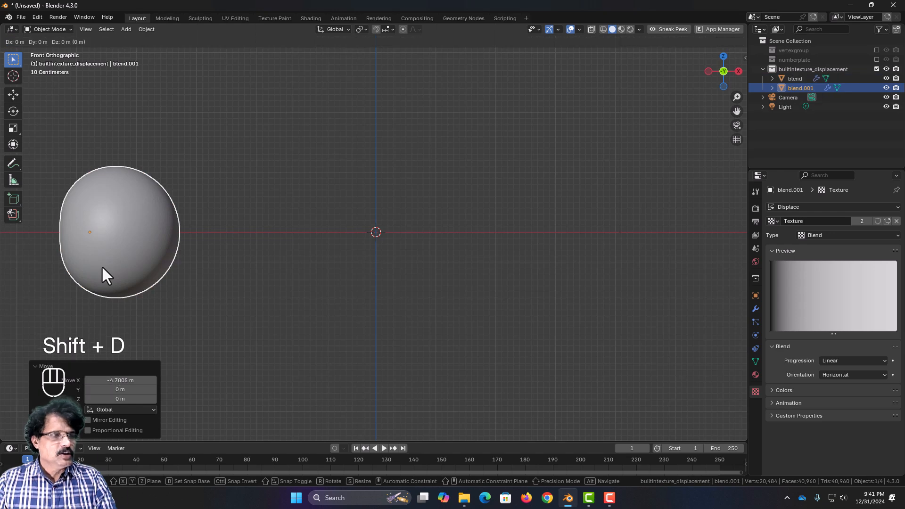
pyautogui.press('g')
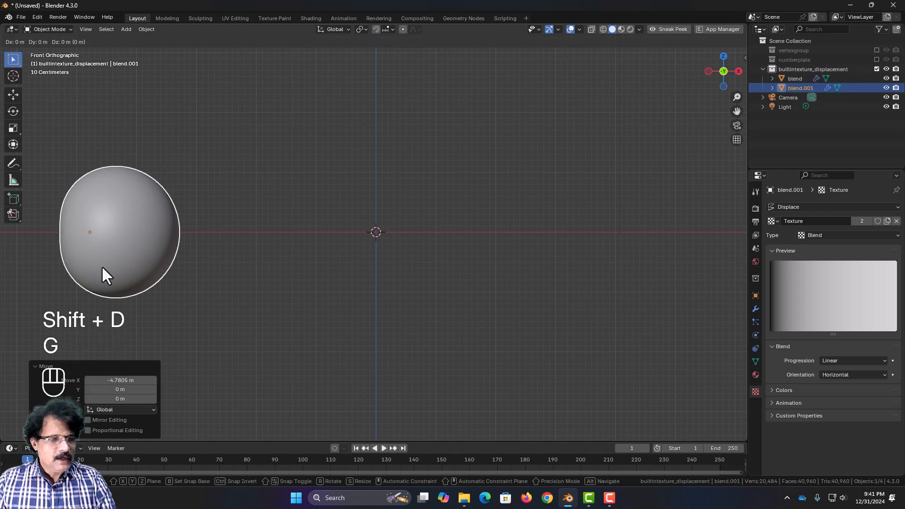
pyautogui.press('x')
pyautogui.click(262, 268)
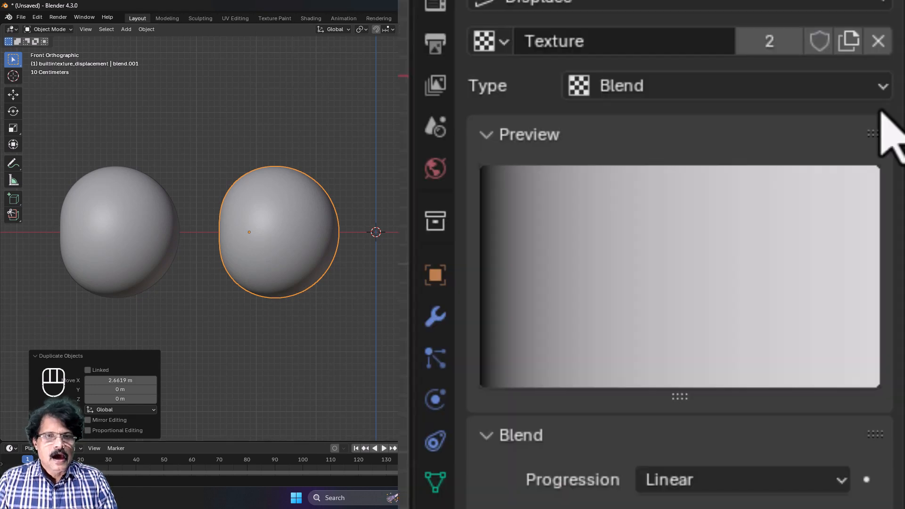
# Step: Try the Clouds type on the duplicate's shared texture, then set it back to Blend
pyautogui.click(640, 94)
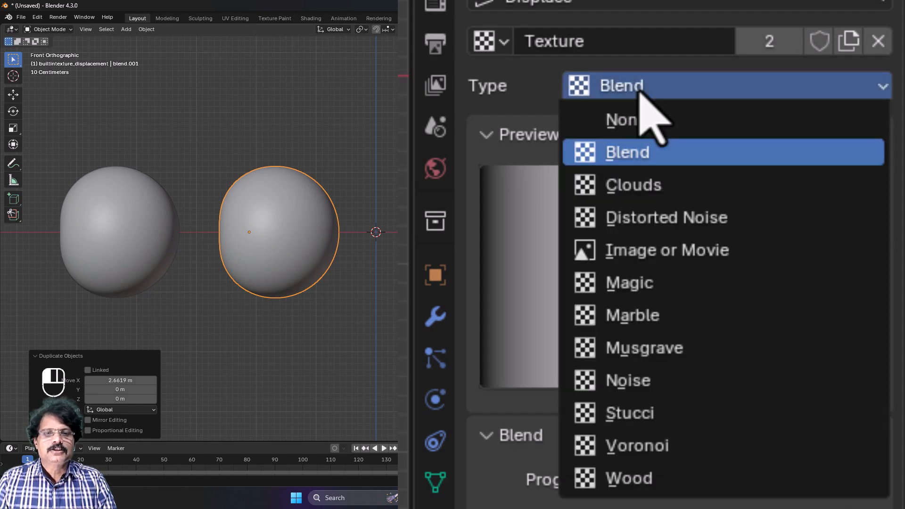
pyautogui.click(626, 186)
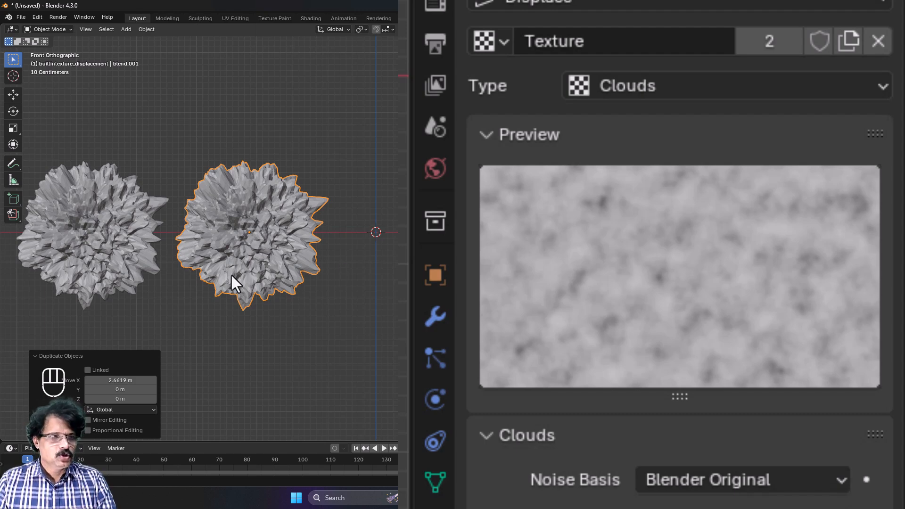
pyautogui.click(618, 85)
pyautogui.click(605, 159)
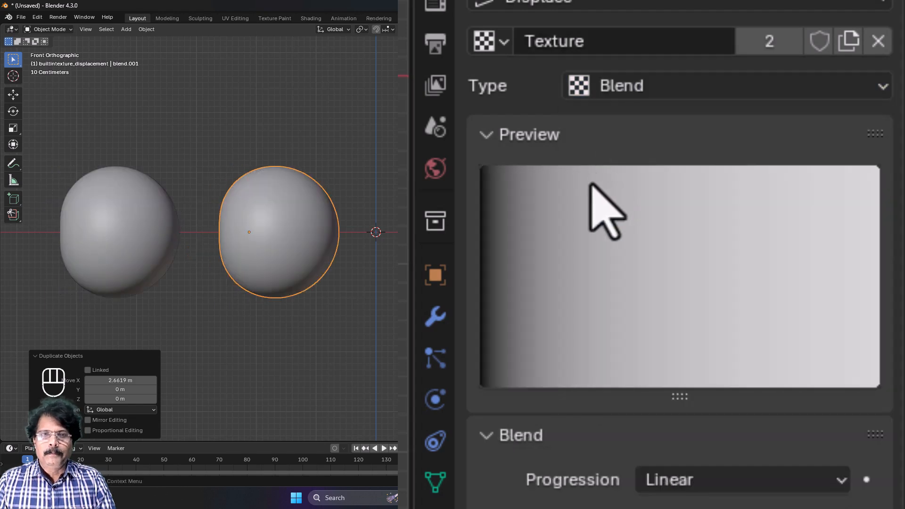
# Step: Rename the texture of the original blend sphere as blend
pyautogui.click(119, 241)
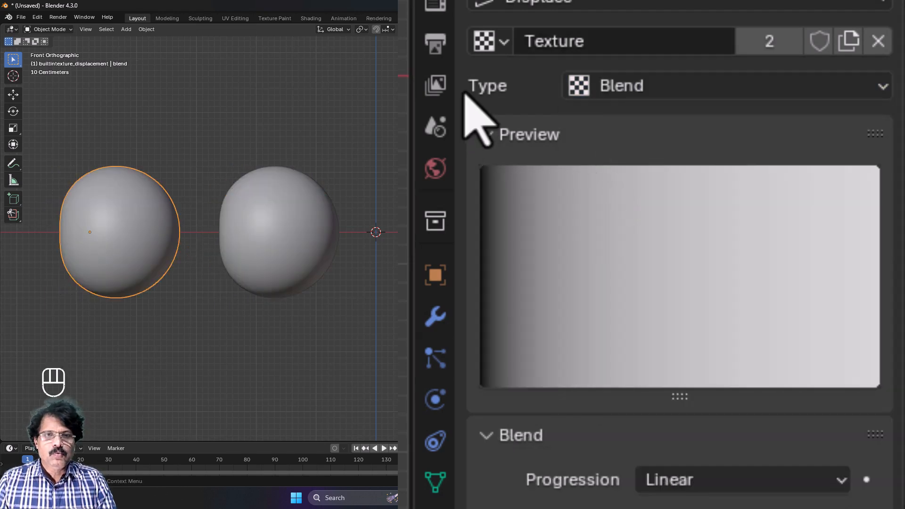
pyautogui.click(625, 51)
pyautogui.write('blend')
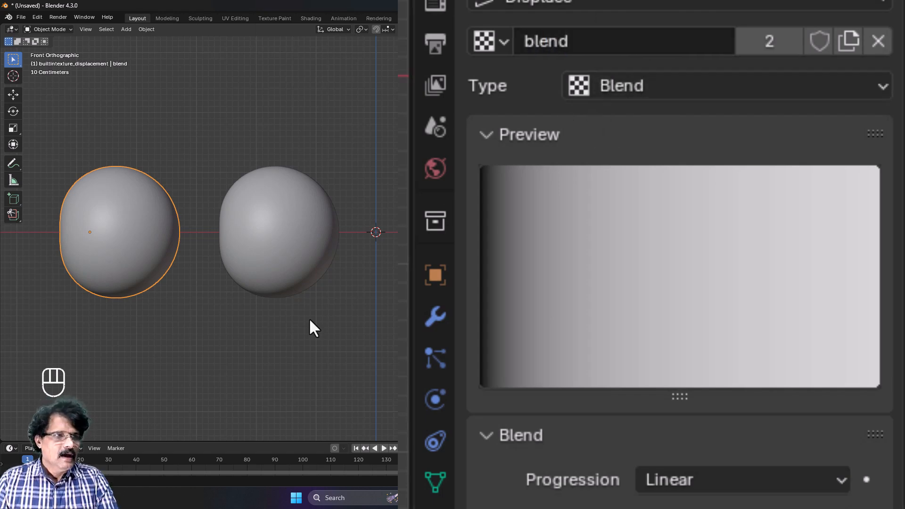
# Step: Make the duplicate sphere's texture a single-user copy and rename that texture as clouds
pyautogui.click(275, 222)
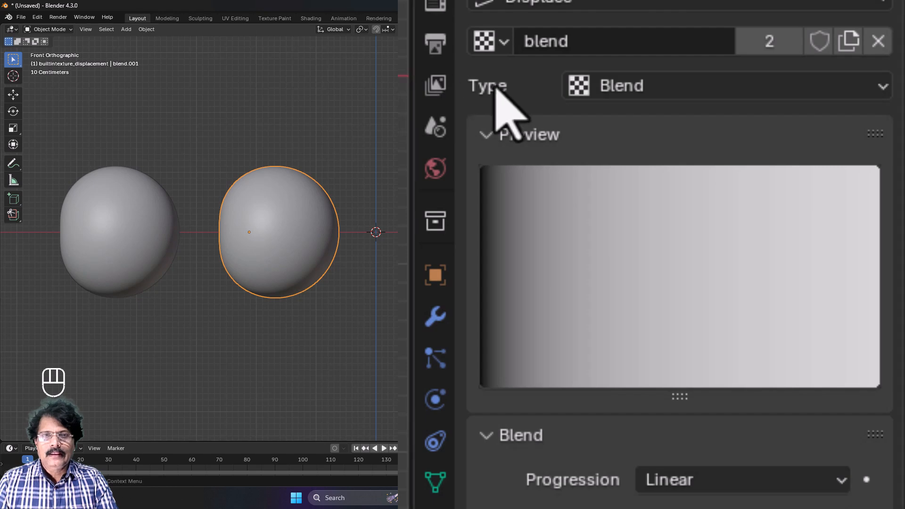
pyautogui.click(772, 44)
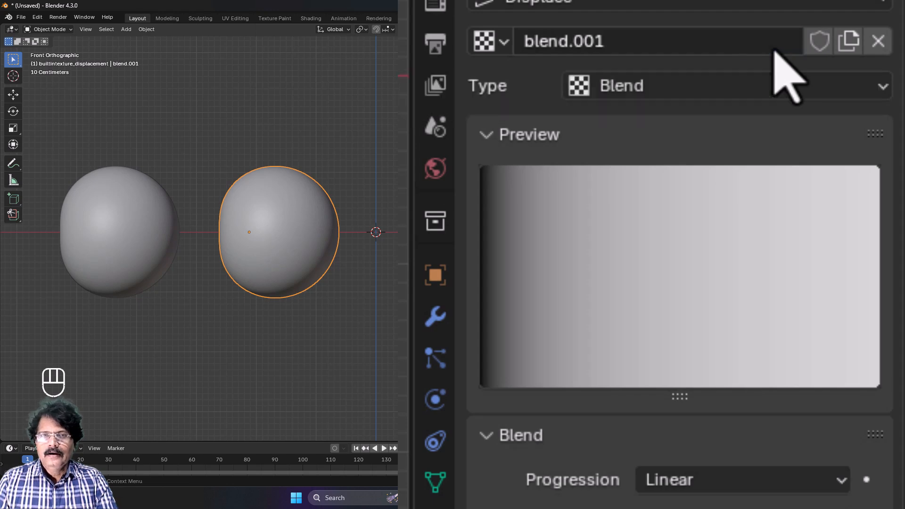
pyautogui.click(631, 45)
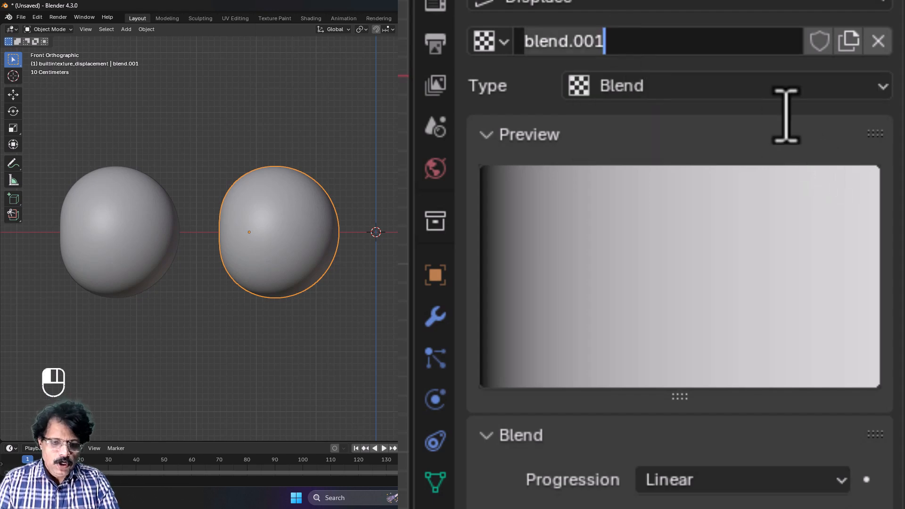
pyautogui.write('clouds')
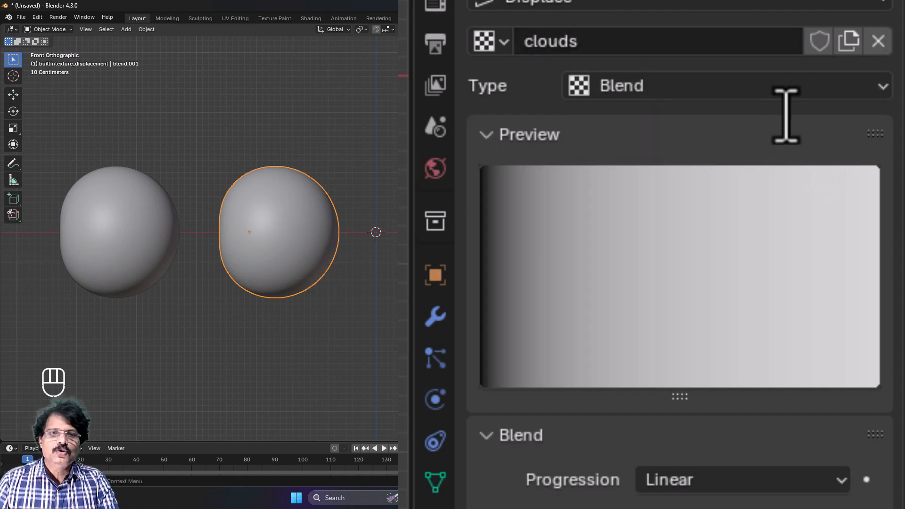
# Step: Change the clouds texture's type to Clouds and set its size to 0.43
pyautogui.click(655, 86)
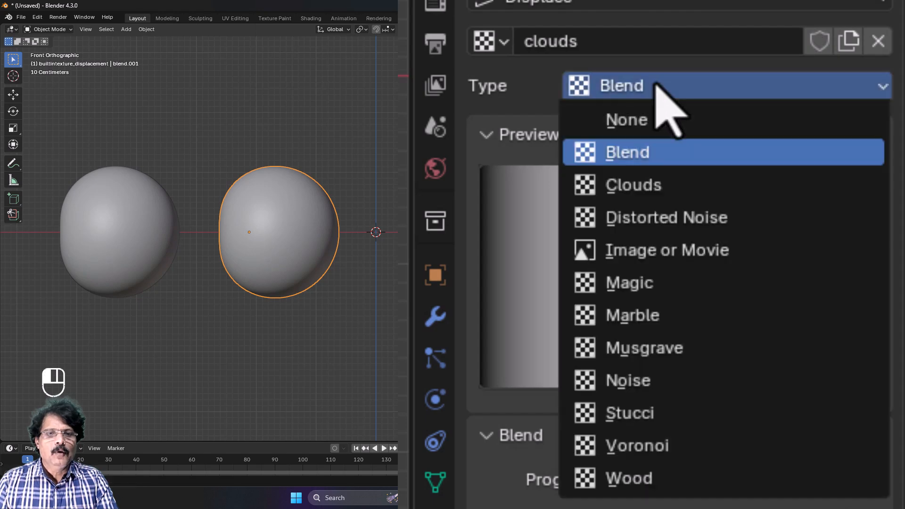
pyautogui.click(653, 183)
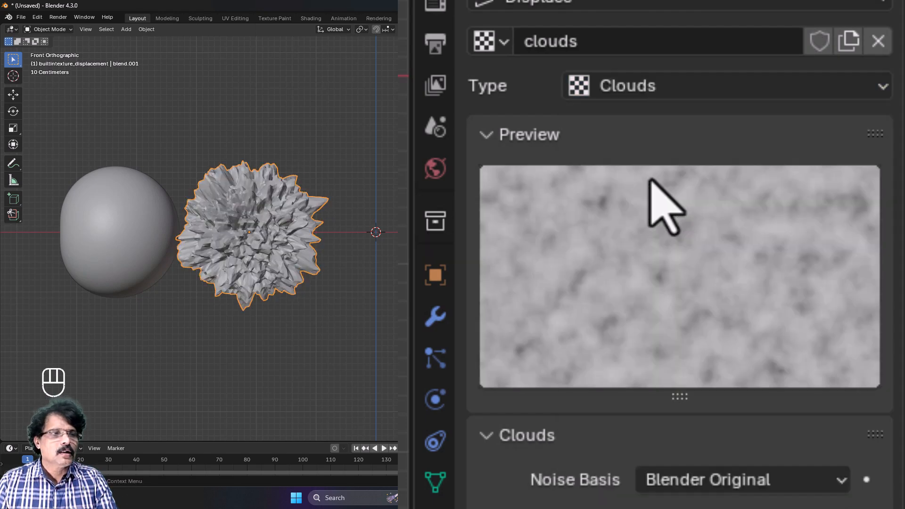
pyautogui.scroll(2, 301, 348)
pyautogui.scroll(-2, 302, 348)
pyautogui.moveTo(301, 348); pyautogui.dragTo(298, 380, button='middle')
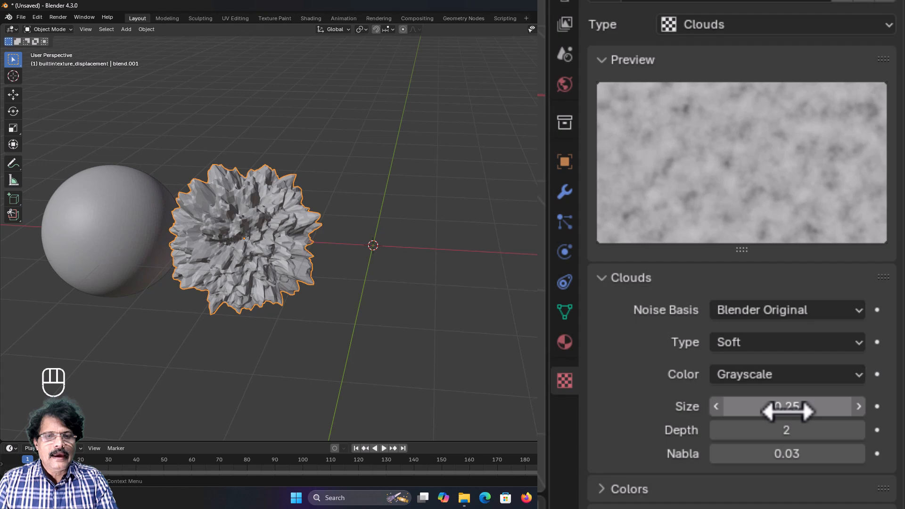
pyautogui.moveTo(796, 406); pyautogui.dragTo(778, 431)
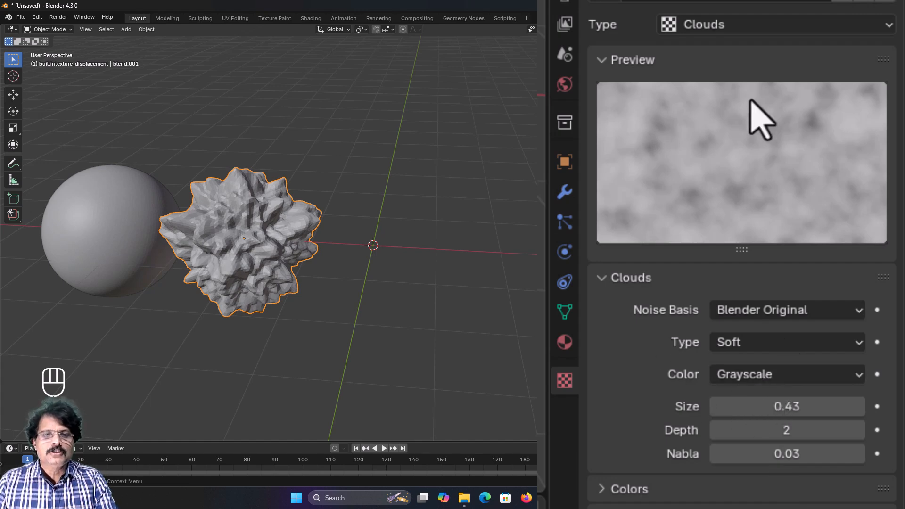
# Step: Try the Original Perlin, Improved Perlin, Voronoi F1, F2 and F3 noise bases on the clouds texture, then set it back to Blender Original
pyautogui.click(744, 311)
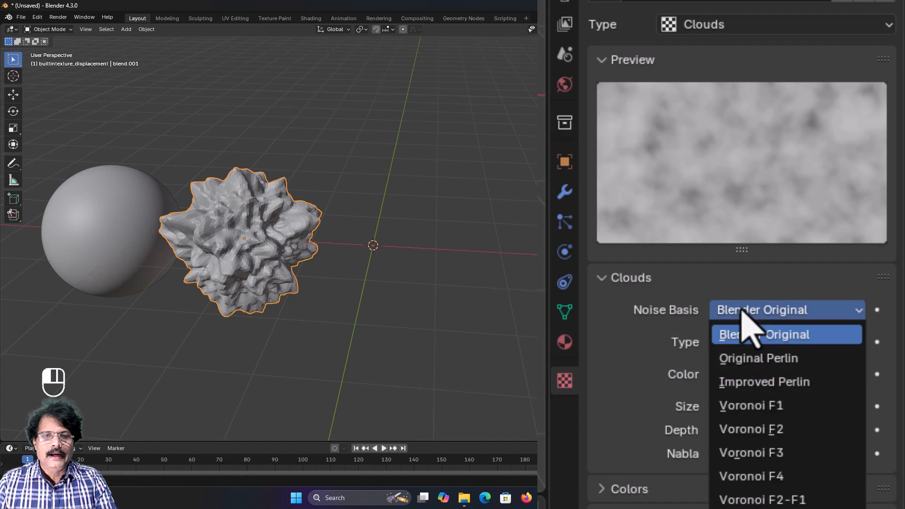
pyautogui.click(743, 359)
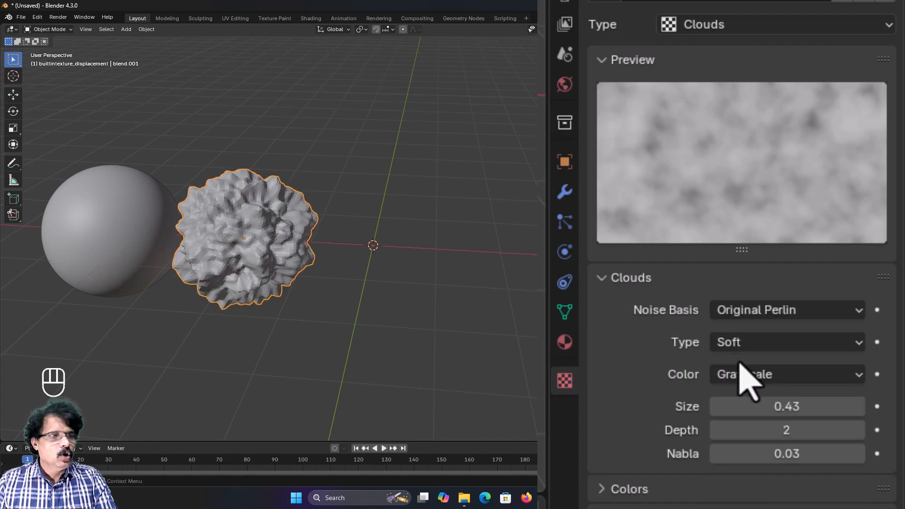
pyautogui.click(750, 309)
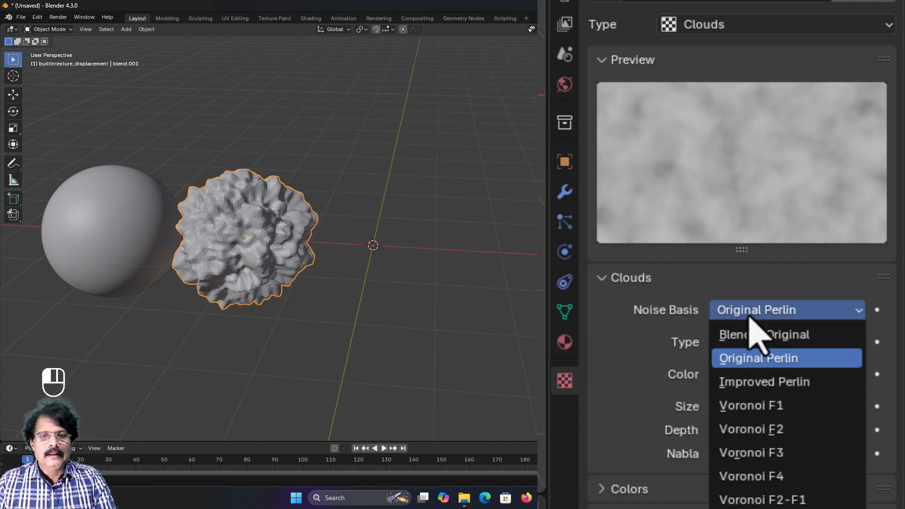
pyautogui.click(763, 382)
pyautogui.click(714, 310)
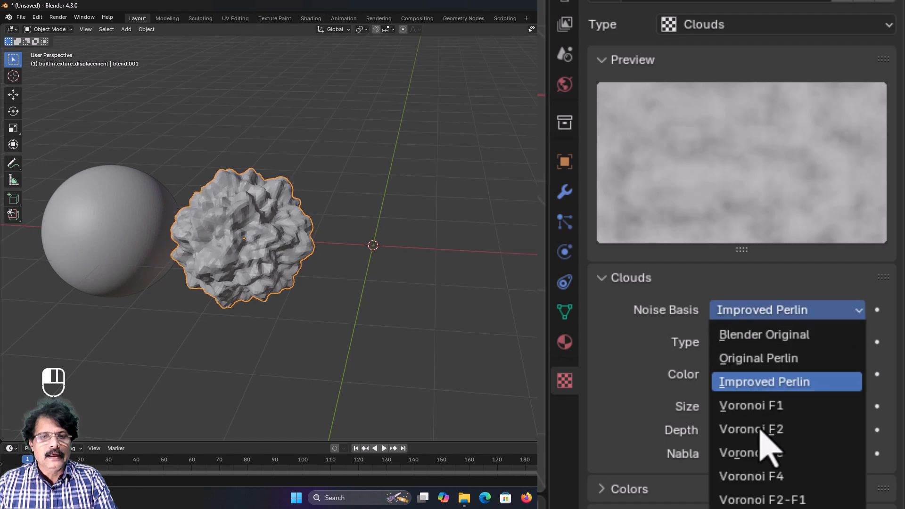
pyautogui.click(735, 405)
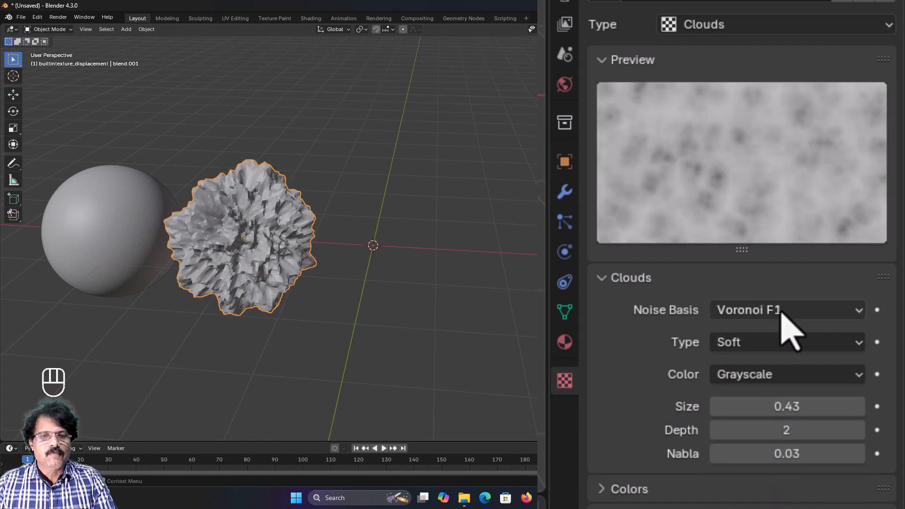
pyautogui.click(733, 312)
pyautogui.click(763, 429)
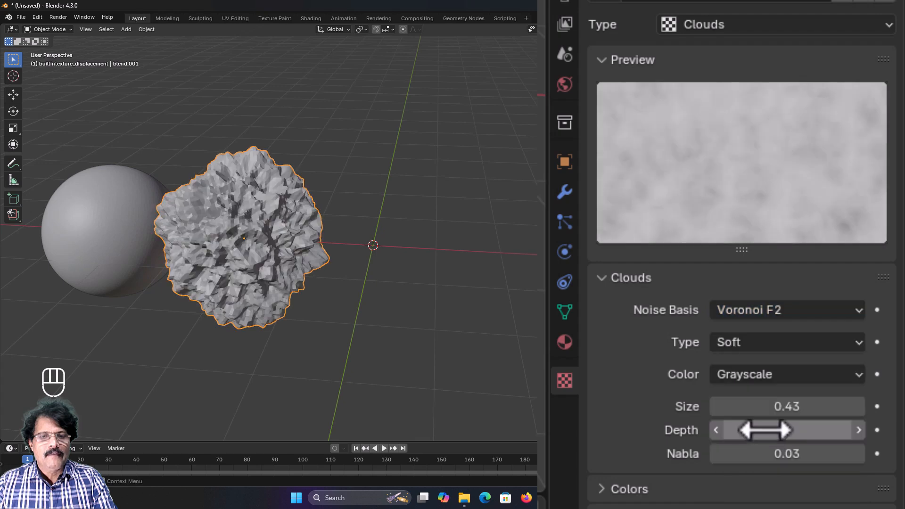
pyautogui.click(776, 316)
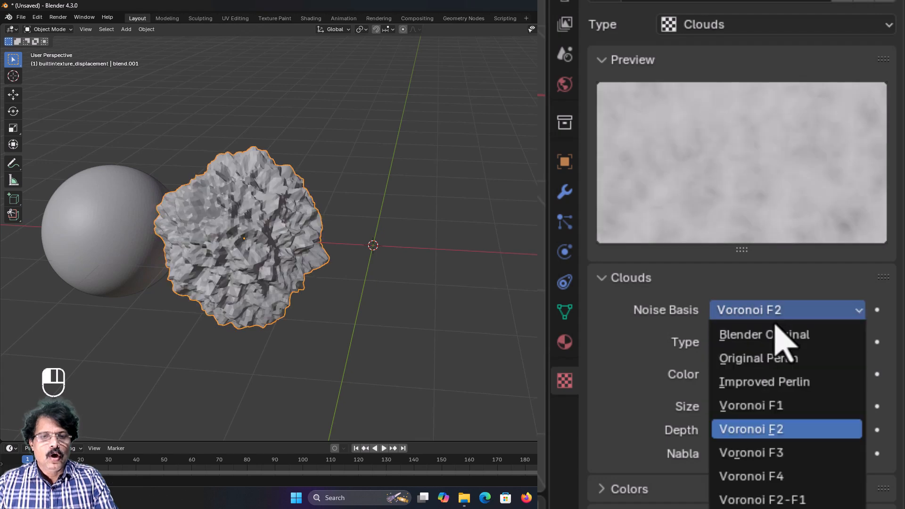
pyautogui.click(772, 453)
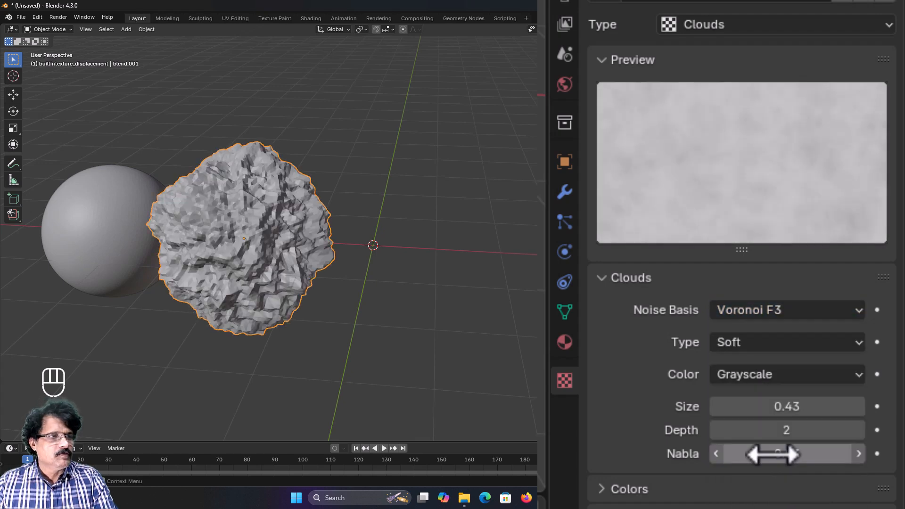
pyautogui.click(752, 317)
pyautogui.click(753, 331)
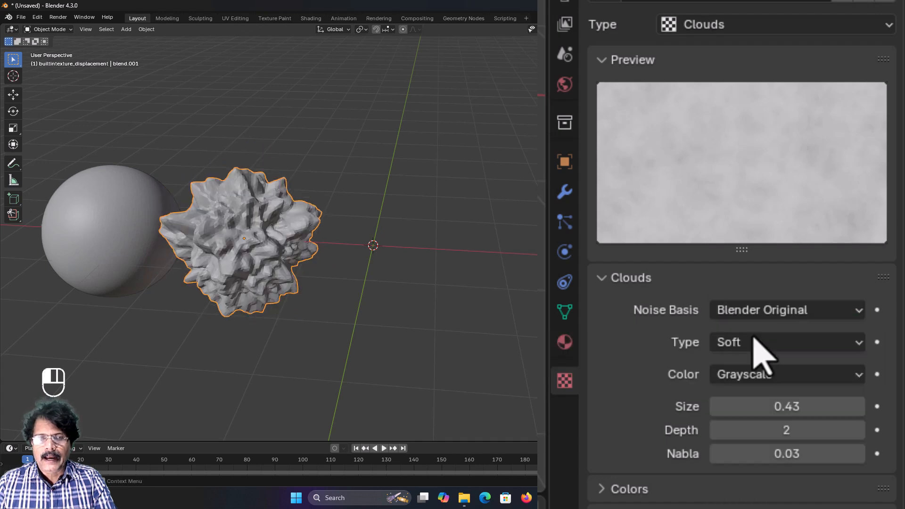
# Step: Rename the duplicate sphere object that carries the clouds texture as clouds
pyautogui.scroll(-3, 215, 355)
pyautogui.moveTo(215, 354); pyautogui.dragTo(232, 327, button='middle')
pyautogui.scroll(3, 228, 333)
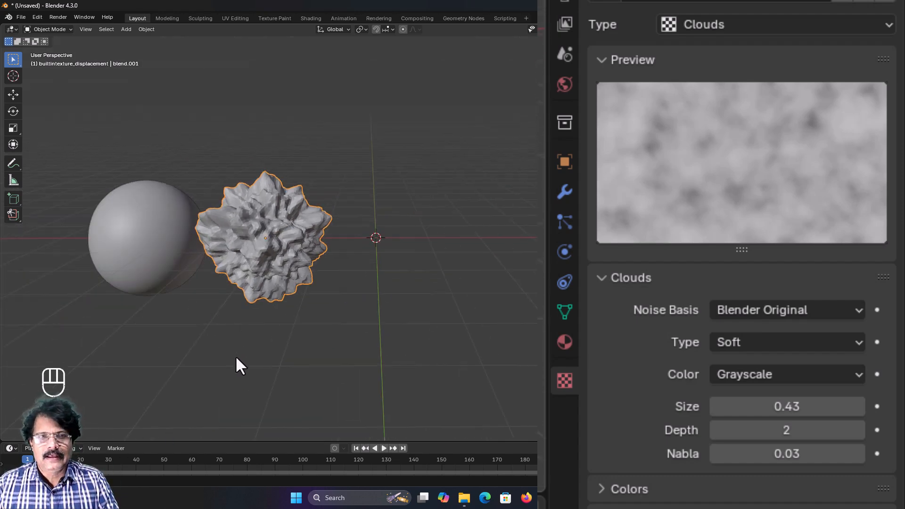
pyautogui.moveTo(236, 364)
pyautogui.mouseDown(button='middle')
pyautogui.moveTo(223, 367)
pyautogui.moveTo(245, 350)
pyautogui.mouseUp(button='middle')
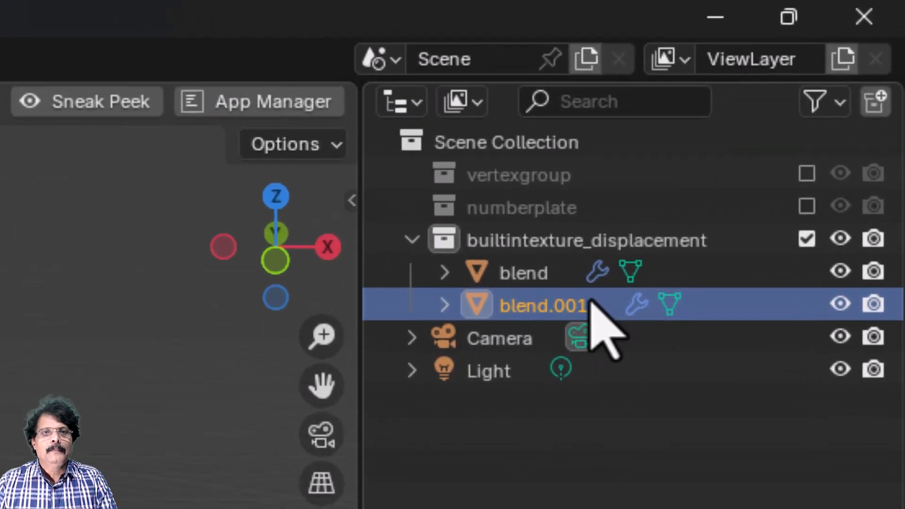
pyautogui.doubleClick(575, 309)
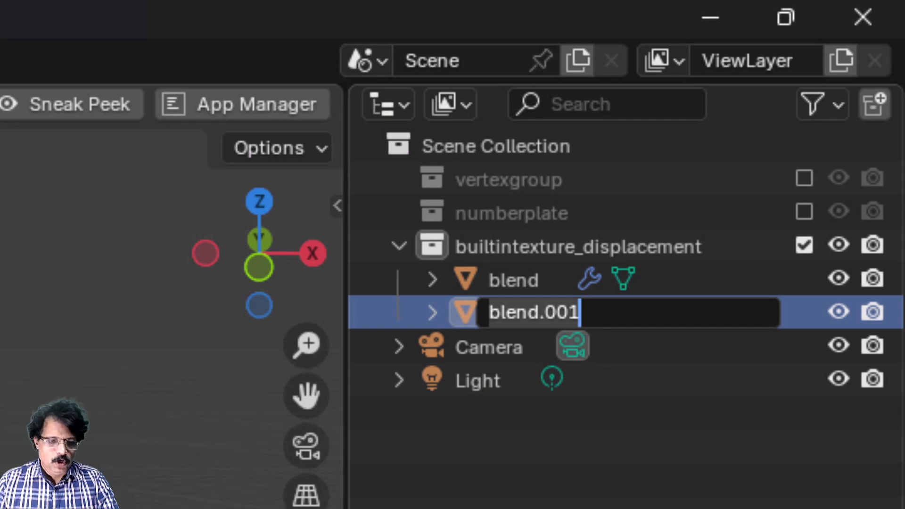
pyautogui.write('clouds')
pyautogui.press('Return')
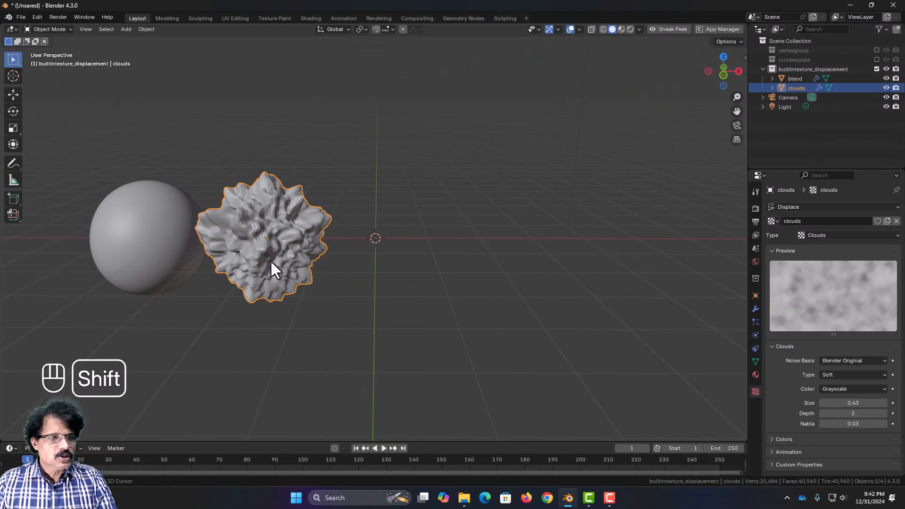
# Step: Duplicate the clouds sphere and place the copy about 2.60 m along the X axis
pyautogui.hotkey('shift', 'd')
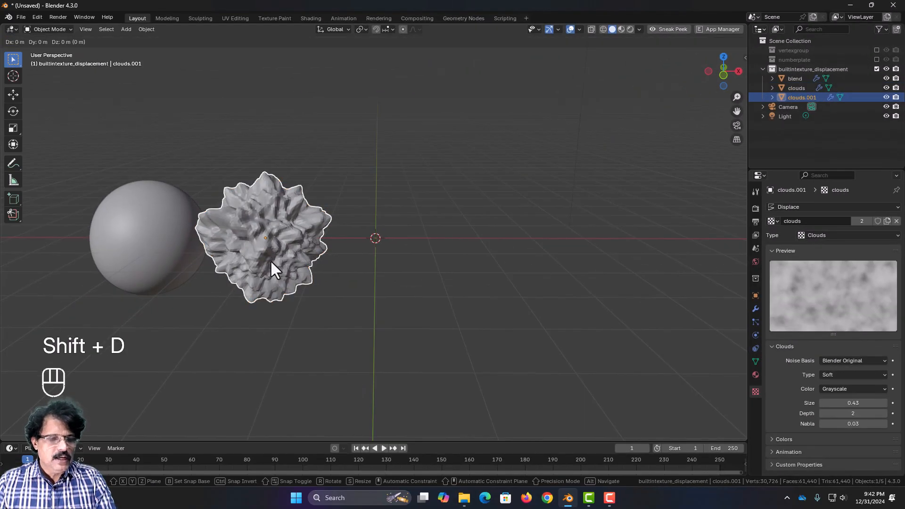
pyautogui.press('x')
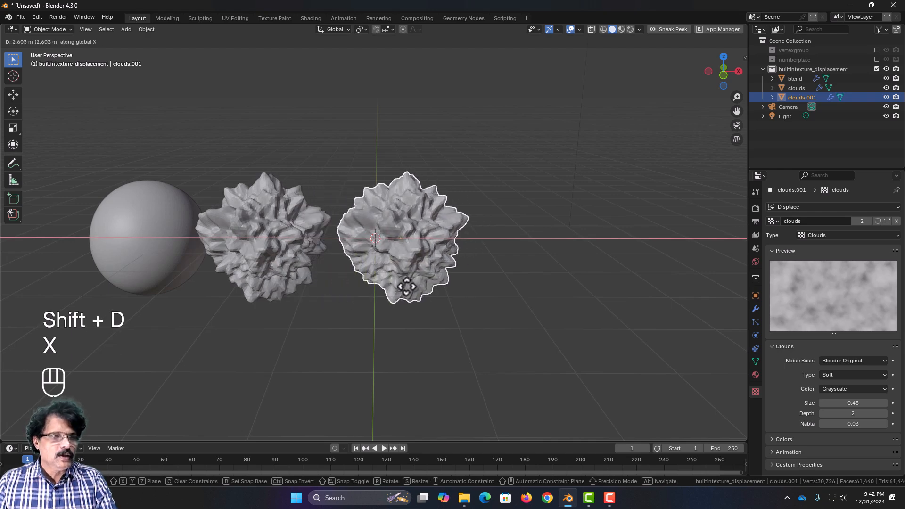
pyautogui.click(406, 286)
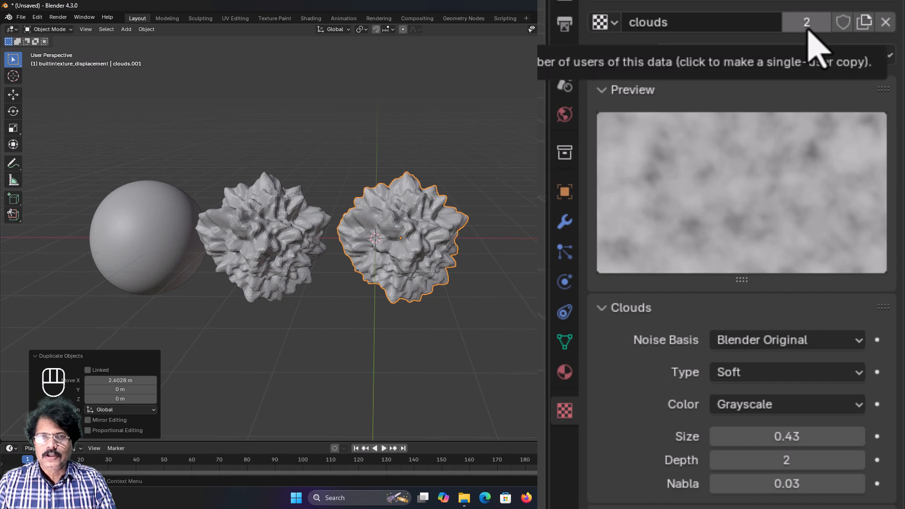
# Step: Make the new copy's texture single-user and change its type to Distorted Noise
pyautogui.click(807, 23)
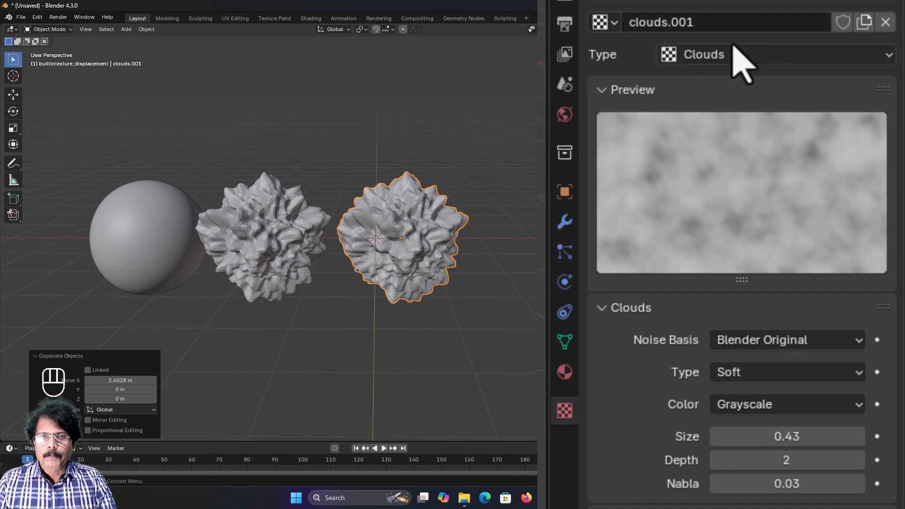
pyautogui.click(715, 55)
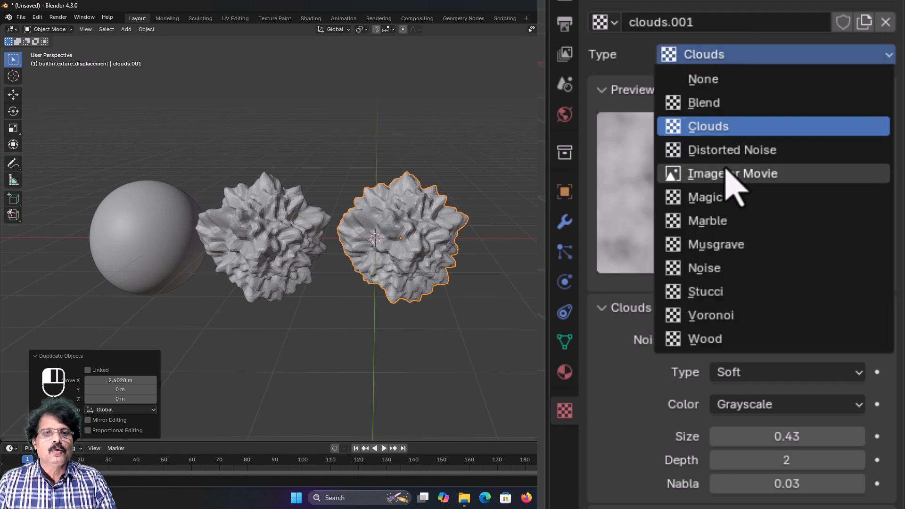
pyautogui.click(732, 149)
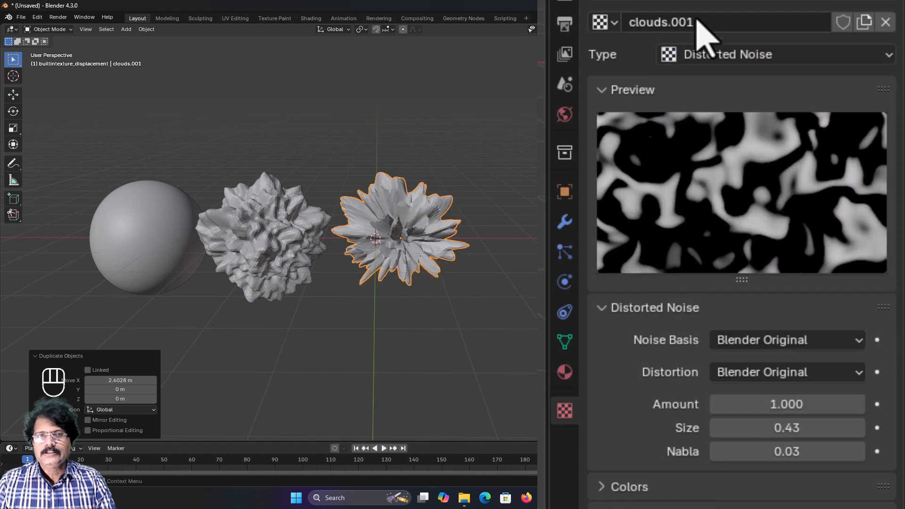
# Step: Rename the Distorted Noise texture as distorted
pyautogui.doubleClick(652, 24)
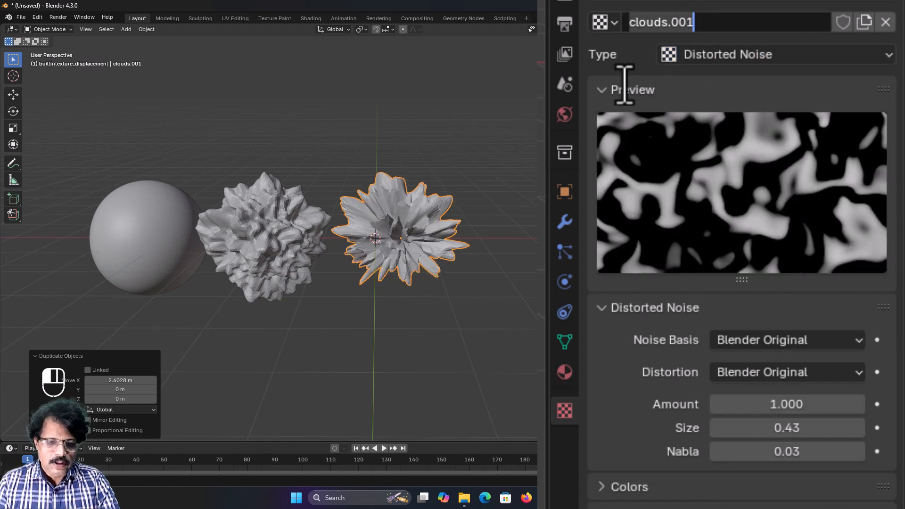
pyautogui.hotkey('ctrl', 'a')
pyautogui.write('dis')
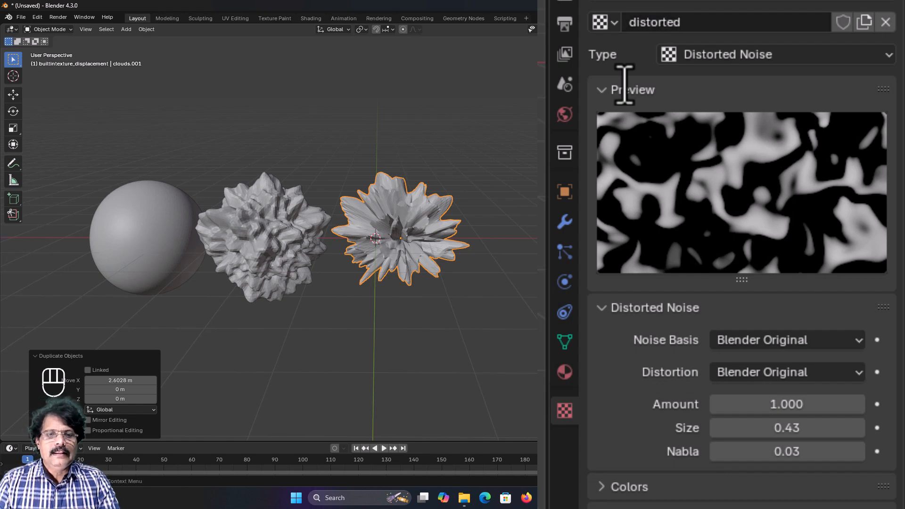
# Step: Rename the third sphere object, which carries the Distorted Noise texture, as distorted
pyautogui.moveTo(476, 329)
pyautogui.mouseDown(button='middle')
pyautogui.moveTo(461, 396)
pyautogui.moveTo(503, 336)
pyautogui.moveTo(487, 306)
pyautogui.moveTo(448, 337)
pyautogui.moveTo(484, 341)
pyautogui.mouseUp(button='middle')
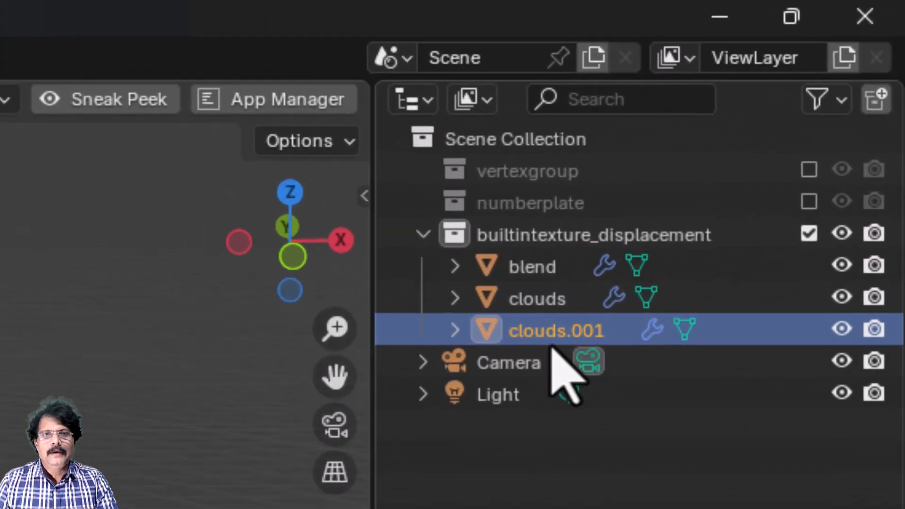
pyautogui.doubleClick(799, 99)
pyautogui.write('d')
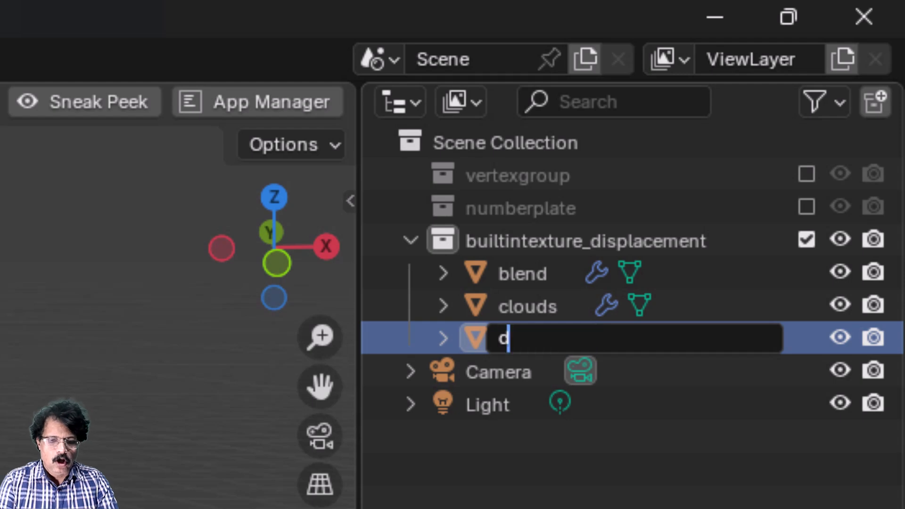
pyautogui.write('istorted')
pyautogui.press('Return')
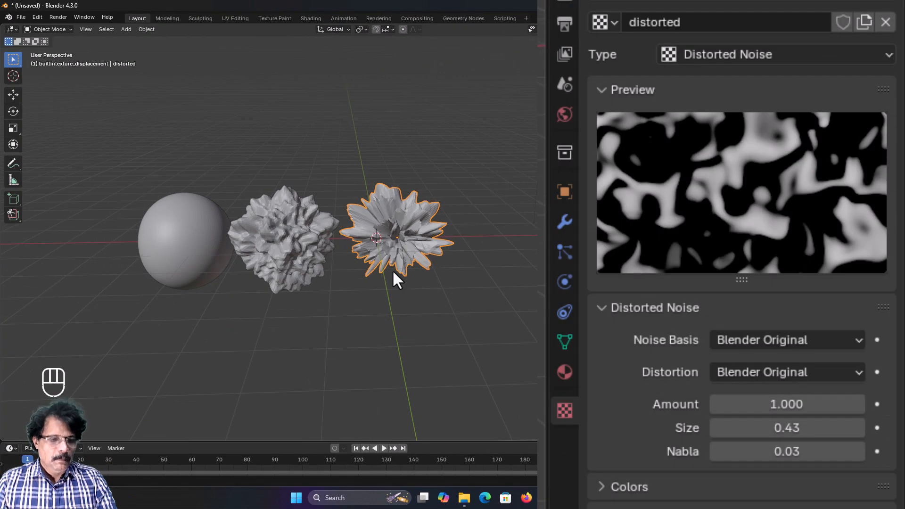
# Step: Duplicate the distorted sphere and place the copy about 2.95 m along the X axis
pyautogui.hotkey('shift', 'd')
pyautogui.press('x')
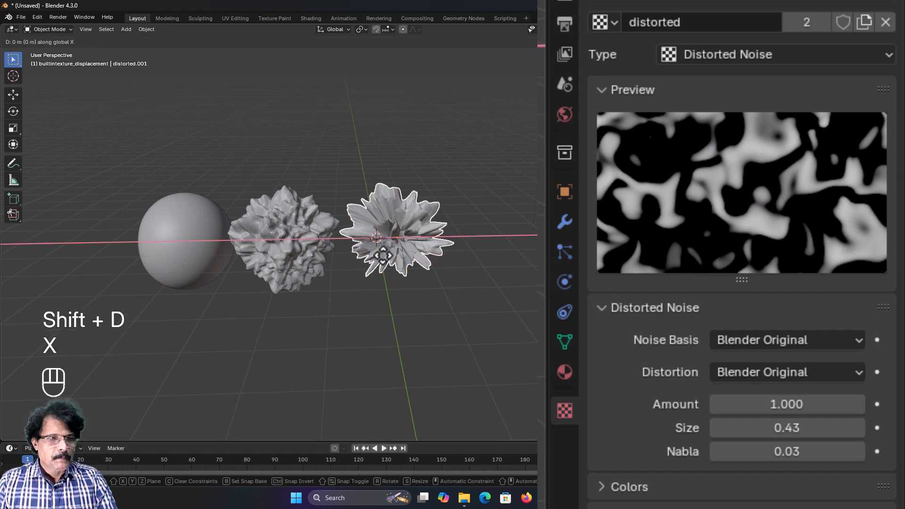
pyautogui.click(505, 256)
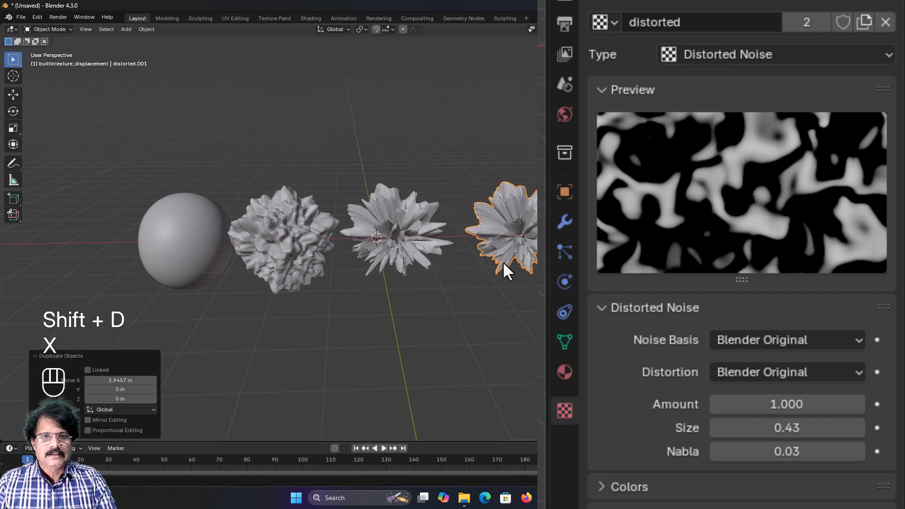
# Step: Make the fourth sphere's texture single-user and change its type to Magic
pyautogui.click(806, 26)
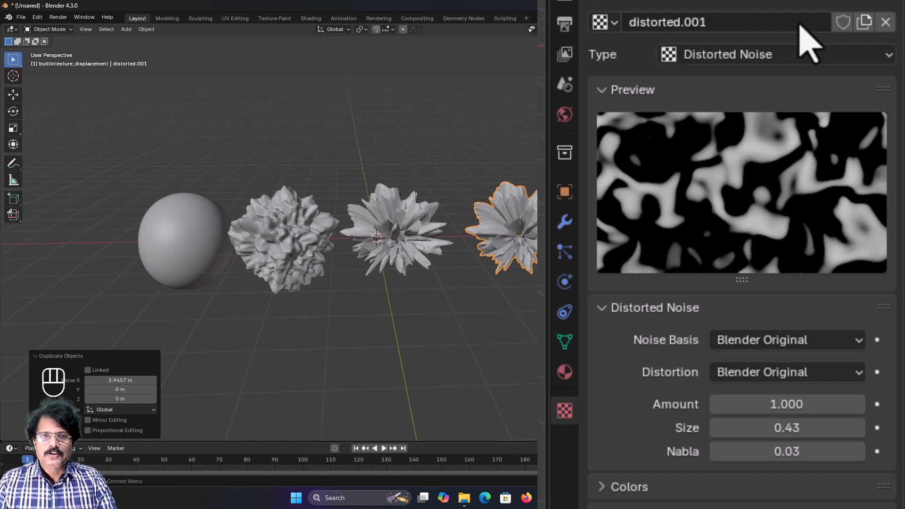
pyautogui.click(738, 56)
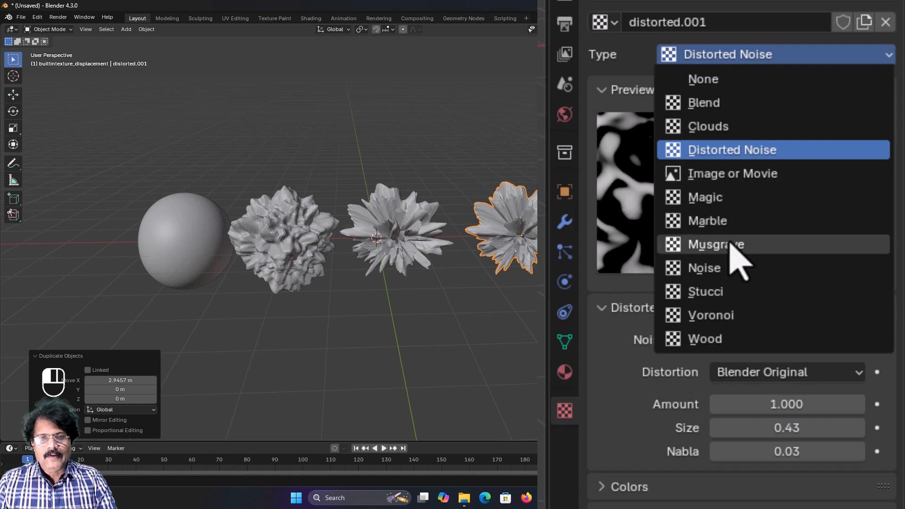
pyautogui.click(713, 206)
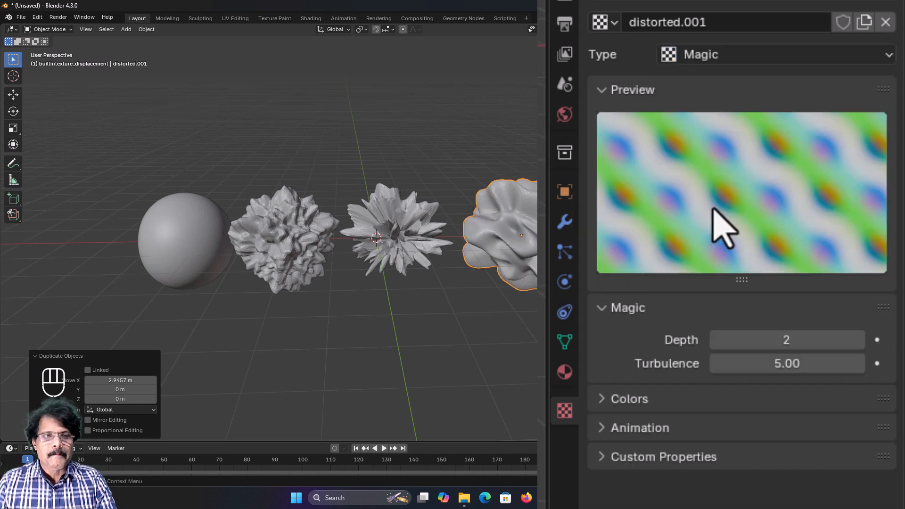
pyautogui.moveTo(470, 353); pyautogui.dragTo(487, 339, button='middle')
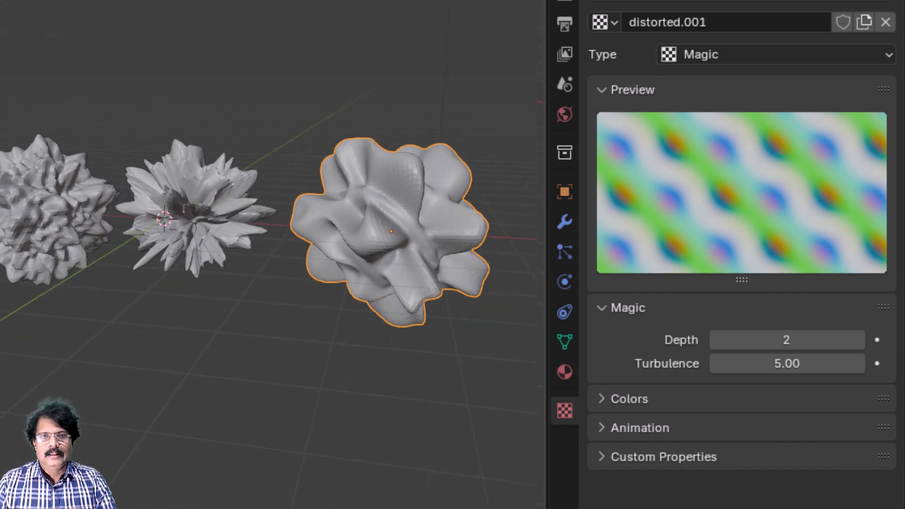
# Step: Rename the Magic texture as magic
pyautogui.click(763, 22)
pyautogui.write('m')
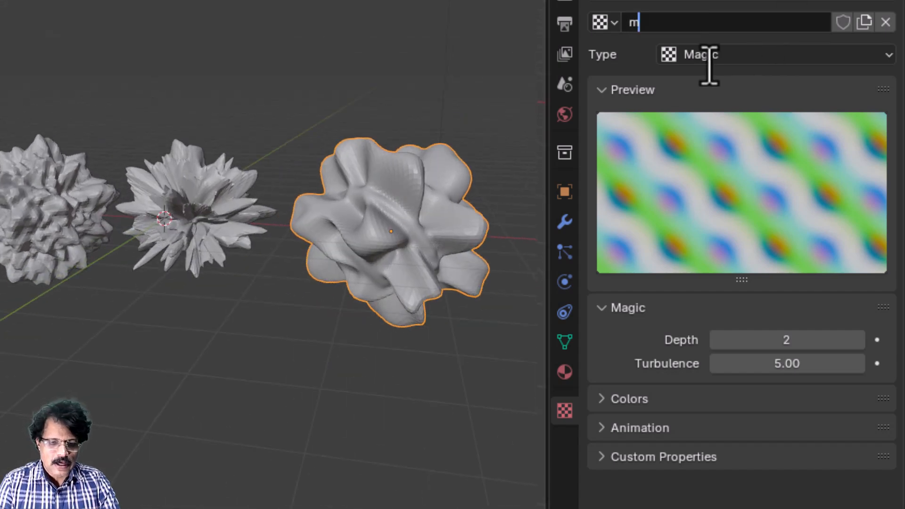
pyautogui.write('agic')
pyautogui.press('Return')
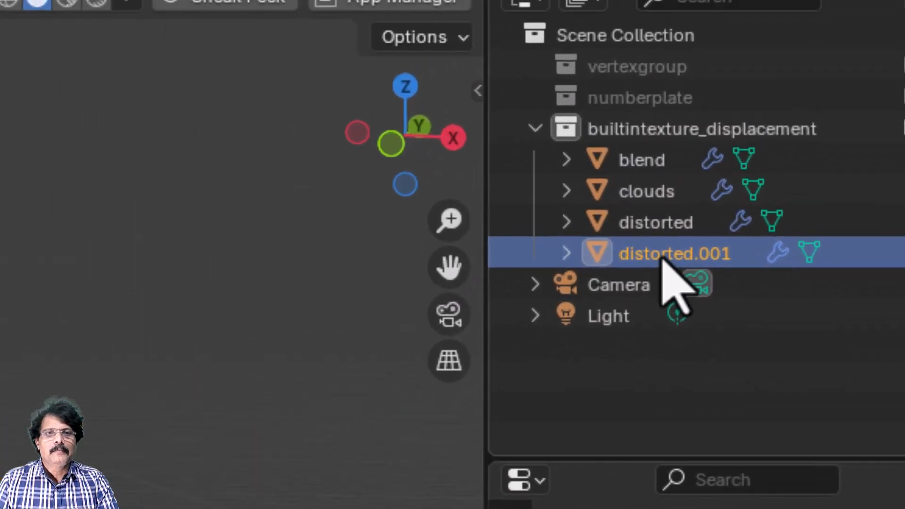
# Step: Rename the fourth sphere object, which carries the Magic texture, as magic
pyautogui.doubleClick(732, 141)
pyautogui.write('m')
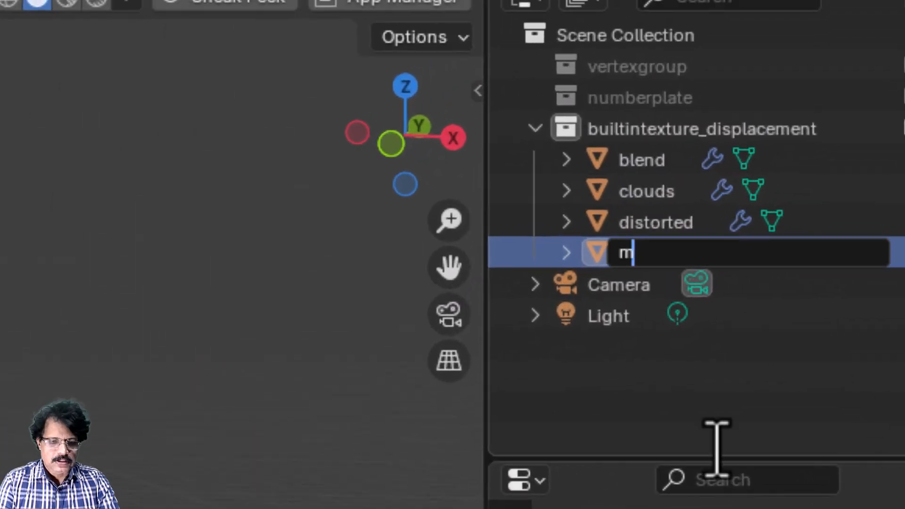
pyautogui.write('agic')
pyautogui.press('Return')
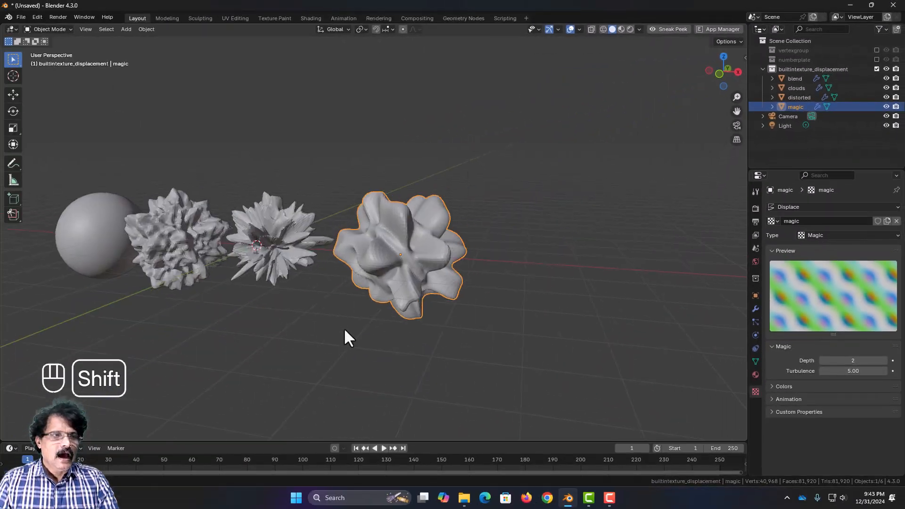
# Step: Duplicate the magic sphere and place the copy about 3.25 m along the X axis
pyautogui.keyDown('shift'); pyautogui.moveTo(344, 327); pyautogui.dragTo(374, 252, button='middle'); pyautogui.keyUp('shift')
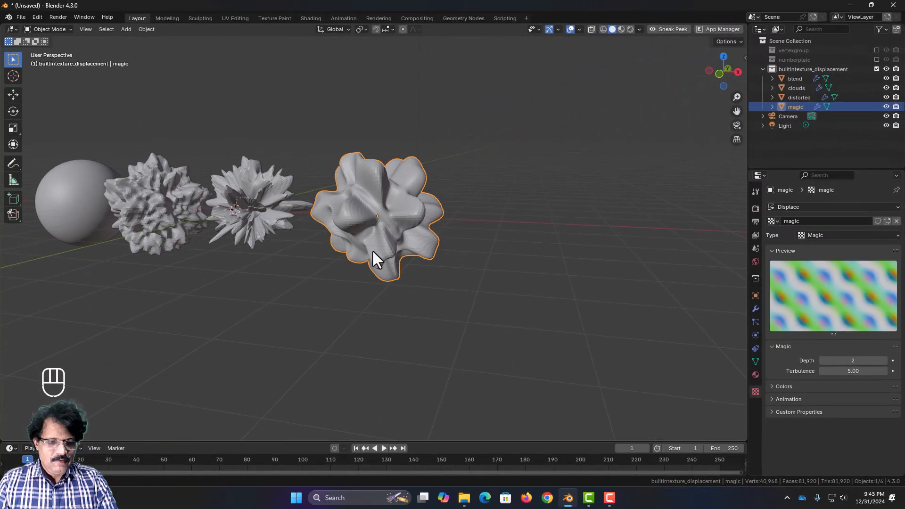
pyautogui.hotkey('shift', 'd')
pyautogui.press('x')
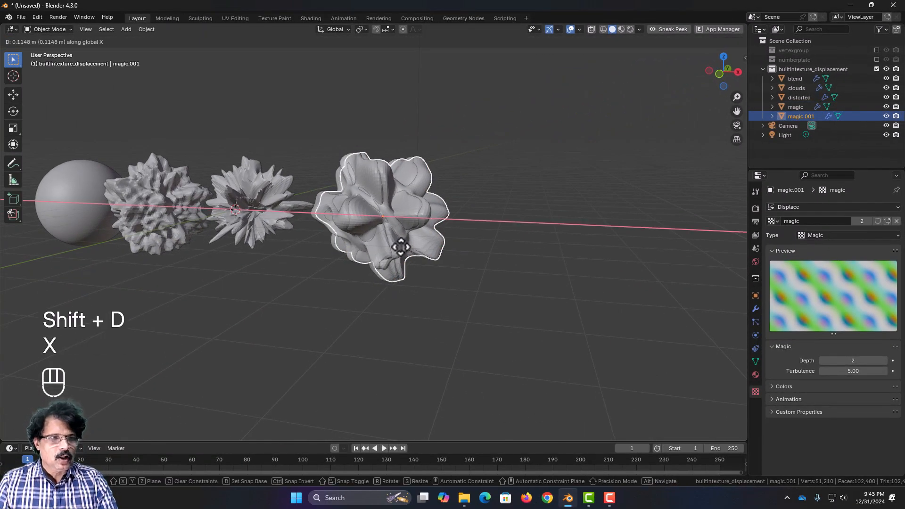
pyautogui.click(530, 257)
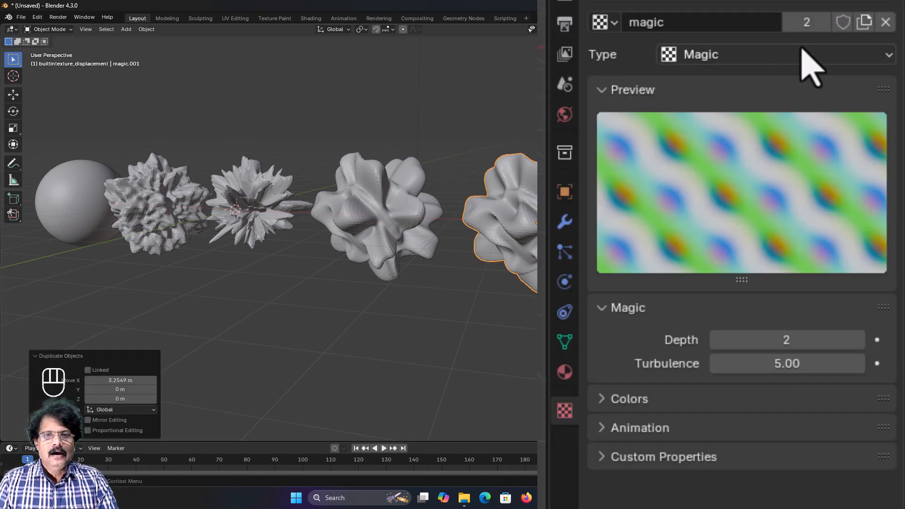
# Step: Make the fifth sphere's texture single-user and change its type to Marble
pyautogui.click(807, 23)
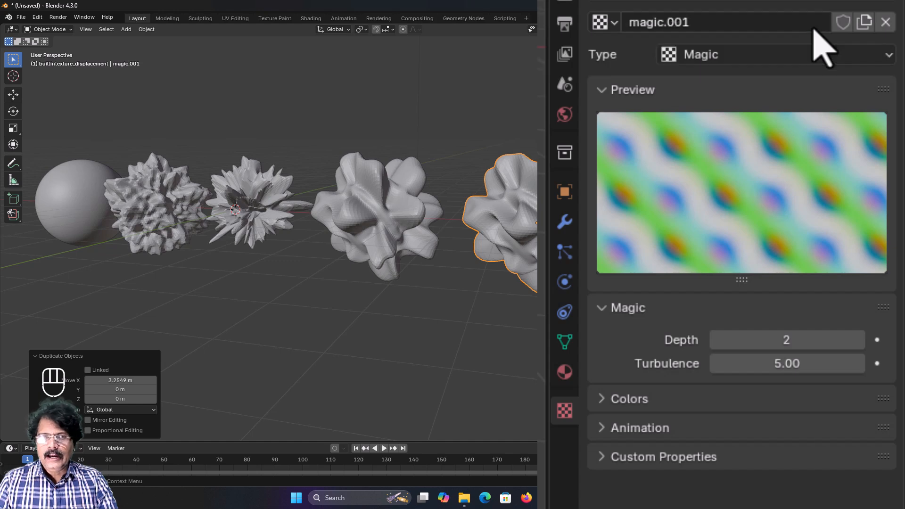
pyautogui.click(730, 56)
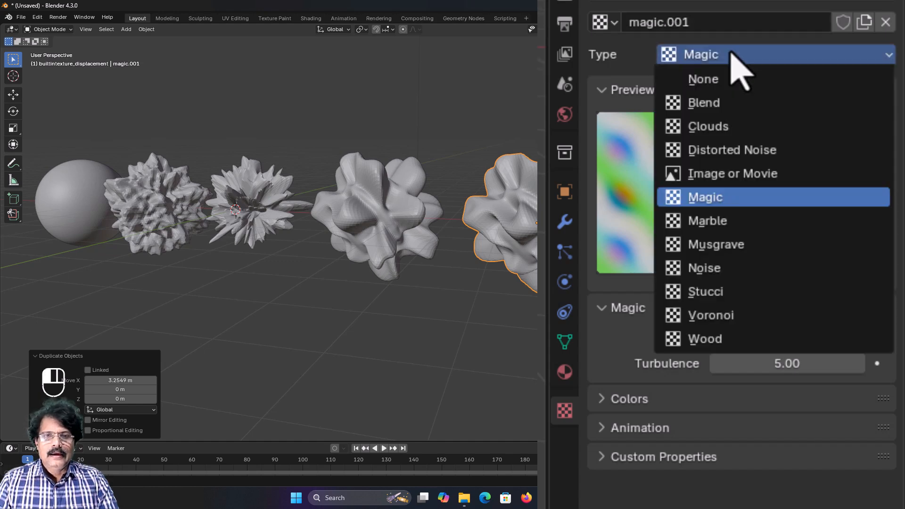
pyautogui.click(737, 221)
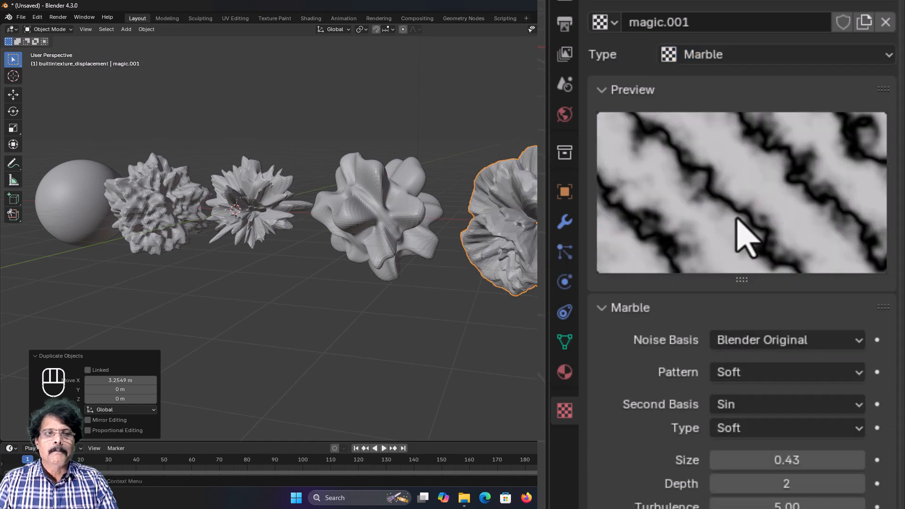
# Step: Rename the Marble texture as marble
pyautogui.click(719, 32)
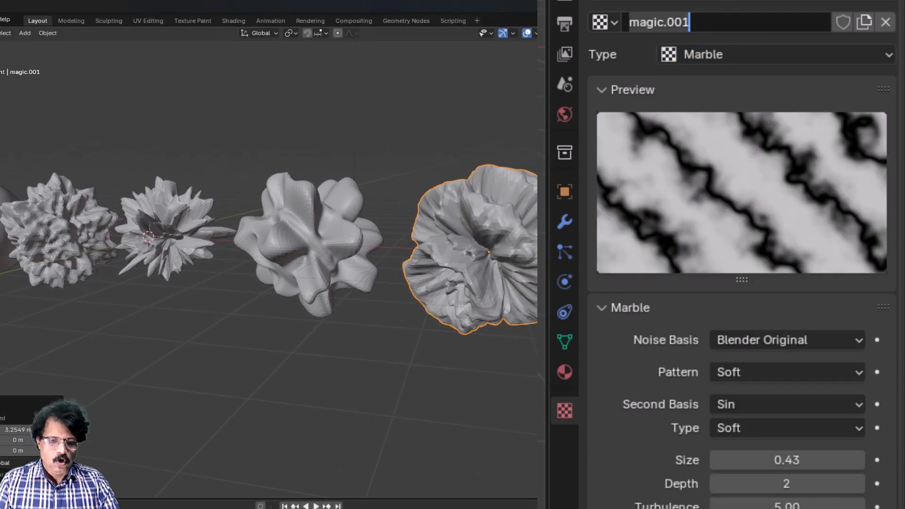
pyautogui.write('marble')
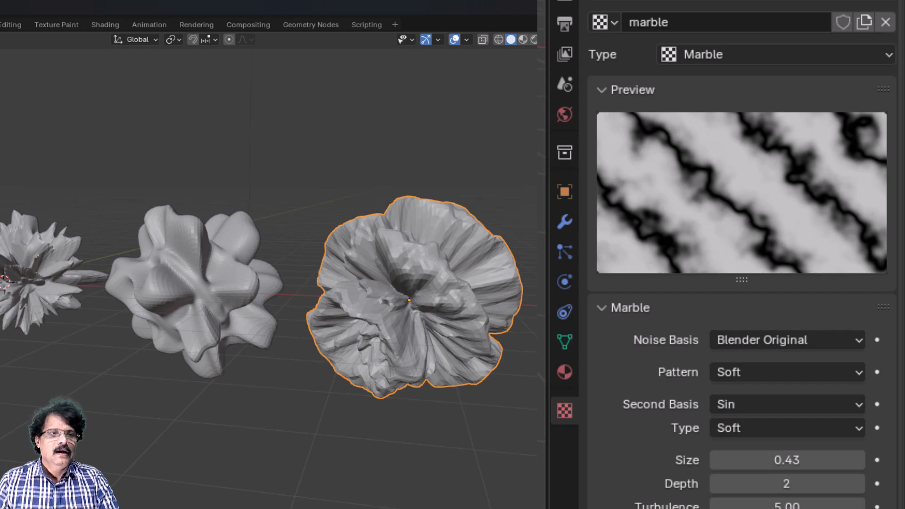
pyautogui.moveTo(416, 283); pyautogui.dragTo(387, 264, button='middle')
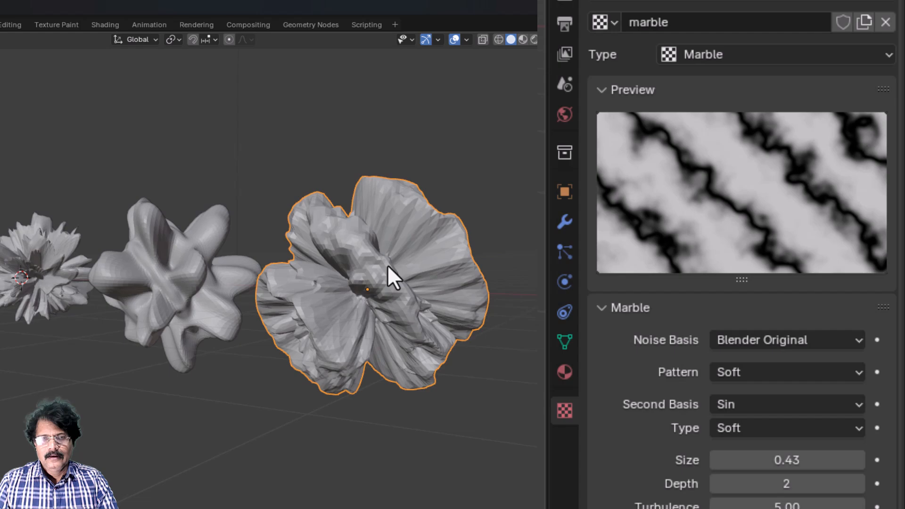
# Step: Rename the fifth sphere object, which carries the Marble texture, as marble
pyautogui.doubleClick(758, 160)
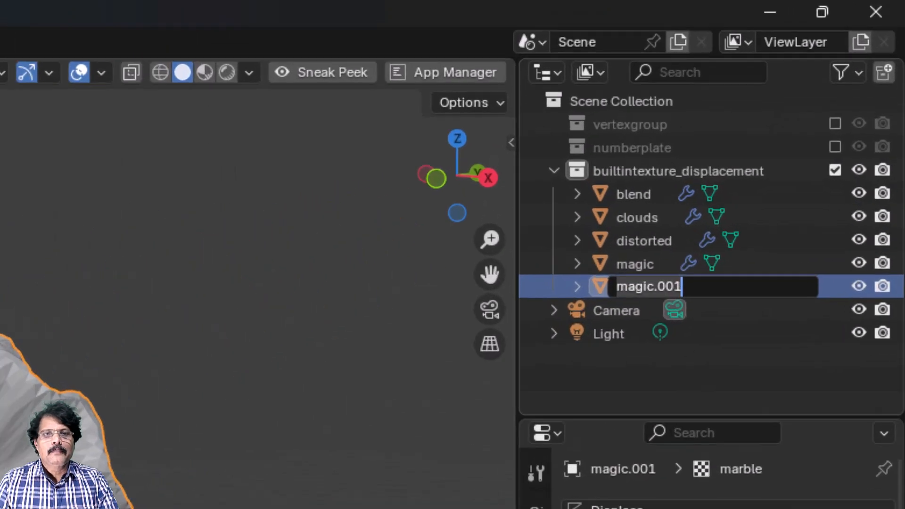
pyautogui.write('marb')
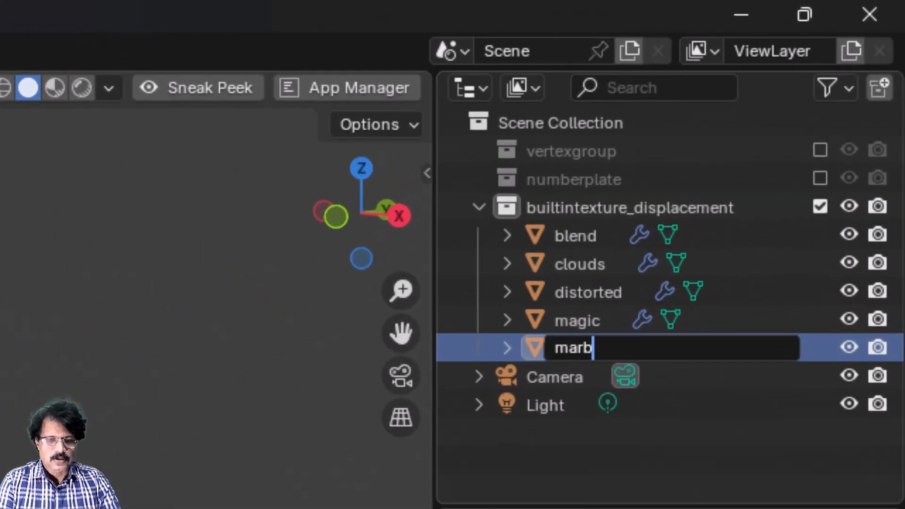
pyautogui.write('le')
pyautogui.press('Return')
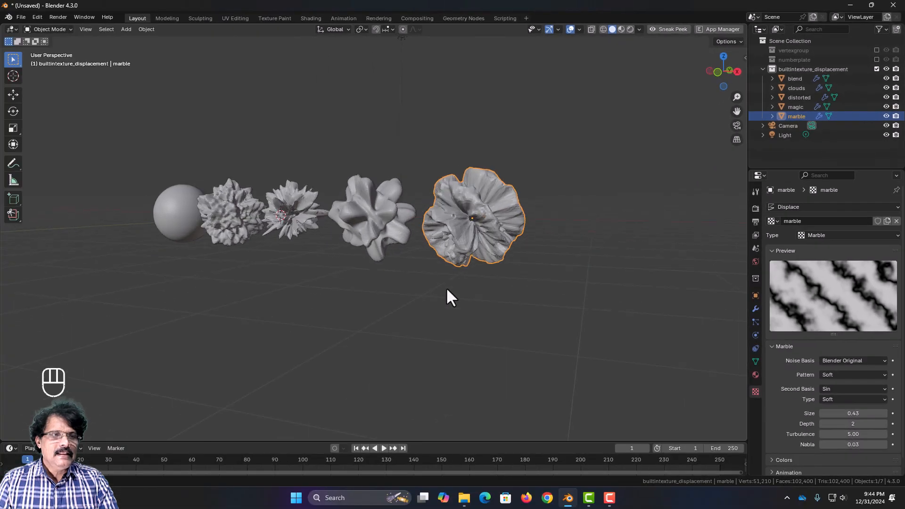
# Step: Duplicate the marble sphere and place the copy about 3.34 m along the X axis
pyautogui.hotkey('shift', 'd')
pyautogui.press('x')
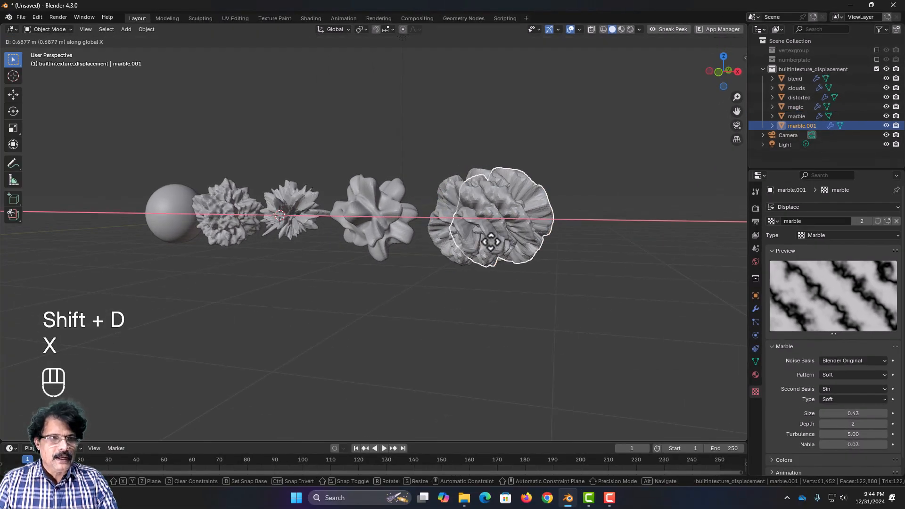
pyautogui.click(574, 249)
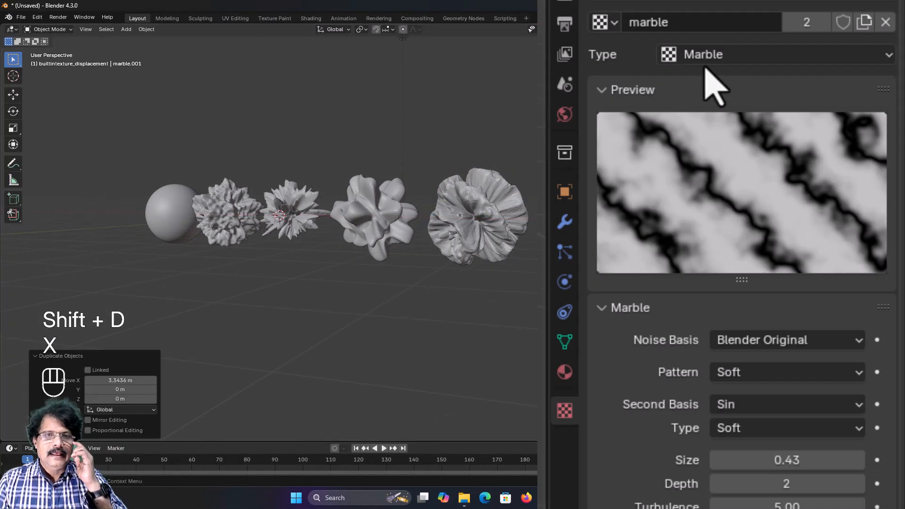
# Step: Make the sixth sphere's texture single-user and change its type to Musgrave
pyautogui.click(811, 24)
pyautogui.click(735, 53)
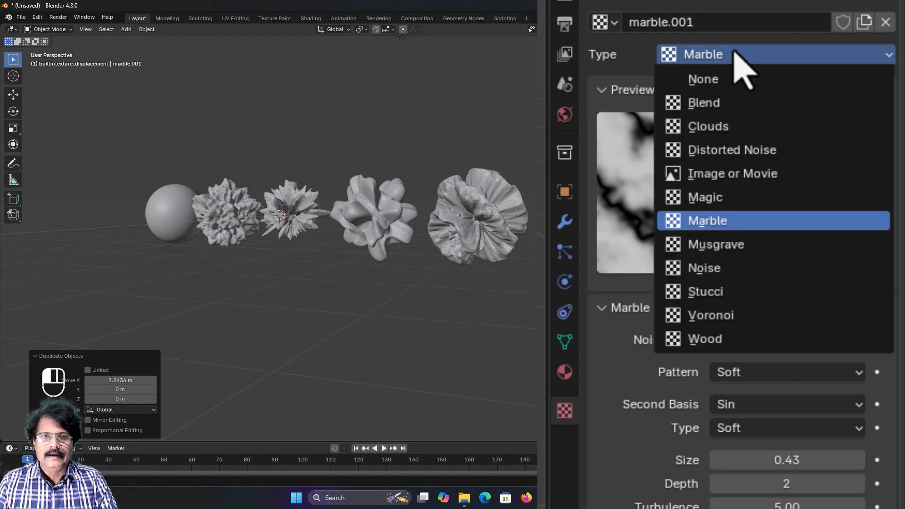
pyautogui.click(742, 249)
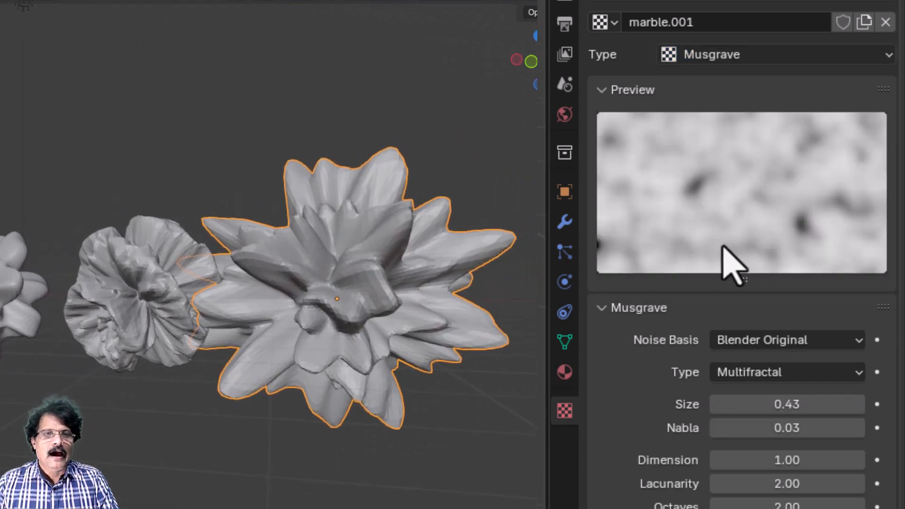
# Step: Rename the Musgrave texture on the sixth sphere
pyautogui.click(721, 22)
pyautogui.write('my')
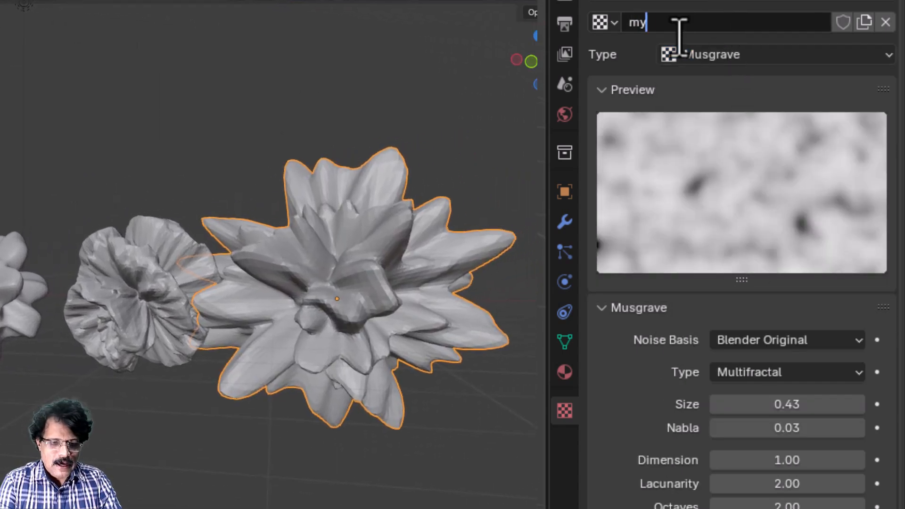
# Step: Name the Musgrave texture and the marble.001 object "mysgrave"
pyautogui.write('sgrave')
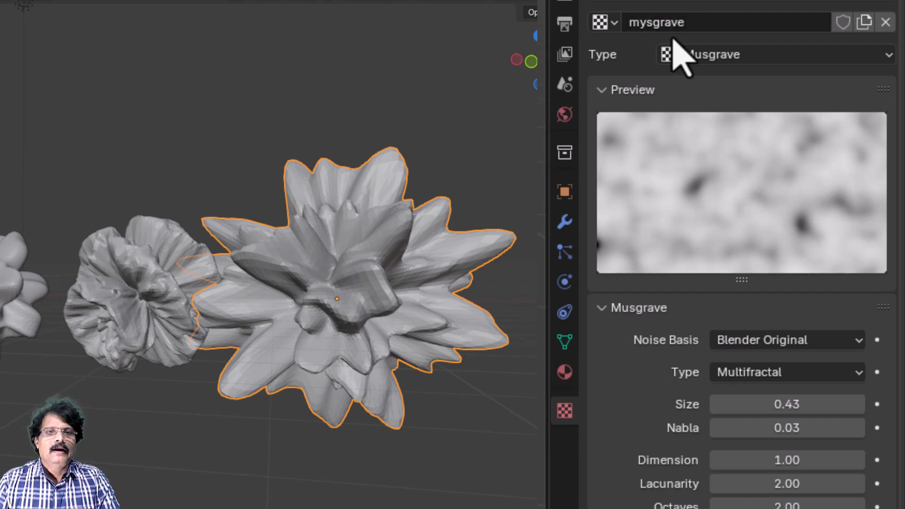
pyautogui.doubleClick(666, 147)
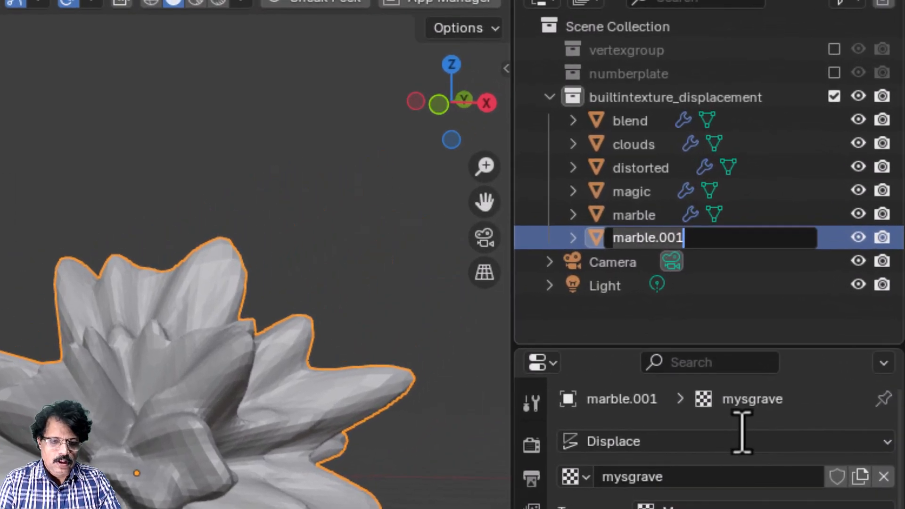
pyautogui.write('mysgrave')
pyautogui.press('Return')
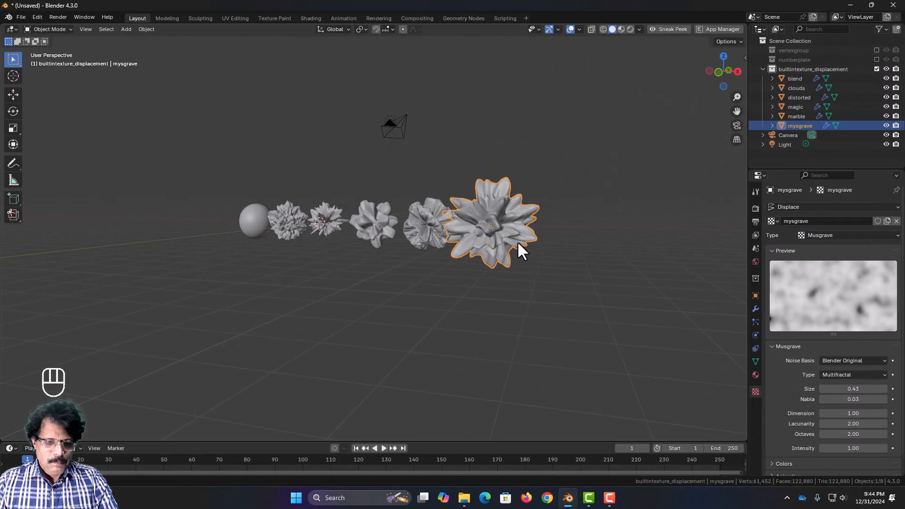
# Step: Move the mysgrave object about 1.47 m along the X axis, away from the marble object
pyautogui.press('g')
pyautogui.press('x')
pyautogui.click(539, 276)
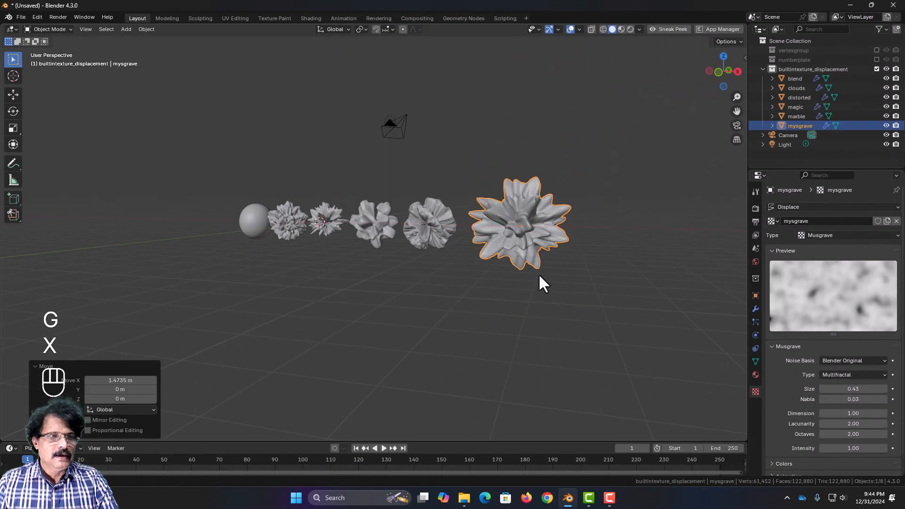
# Step: Duplicate the mysgrave object and place the copy beside it along the X axis
pyautogui.moveTo(539, 277); pyautogui.dragTo(550, 292, button='middle')
pyautogui.hotkey('shift', 'd')
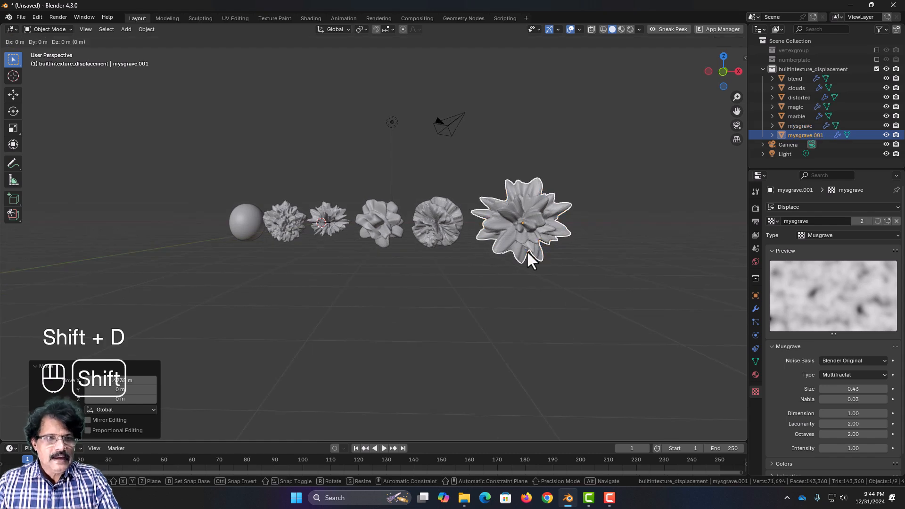
pyautogui.press('x')
pyautogui.click(637, 256)
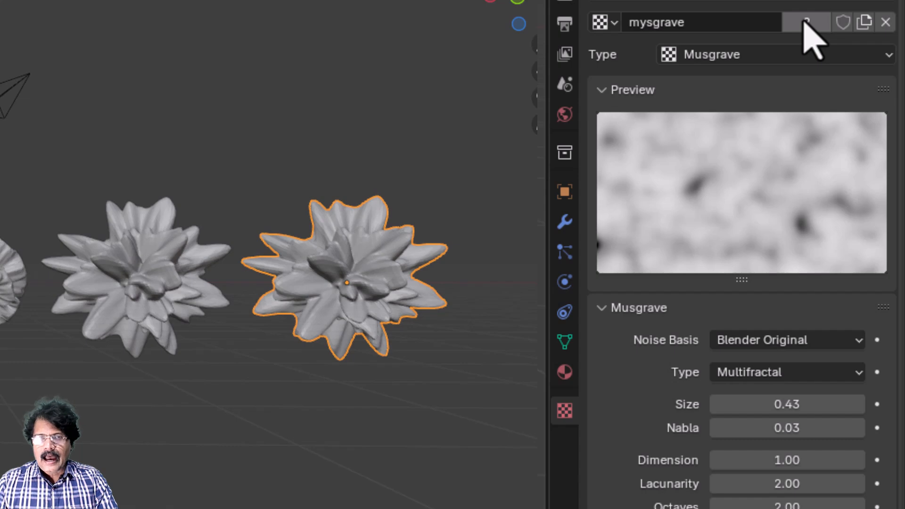
# Step: Make the mysgrave copy's displacement texture single-user and change its type to Noise
pyautogui.click(807, 23)
pyautogui.click(686, 52)
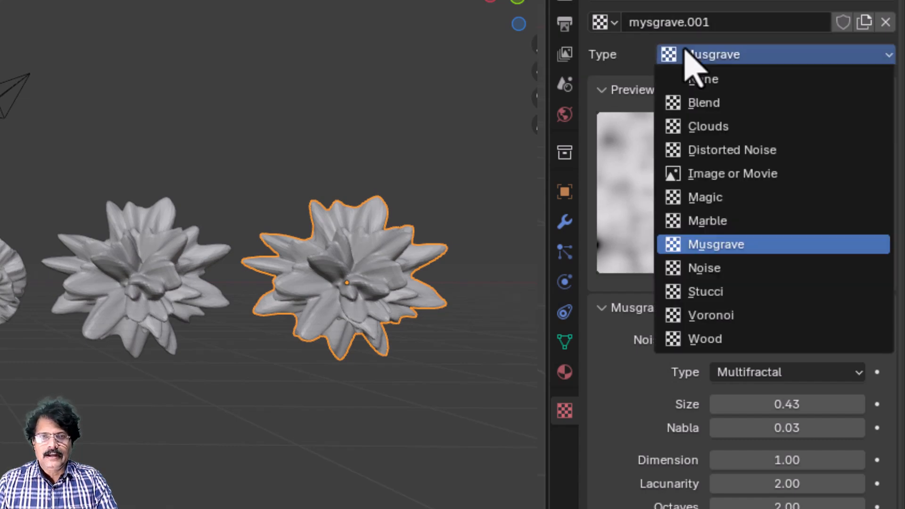
pyautogui.click(721, 268)
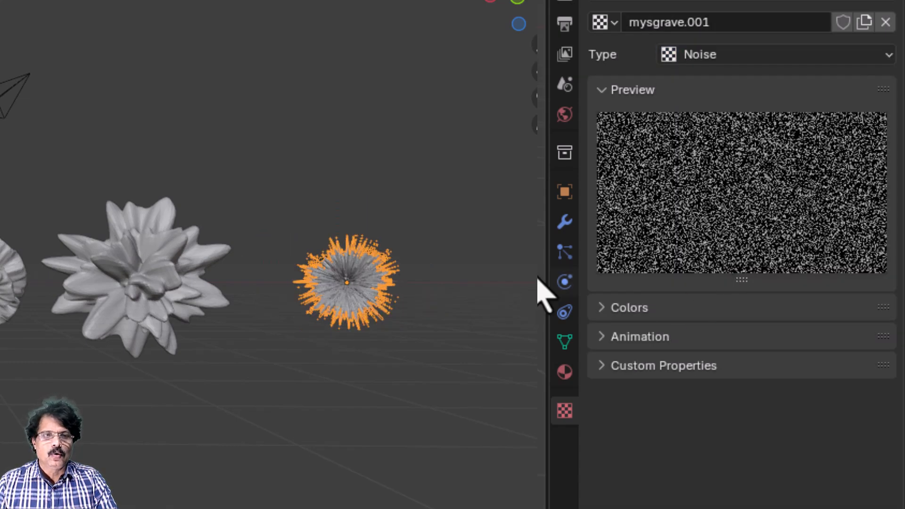
pyautogui.scroll(5, 471, 408)
pyautogui.keyDown('shift'); pyautogui.moveTo(440, 371); pyautogui.dragTo(0, 405, button='middle'); pyautogui.keyUp('shift')
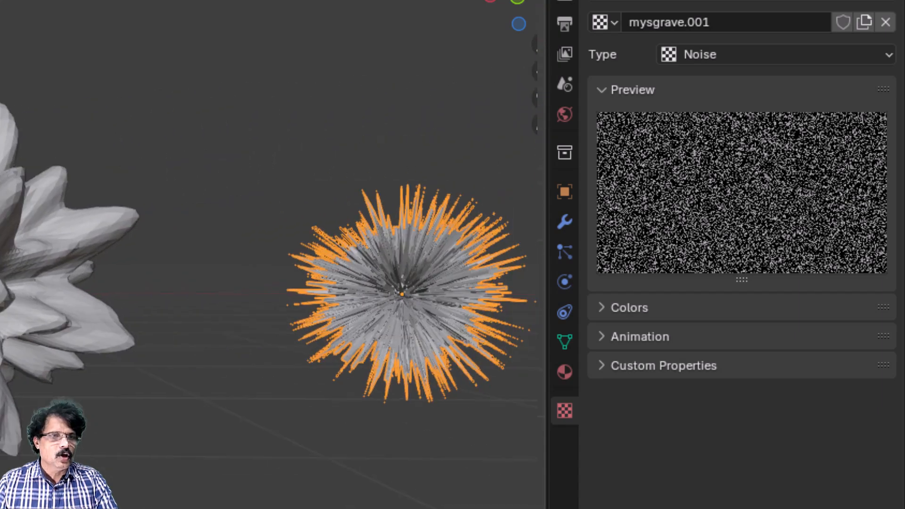
pyautogui.keyDown('shift'); pyautogui.moveTo(447, 455); pyautogui.dragTo(267, 454, button='middle'); pyautogui.keyUp('shift')
pyautogui.scroll(2, 178, 445)
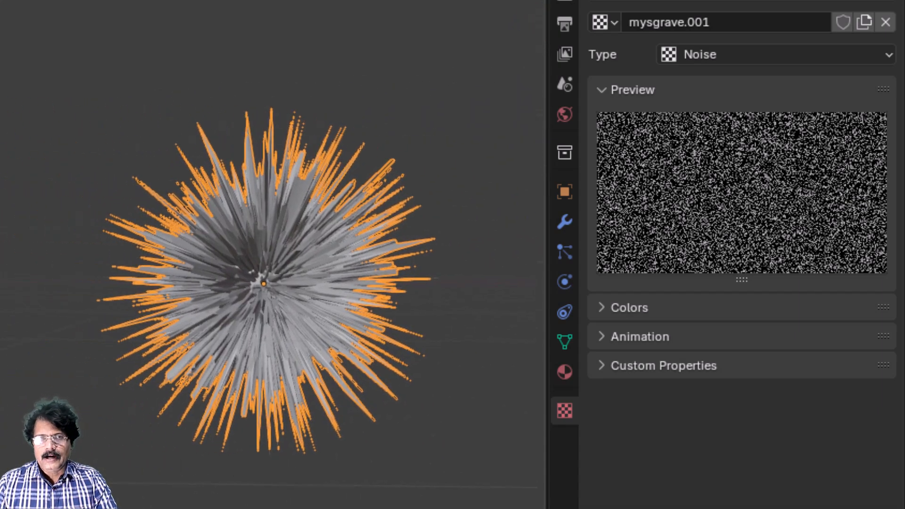
# Step: Rename both the Noise texture and its object as "noise"
pyautogui.click(743, 22)
pyautogui.write('n')
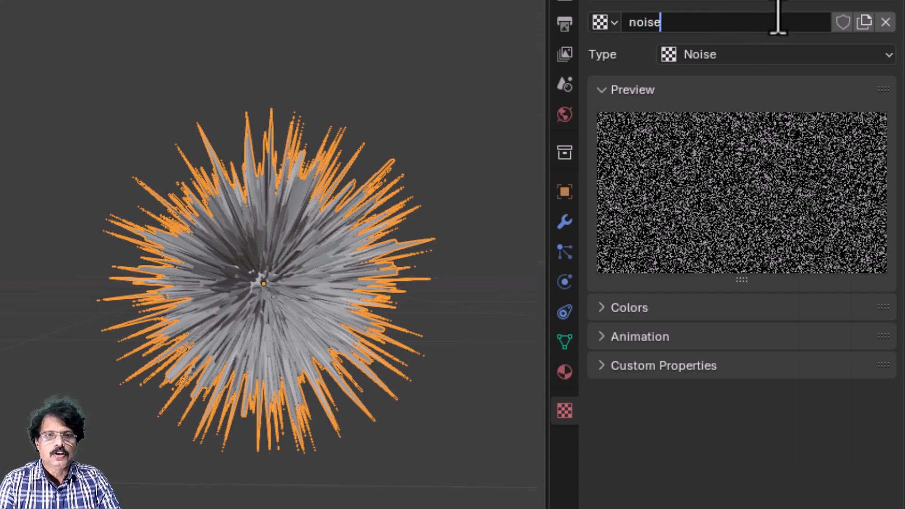
pyautogui.write('oise')
pyautogui.press('Return')
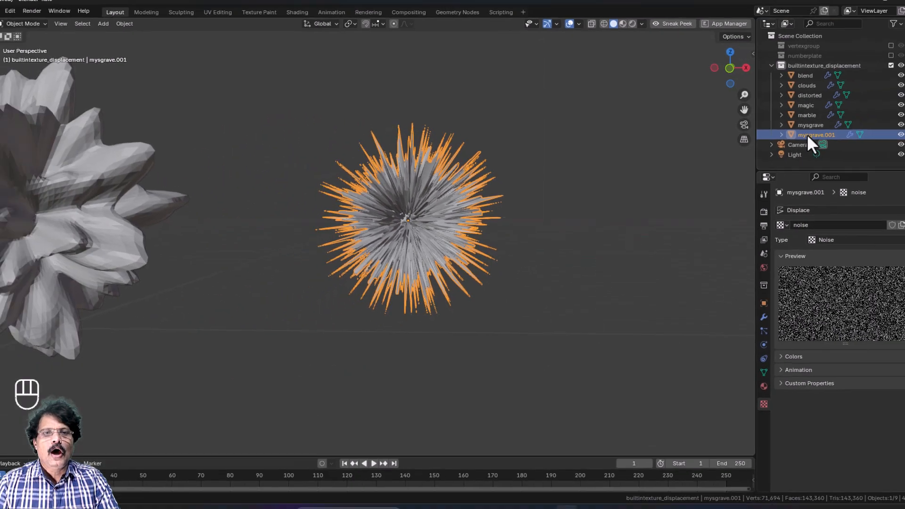
pyautogui.doubleClick(806, 134)
pyautogui.write('noise')
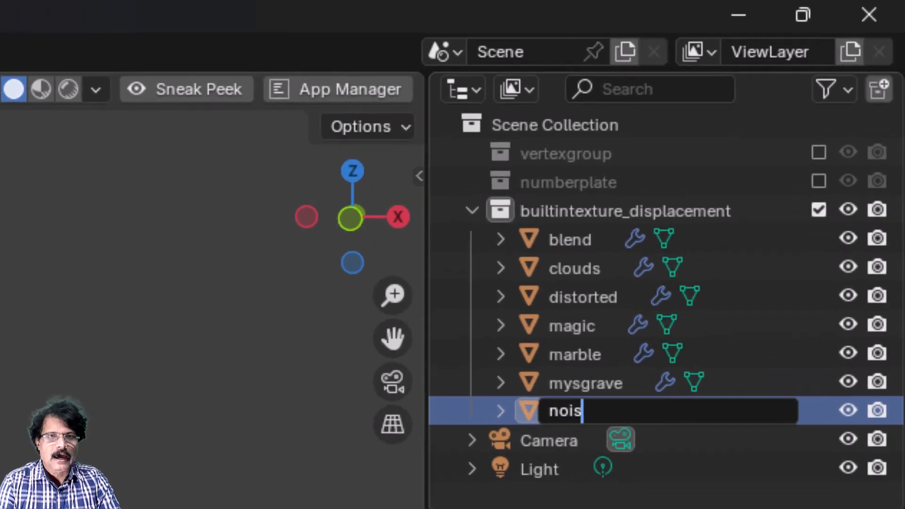
pyautogui.press('Return')
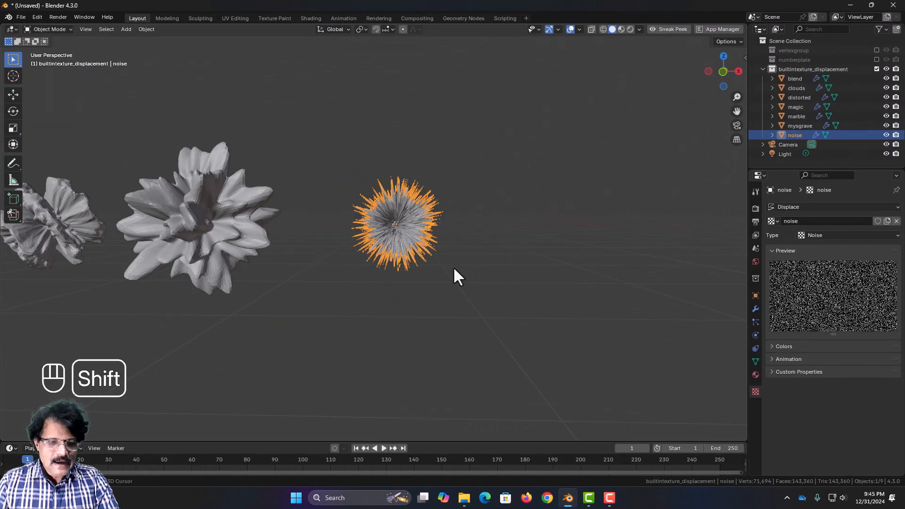
# Step: Duplicate the noise object and offset the copy about 3.95 m along the X axis
pyautogui.hotkey('shift', 'd')
pyautogui.press('x')
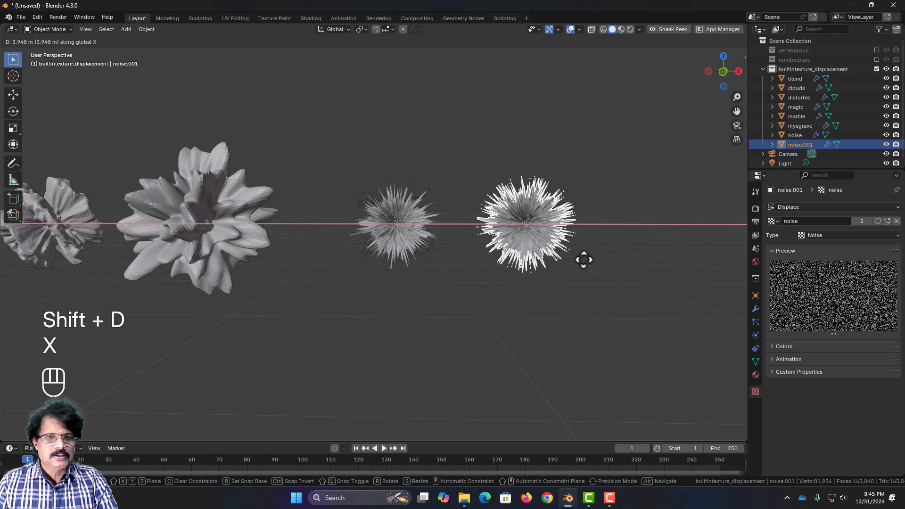
pyautogui.click(583, 260)
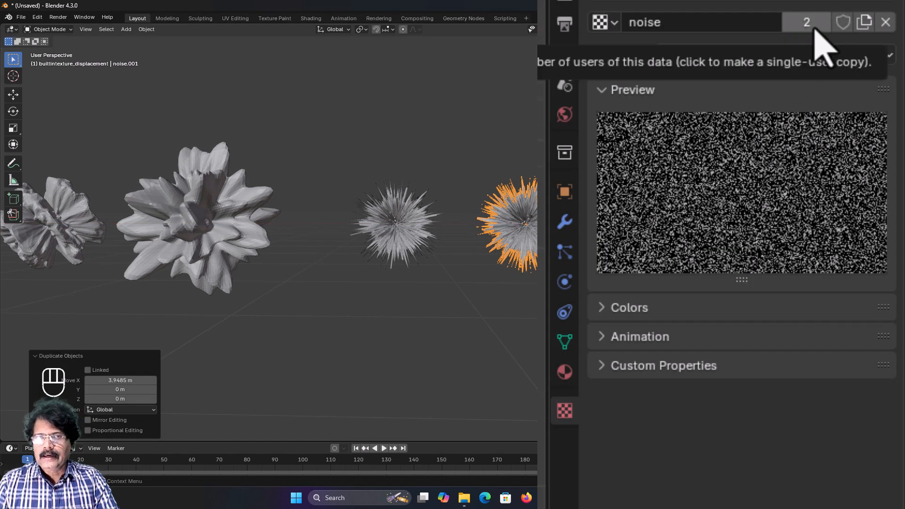
# Step: Make the noise copy's displacement texture single-user and change its type to Stucci
pyautogui.click(815, 29)
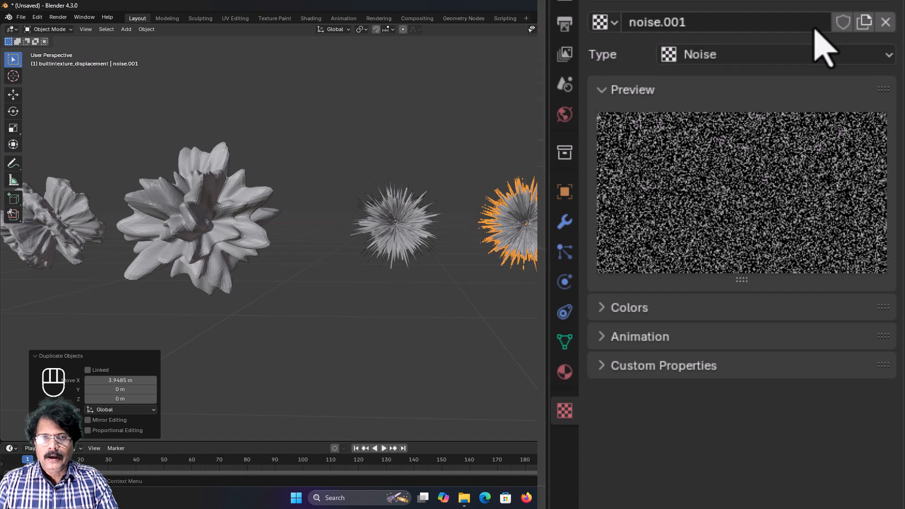
pyautogui.click(716, 57)
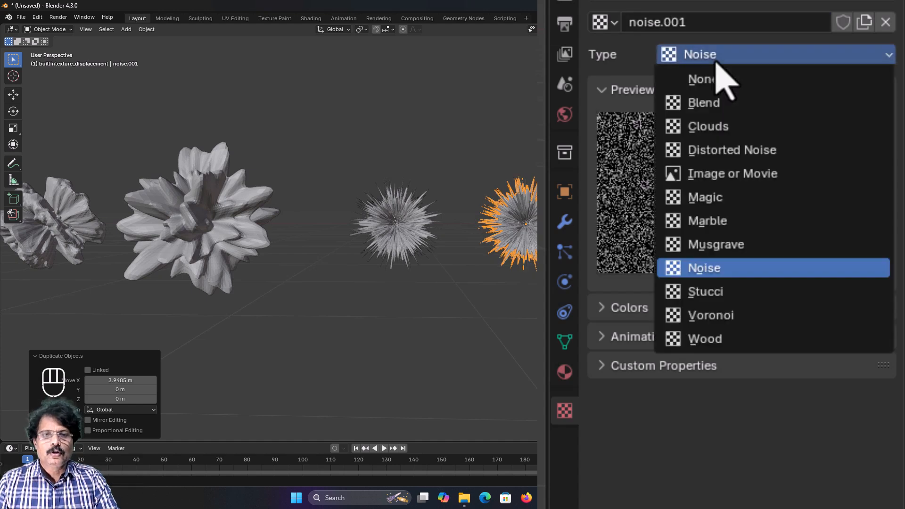
pyautogui.click(729, 297)
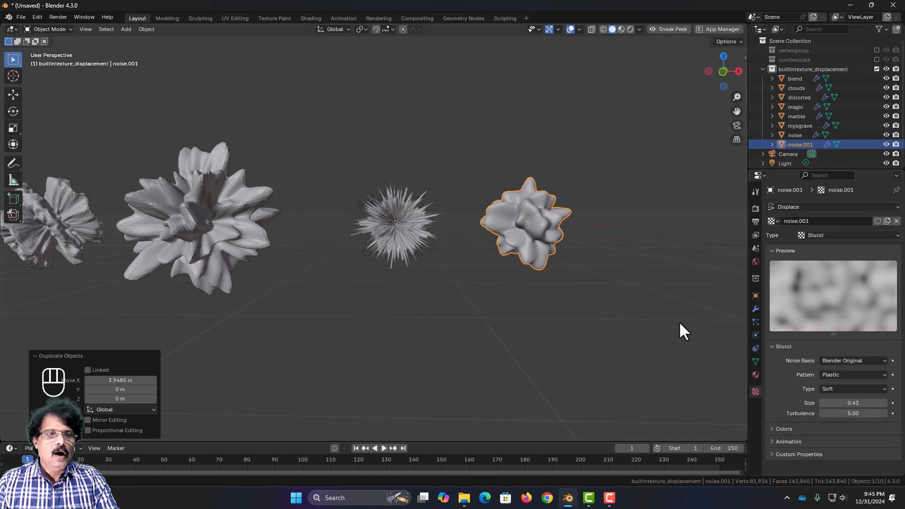
pyautogui.moveTo(597, 300)
pyautogui.mouseDown(button='middle')
pyautogui.moveTo(580, 327)
pyautogui.moveTo(600, 303)
pyautogui.mouseUp(button='middle')
# Step: Rename both the Stucci texture and its object as "stucci"
pyautogui.doubleClick(823, 221)
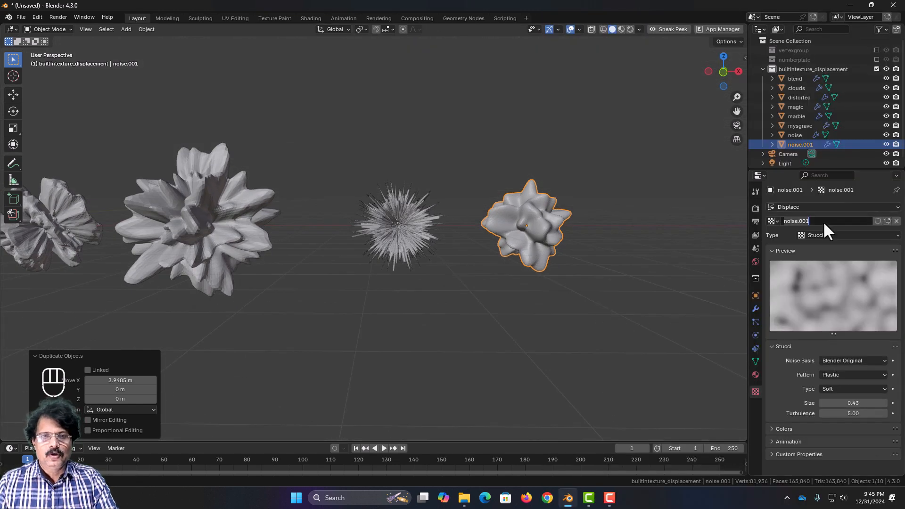
pyautogui.write('stucci')
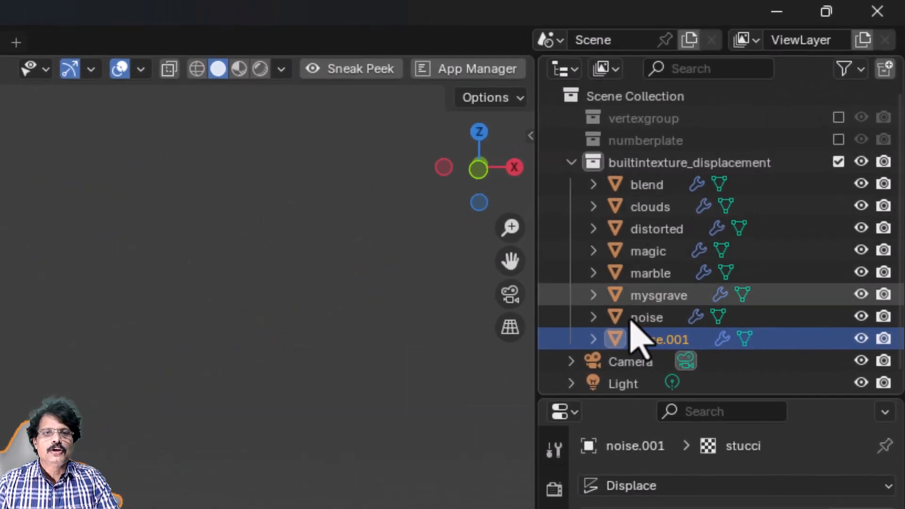
pyautogui.doubleClick(786, 142)
pyautogui.write('stuc')
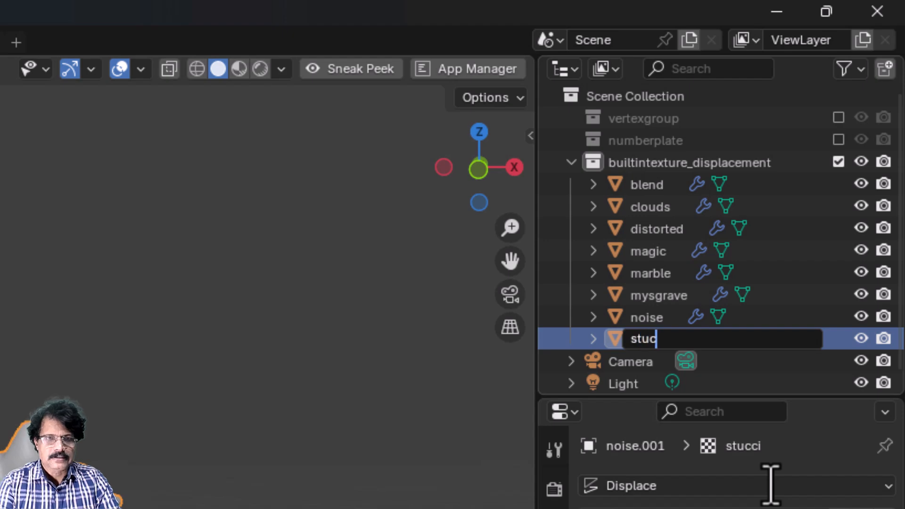
pyautogui.write('ci')
pyautogui.press('Return')
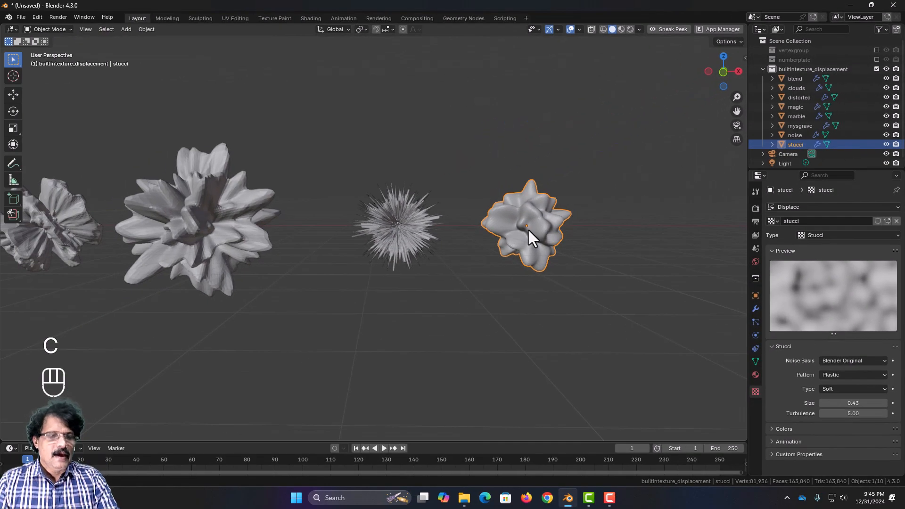
# Step: Duplicate the stucci object and offset the copy about 3.38 m along the X axis
pyautogui.hotkey('shift', 'd')
pyautogui.press('x')
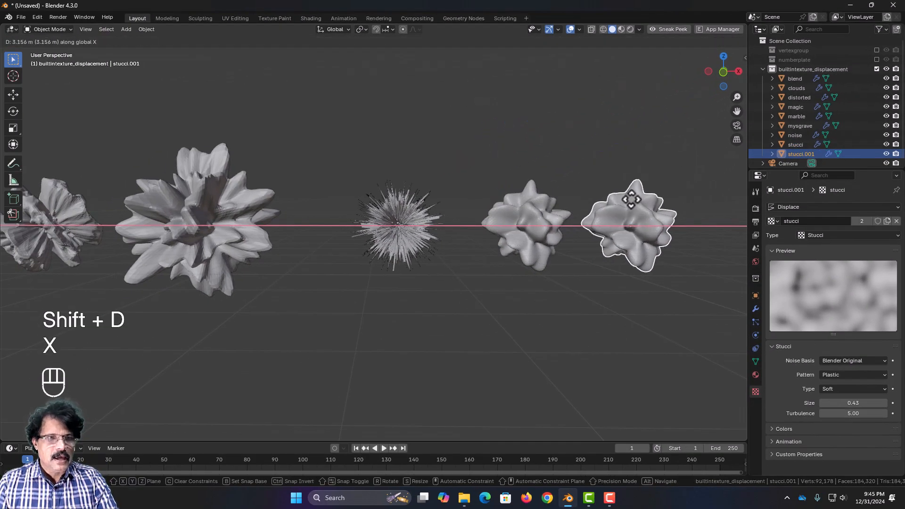
pyautogui.click(635, 198)
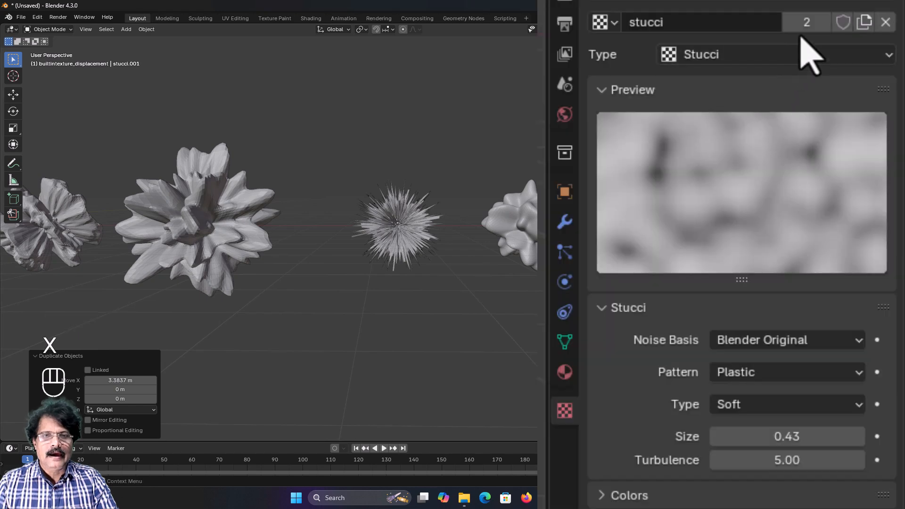
# Step: Make the stucci copy's displacement texture single-user and change its type to Voronoi
pyautogui.click(807, 23)
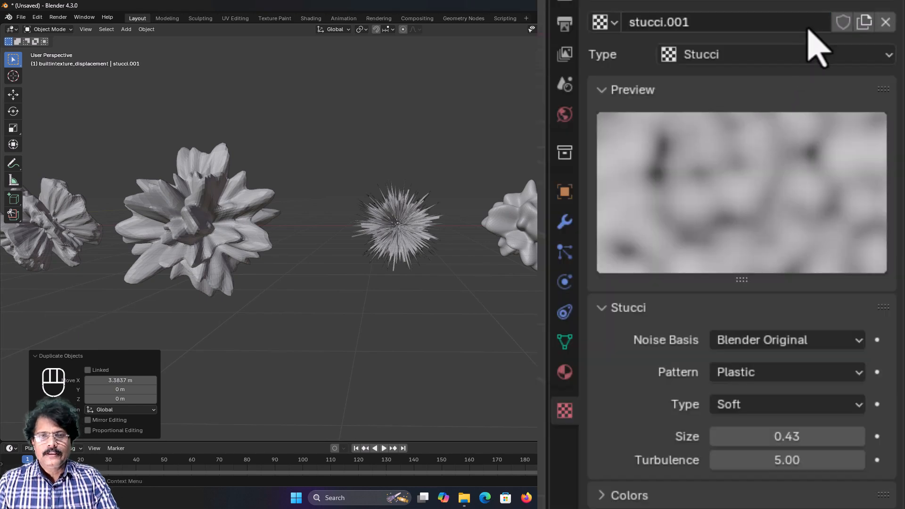
pyautogui.click(697, 52)
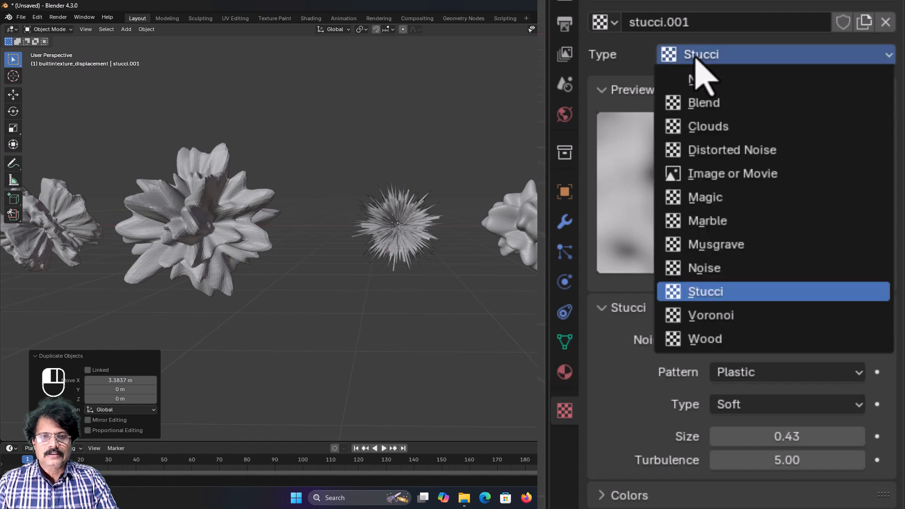
pyautogui.click(726, 316)
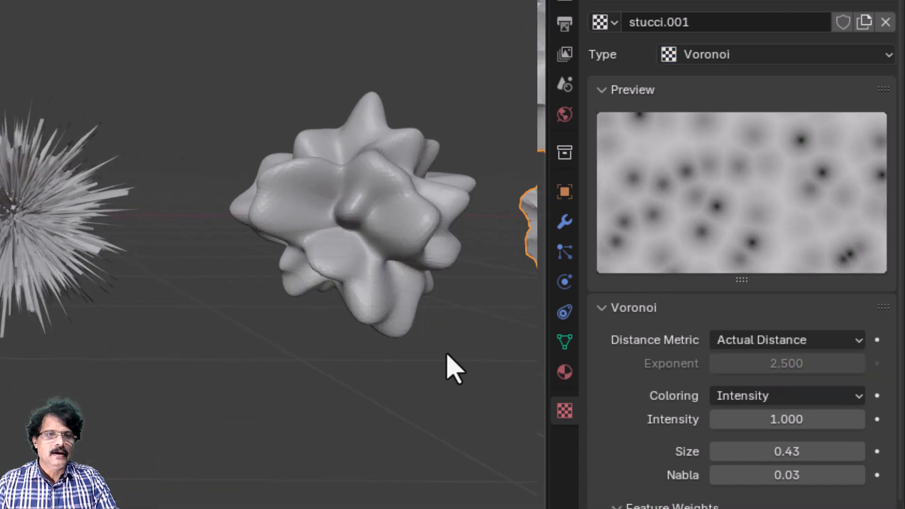
pyautogui.moveTo(453, 369); pyautogui.dragTo(299, 319, button='middle')
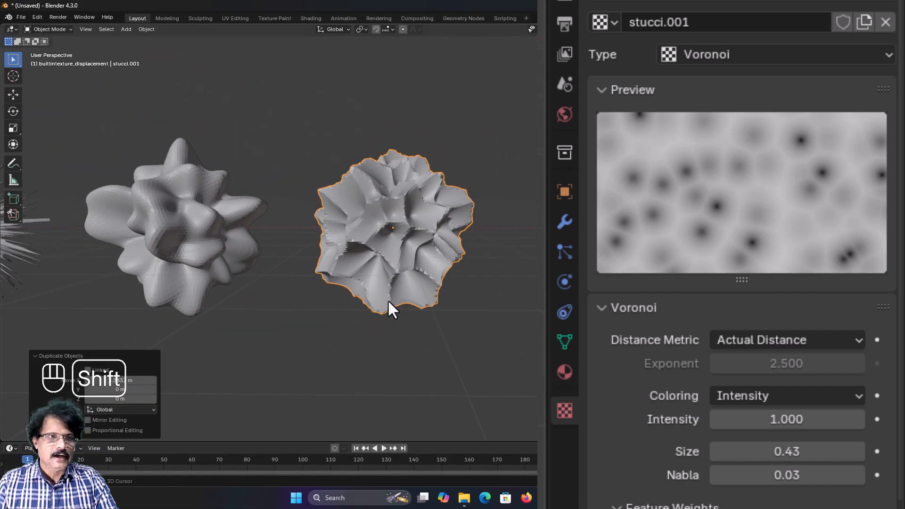
pyautogui.moveTo(409, 271); pyautogui.dragTo(401, 299, button='middle')
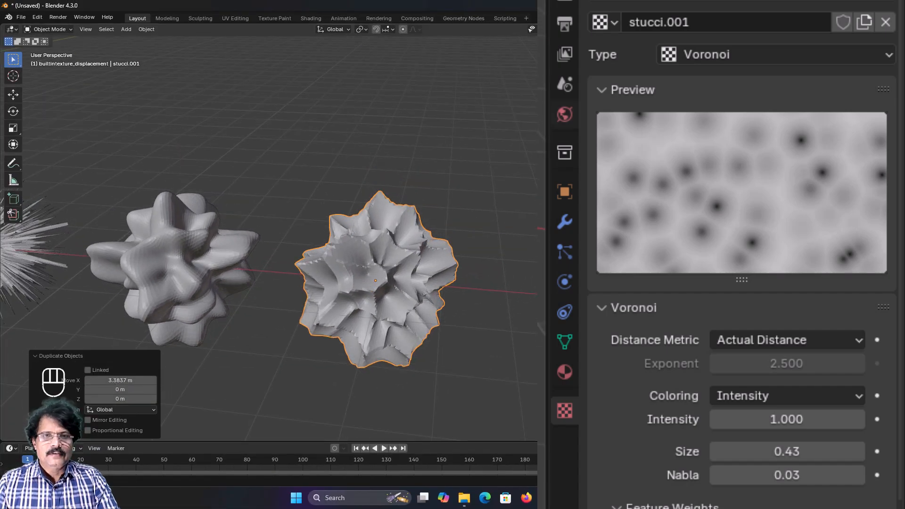
# Step: Rename both the Voronoi texture and its object as "voronoi"
pyautogui.click(752, 29)
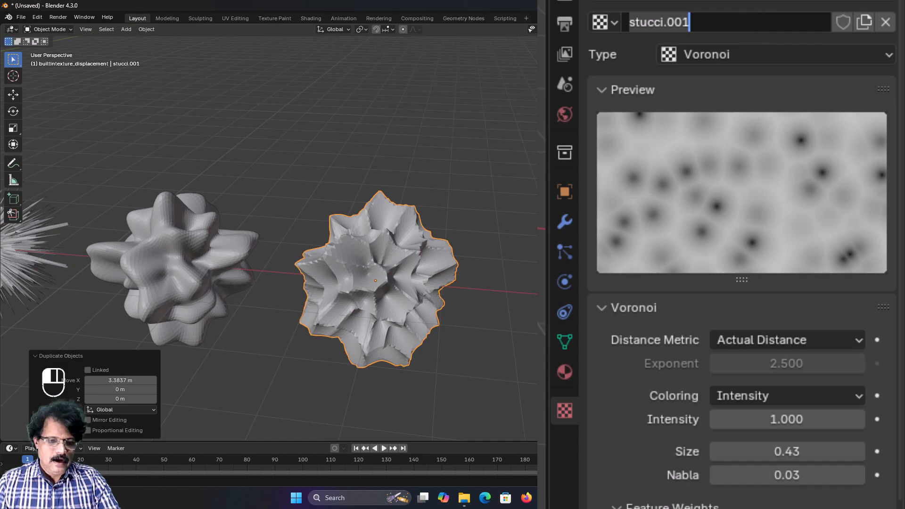
pyautogui.write('V')
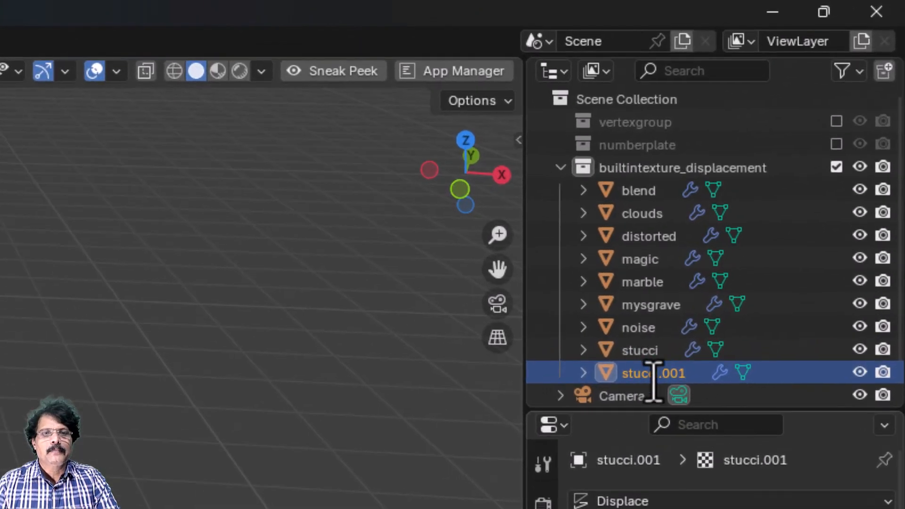
pyautogui.click(655, 378)
pyautogui.doubleClick(656, 375)
pyautogui.scroll(-1, 664, 382)
pyautogui.write('vo')
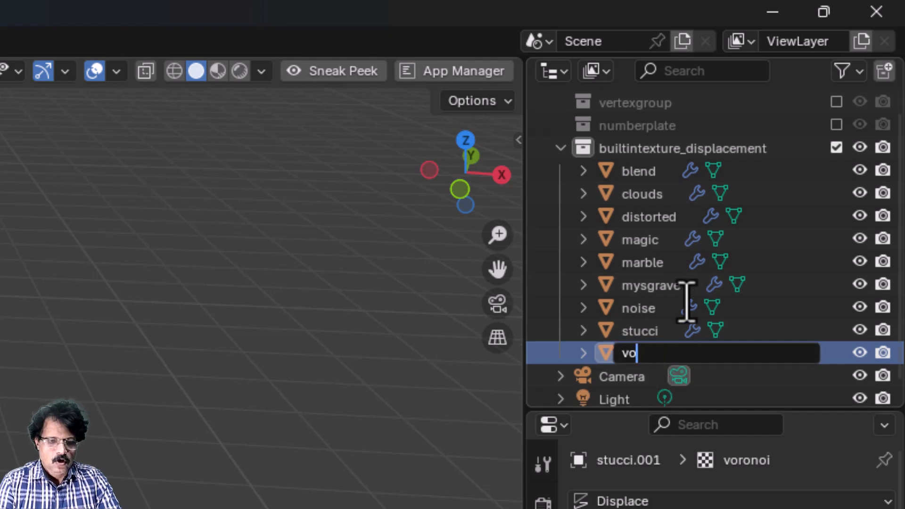
pyautogui.write('ronoi')
pyautogui.press('Return')
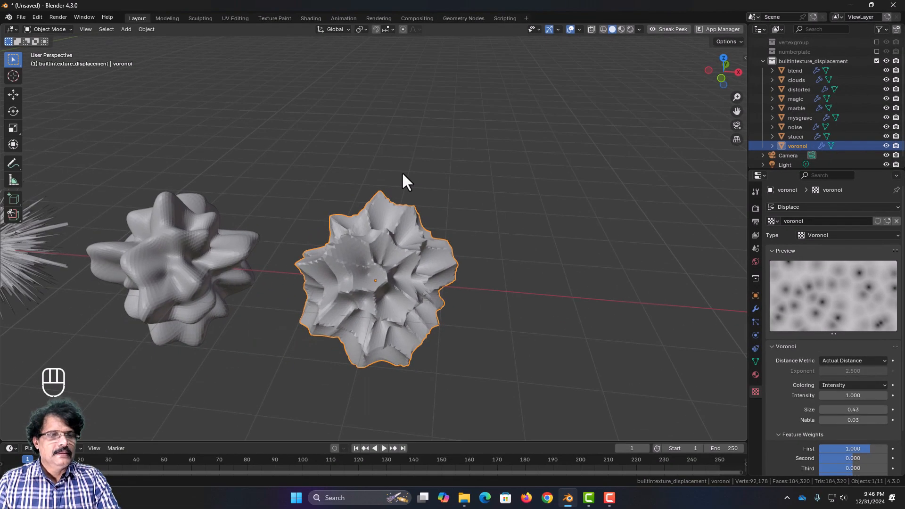
# Step: Duplicate the voronoi object and offset the copy about 3.64 m along the X axis
pyautogui.scroll(-2, 410, 202)
pyautogui.hotkey('shift', 'd')
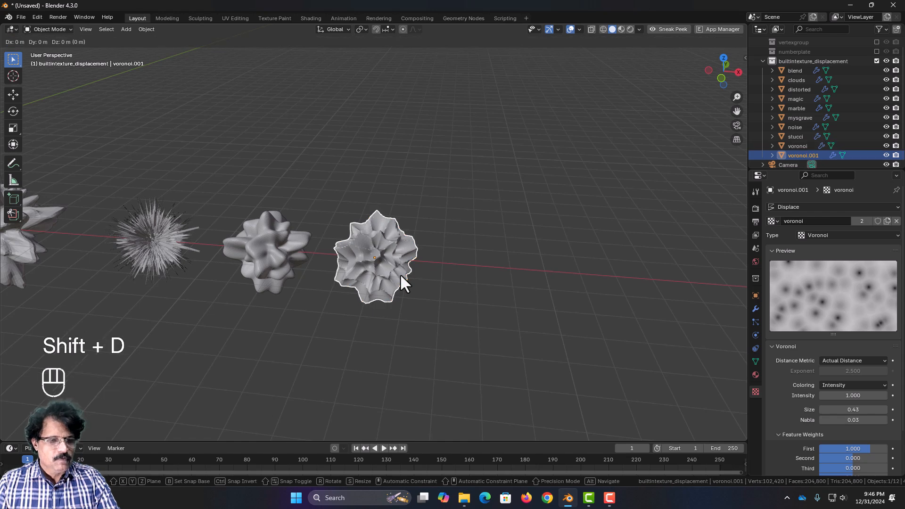
pyautogui.press('x')
pyautogui.click(521, 281)
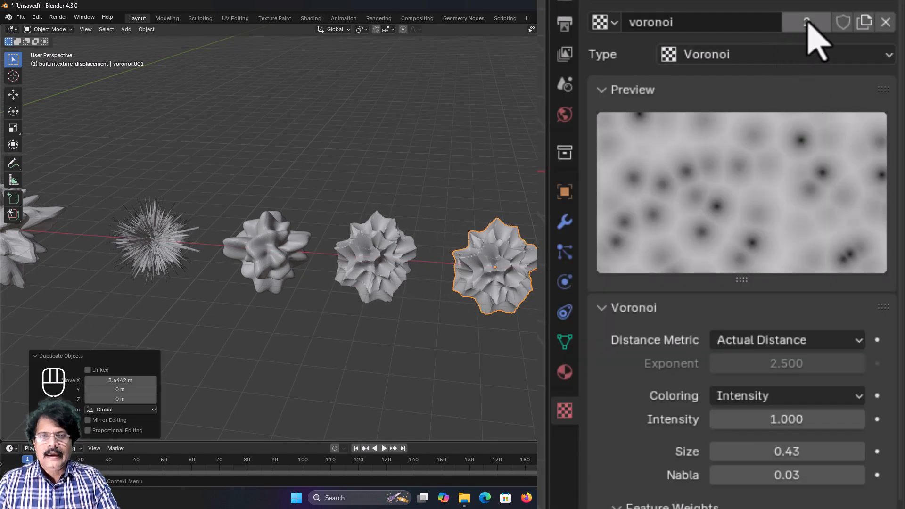
# Step: Make the voronoi copy's displacement texture single-user and change its type to Wood
pyautogui.click(806, 22)
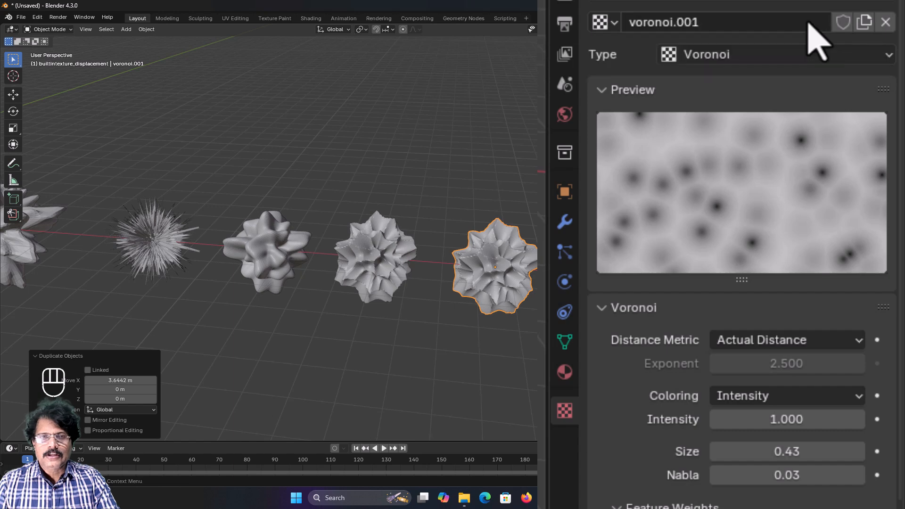
pyautogui.click(705, 61)
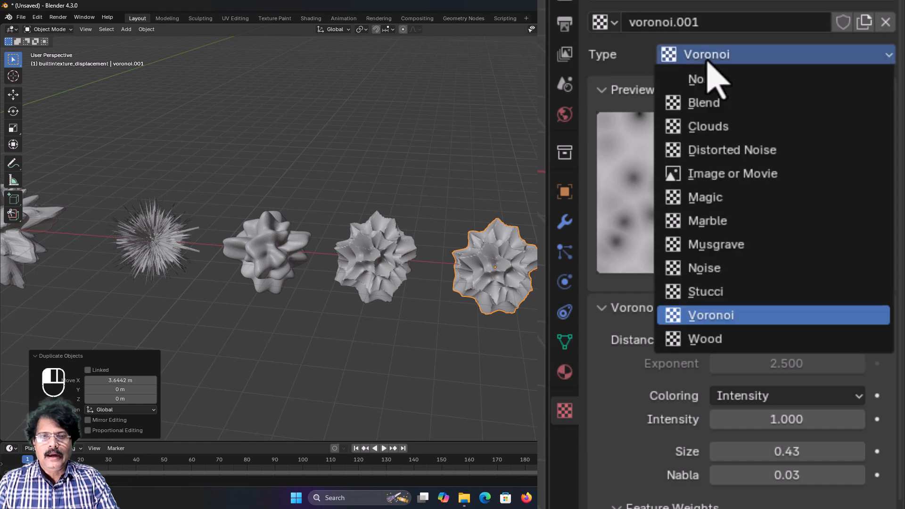
pyautogui.click(705, 339)
pyautogui.scroll(2, 374, 268)
pyautogui.moveTo(551, 350); pyautogui.dragTo(479, 316, button='middle')
# Step: Rename both the Wood texture and its object as "wood"
pyautogui.click(721, 22)
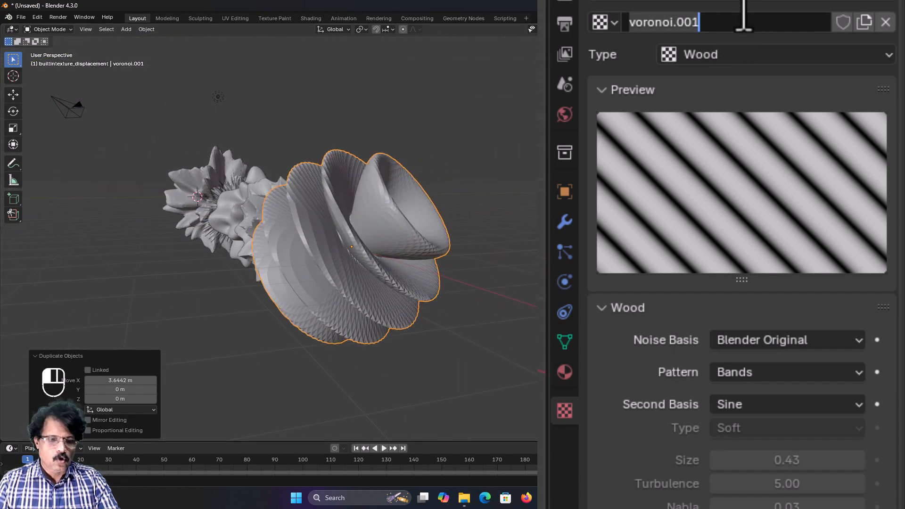
pyautogui.write('W')
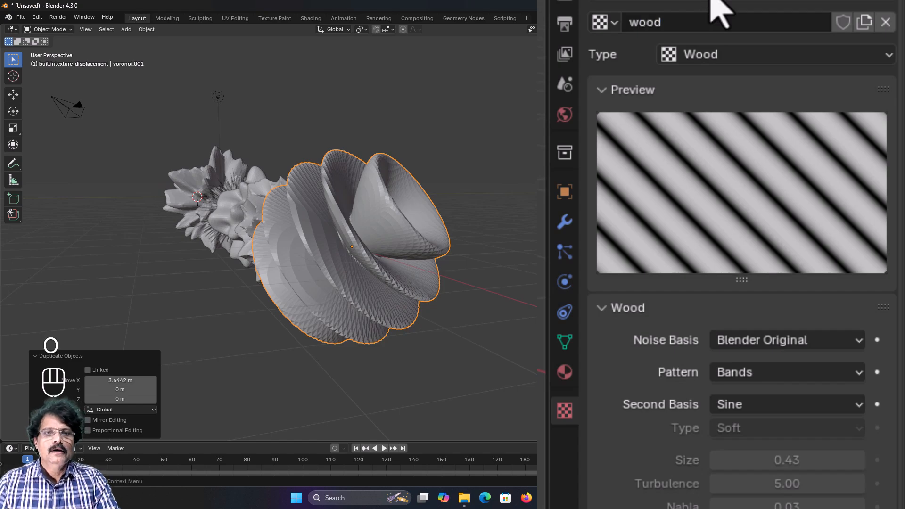
pyautogui.doubleClick(799, 156)
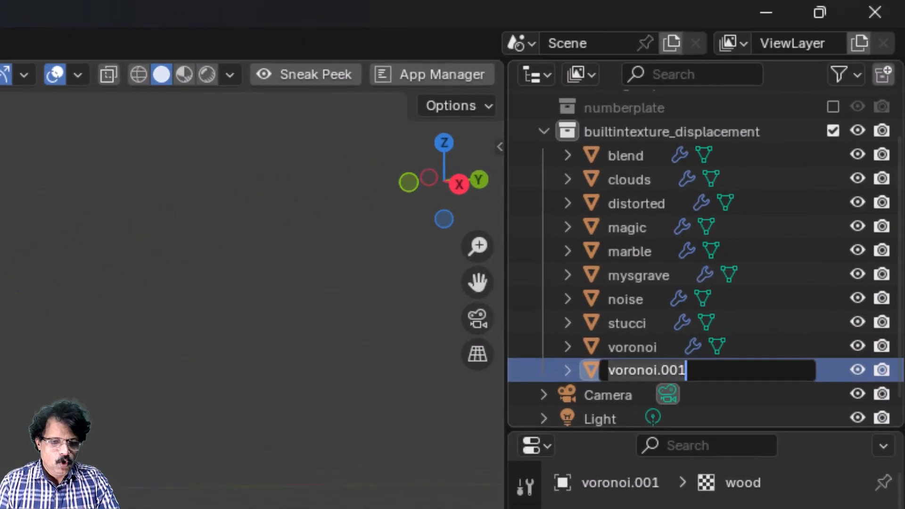
pyautogui.write('wood')
pyautogui.press('Return')
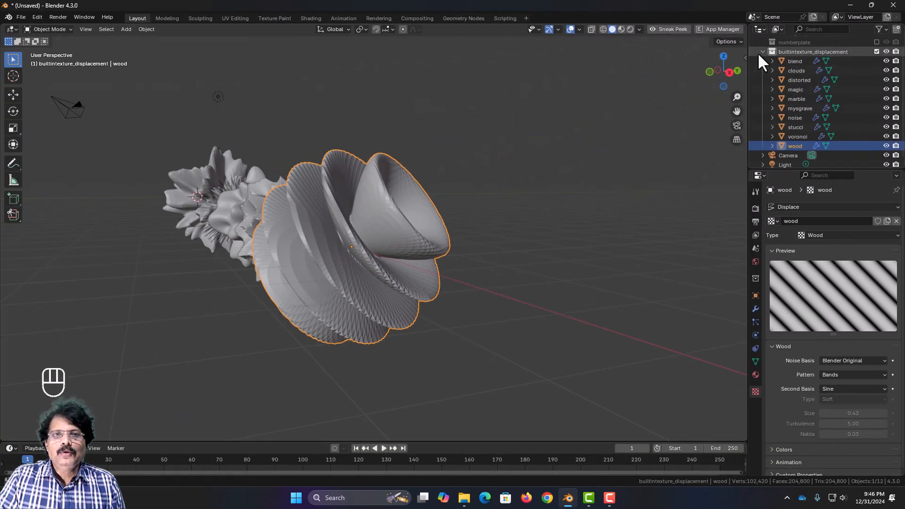
# Step: Collapse the builtintexture_displacement collection and exclude it from the view layer
pyautogui.moveTo(395, 263)
pyautogui.mouseDown(button='middle')
pyautogui.moveTo(309, 264)
pyautogui.moveTo(385, 265)
pyautogui.mouseUp(button='middle')
pyautogui.scroll(-6, 386, 265)
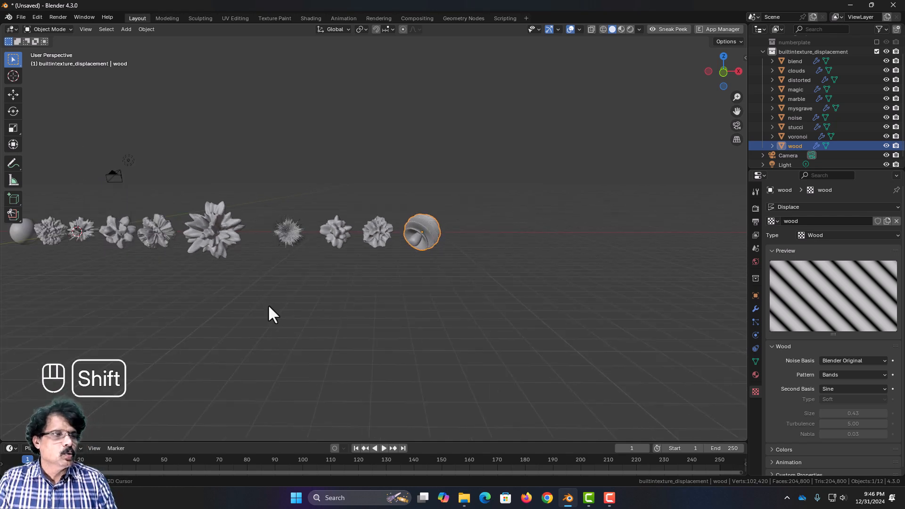
pyautogui.keyDown('shift'); pyautogui.moveTo(269, 311); pyautogui.dragTo(625, 344, button='middle'); pyautogui.keyUp('shift')
pyautogui.scroll(3, 408, 309)
pyautogui.scroll(2, 408, 304)
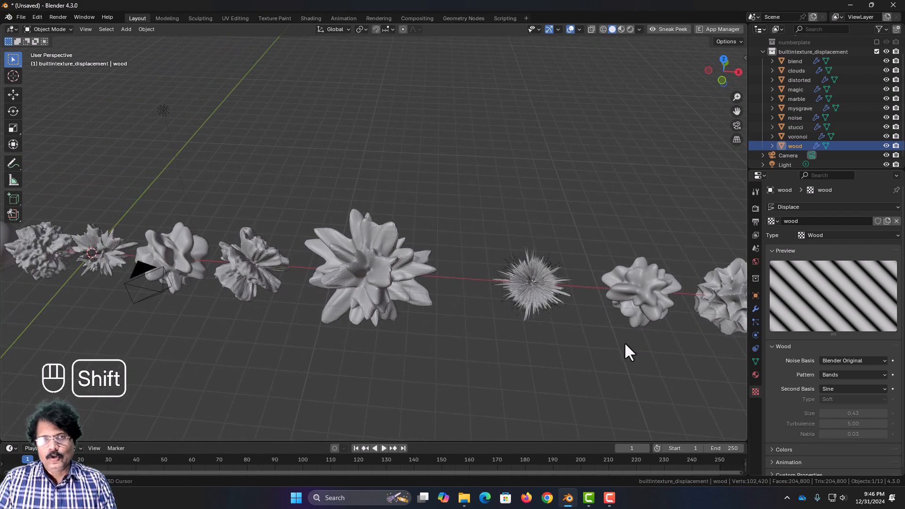
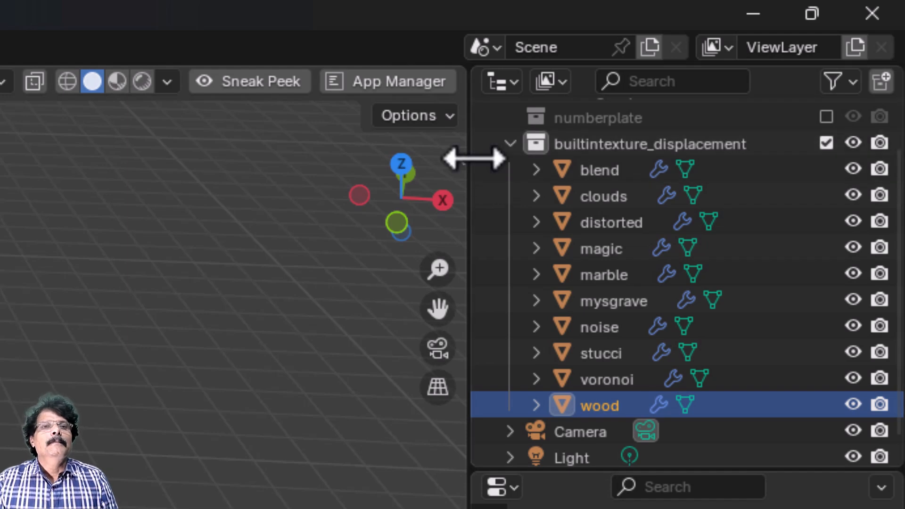
pyautogui.click(509, 143)
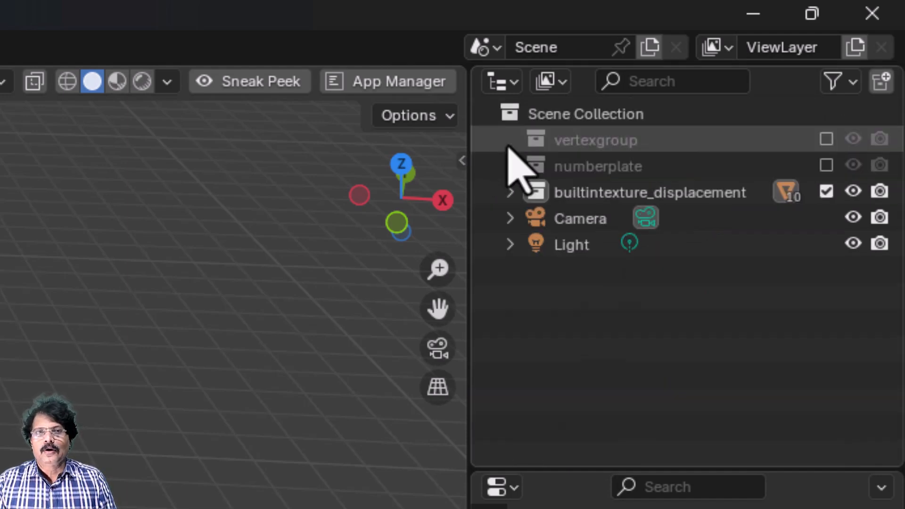
pyautogui.click(826, 192)
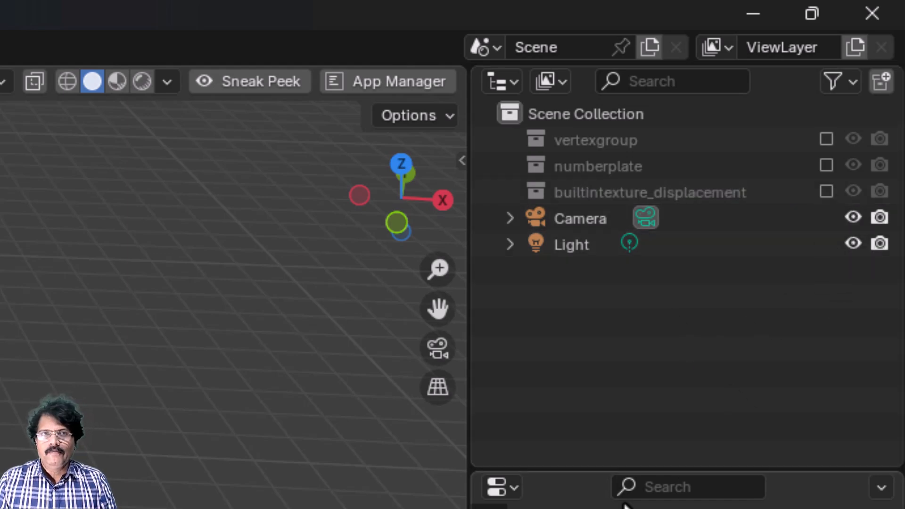
# Step: Create a new collection under the Scene Collection and name it "embosed_artwork"
pyautogui.click(587, 114)
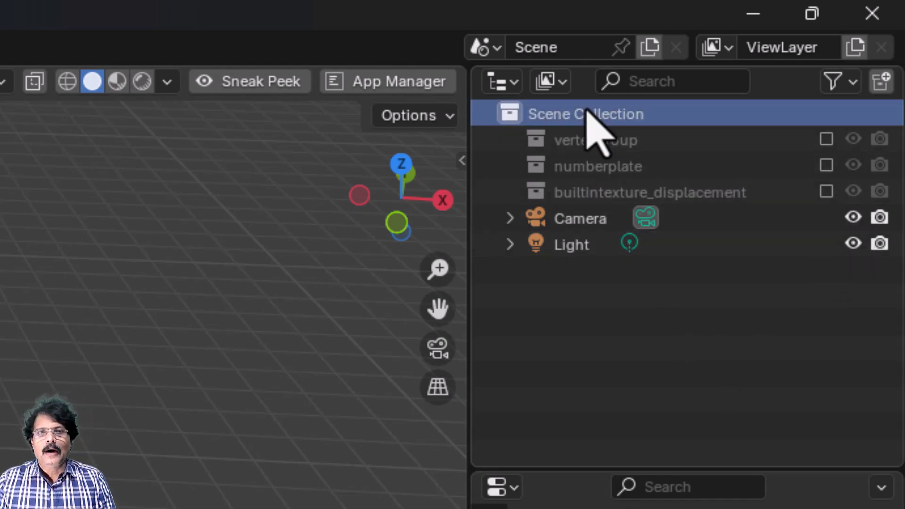
pyautogui.rightClick(586, 114)
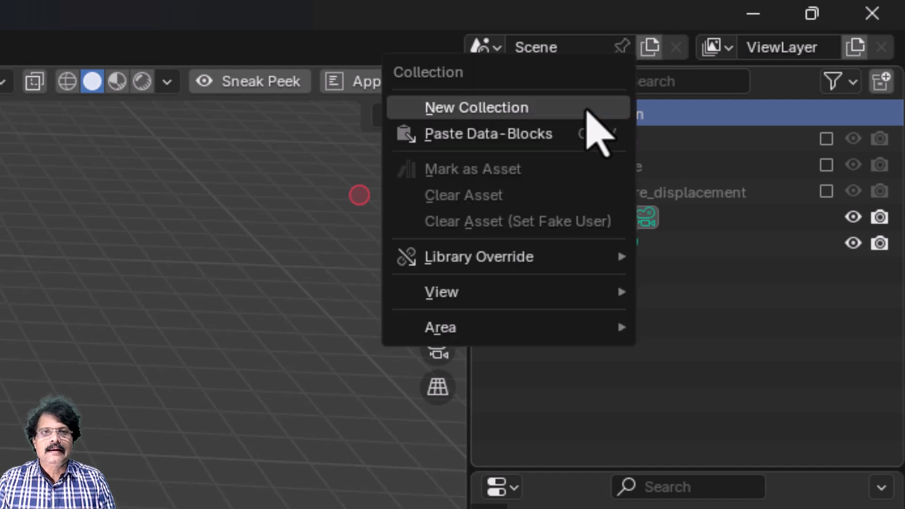
pyautogui.click(586, 109)
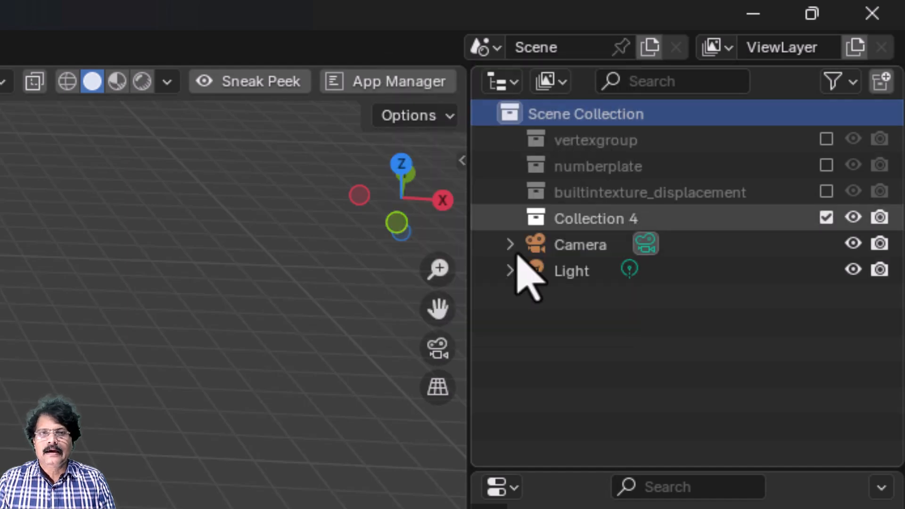
pyautogui.doubleClick(604, 221)
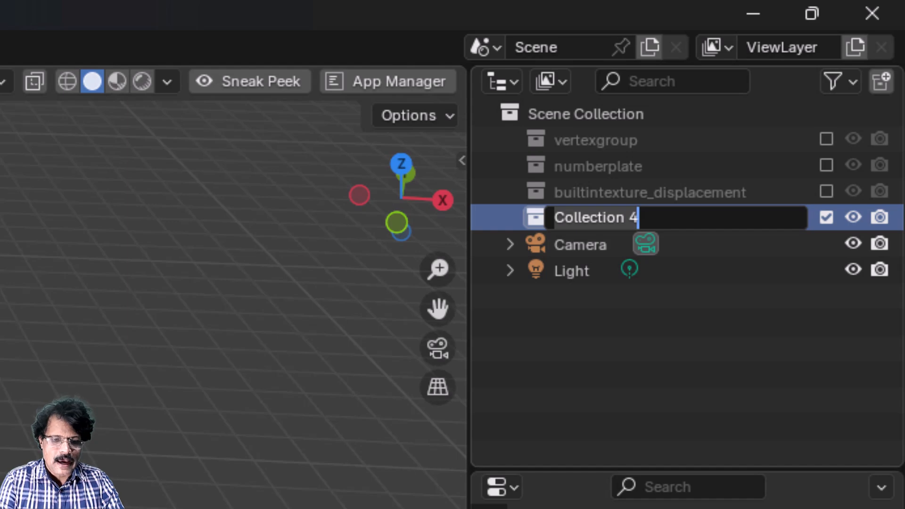
pyautogui.write('embosed_')
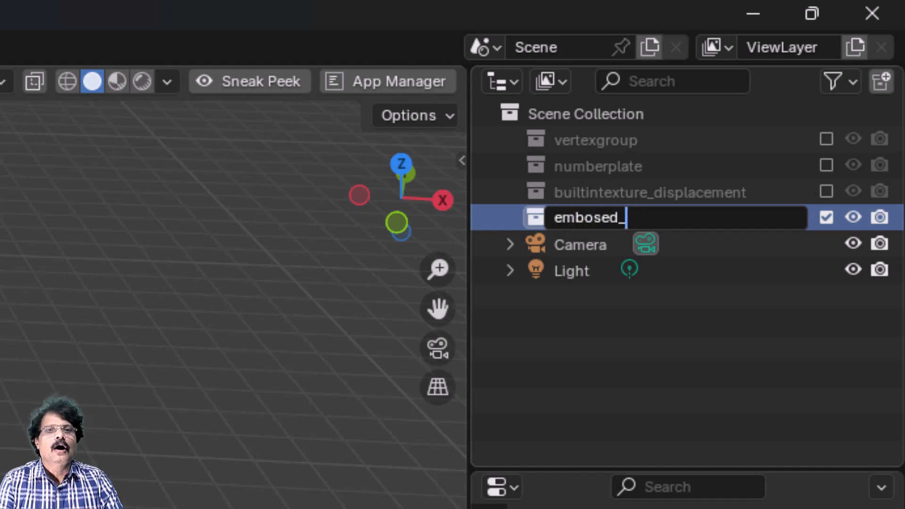
pyautogui.write('artwork')
pyautogui.press('Return')
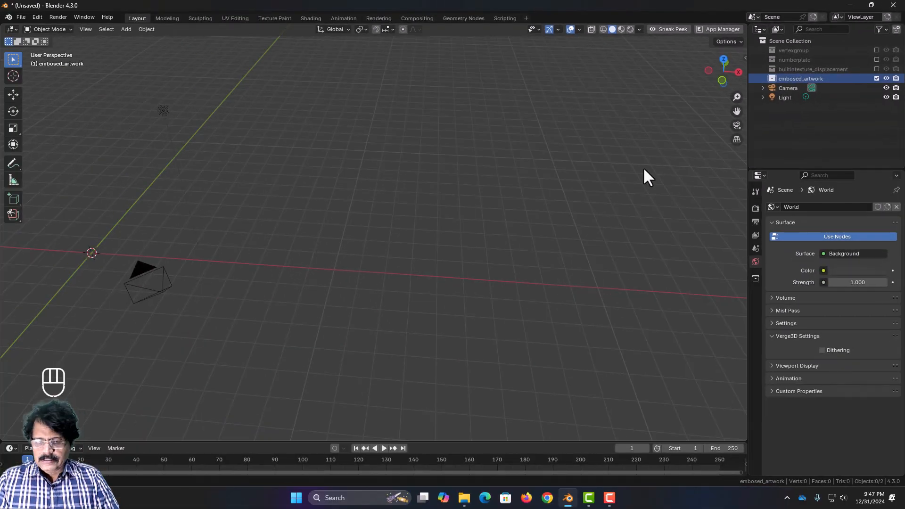
# Step: In front view, add a cylinder mesh at the origin with 128 vertices
pyautogui.press('KP_1')
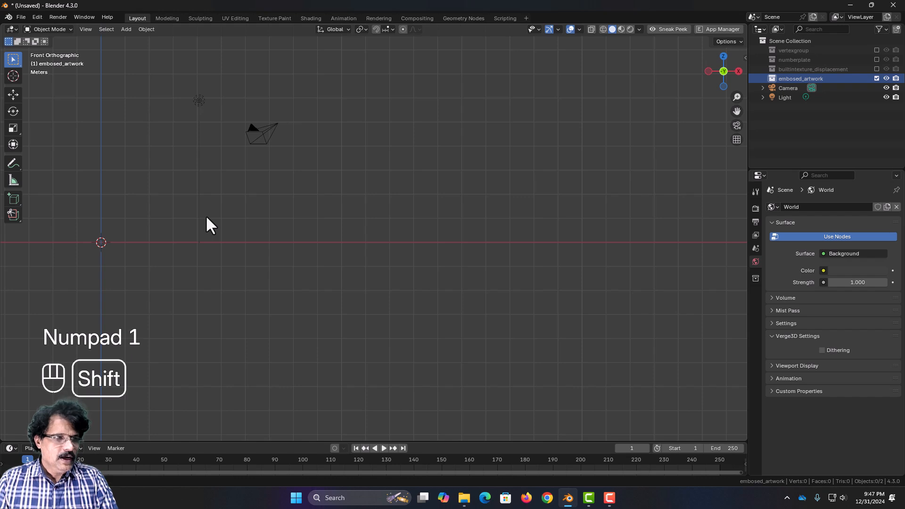
pyautogui.keyDown('shift'); pyautogui.moveTo(206, 219); pyautogui.dragTo(487, 210, button='middle'); pyautogui.keyUp('shift')
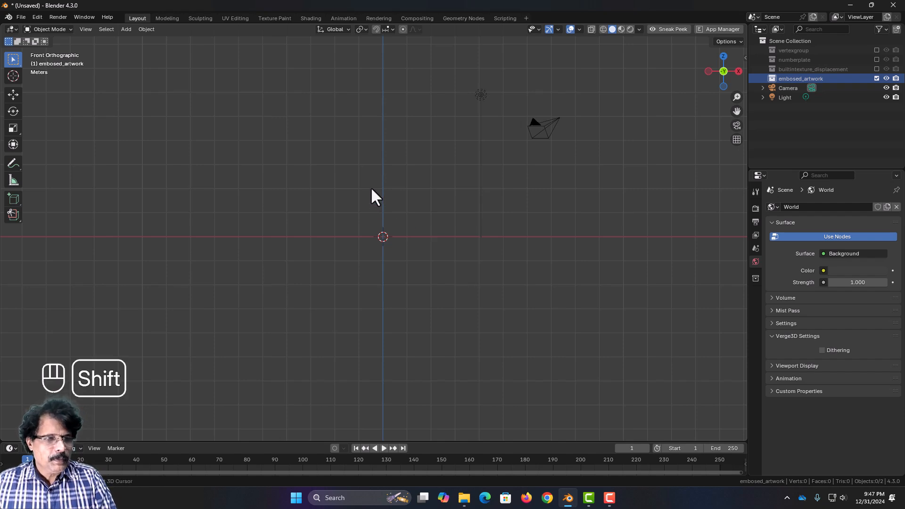
pyautogui.hotkey('shift', 'a')
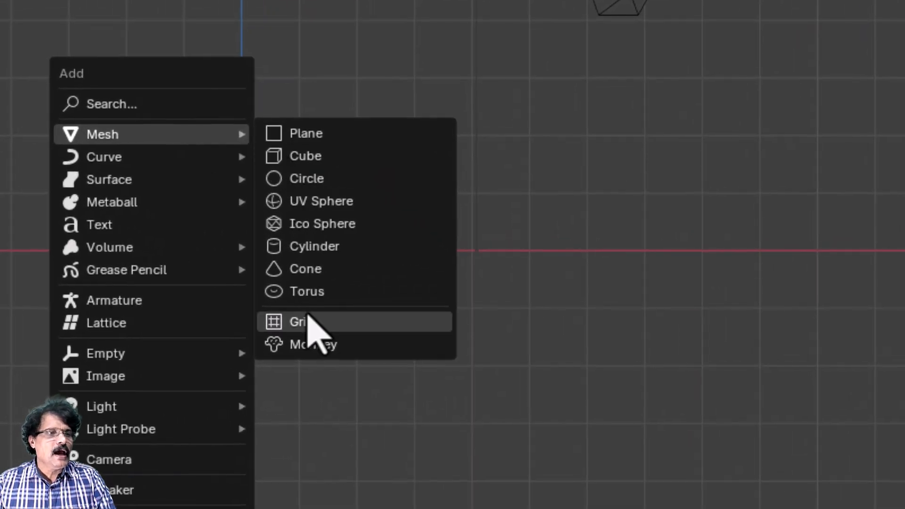
pyautogui.click(326, 247)
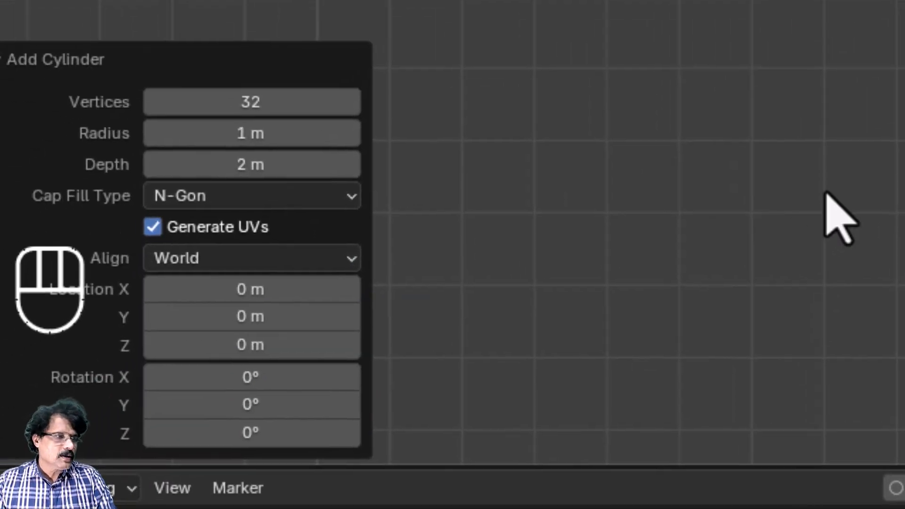
pyautogui.moveTo(251, 101); pyautogui.dragTo(251, 102)
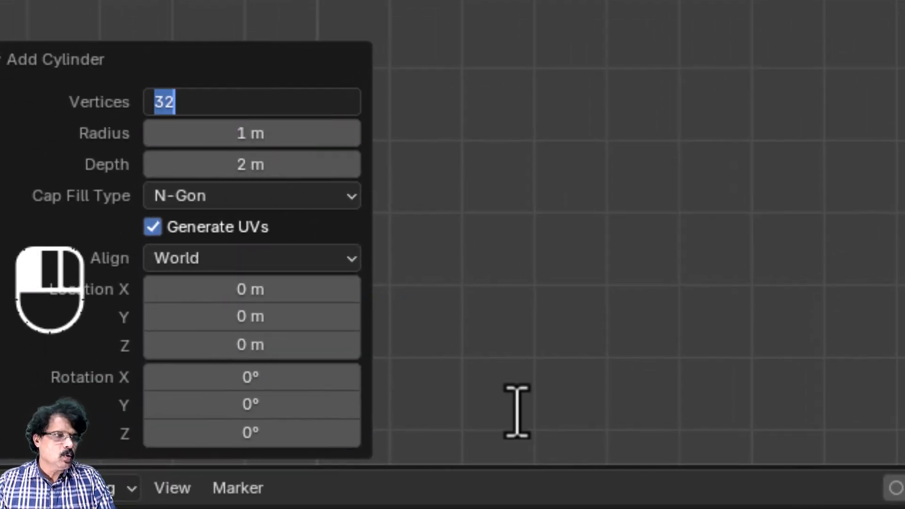
pyautogui.write('12')
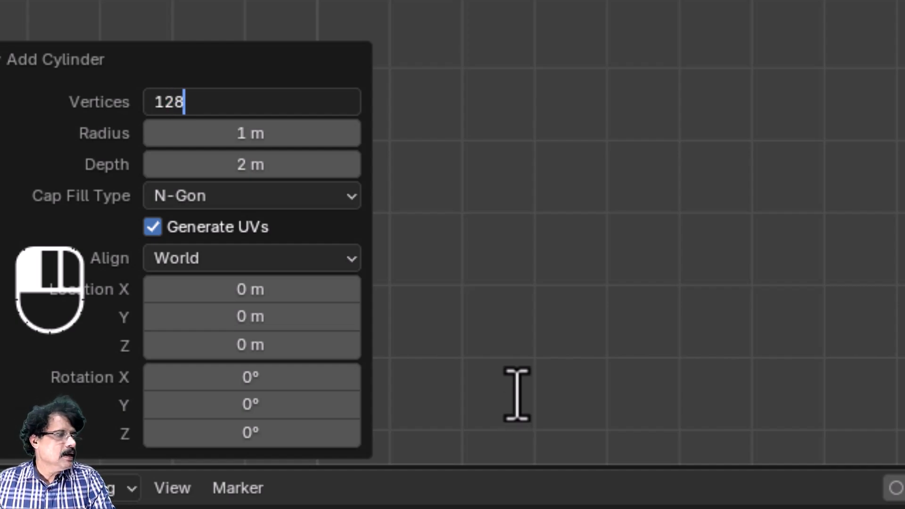
pyautogui.write('8')
pyautogui.press('Return')
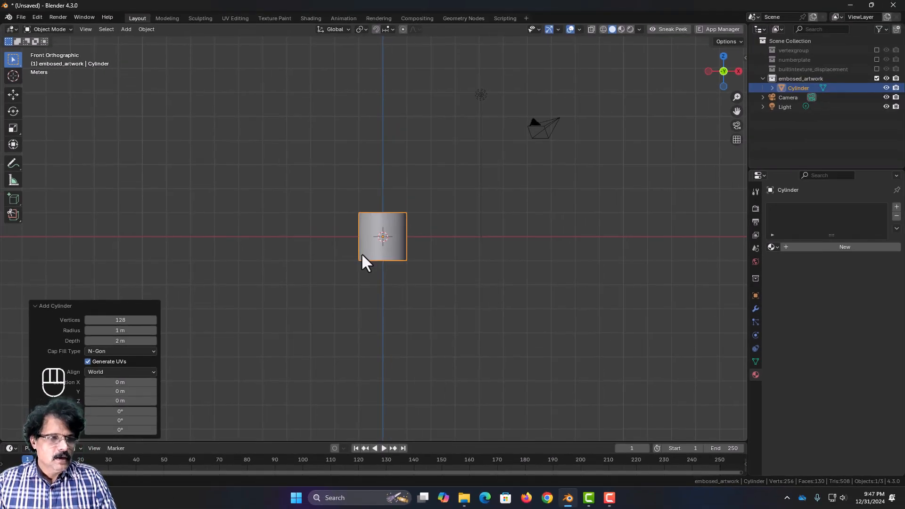
# Step: In Edit Mode, scale the whole cylinder mesh along Z by a factor of 6
pyautogui.press('Tab')
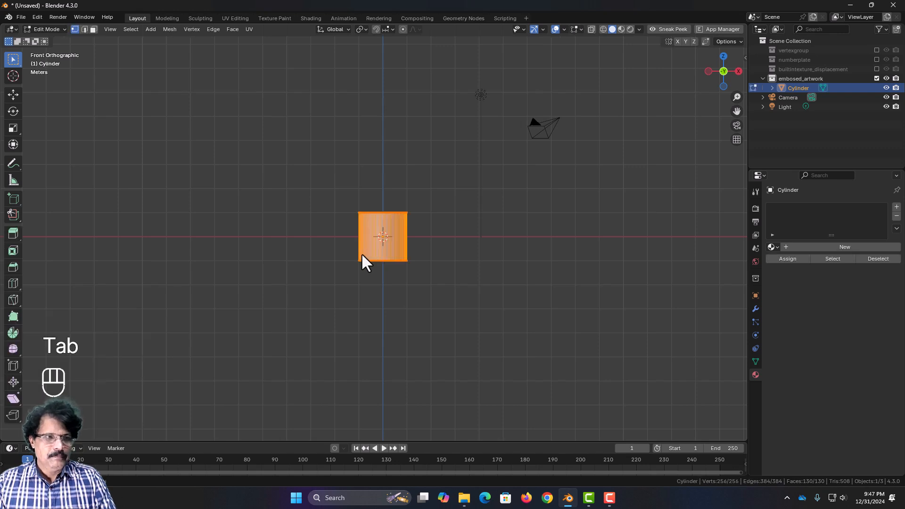
pyautogui.press('s')
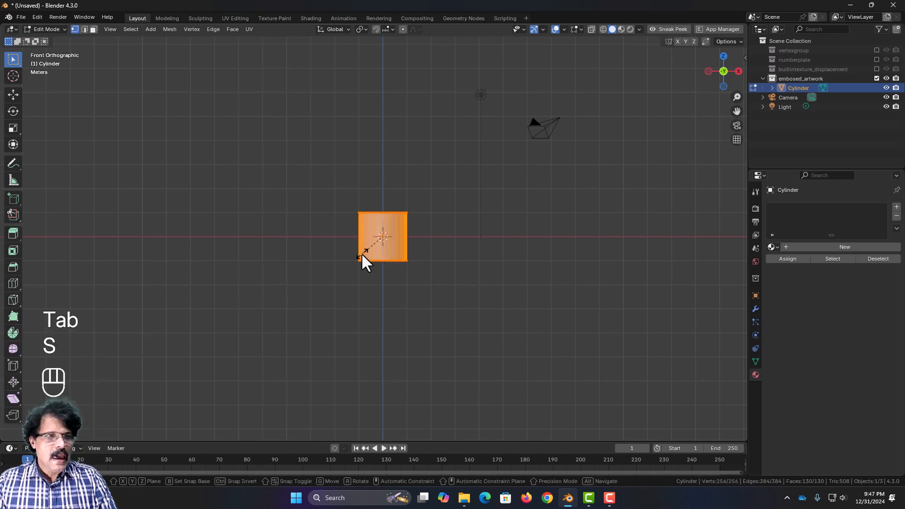
pyautogui.press('z')
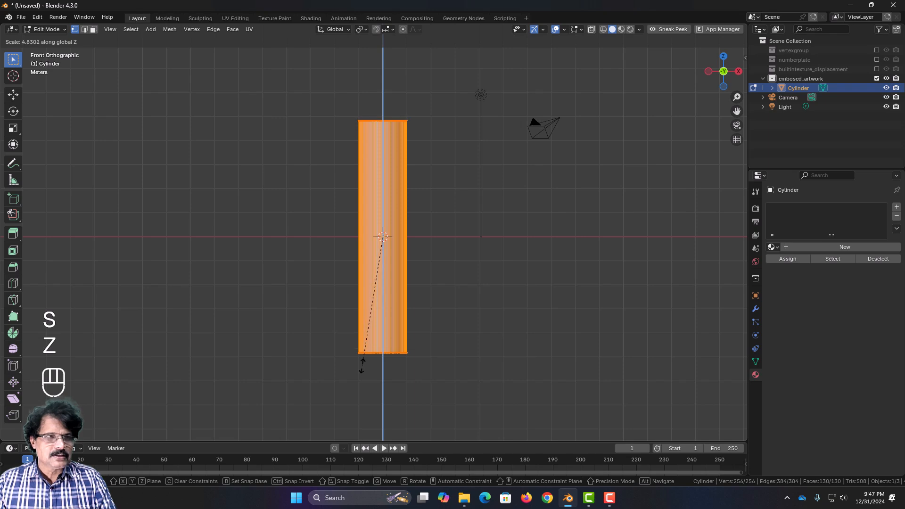
pyautogui.click(362, 369)
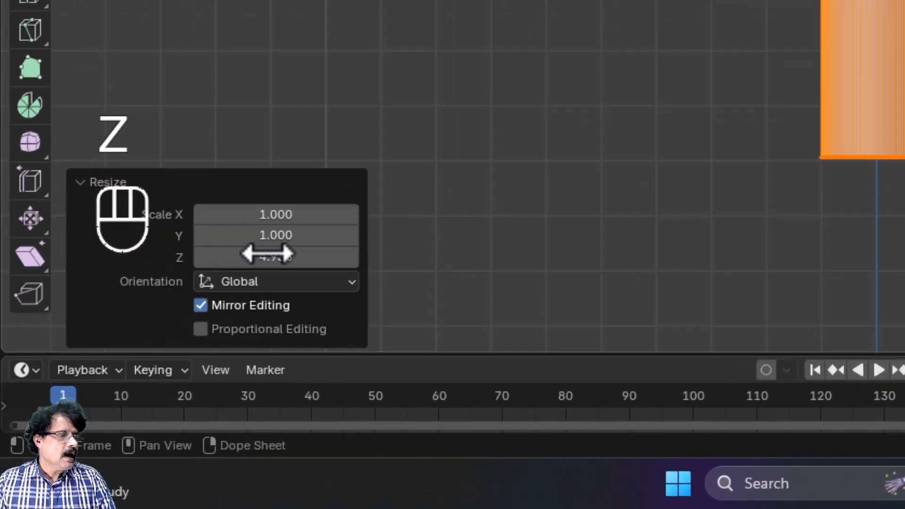
pyautogui.doubleClick(117, 398)
pyautogui.write('6')
pyautogui.press('Return')
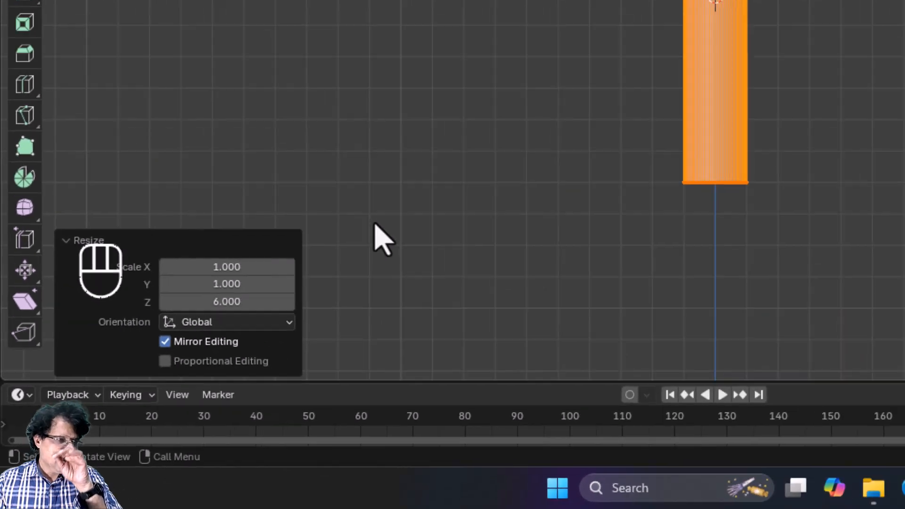
# Step: Add a single horizontal loop cut around the cylinder and slide it close to the base, with a factor of about 0.87
pyautogui.click(409, 376)
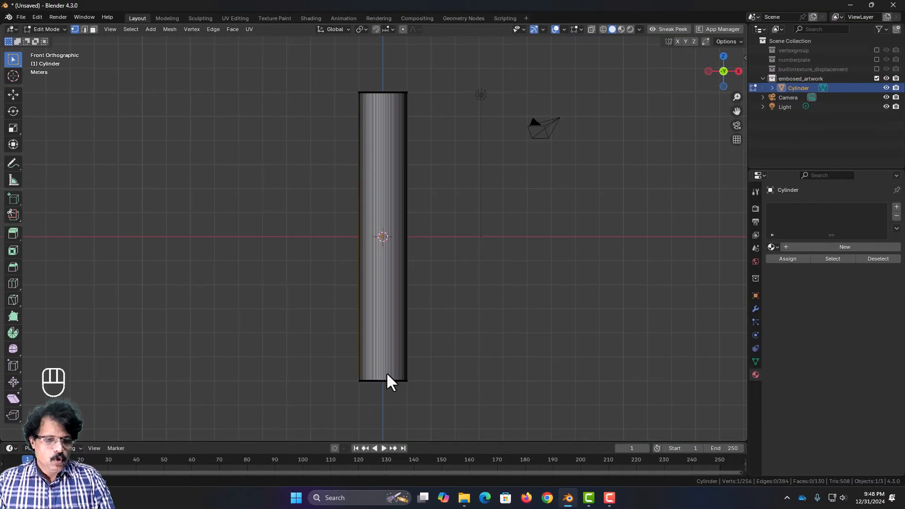
pyautogui.hotkey('ctrl', 'r')
pyautogui.click(386, 372)
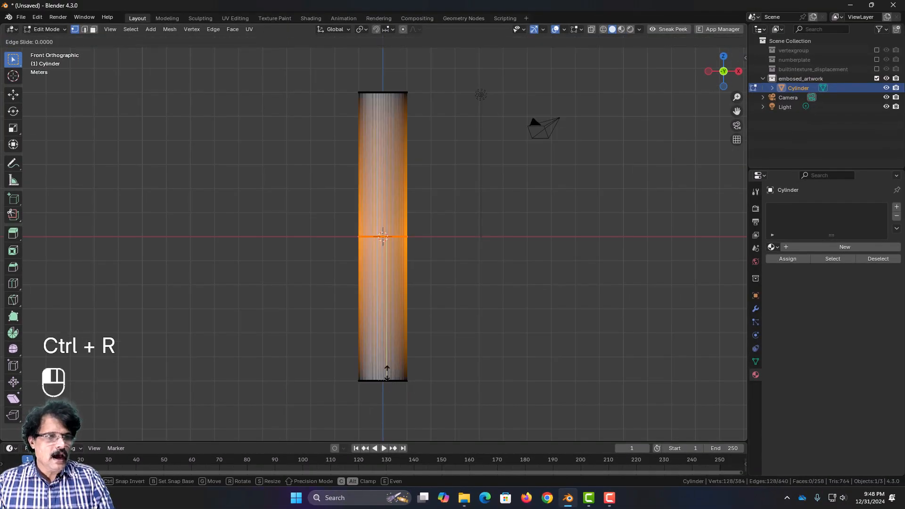
pyautogui.click(394, 84)
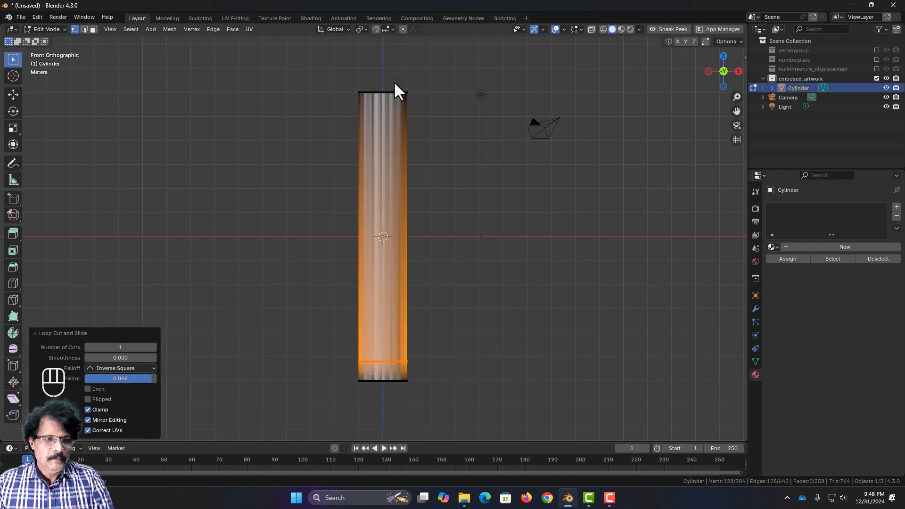
pyautogui.scroll(1, 396, 77)
pyautogui.keyDown('shift'); pyautogui.moveTo(400, 236); pyautogui.dragTo(347, 69, button='middle'); pyautogui.keyUp('shift')
pyautogui.scroll(4, 356, 128)
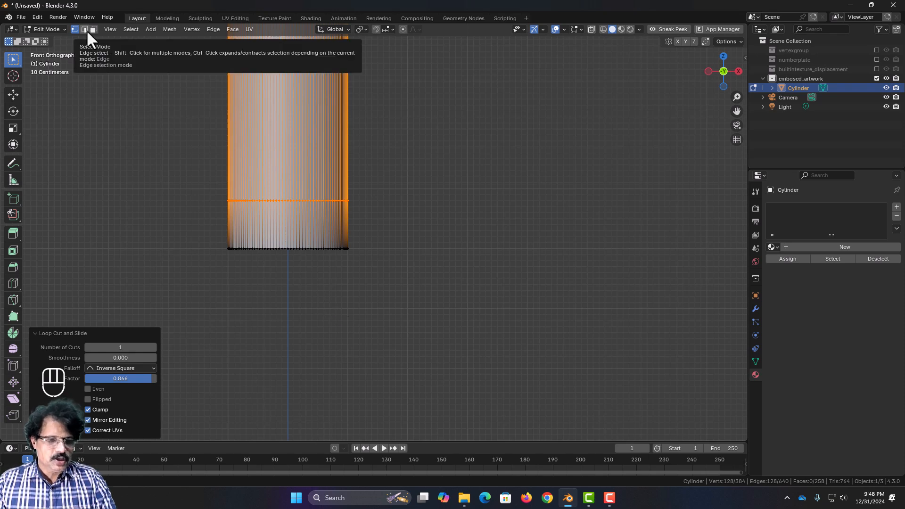
# Step: In edge select mode, select the cylinder's bottom edge loop and scale it up by about 2.19 to flare the base
pyautogui.press('2')
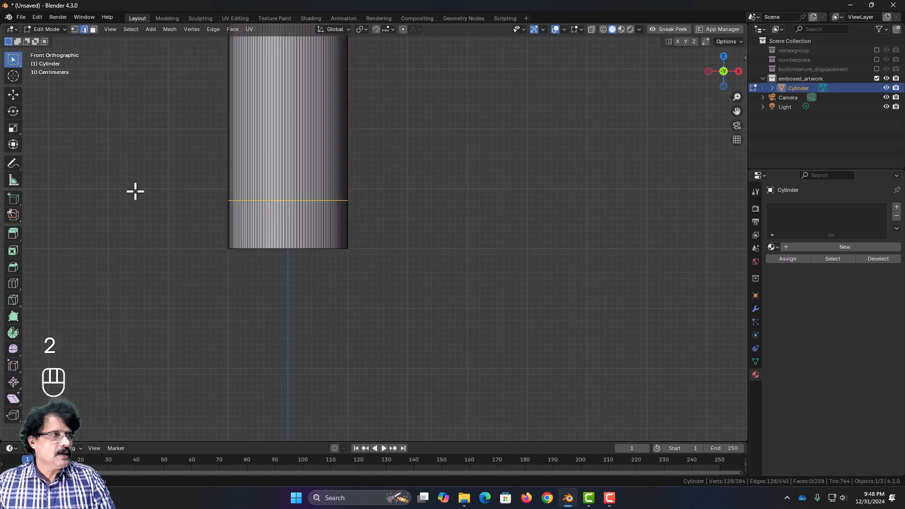
pyautogui.keyDown('alt'); pyautogui.click(284, 251); pyautogui.keyUp('alt')
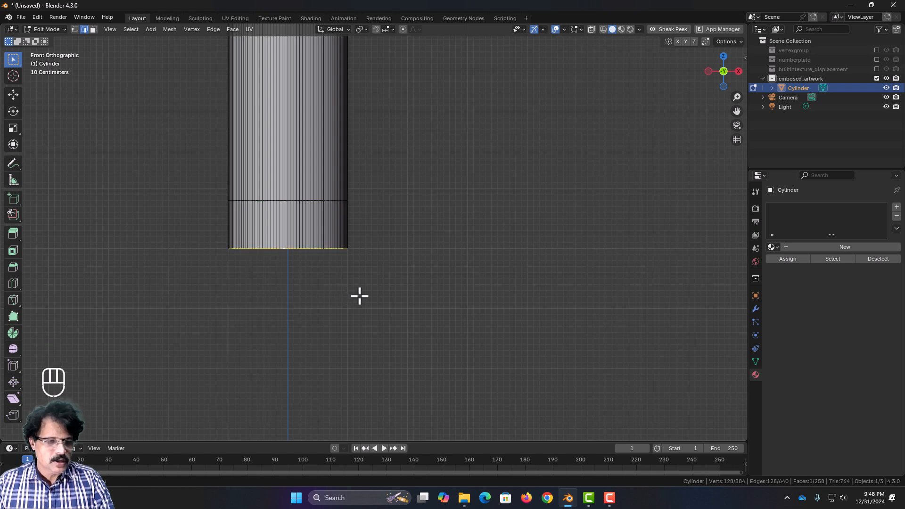
pyautogui.press('s')
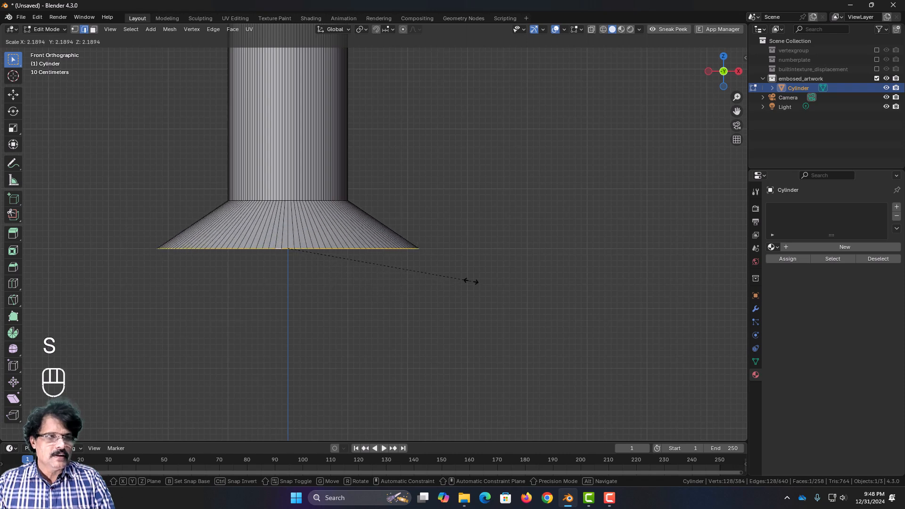
pyautogui.click(471, 281)
# Step: Add a single horizontal loop cut to the shaft and slide it close to the cylinder's top, with a factor of about -0.89
pyautogui.moveTo(317, 321); pyautogui.dragTo(346, 400, button='middle')
pyautogui.scroll(-3, 316, 321)
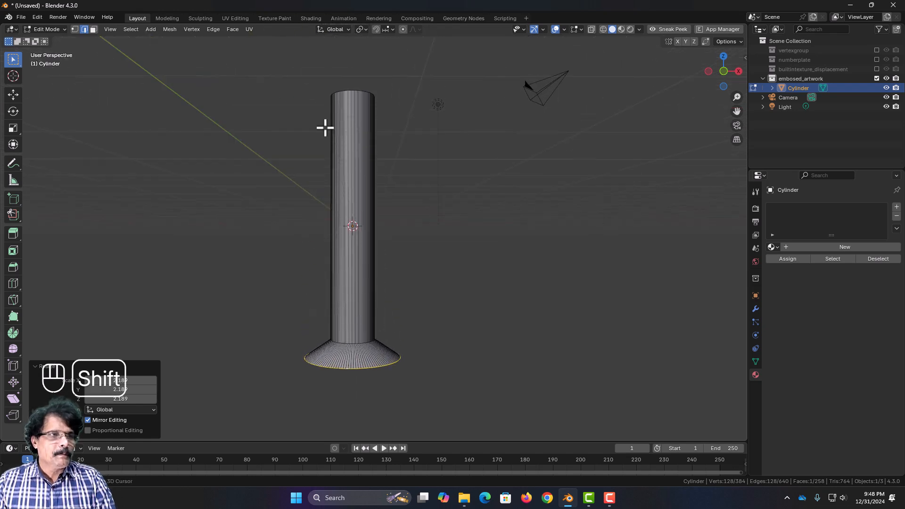
pyautogui.hotkey('ctrl', 'r')
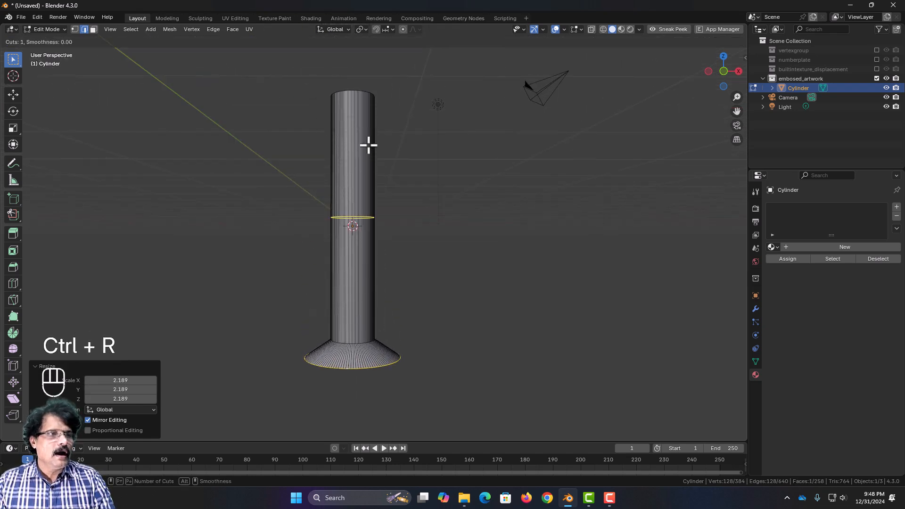
pyautogui.click(368, 144)
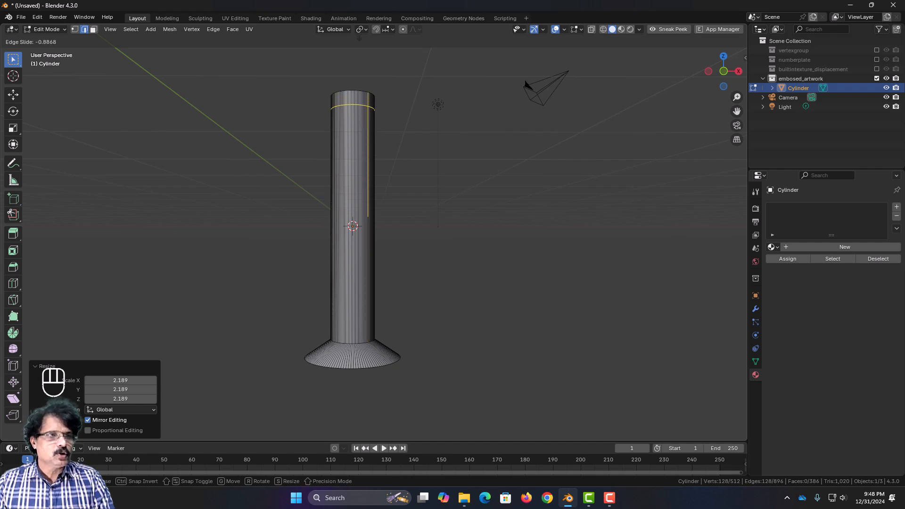
pyautogui.click(360, 40)
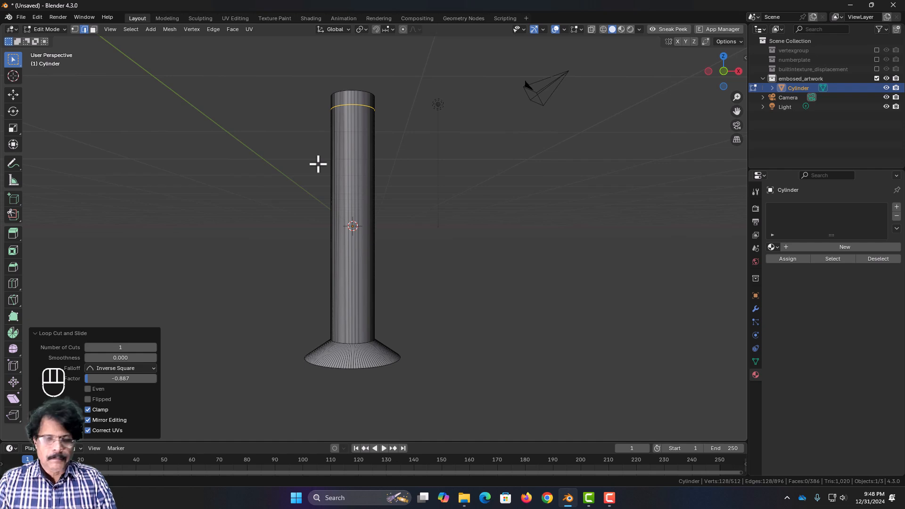
# Step: In front view, select the cylinder's top edge loop and scale it up by about 2.02 to flare the top
pyautogui.press('KP_1')
pyautogui.scroll(2, 332, 128)
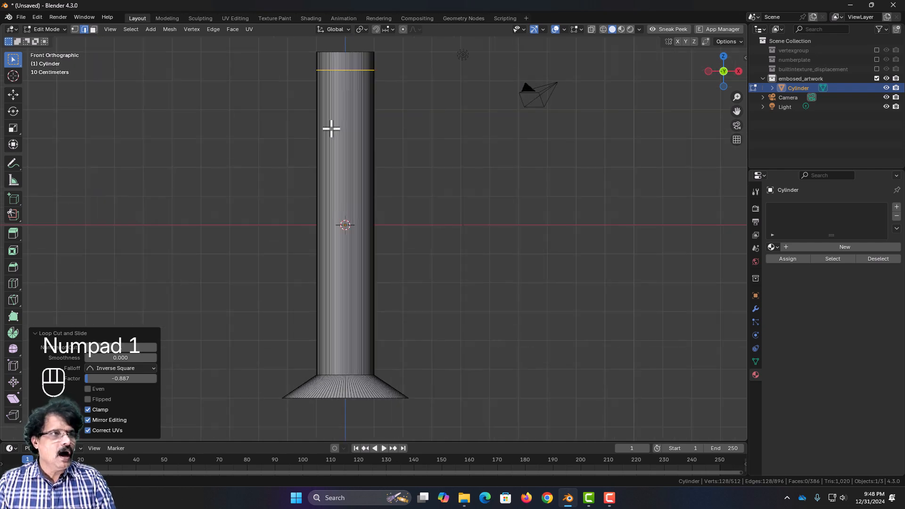
pyautogui.keyDown('alt'); pyautogui.click(349, 51); pyautogui.keyUp('alt')
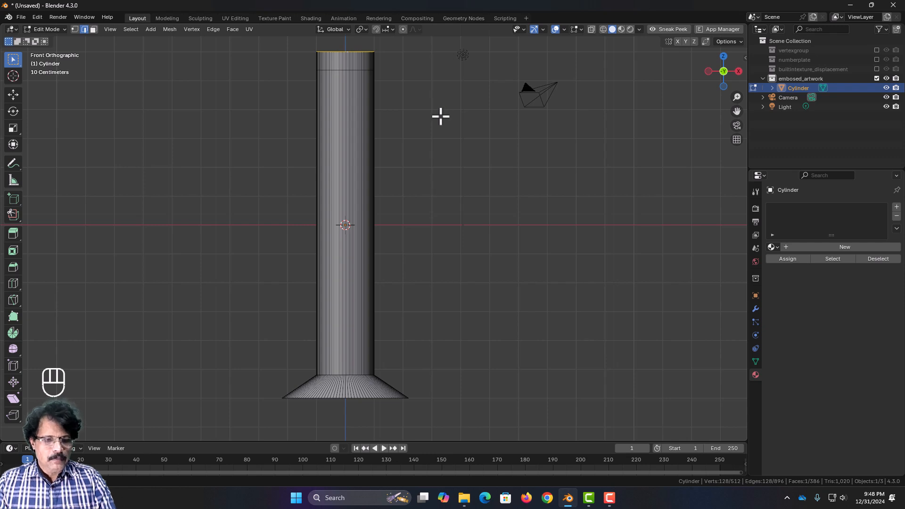
pyautogui.press('s')
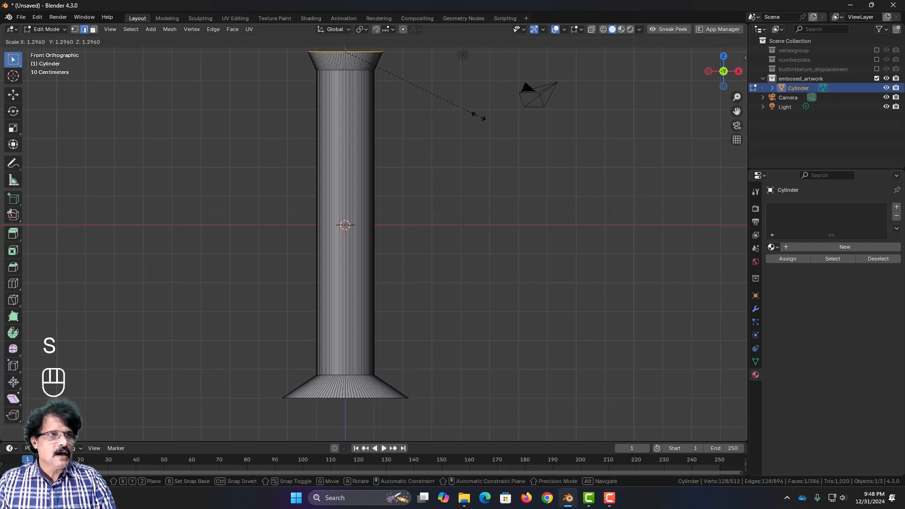
pyautogui.click(564, 125)
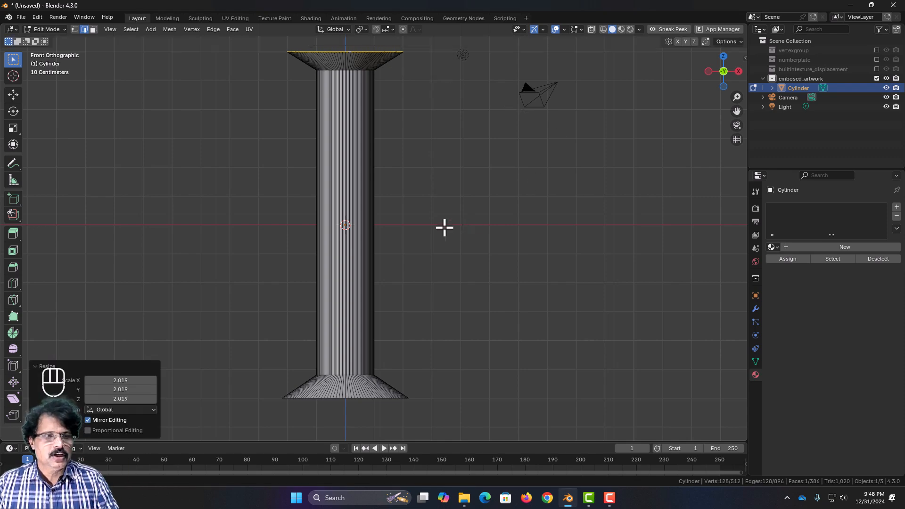
# Step: Add two evenly spaced horizontal loop cuts to the shaft between the flared ends, without sliding them
pyautogui.moveTo(444, 228); pyautogui.dragTo(451, 246, button='middle')
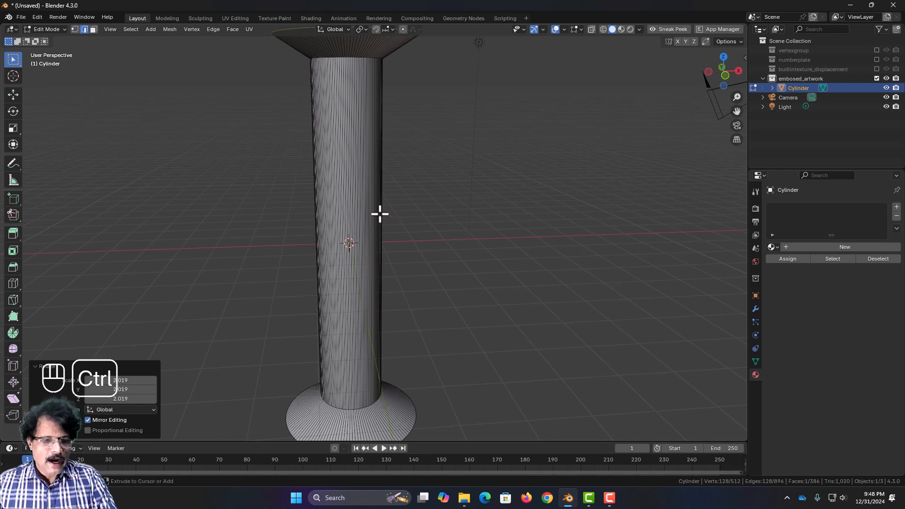
pyautogui.hotkey('ctrl', 'r')
pyautogui.scroll(1, 380, 214)
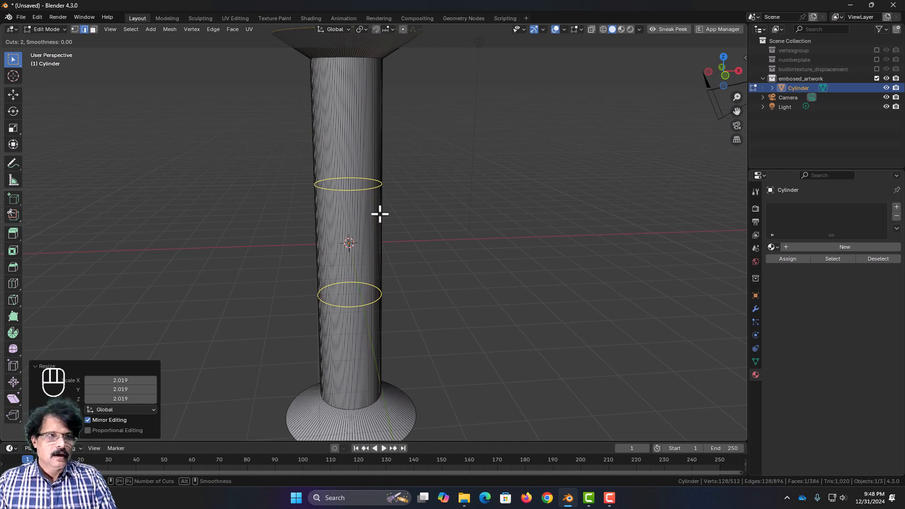
pyautogui.click(380, 214)
pyautogui.click(379, 214)
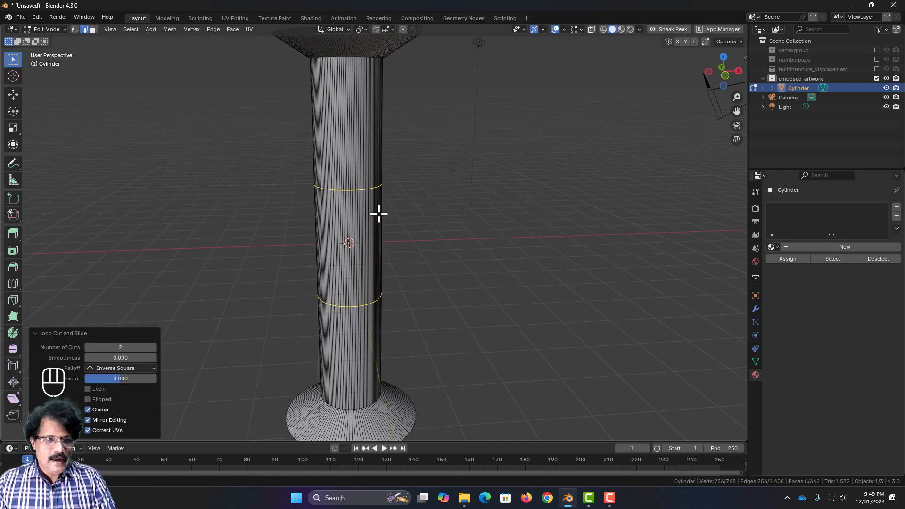
# Step: Spread the two new edge loops apart towards the flared ends by scaling them along Z by about 2.66
pyautogui.press('s')
pyautogui.press('z')
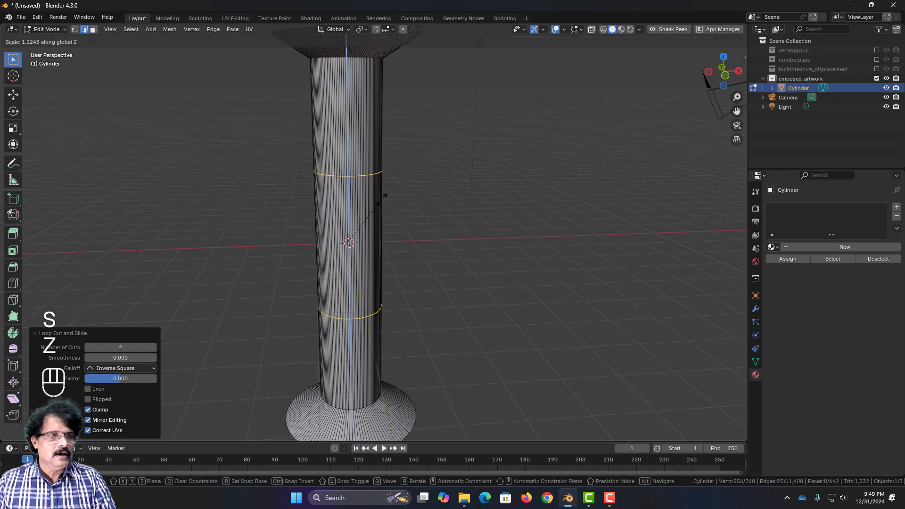
pyautogui.click(409, 153)
# Step: Subdivide the shaft's long middle section with 100 evenly spaced horizontal loop cuts, keeping the slide factor at 0
pyautogui.scroll(-3, 357, 245)
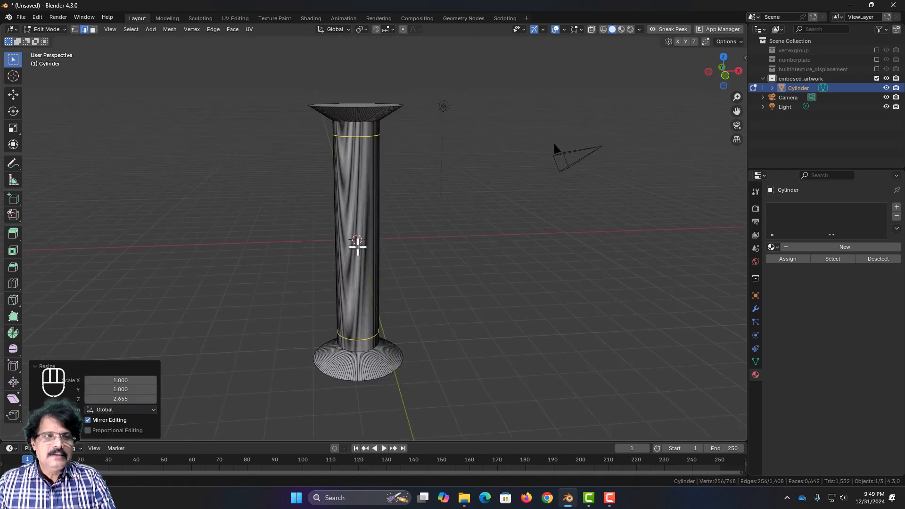
pyautogui.moveTo(359, 240); pyautogui.dragTo(364, 227, button='middle')
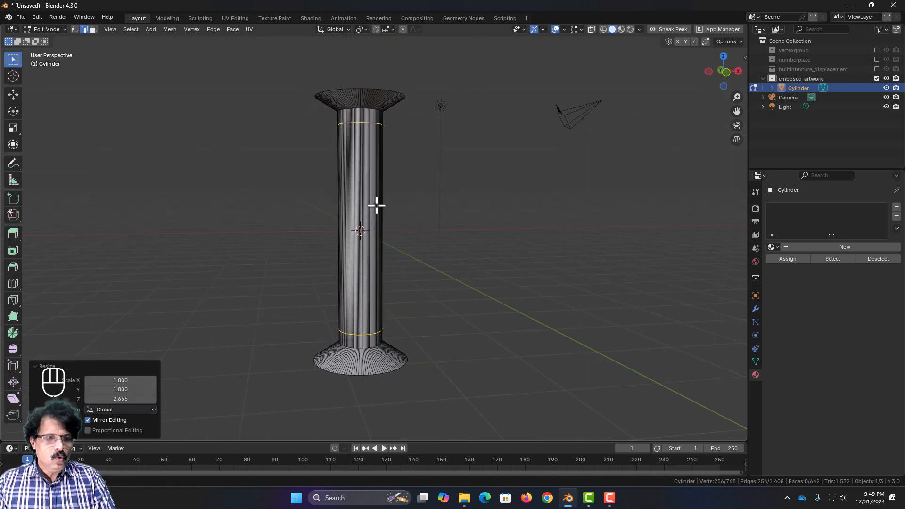
pyautogui.hotkey('ctrl', 'r')
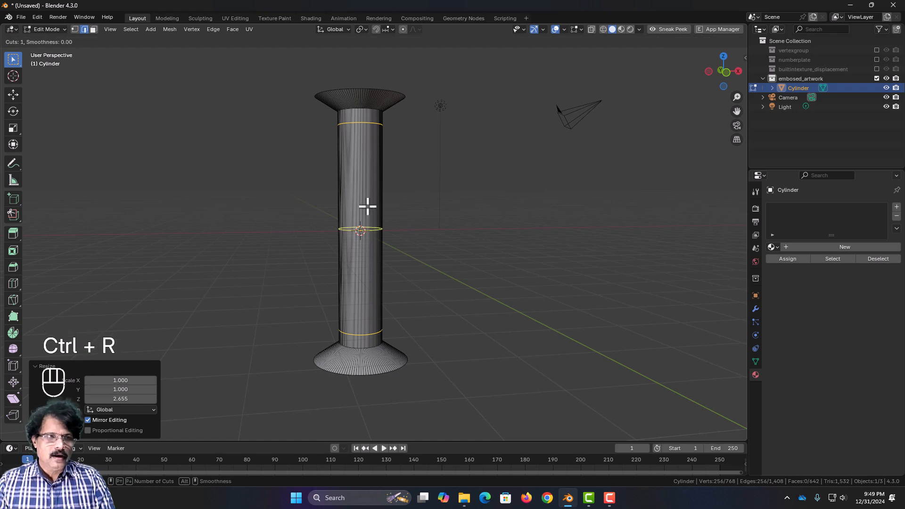
pyautogui.scroll(13, 367, 206)
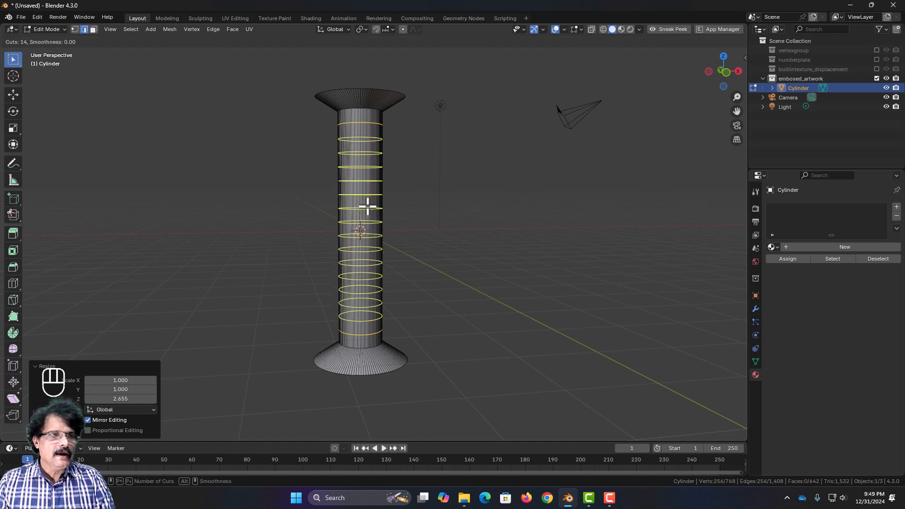
pyautogui.scroll(11, 367, 205)
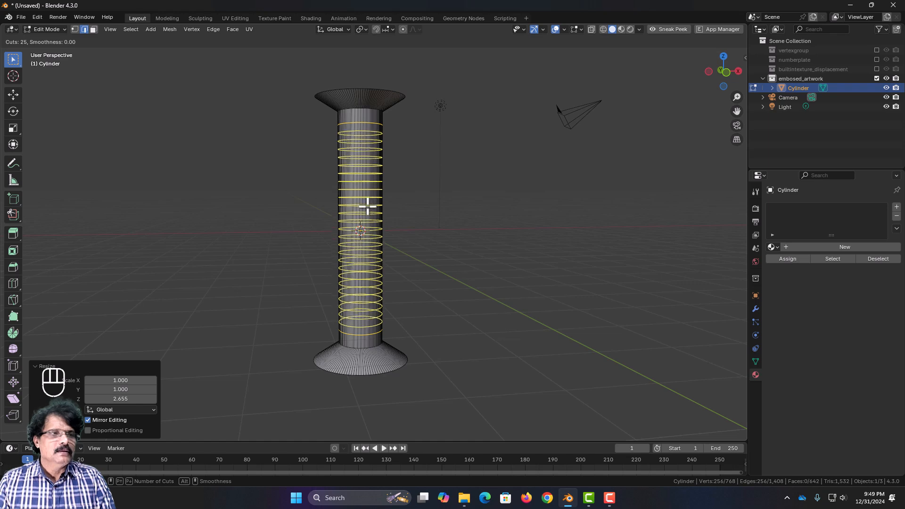
pyautogui.scroll(1, 367, 206)
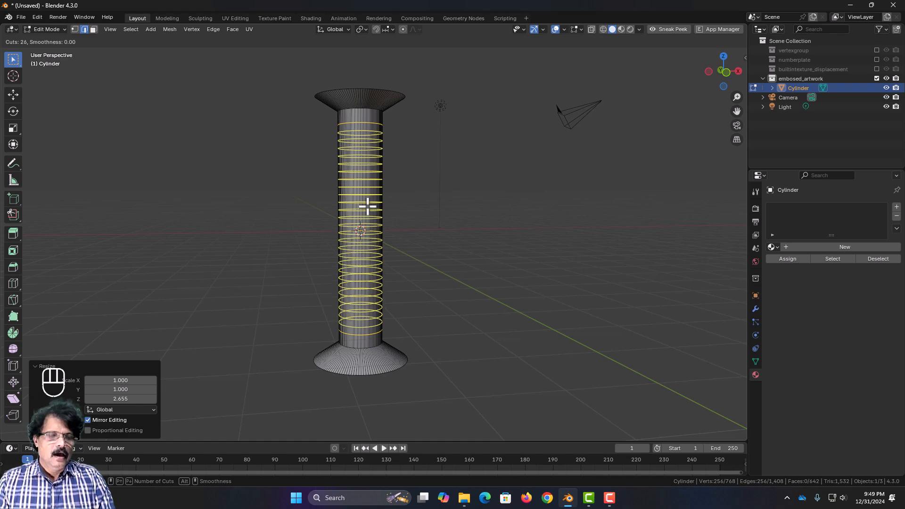
pyautogui.click(368, 206)
pyautogui.rightClick(367, 206)
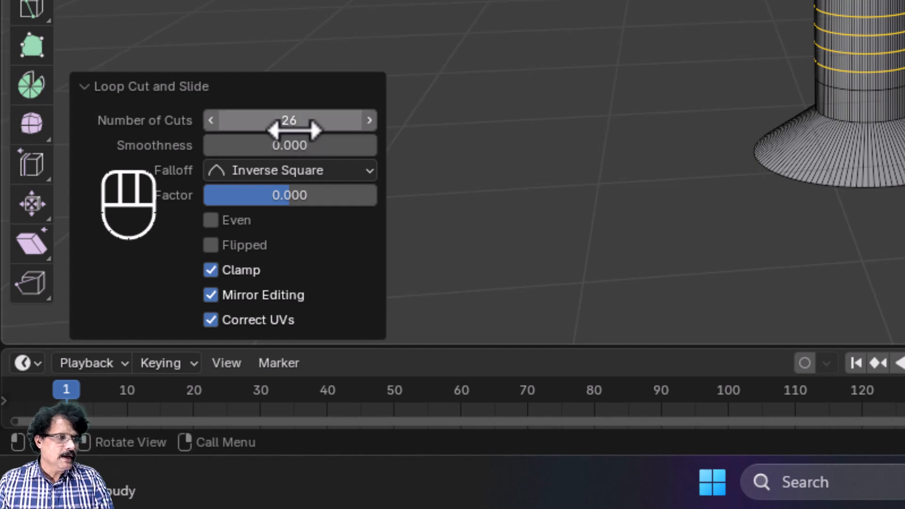
pyautogui.moveTo(294, 122); pyautogui.dragTo(295, 121)
pyautogui.write('100')
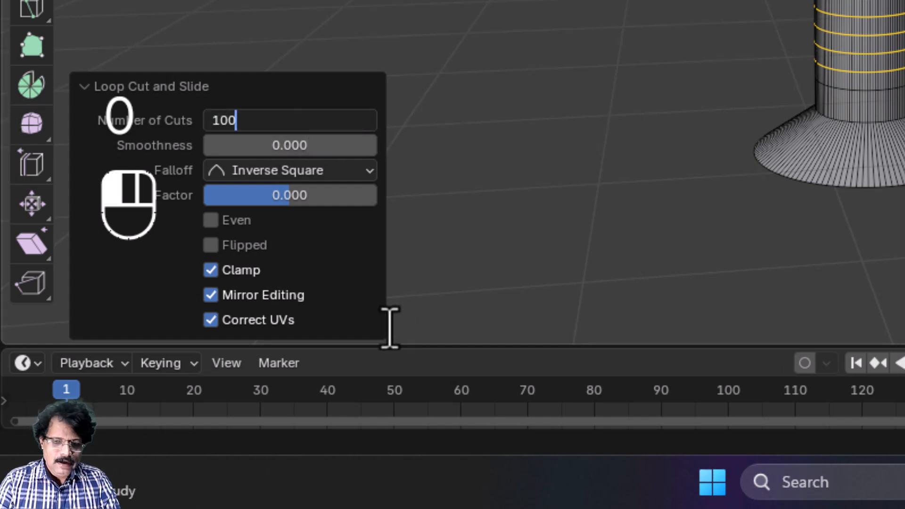
pyautogui.press('Return')
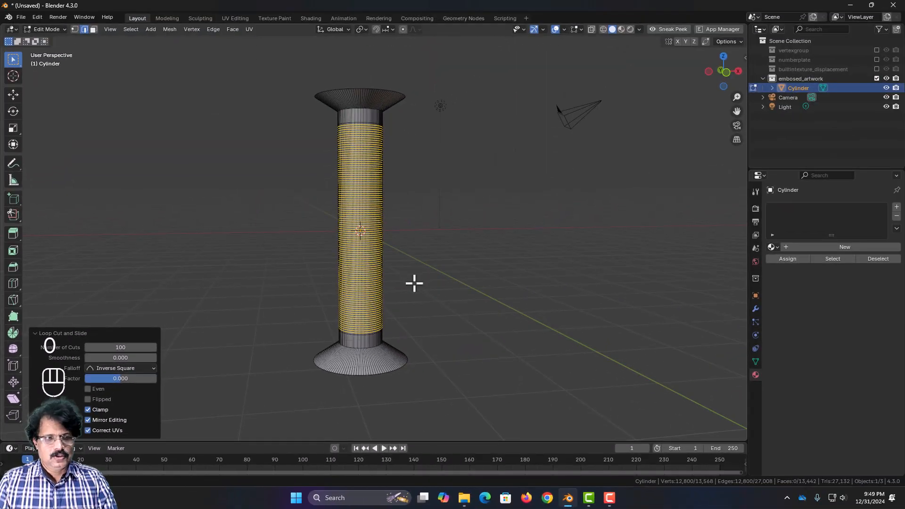
# Step: Create a vertex group on the cylinder mesh and name it "embos"
pyautogui.moveTo(414, 282); pyautogui.dragTo(458, 295, button='middle')
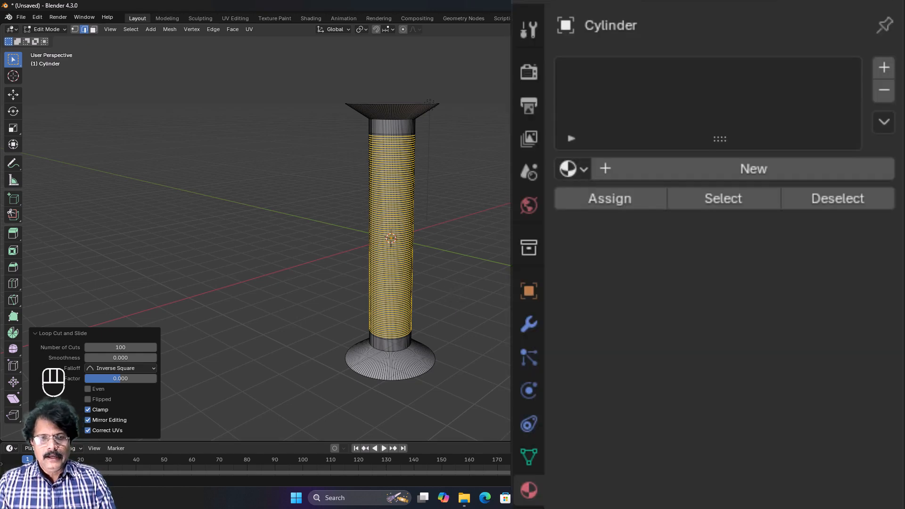
pyautogui.click(529, 458)
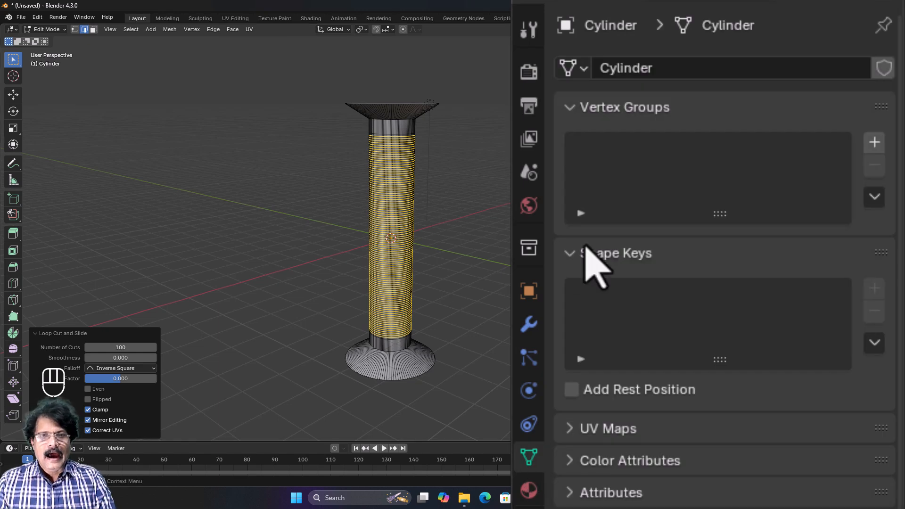
pyautogui.click(874, 142)
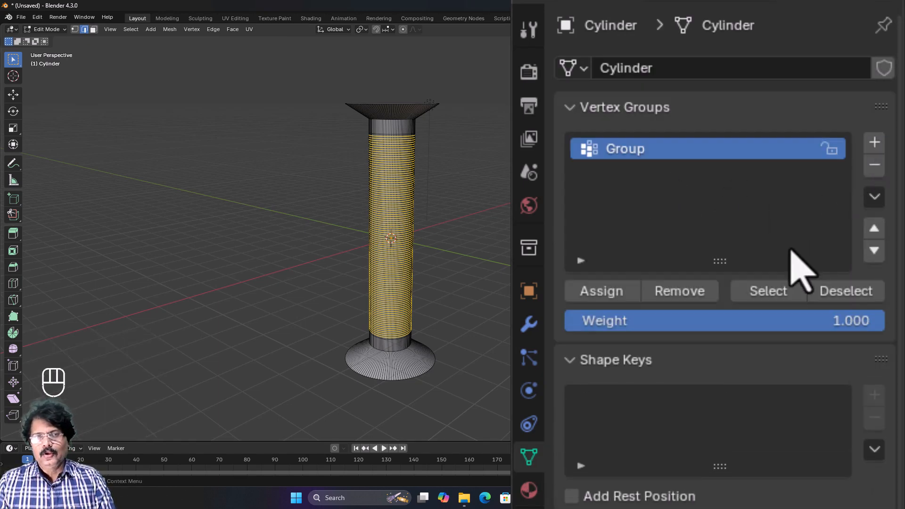
pyautogui.doubleClick(646, 150)
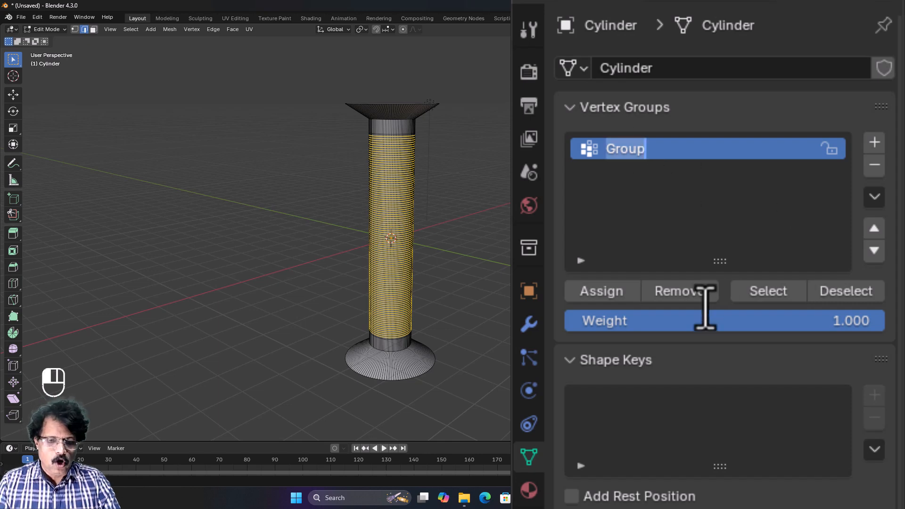
pyautogui.write('embos')
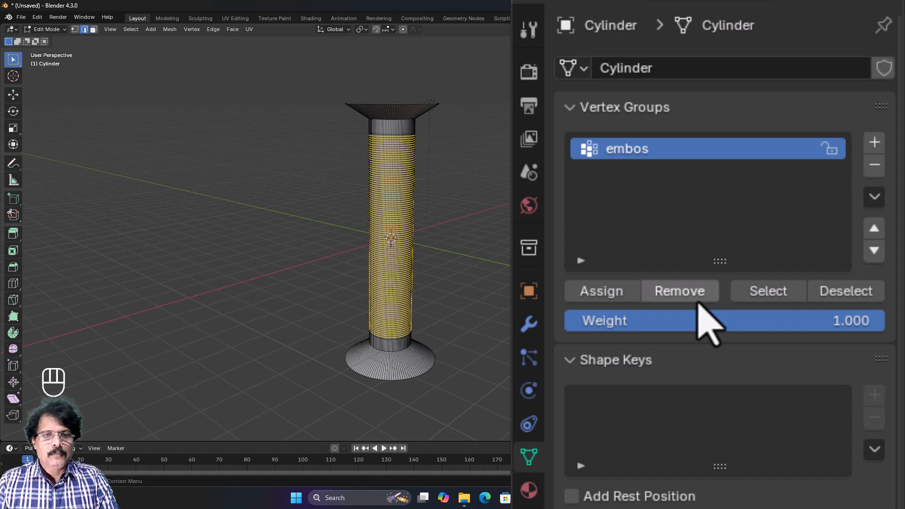
# Step: In vertex select mode, assign the selected vertices of the shaft's subdivided middle section to the "embos" vertex group with weight 1.000
pyautogui.click(74, 29)
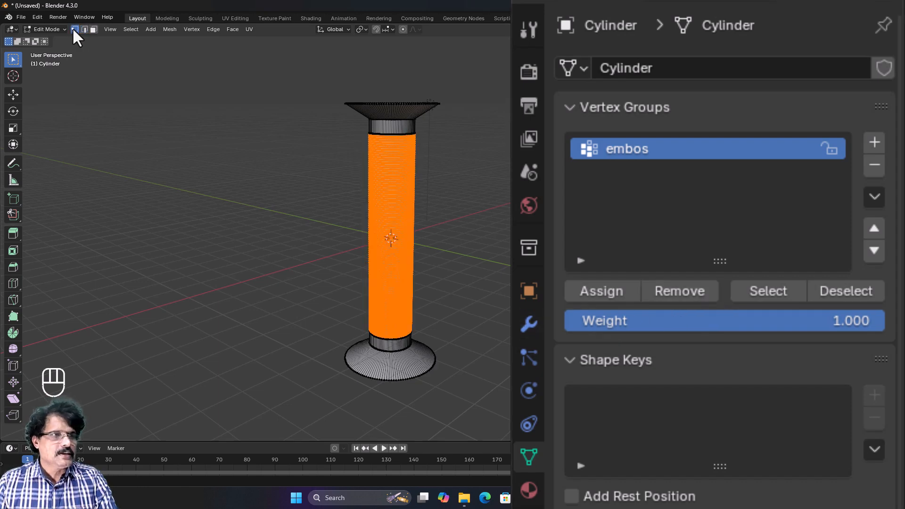
pyautogui.moveTo(470, 316)
pyautogui.mouseDown(button='middle')
pyautogui.moveTo(400, 315)
pyautogui.moveTo(278, 289)
pyautogui.moveTo(485, 307)
pyautogui.mouseUp(button='middle')
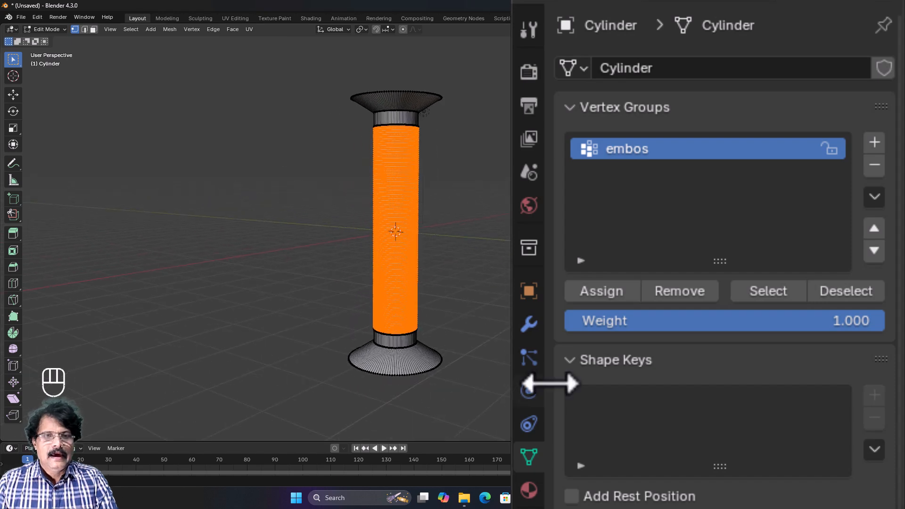
pyautogui.click(627, 294)
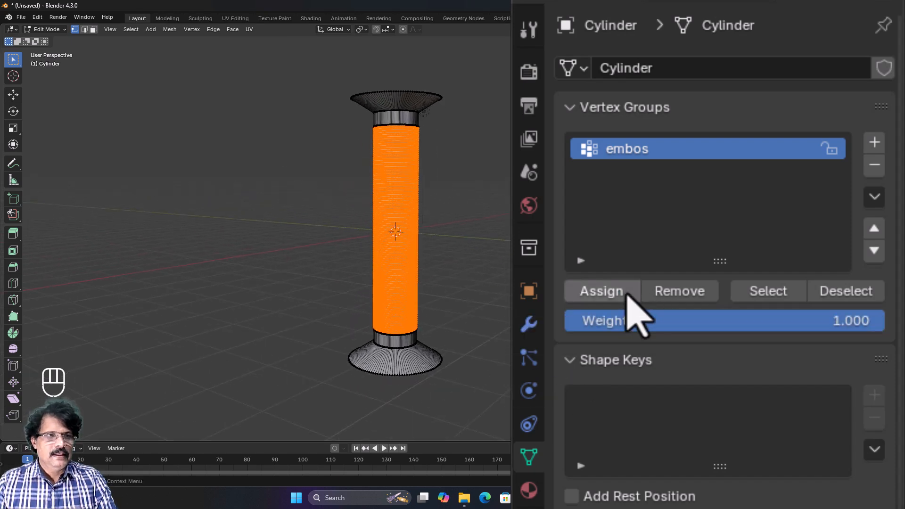
# Step: Check the vertex group's coverage by deselecting everything and selecting the vertices of "embos" again
pyautogui.click(497, 283)
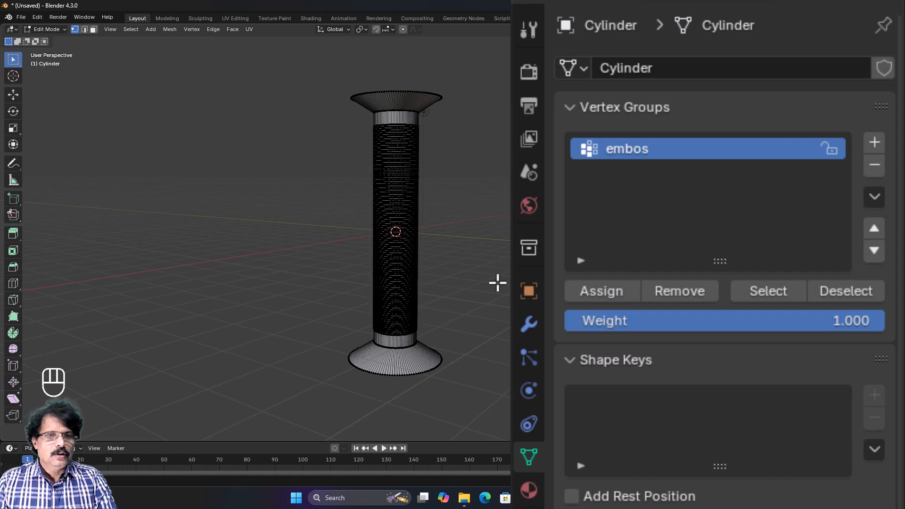
pyautogui.click(766, 292)
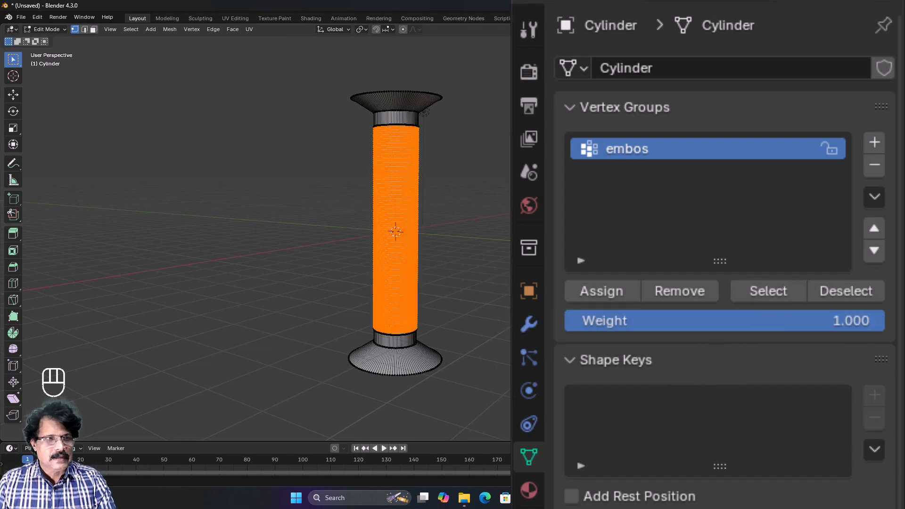
pyautogui.scroll(-2, 400, 231)
pyautogui.scroll(4, 400, 231)
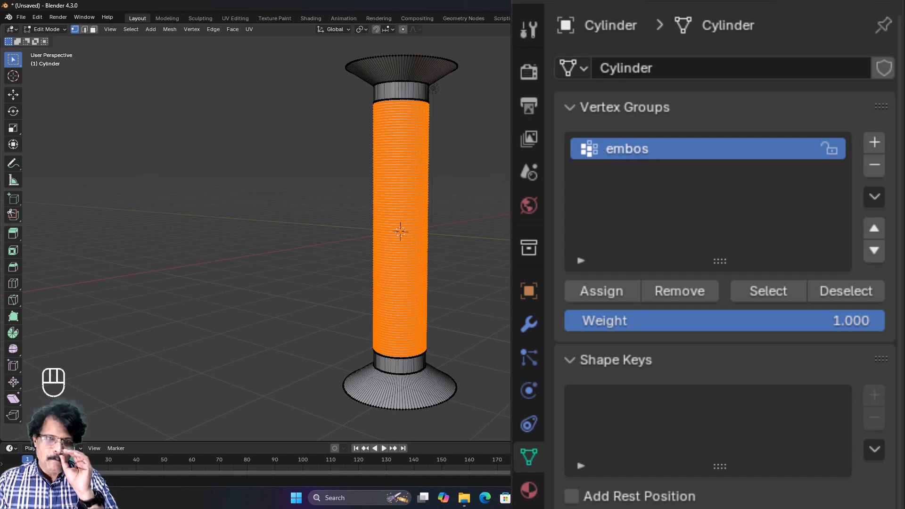
# Step: Return the cylinder to Object Mode in front view and close the pillar_artwork.jpg preview
pyautogui.press('KP_1')
pyautogui.press('Tab')
pyautogui.scroll(2, 410, 231)
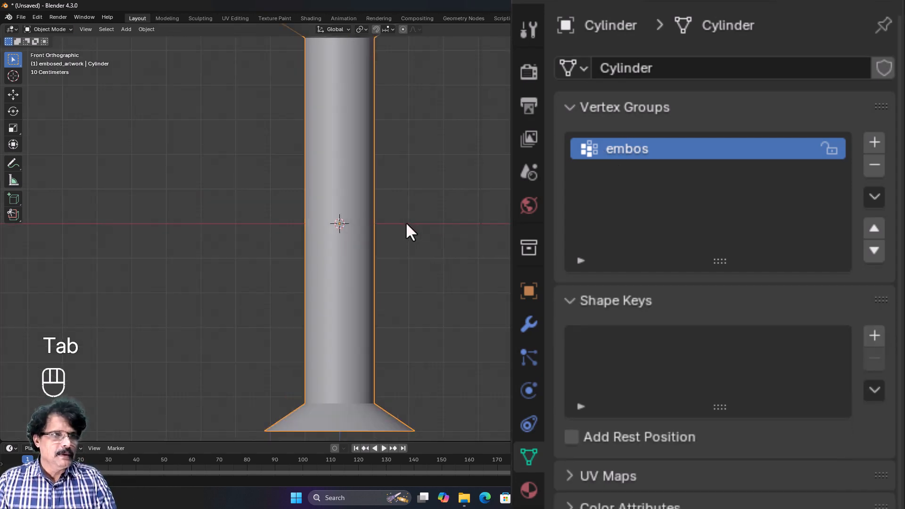
pyautogui.scroll(-2, 401, 234)
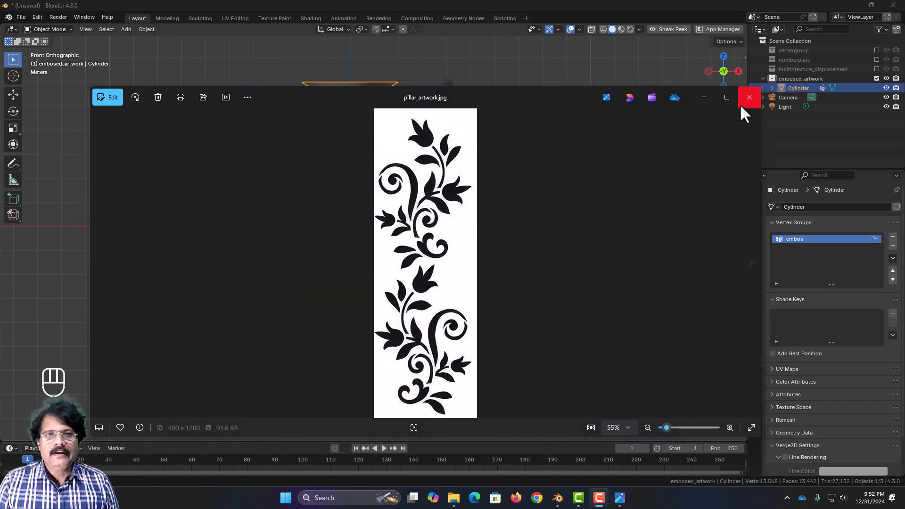
pyautogui.click(749, 97)
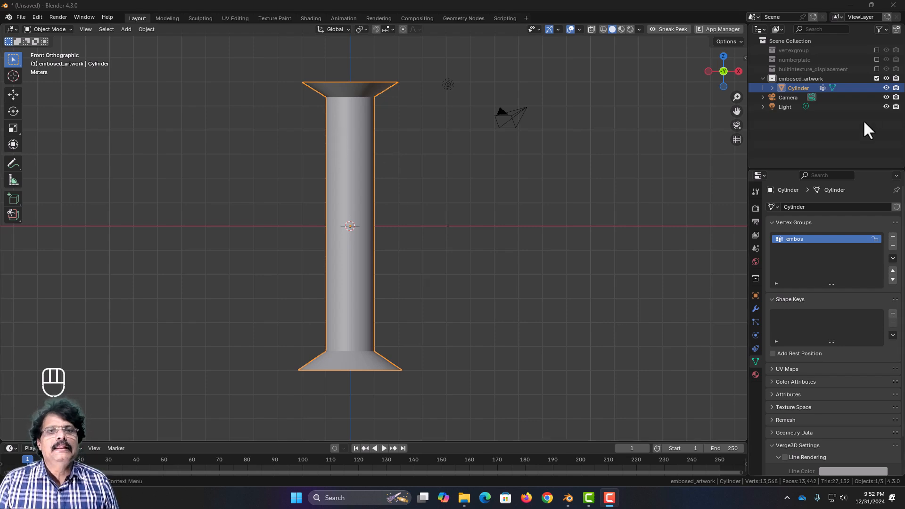
# Step: Rename the Cylinder object in the embosed_artwork collection as "carved_pillar"
pyautogui.doubleClick(801, 87)
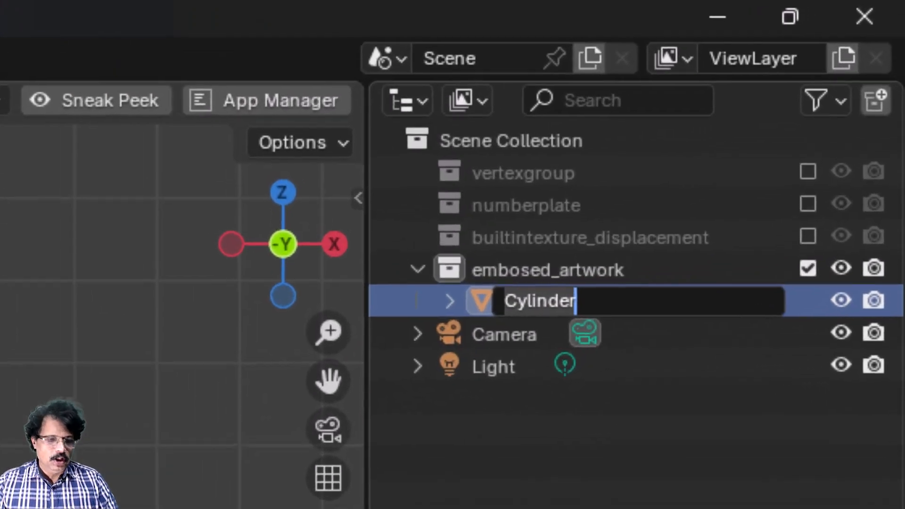
pyautogui.write('carbed_')
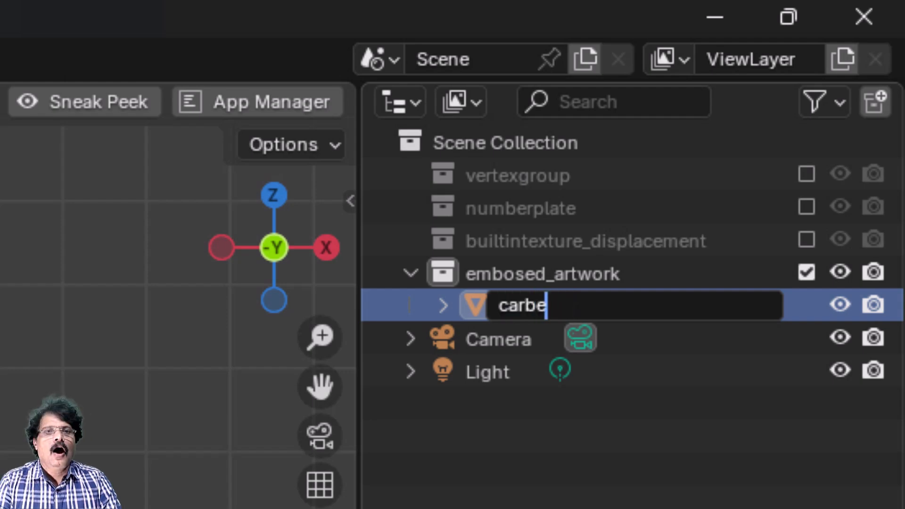
pyautogui.press('BackSpace')
pyautogui.press('BackSpace')
pyautogui.press('BackSpace')
pyautogui.press('BackSpace')
pyautogui.write('ved_pillar')
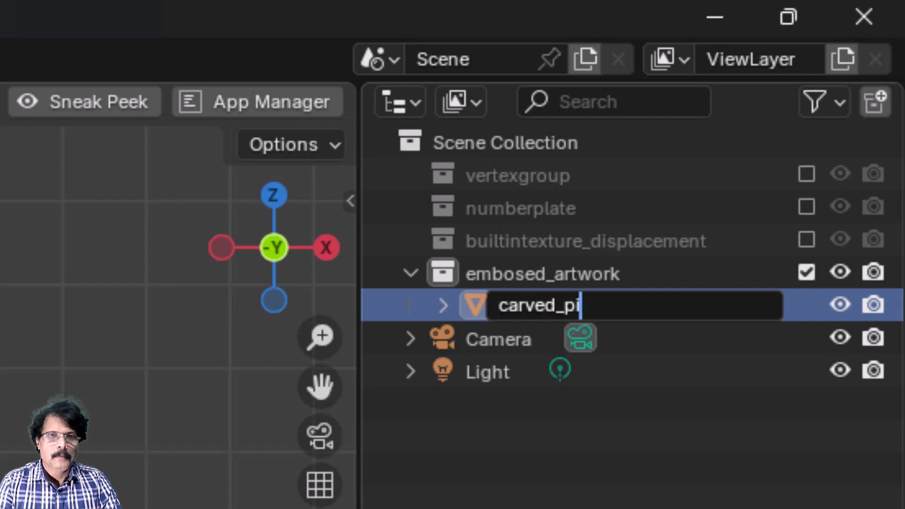
pyautogui.press('Return')
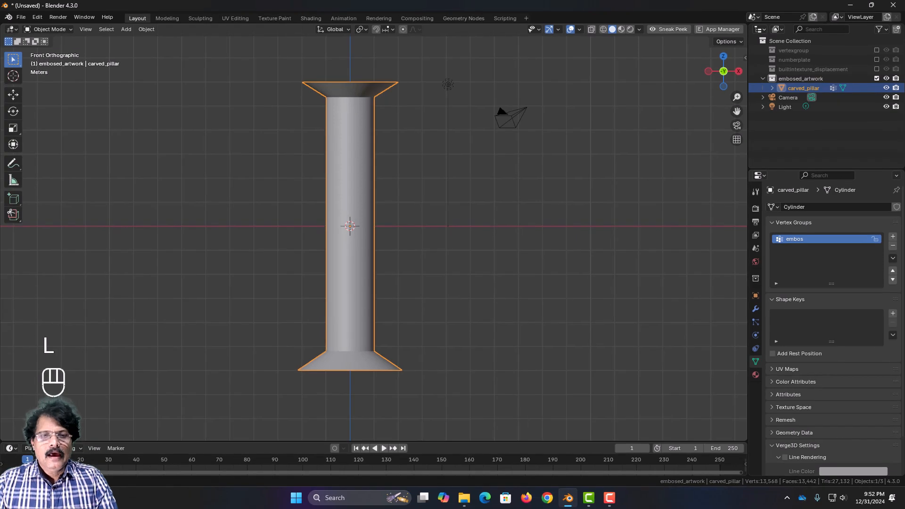
# Step: Add a Displace modifier to the carved_pillar object
pyautogui.click(755, 309)
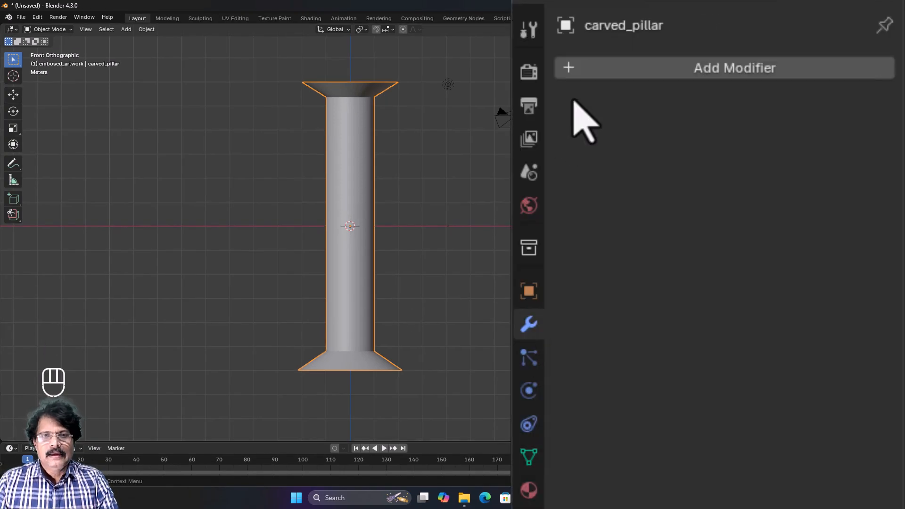
pyautogui.click(580, 71)
pyautogui.moveTo(580, 71)
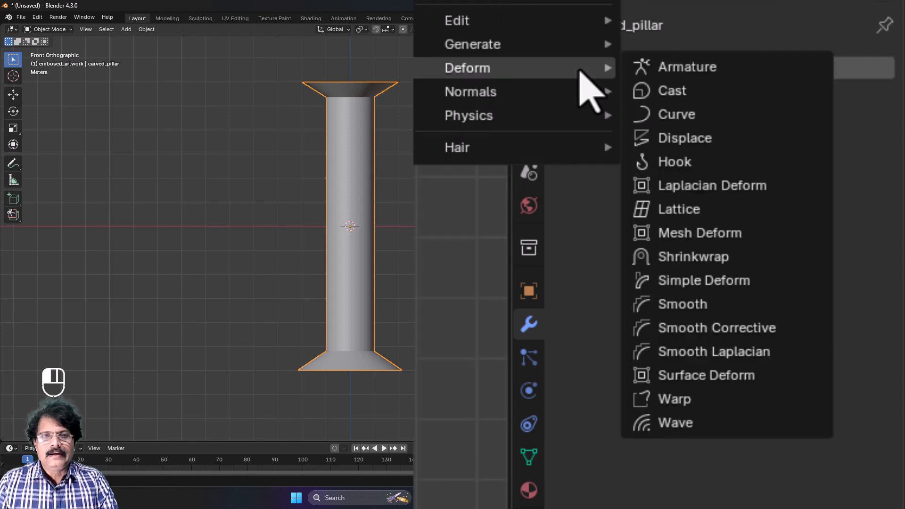
pyautogui.click(683, 145)
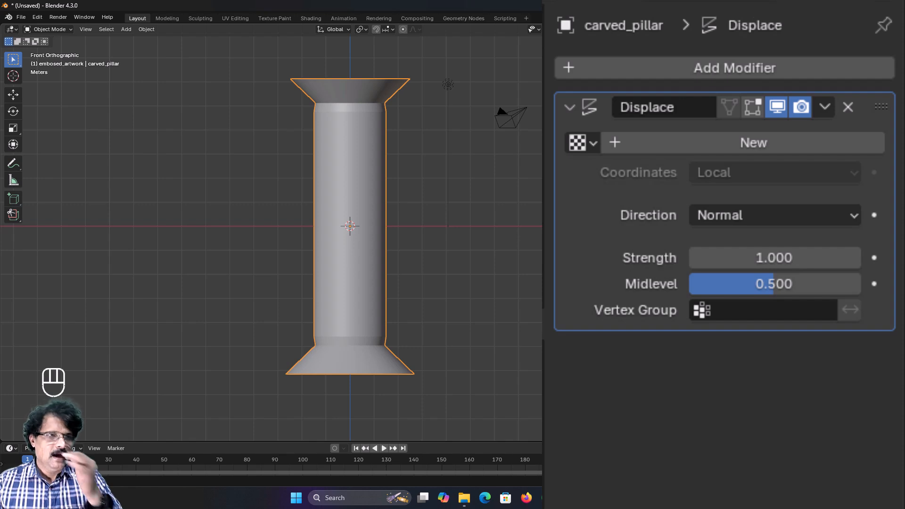
# Step: Limit the Displace modifier to the "embos" vertex group and inspect the shaft from several angles
pyautogui.moveTo(495, 267)
pyautogui.mouseDown(button='middle')
pyautogui.moveTo(484, 259)
pyautogui.moveTo(479, 299)
pyautogui.moveTo(488, 253)
pyautogui.mouseUp(button='middle')
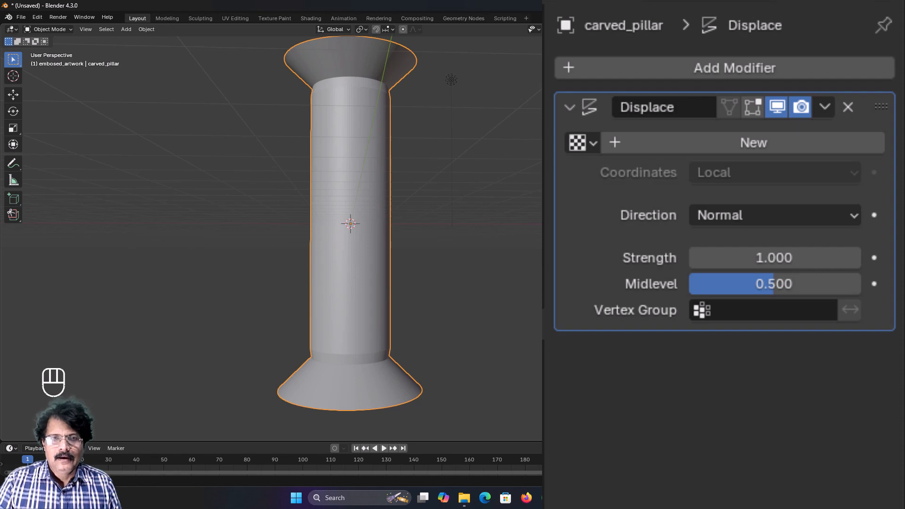
pyautogui.click(733, 310)
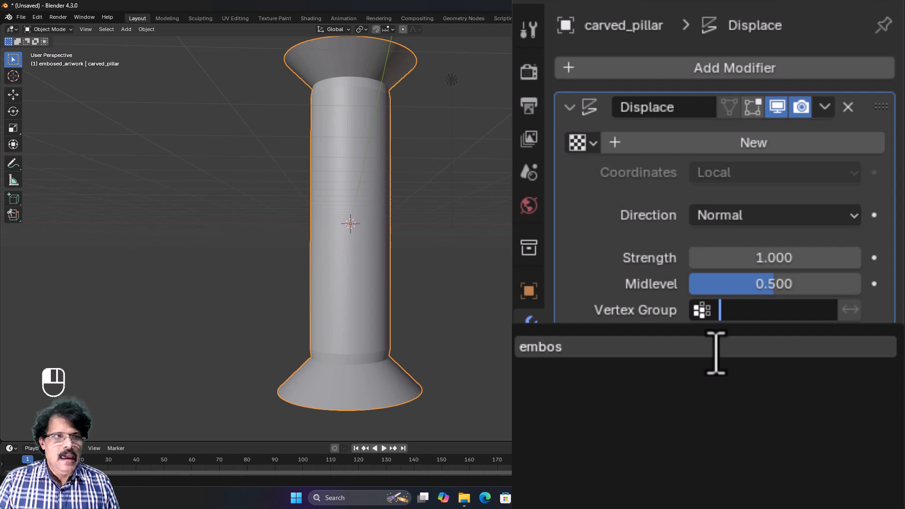
pyautogui.click(716, 348)
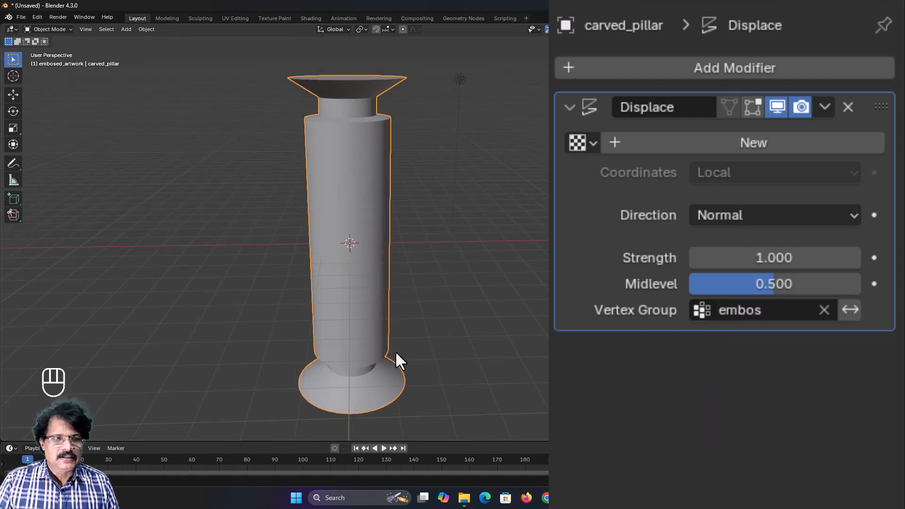
pyautogui.moveTo(396, 354); pyautogui.dragTo(396, 334, button='middle')
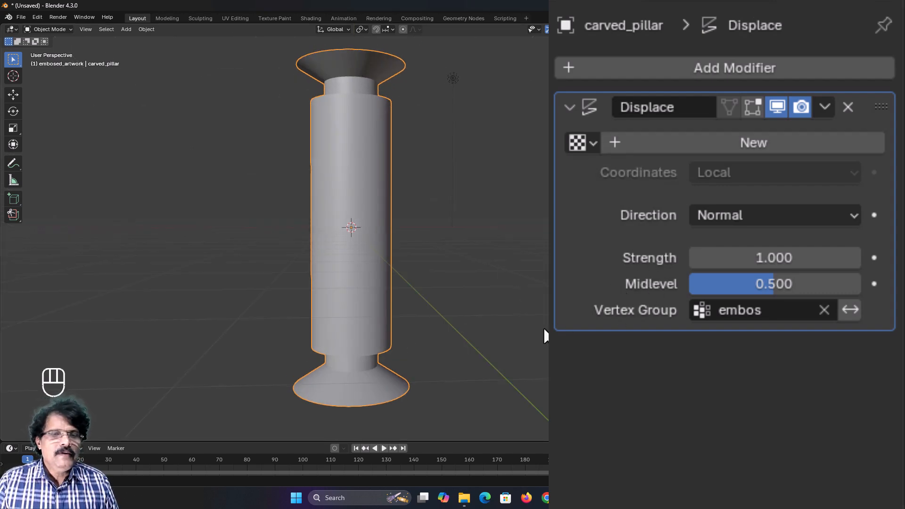
# Step: Create a new texture for the Displace modifier, name it "artwork", and open its texture settings
pyautogui.click(669, 146)
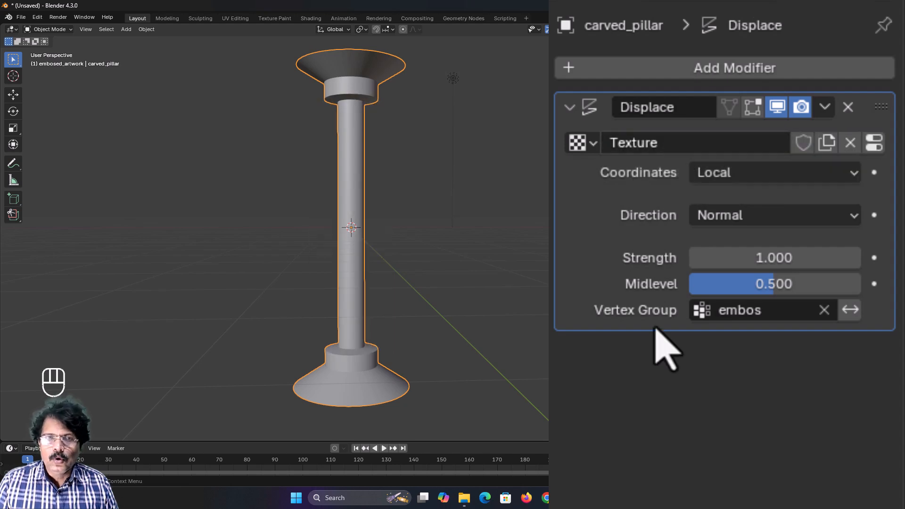
pyautogui.click(726, 141)
pyautogui.hotkey('ctrl', 'a')
pyautogui.write('art')
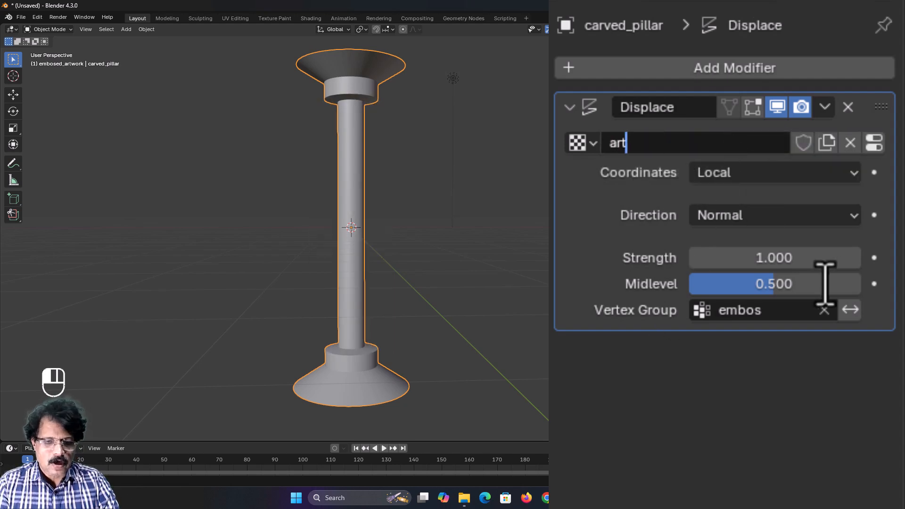
pyautogui.write('work')
pyautogui.press('Return')
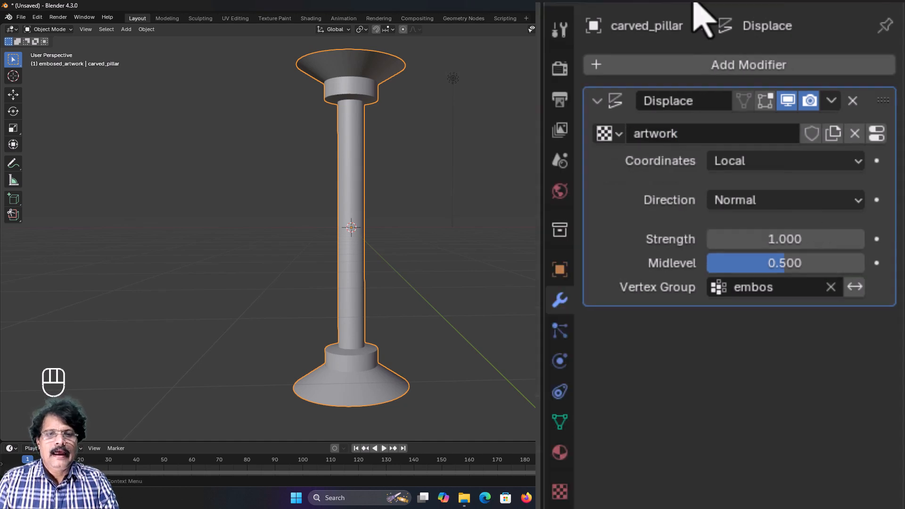
pyautogui.click(560, 491)
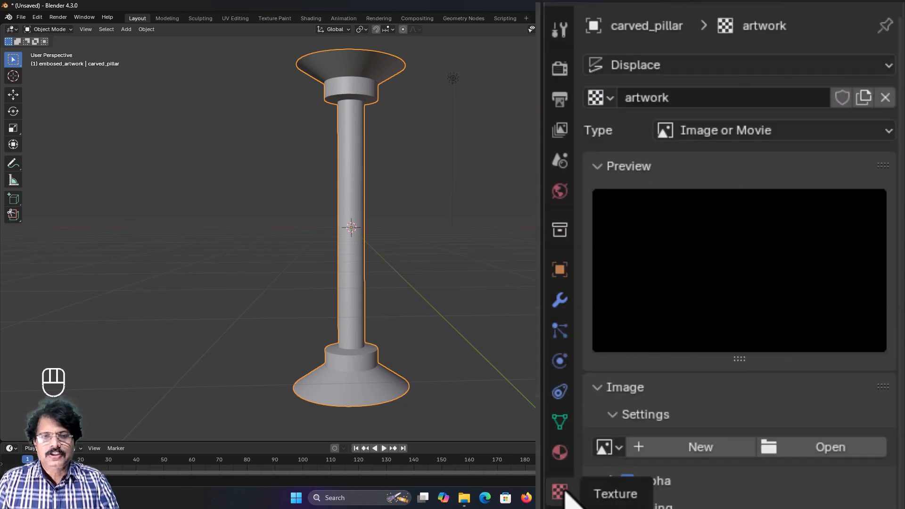
# Step: Try the Clouds, Magic and Marble types for the artwork texture on the pillar's shaft
pyautogui.click(702, 134)
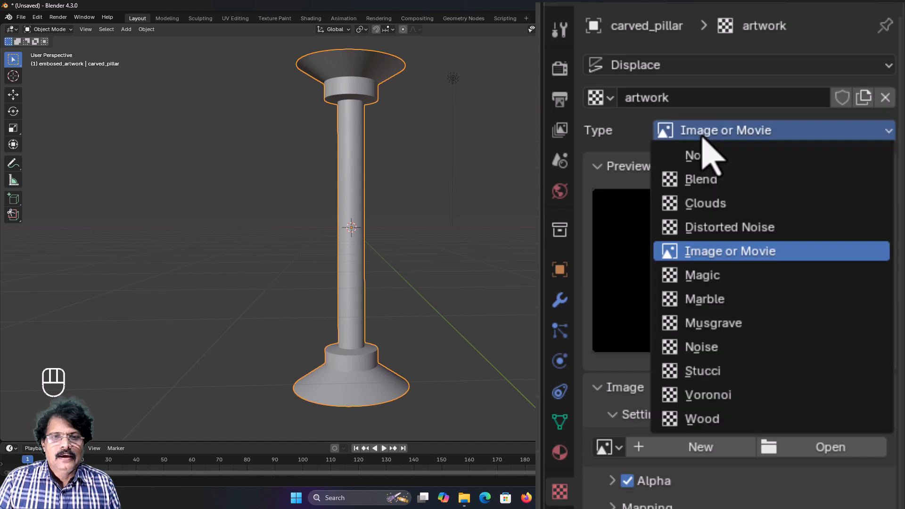
pyautogui.click(658, 203)
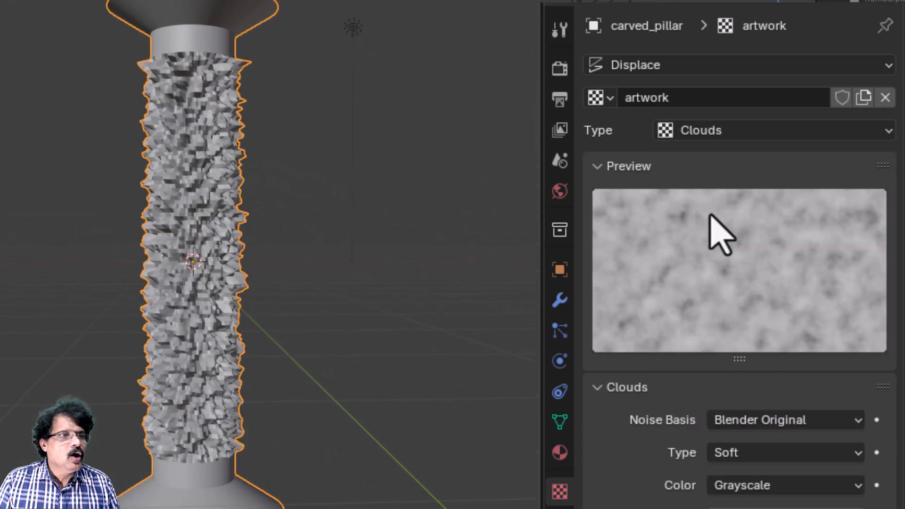
pyautogui.click(746, 136)
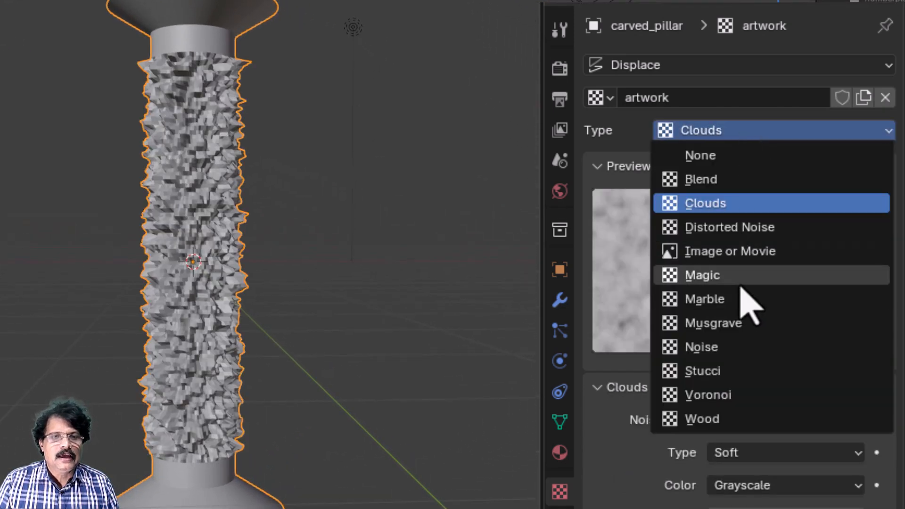
pyautogui.click(740, 283)
pyautogui.click(754, 134)
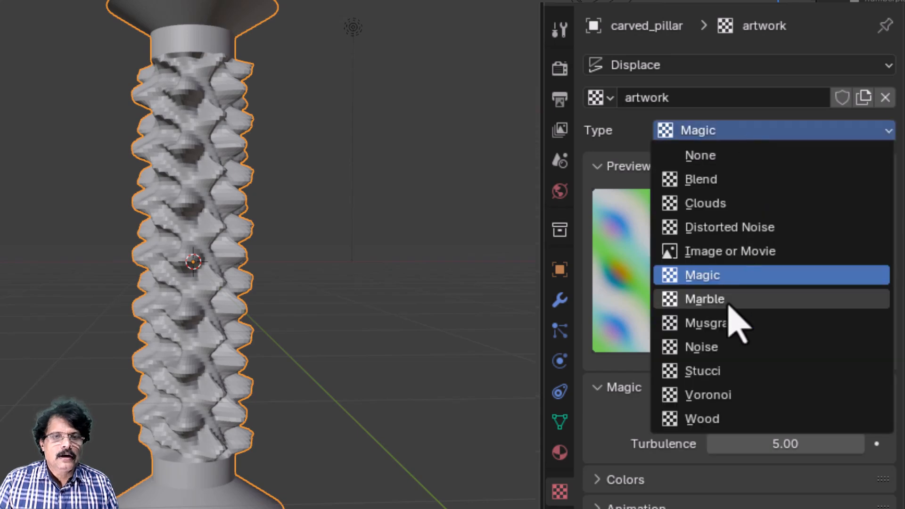
pyautogui.click(735, 302)
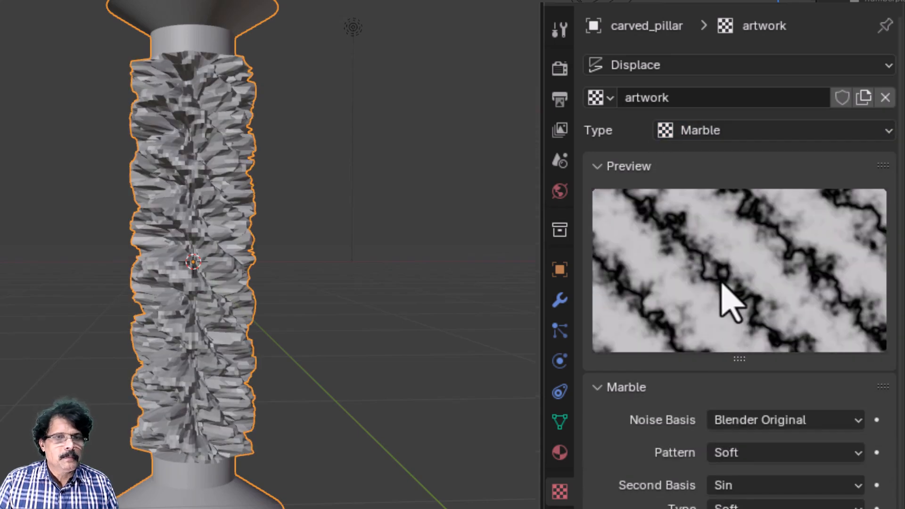
pyautogui.doubleClick(750, 99)
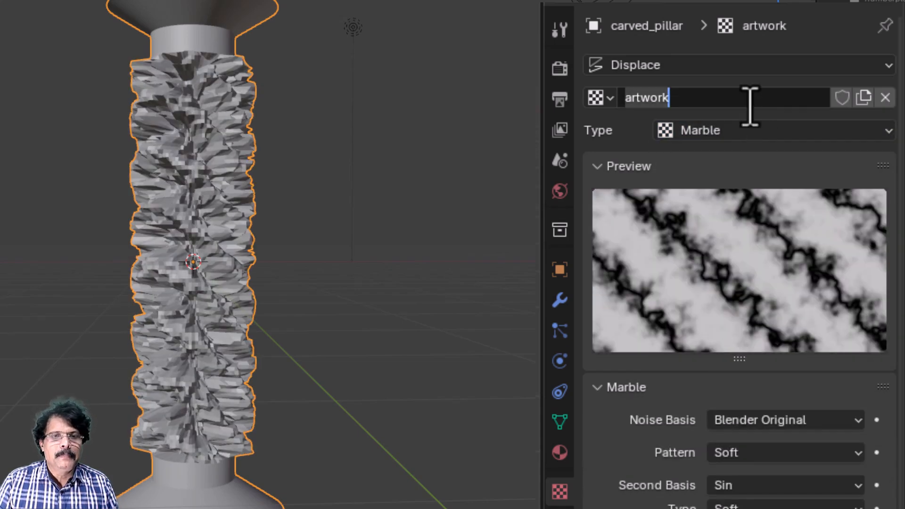
pyautogui.press('Return')
# Step: Try the Wood and Noise types for the artwork texture and inspect the displaced shaft
pyautogui.click(759, 132)
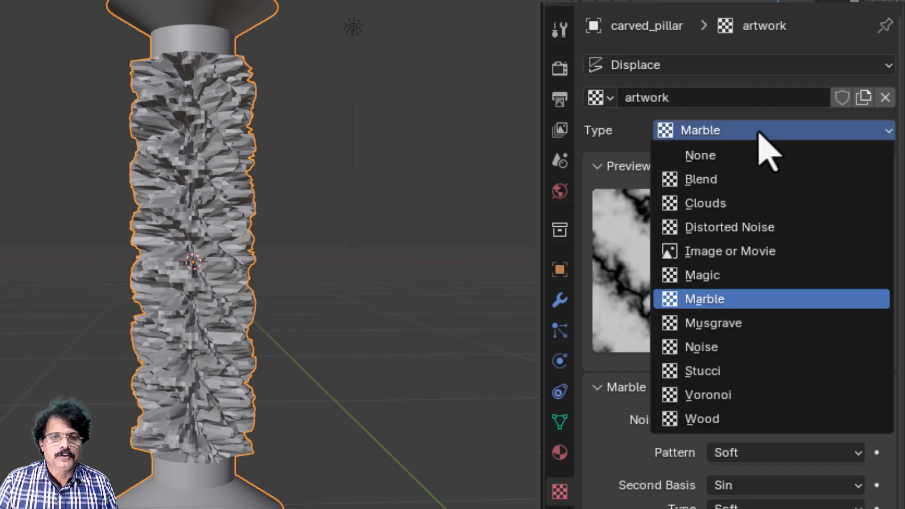
pyautogui.click(759, 419)
pyautogui.moveTo(523, 373); pyautogui.dragTo(669, 400, button='middle')
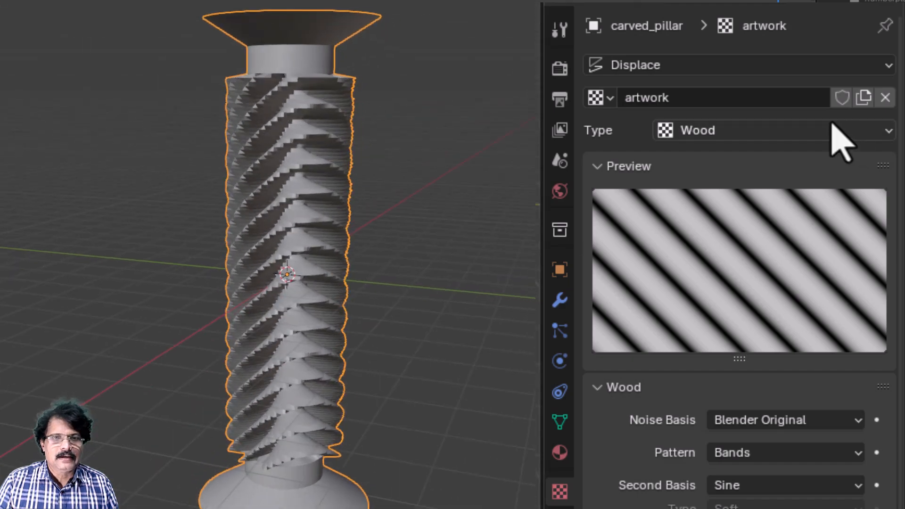
pyautogui.click(790, 132)
pyautogui.click(749, 349)
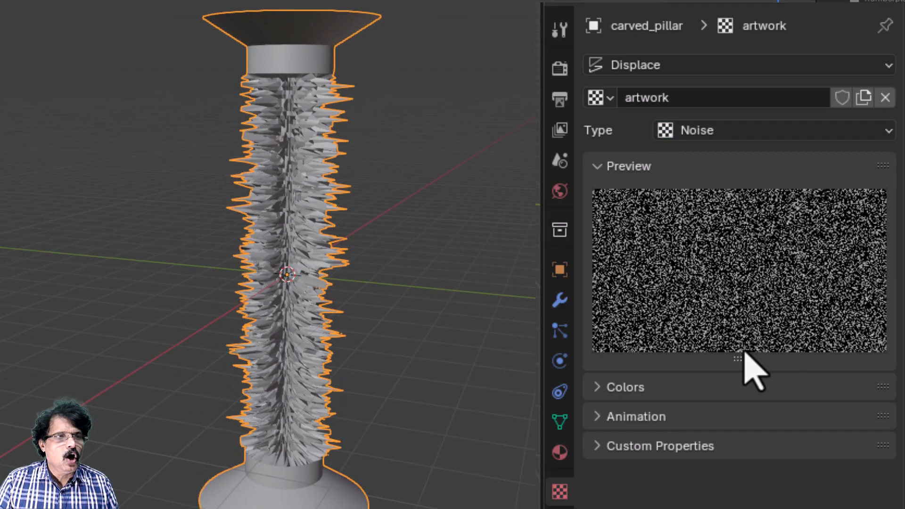
pyautogui.moveTo(472, 406); pyautogui.dragTo(410, 402, button='middle')
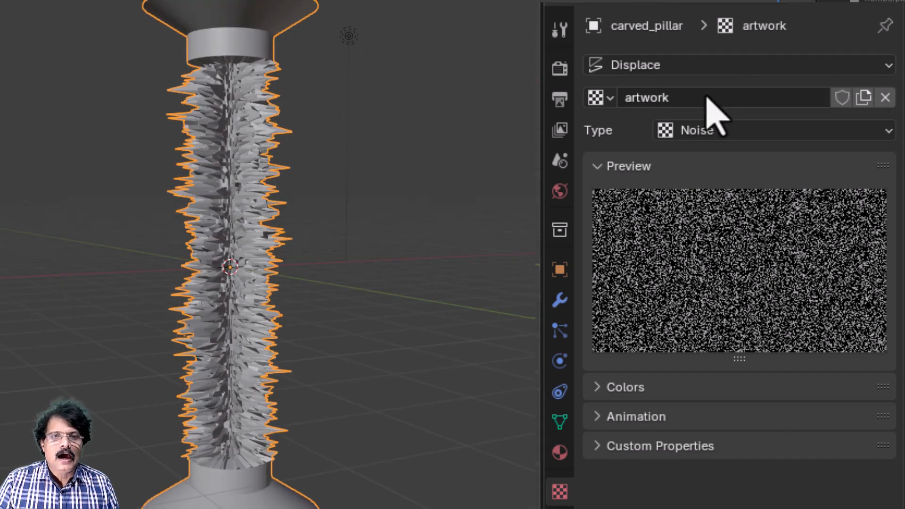
# Step: Set the artwork texture's type to Image or Movie and load pillar_artwork.jpg from H:\Blender_Basics\picts\chapter04
pyautogui.click(707, 130)
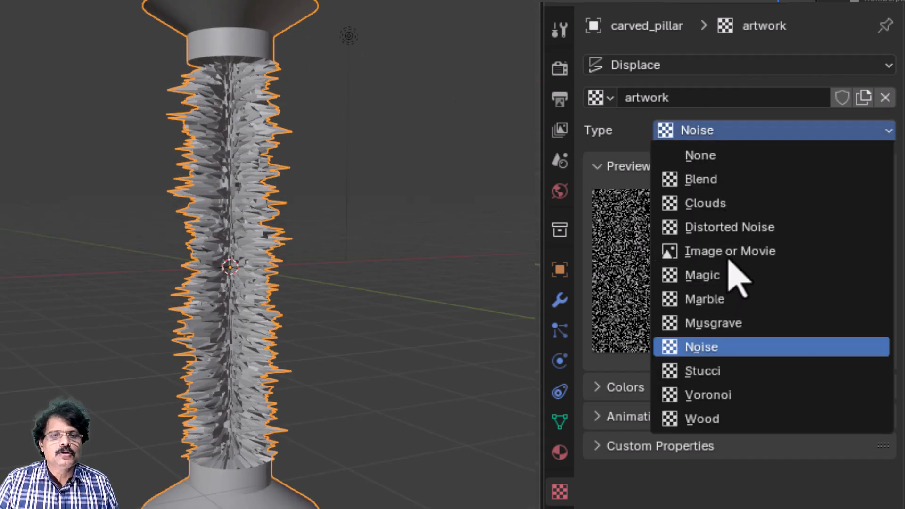
pyautogui.click(675, 253)
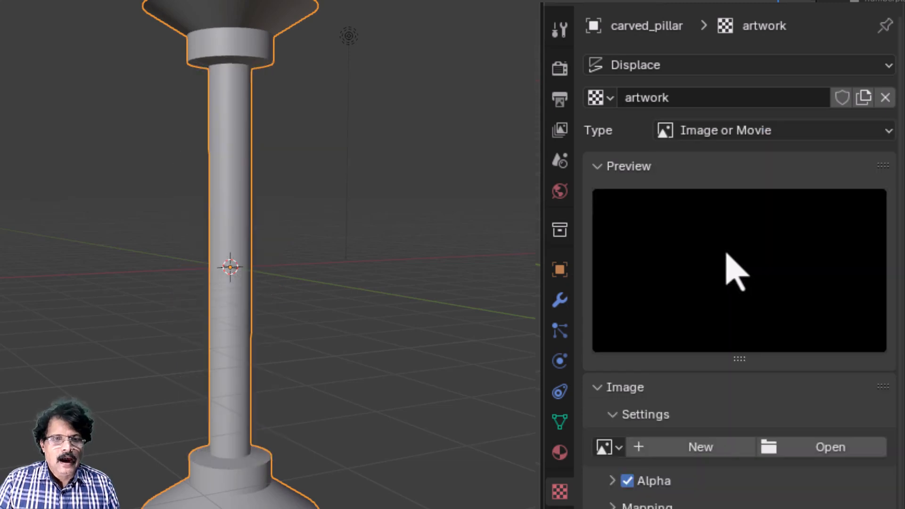
pyautogui.click(815, 453)
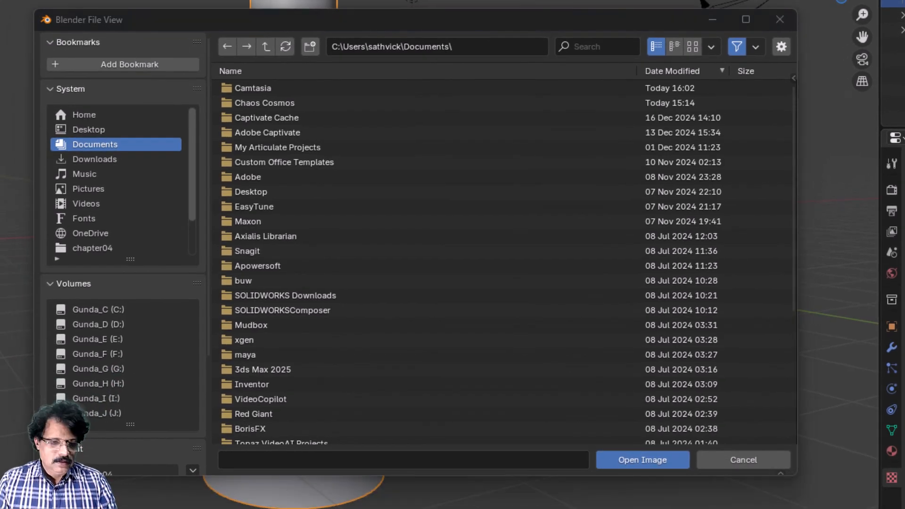
pyautogui.click(481, 47)
pyautogui.write('H:\\Blender_Basics\\picts\\chapter04')
pyautogui.press('Return')
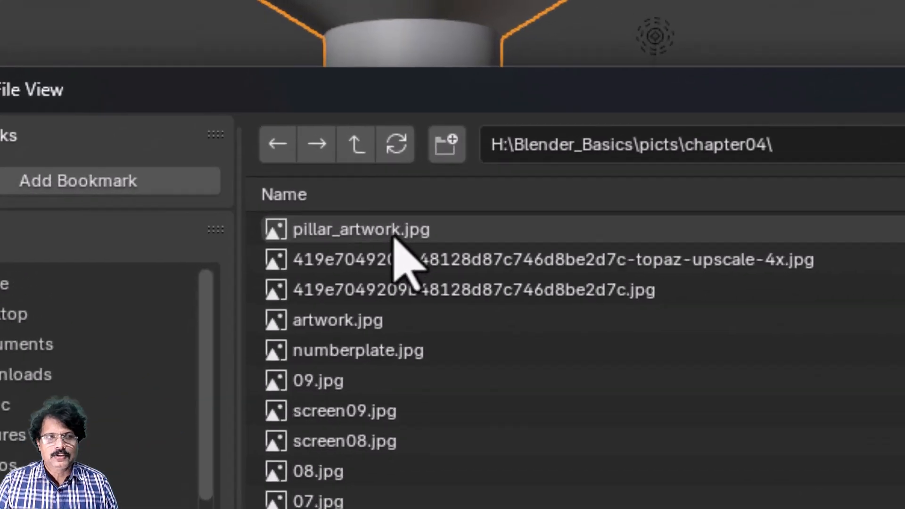
pyautogui.doubleClick(397, 231)
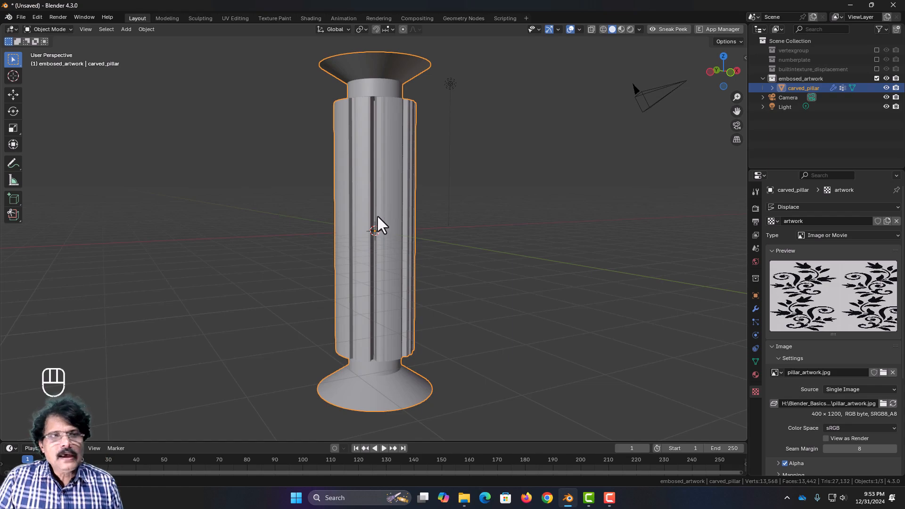
# Step: Inspect the image-displaced shaft and switch to the UV Editing workspace
pyautogui.moveTo(459, 209); pyautogui.dragTo(404, 232, button='middle')
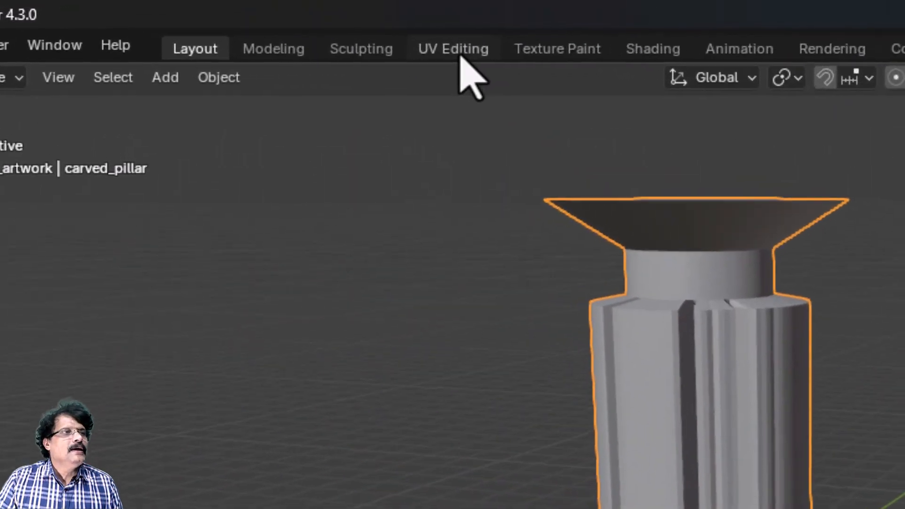
pyautogui.click(236, 18)
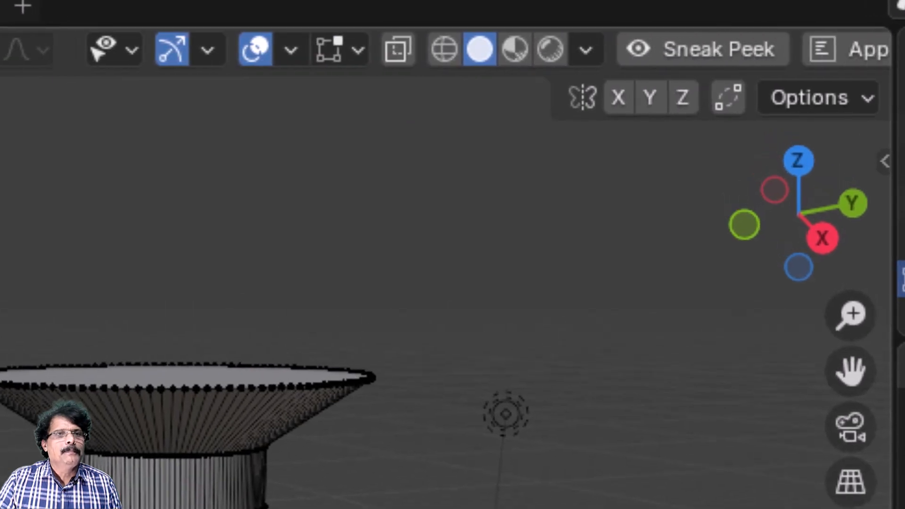
# Step: Display pillar_artwork.jpg behind the shaft's UV layout in the UV editor
pyautogui.hscroll(3, 330, 49)
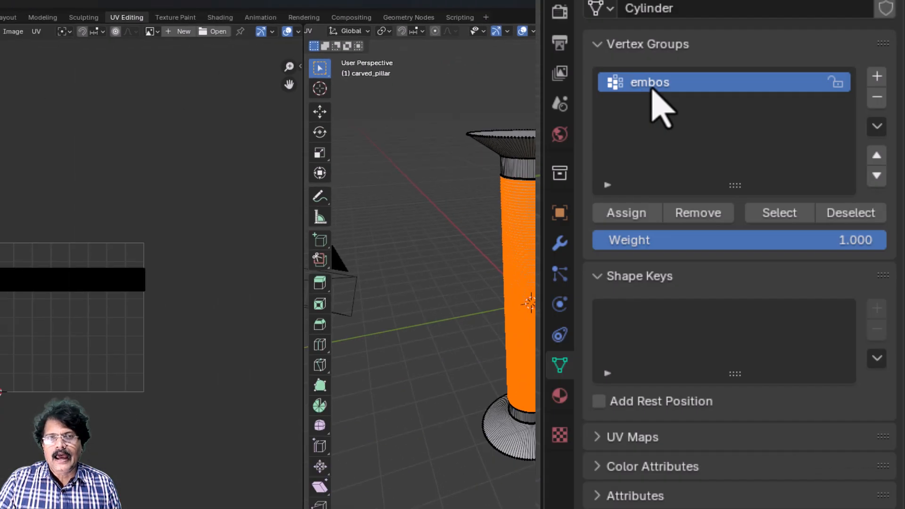
pyautogui.press('KP_Decimal')
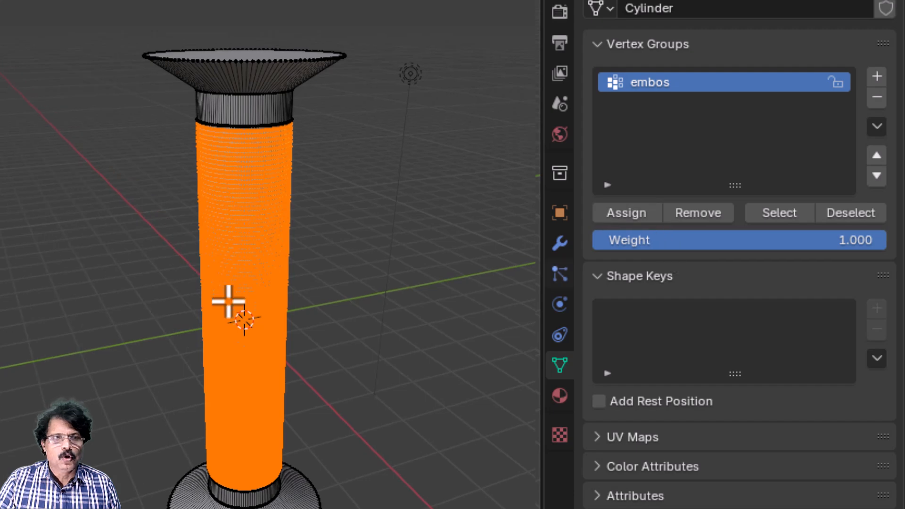
pyautogui.moveTo(138, 349); pyautogui.dragTo(137, 316, button='middle')
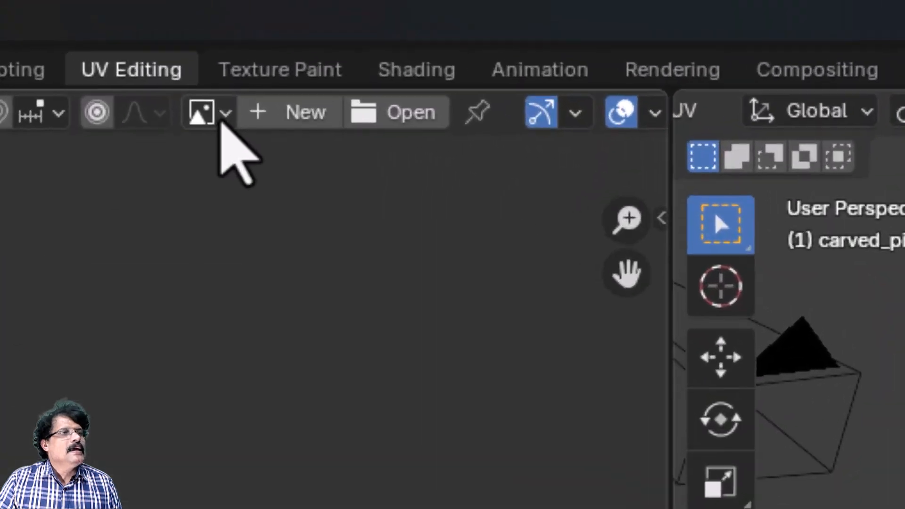
pyautogui.click(218, 117)
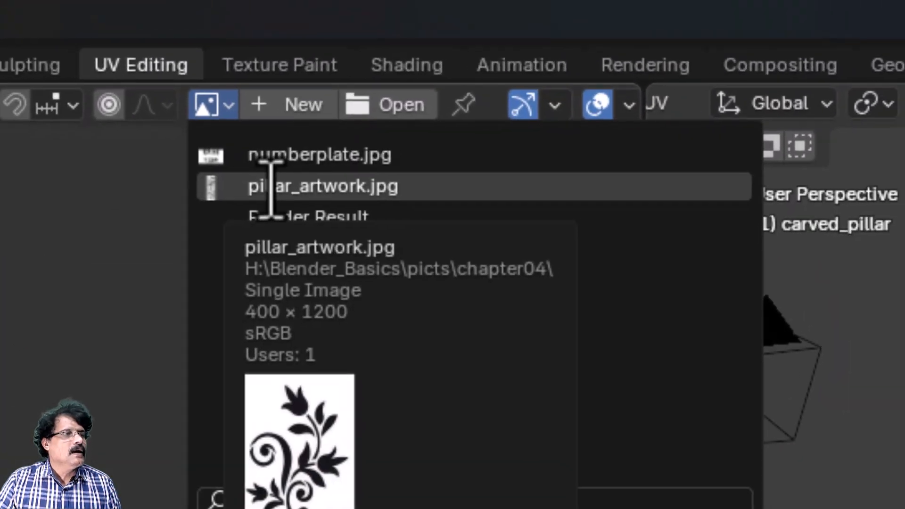
pyautogui.click(270, 204)
pyautogui.scroll(-1, 240, 222)
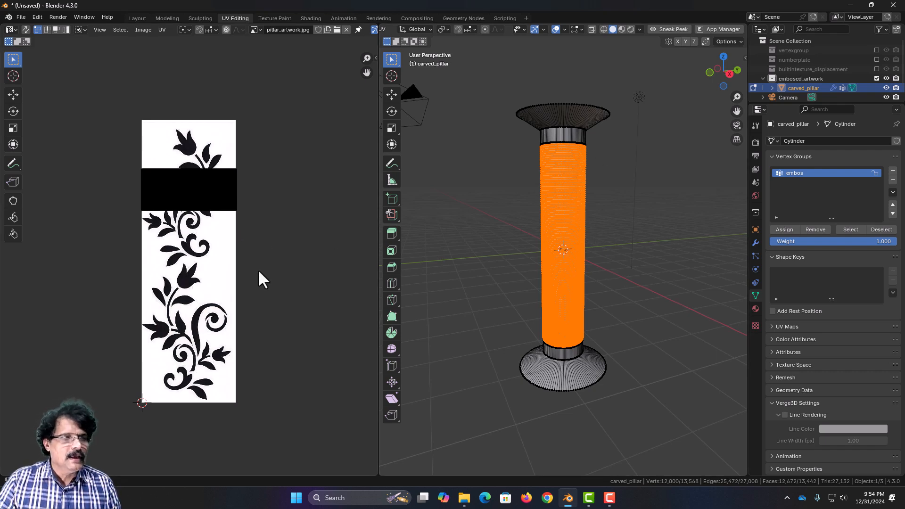
# Step: Select all the shaft's UVs, rotate them 90 degrees and scale them up uniformly to match the artwork's width
pyautogui.press('a')
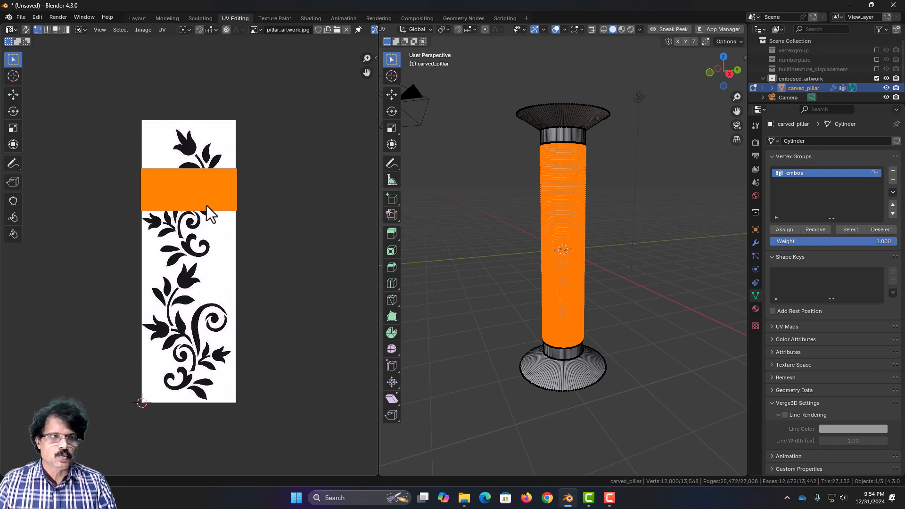
pyautogui.write('r')
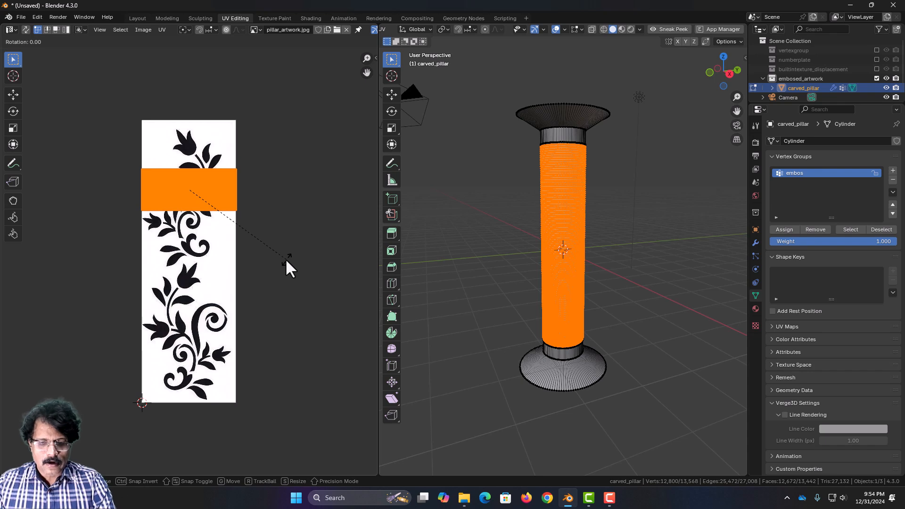
pyautogui.write('90')
pyautogui.press('Return')
pyautogui.press('s')
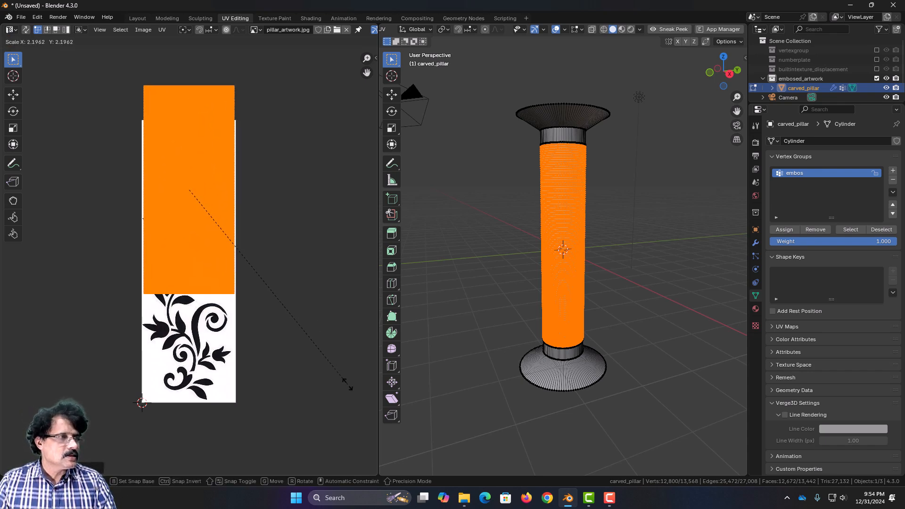
pyautogui.click(358, 395)
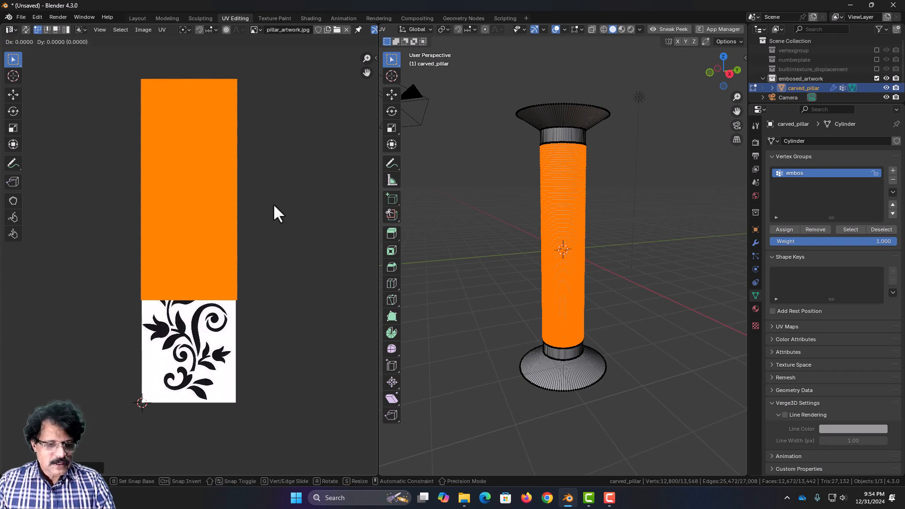
# Step: Move the UV island down over the artwork and stretch it along Y by about 1.22
pyautogui.press('g')
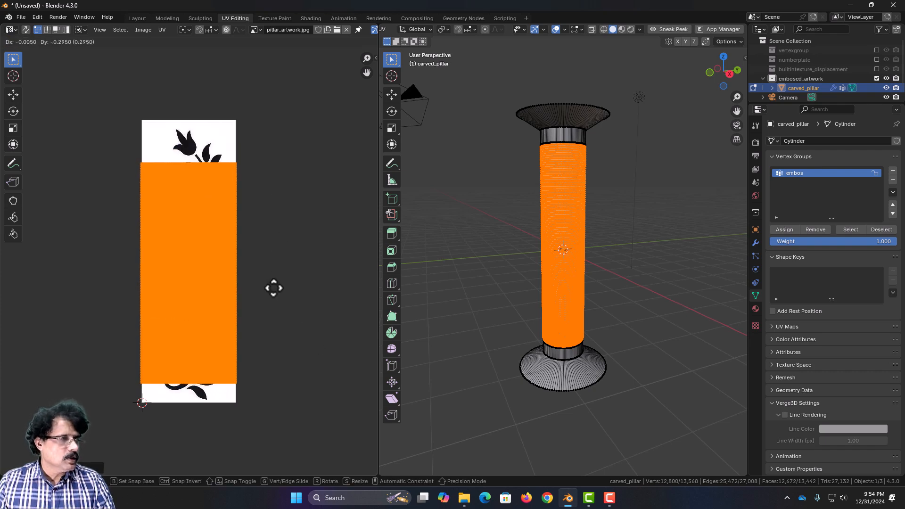
pyautogui.click(274, 282)
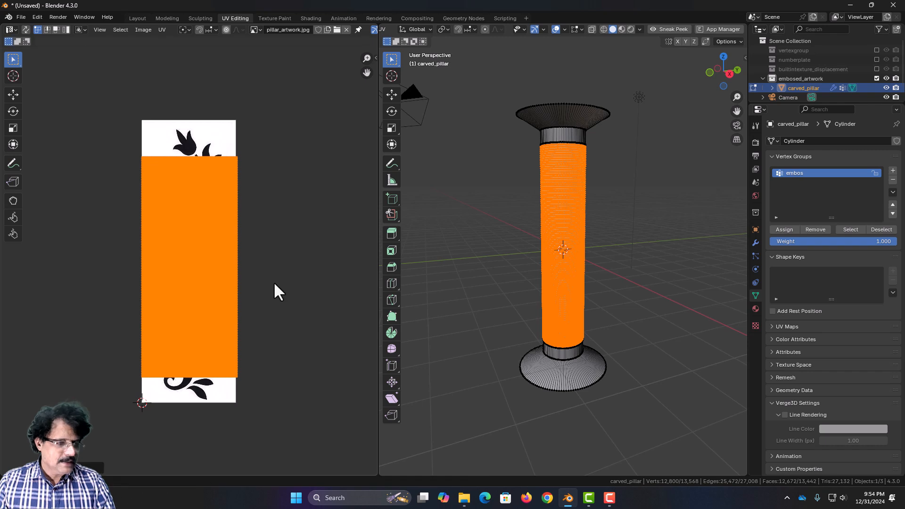
pyautogui.press('s')
pyautogui.press('y')
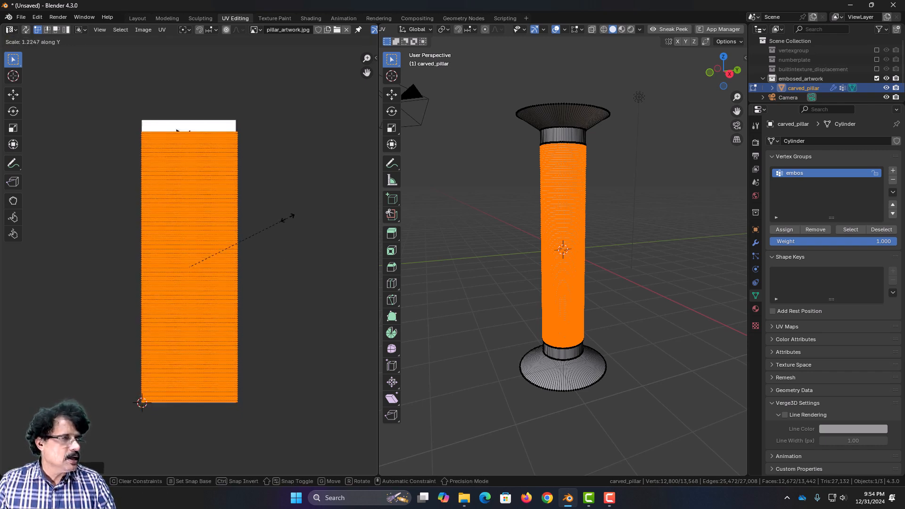
pyautogui.click(285, 220)
# Step: Nudge the UV island upward and stretch it along Y until it covers the artwork's full height
pyautogui.press('g')
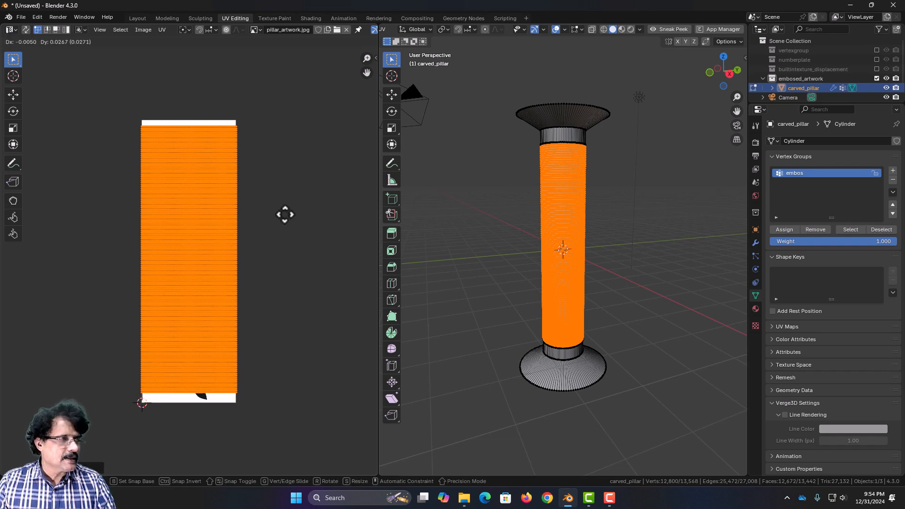
pyautogui.click(285, 214)
pyautogui.press('s')
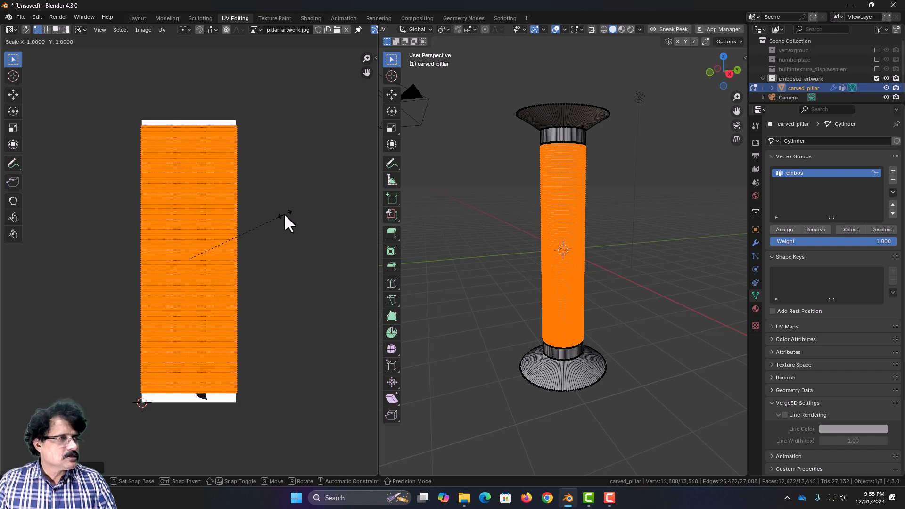
pyautogui.press('y')
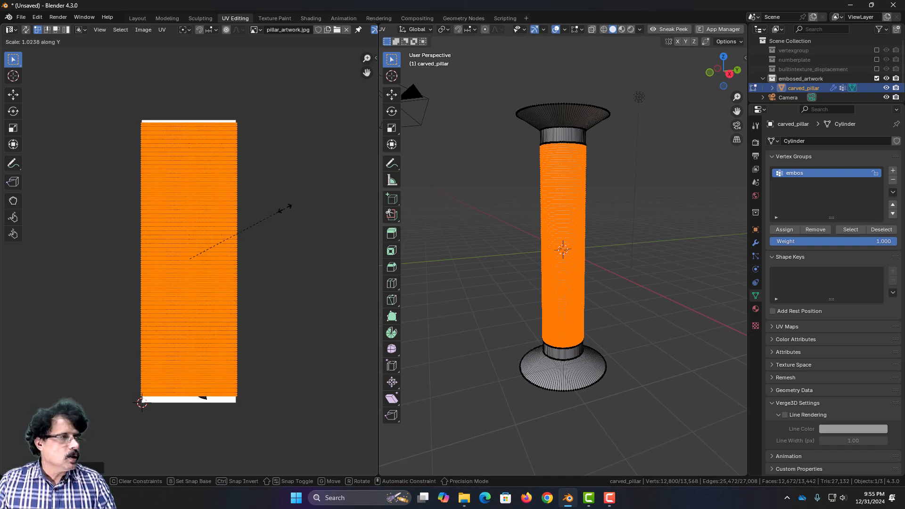
pyautogui.click(286, 198)
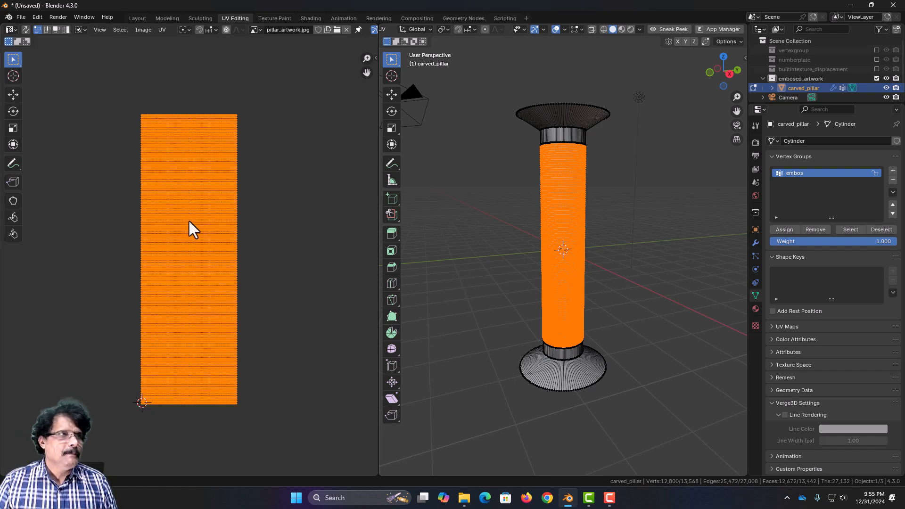
# Step: Return to the Layout workspace and set the Displace modifier's texture coordinates to UV
pyautogui.click(137, 18)
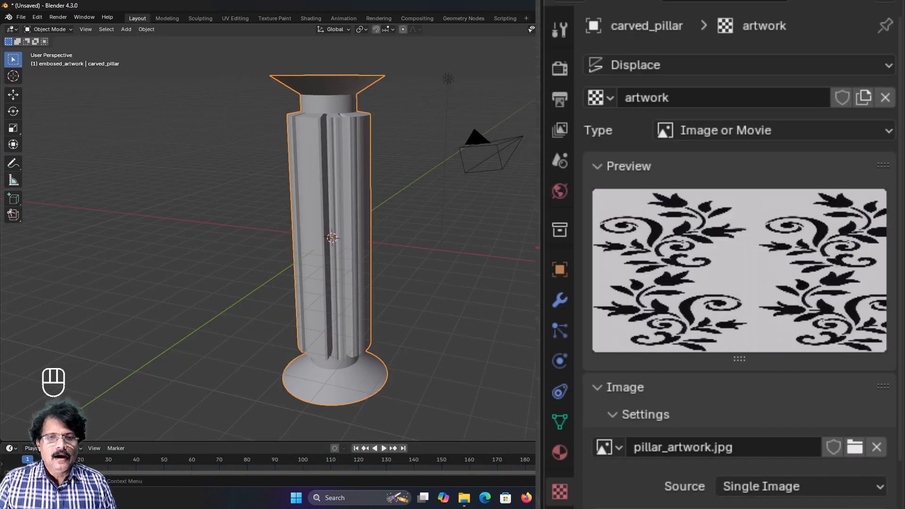
pyautogui.click(561, 306)
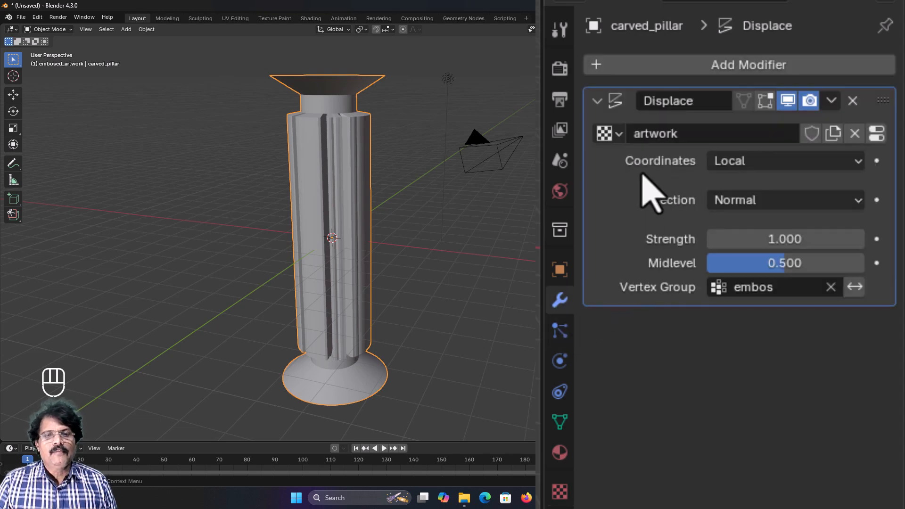
pyautogui.click(747, 162)
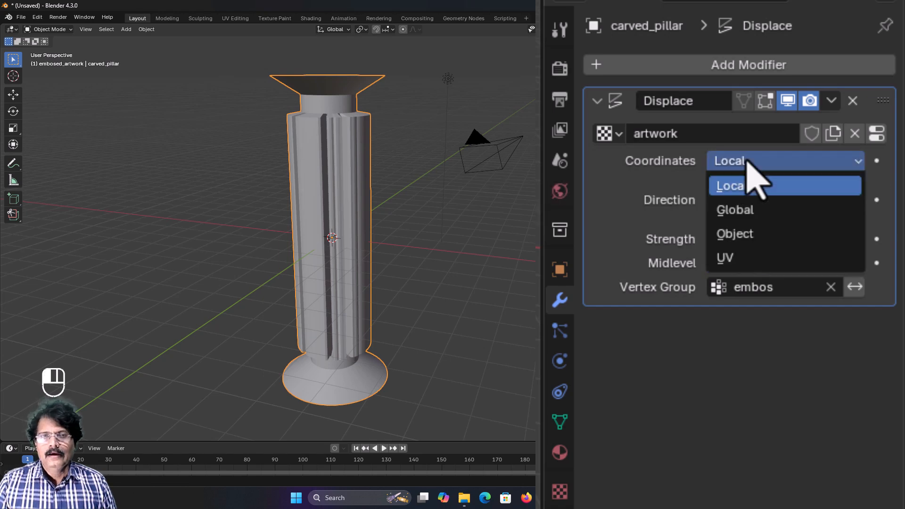
pyautogui.click(751, 259)
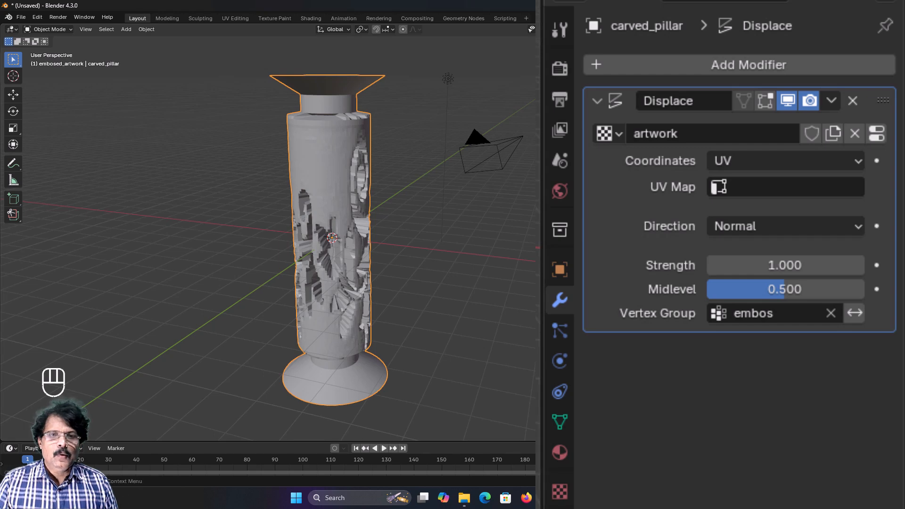
pyautogui.moveTo(513, 357); pyautogui.dragTo(578, 309, button='middle')
pyautogui.scroll(3, 417, 315)
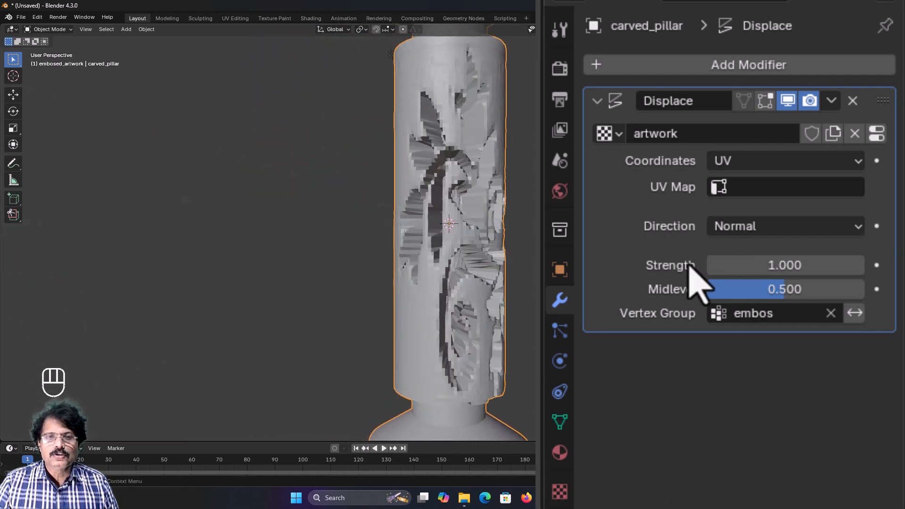
# Step: Set the Displace modifier's strength to -0.4 and inspect the raised artwork around the shaft
pyautogui.click(757, 264)
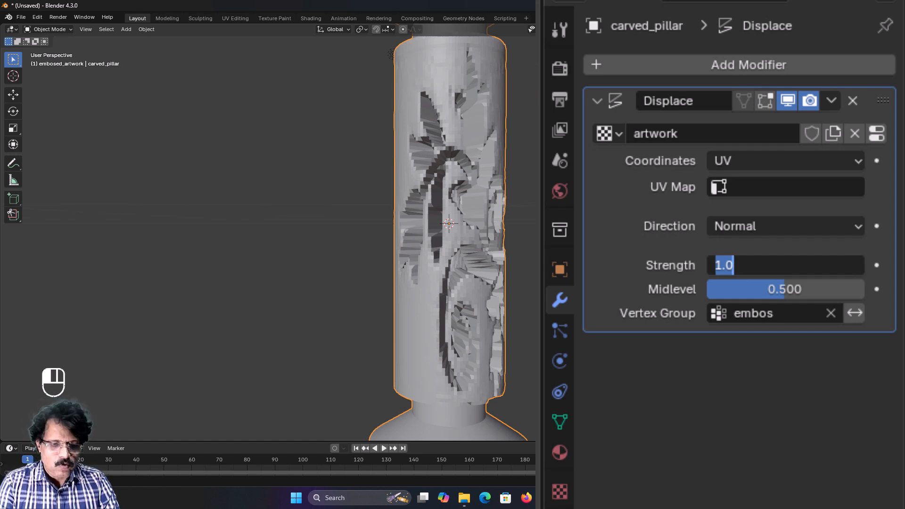
pyautogui.write('-0.')
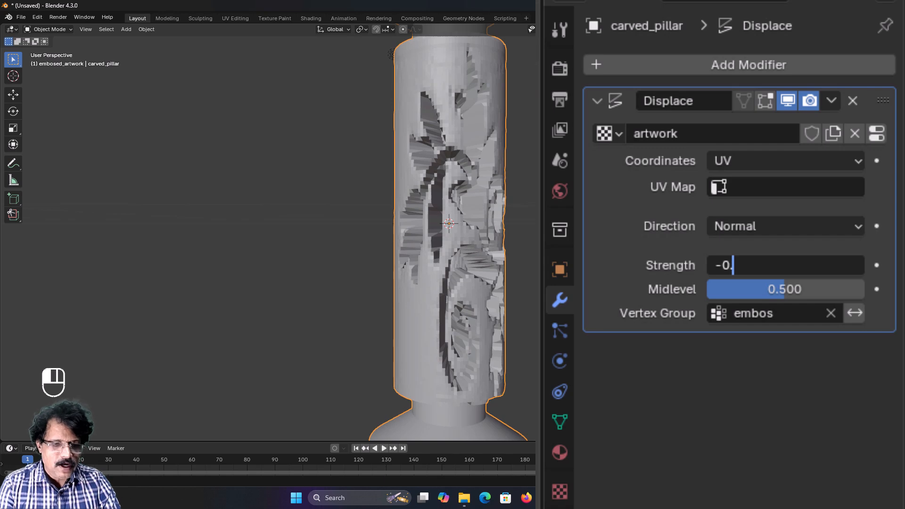
pyautogui.write('4')
pyautogui.press('Return')
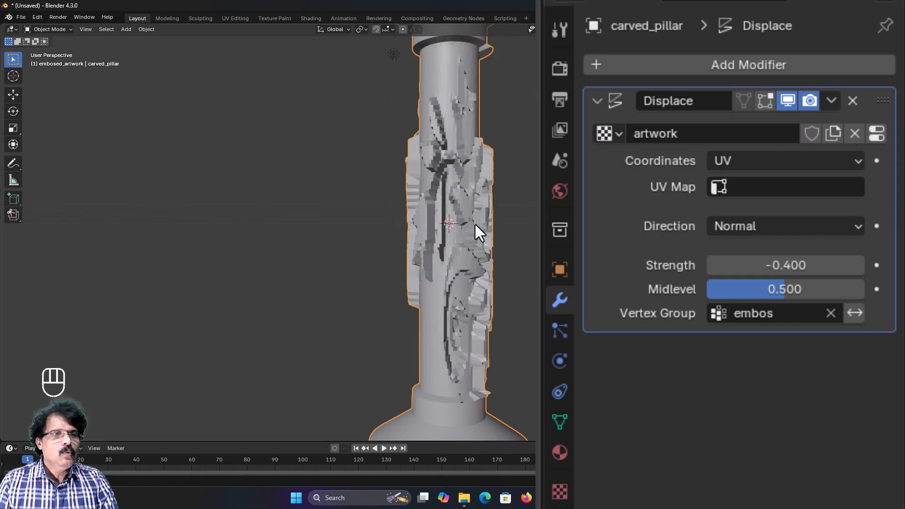
pyautogui.scroll(2, 481, 218)
pyautogui.moveTo(481, 217); pyautogui.dragTo(296, 204, button='middle')
pyautogui.scroll(-3, 433, 225)
pyautogui.scroll(2, 356, 227)
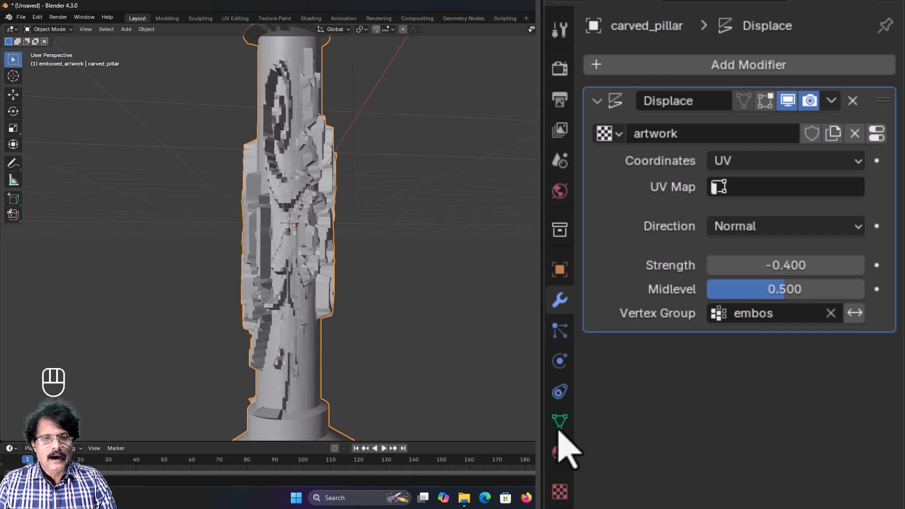
# Step: Set the artwork texture's sampling filter size to 6 to smooth the displaced pattern
pyautogui.click(560, 490)
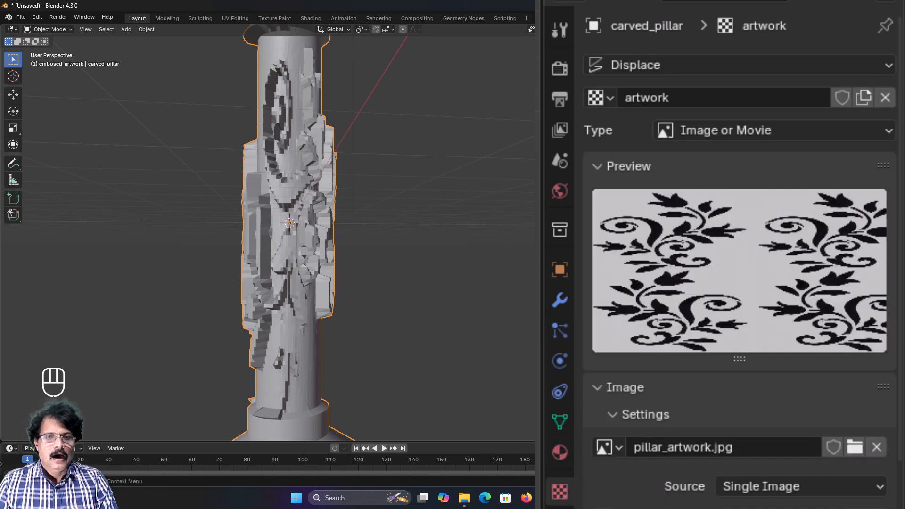
pyautogui.scroll(-5, 740, 254)
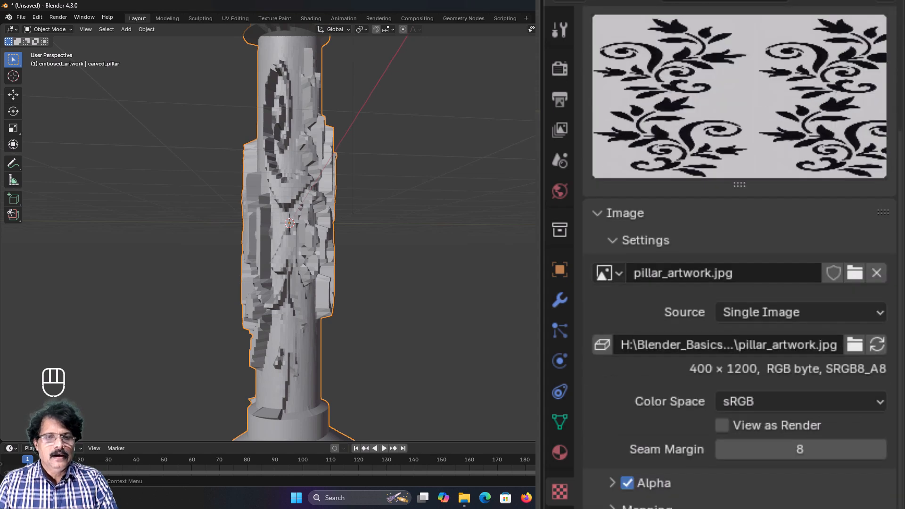
pyautogui.scroll(-6, 613, 325)
pyautogui.click(615, 304)
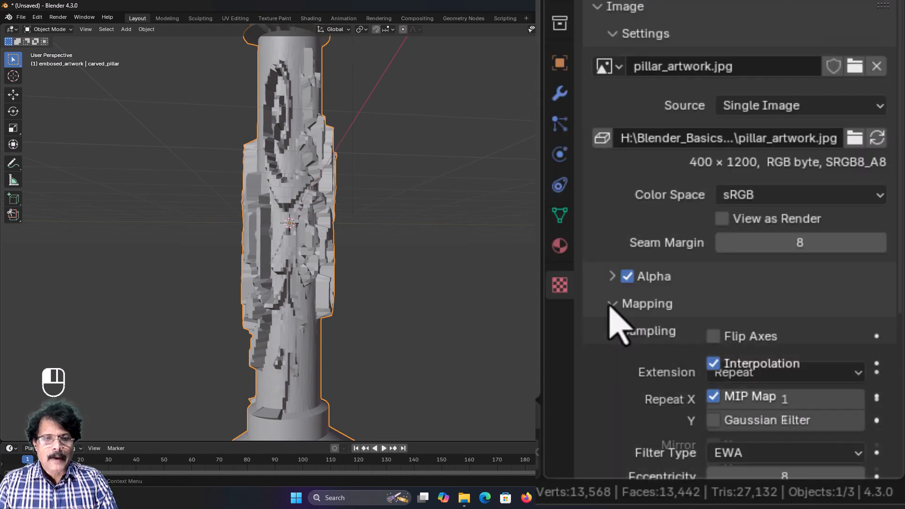
pyautogui.scroll(-8, 695, 376)
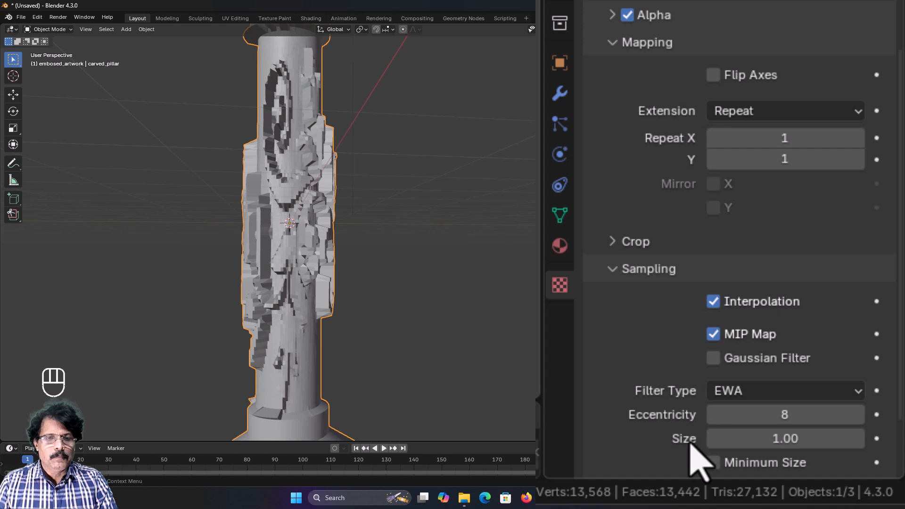
pyautogui.scroll(-2, 673, 372)
pyautogui.scroll(-2, 672, 371)
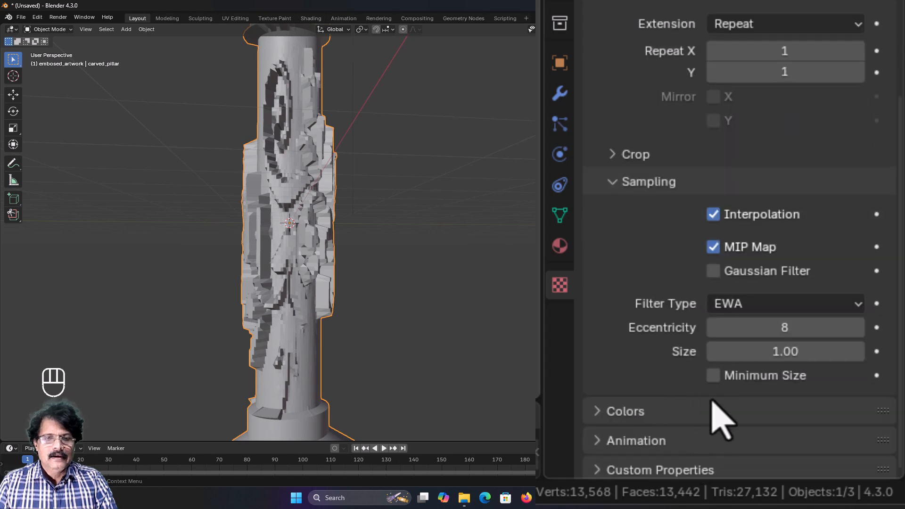
pyautogui.click(783, 353)
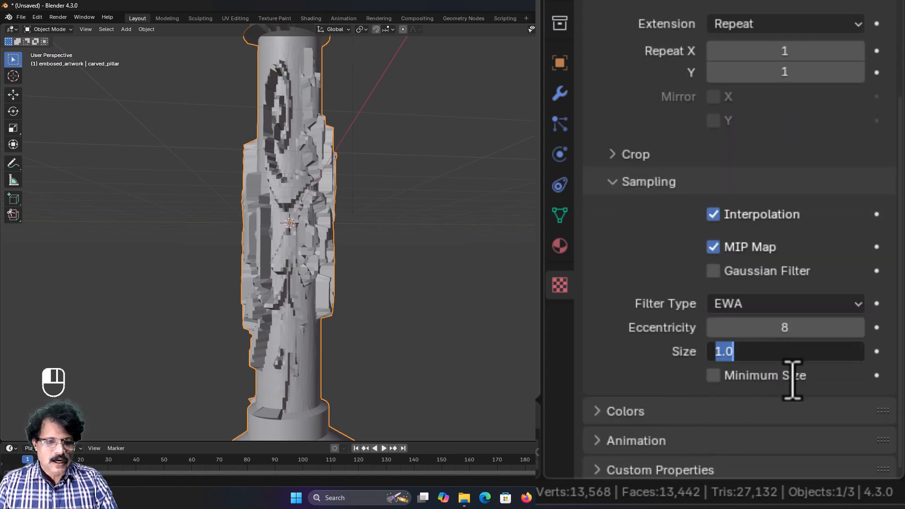
pyautogui.write('6')
pyautogui.press('Return')
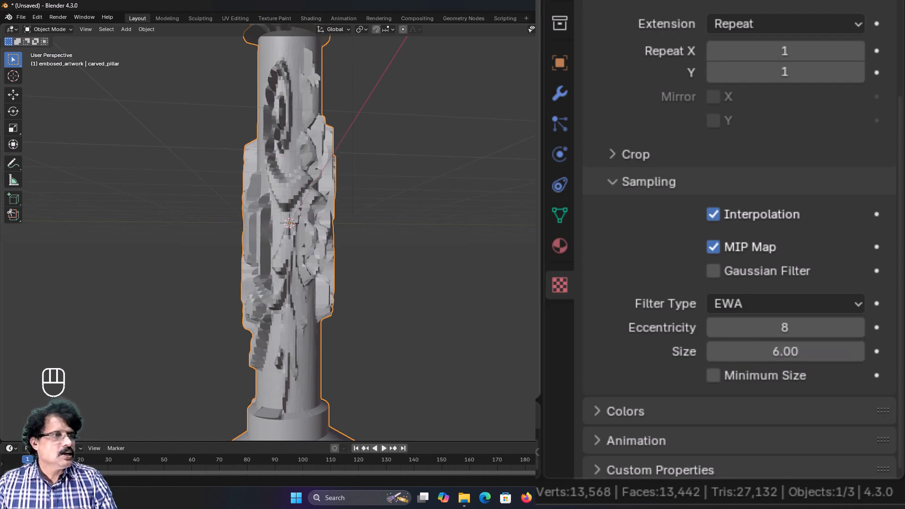
# Step: Scale the pillar shaft's UV island by 2 along X in the UV Editing workspace
pyautogui.moveTo(439, 282); pyautogui.dragTo(515, 290, button='middle')
pyautogui.scroll(-4, 515, 289)
pyautogui.moveTo(462, 300); pyautogui.dragTo(471, 280, button='middle')
pyautogui.scroll(3, 416, 285)
pyautogui.scroll(-6, 490, 290)
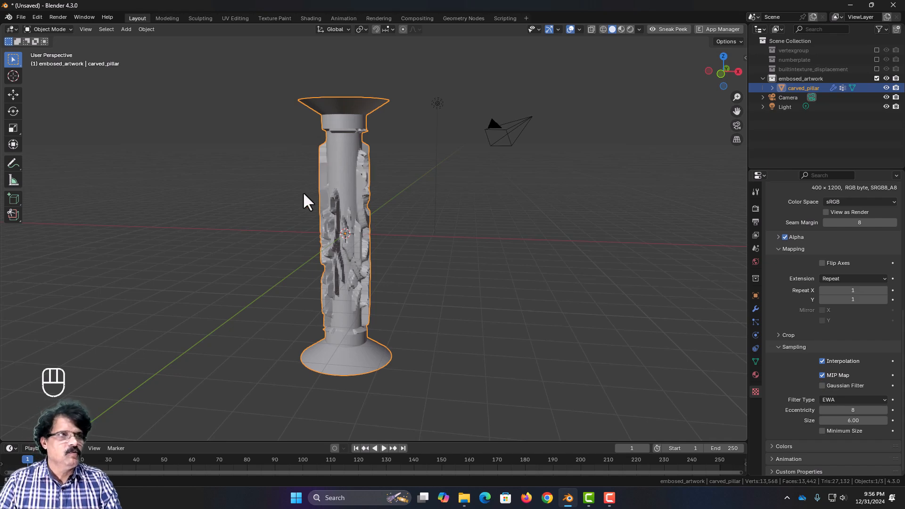
pyautogui.click(237, 18)
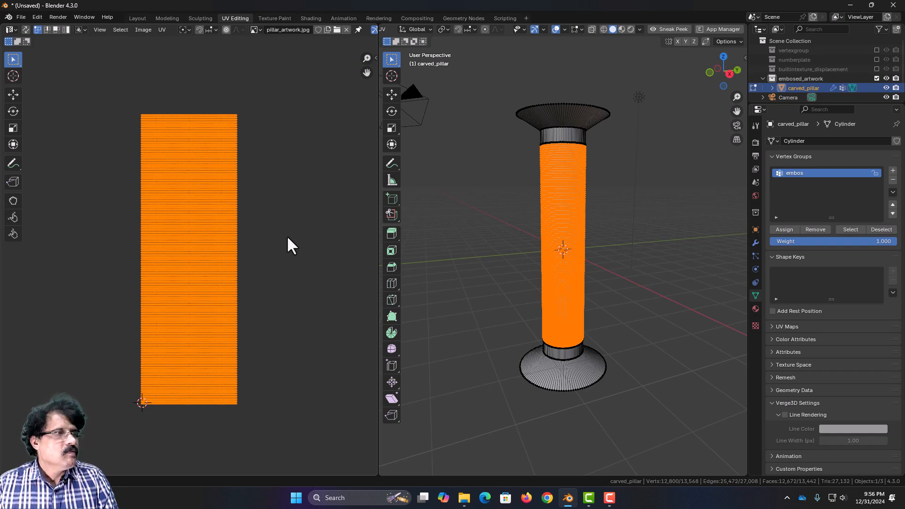
pyautogui.press('s')
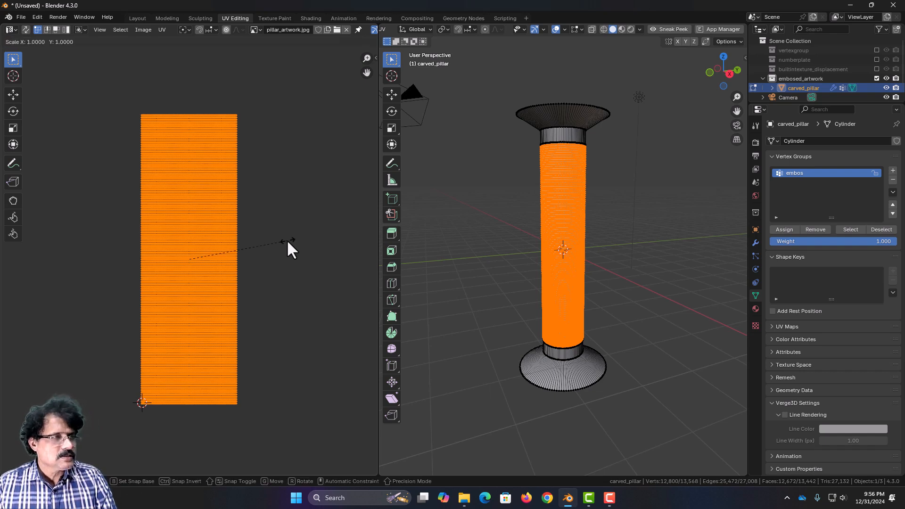
pyautogui.write('x')
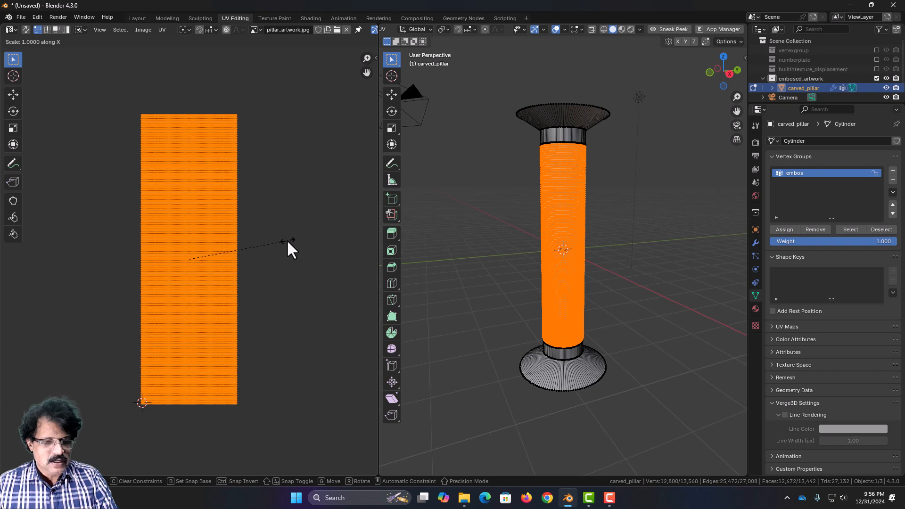
pyautogui.write('2')
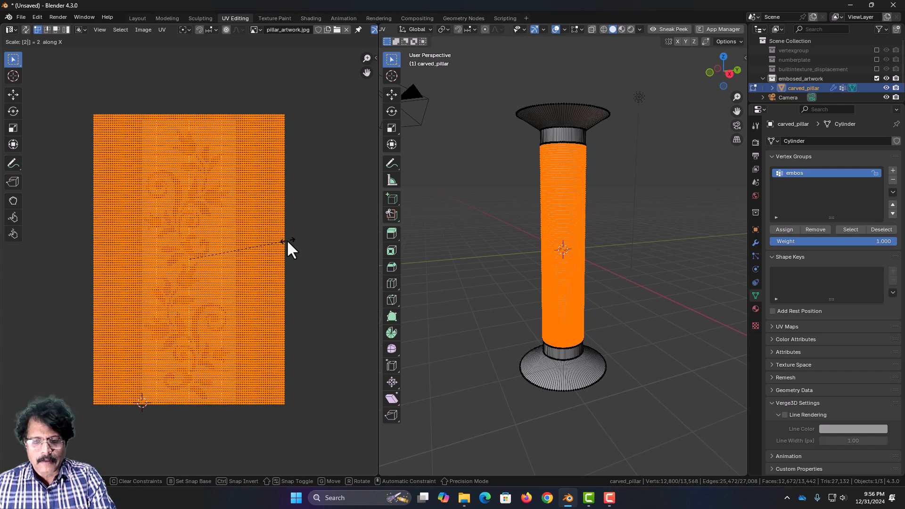
pyautogui.press('Return')
# Step: Move the UV island 0.5 along X, and return to the Layout workspace to inspect the pillar
pyautogui.press('g')
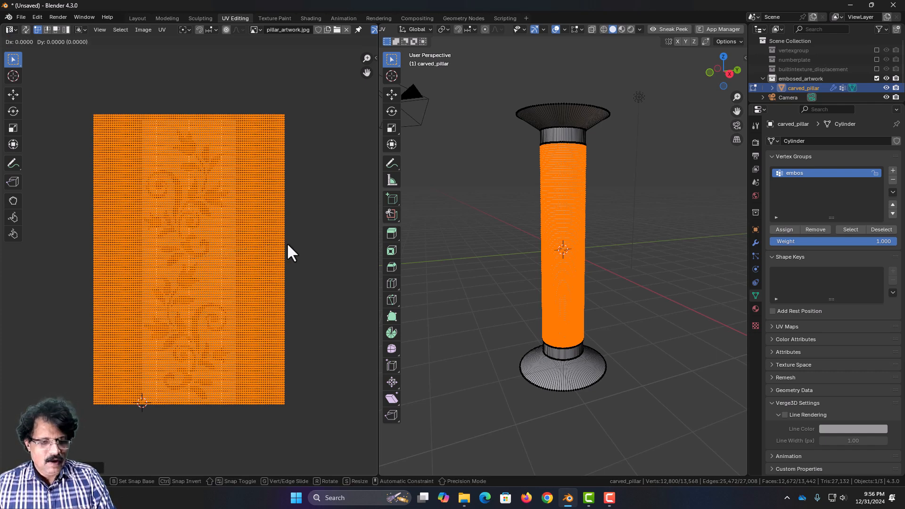
pyautogui.press('x')
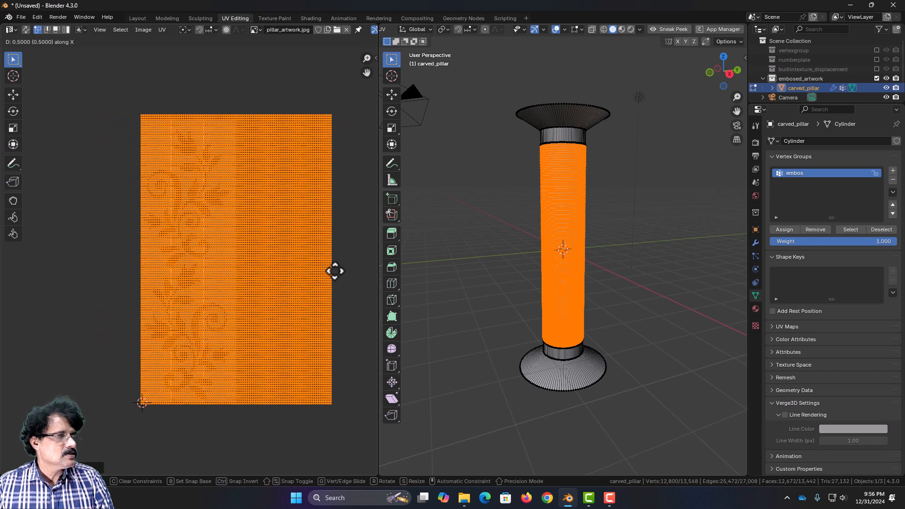
pyautogui.click(334, 271)
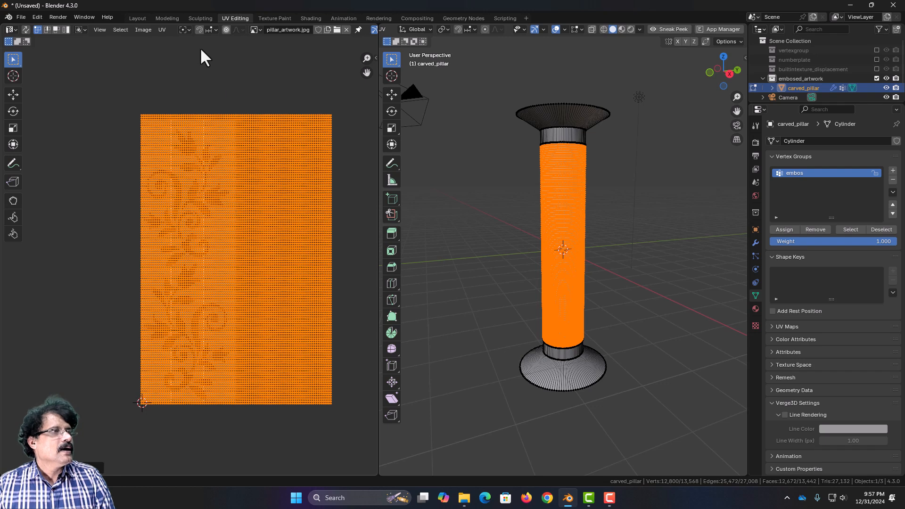
pyautogui.click(137, 19)
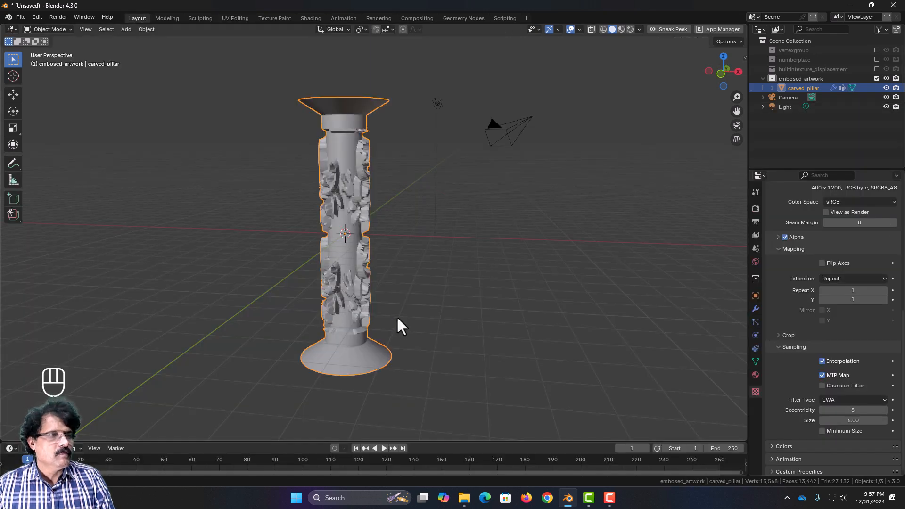
pyautogui.moveTo(397, 318); pyautogui.dragTo(325, 320, button='middle')
pyautogui.scroll(2, 306, 304)
pyautogui.scroll(2, 434, 317)
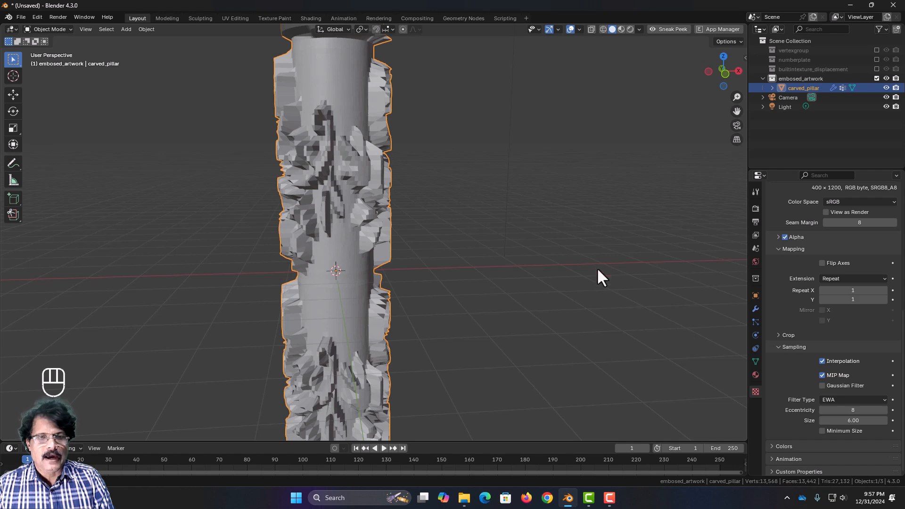
# Step: Set the pillar's Displace modifier strength to -0.2
pyautogui.click(756, 309)
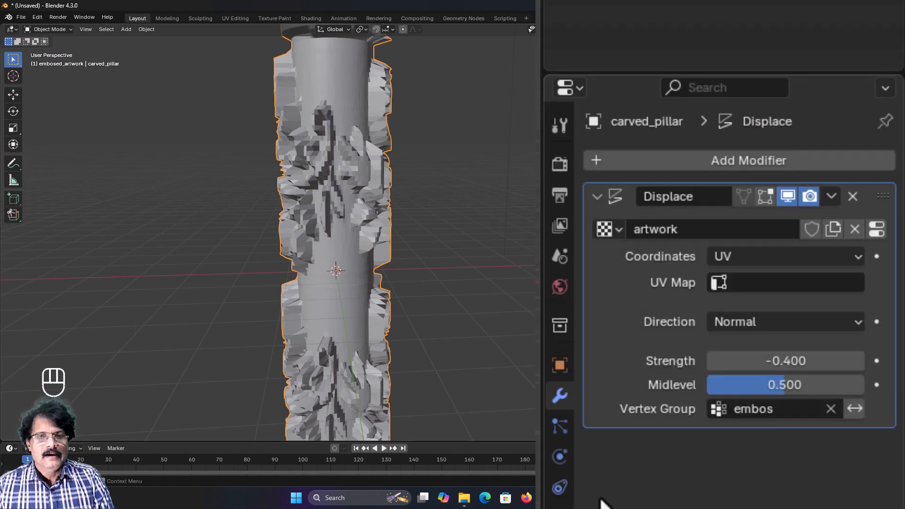
pyautogui.click(767, 361)
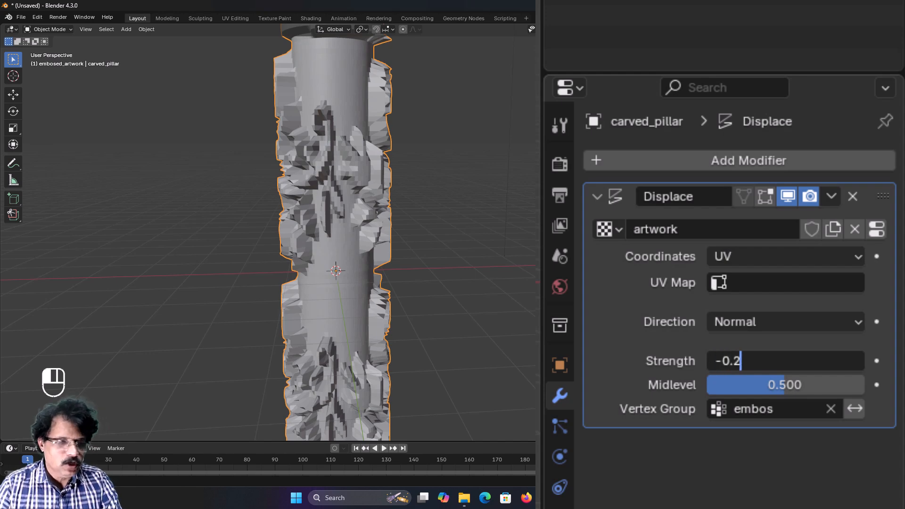
pyautogui.write('-0.2')
pyautogui.press('Return')
pyautogui.scroll(5, 371, 231)
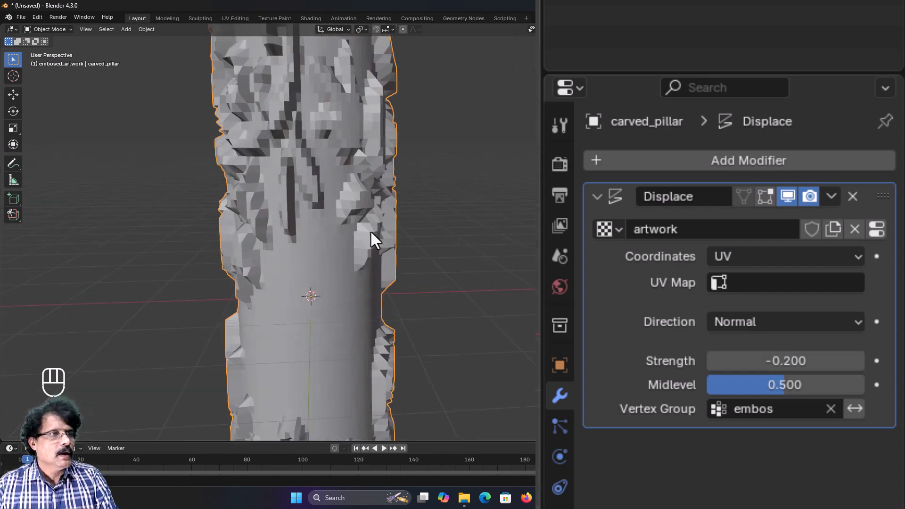
pyautogui.scroll(-5, 351, 232)
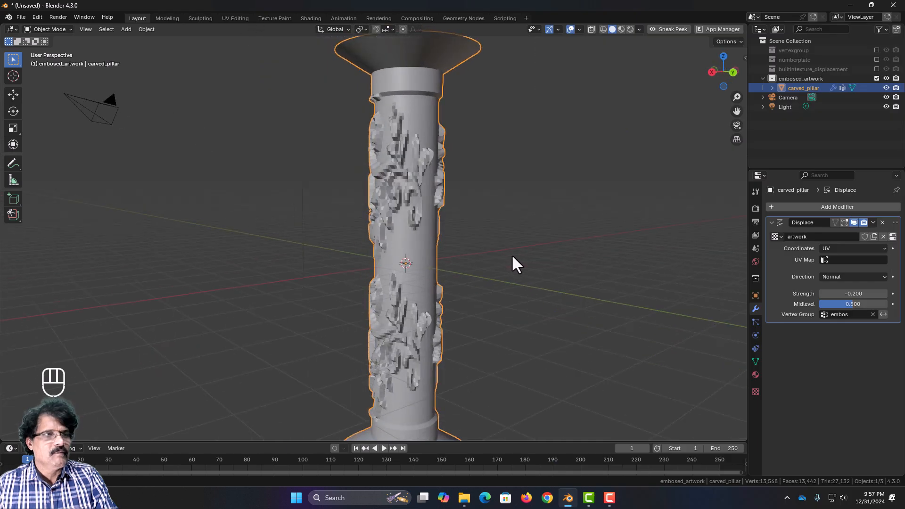
# Step: Examine the surface detail of the embossed pattern around the shaft from several sides
pyautogui.scroll(4, 479, 256)
pyautogui.moveTo(478, 256); pyautogui.dragTo(551, 262, button='middle')
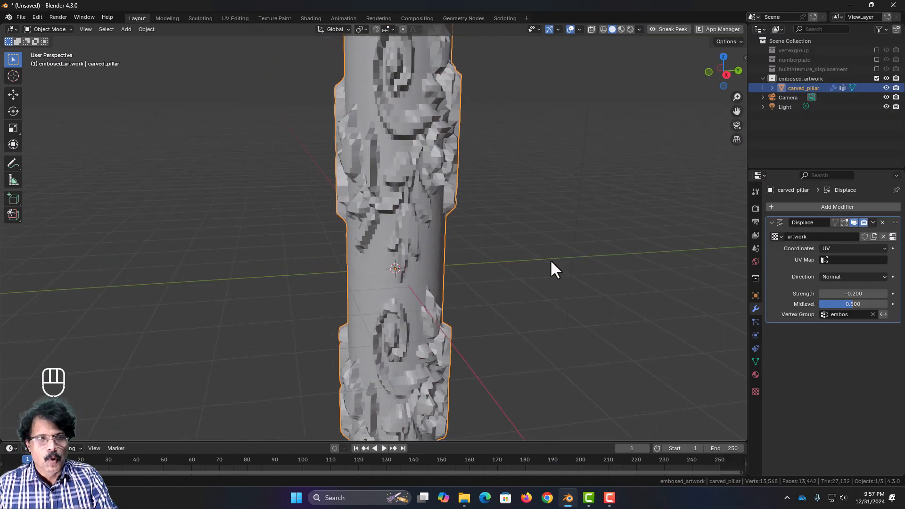
pyautogui.scroll(-5, 452, 239)
pyautogui.moveTo(453, 239); pyautogui.dragTo(380, 234, button='middle')
pyautogui.scroll(5, 439, 210)
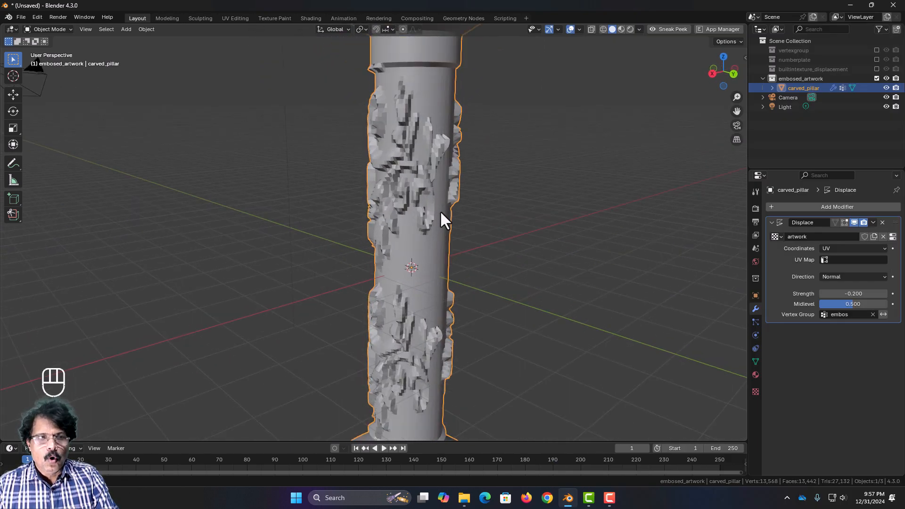
pyautogui.scroll(2, 439, 210)
pyautogui.moveTo(434, 211); pyautogui.dragTo(403, 213, button='middle')
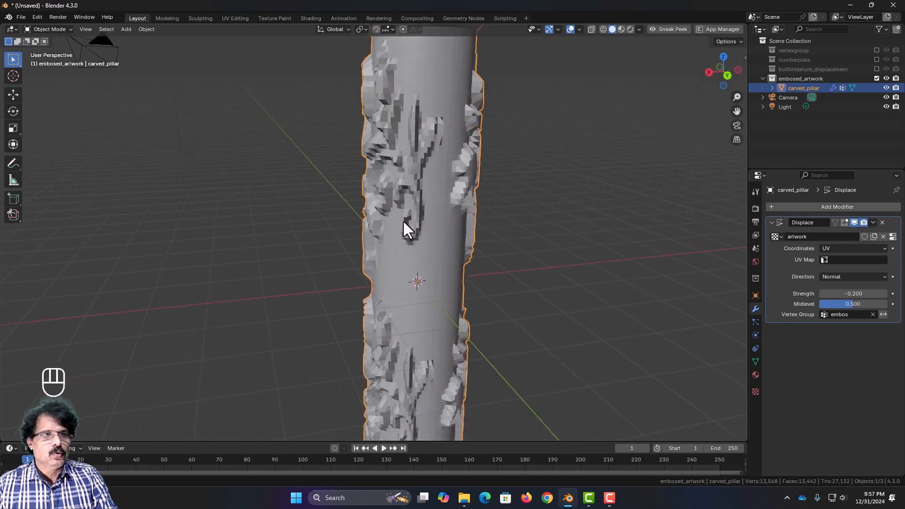
pyautogui.scroll(-4, 403, 219)
# Step: In Edit Mode, assign the selected shaft vertices to the embos group, subdivide them, and return to Object Mode to inspect the relief
pyautogui.press('Tab')
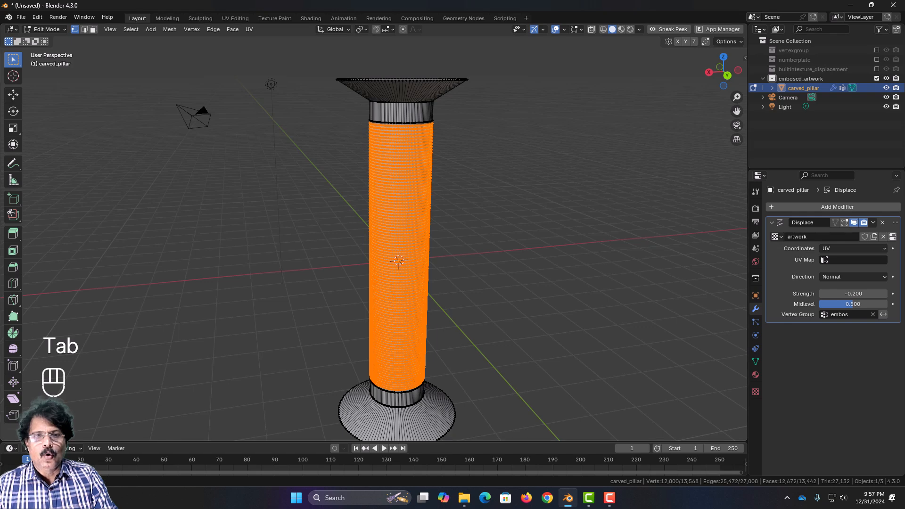
pyautogui.click(755, 361)
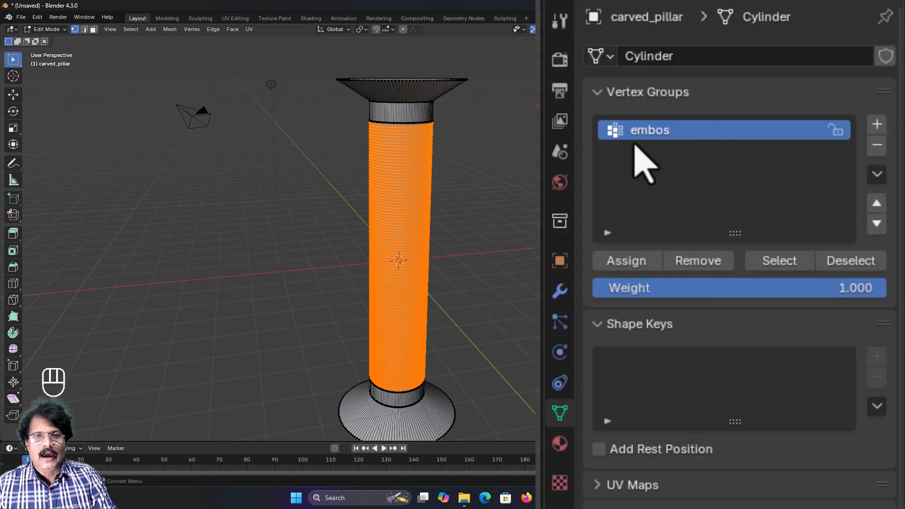
pyautogui.click(613, 263)
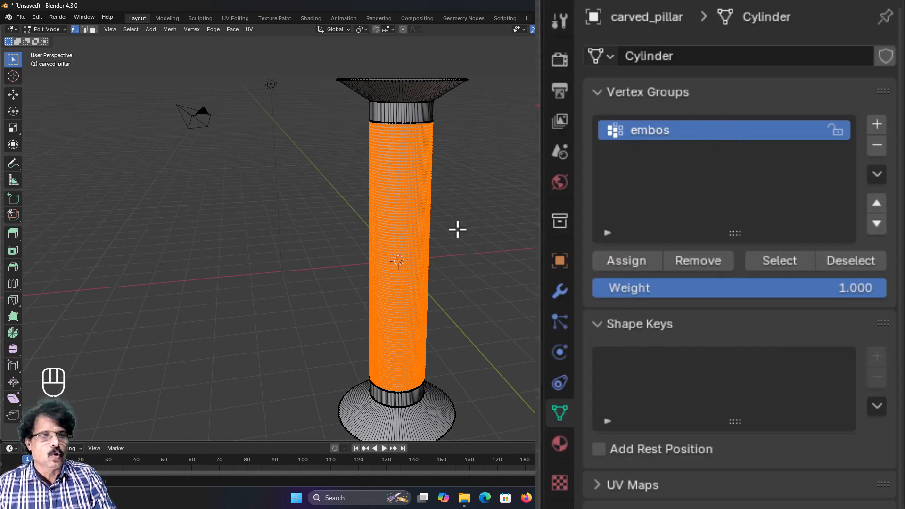
pyautogui.rightClick(404, 201)
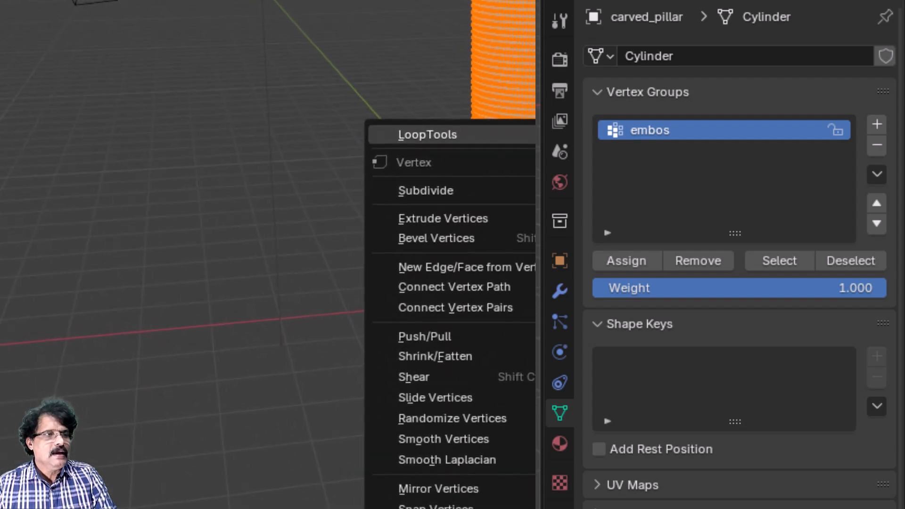
pyautogui.click(501, 196)
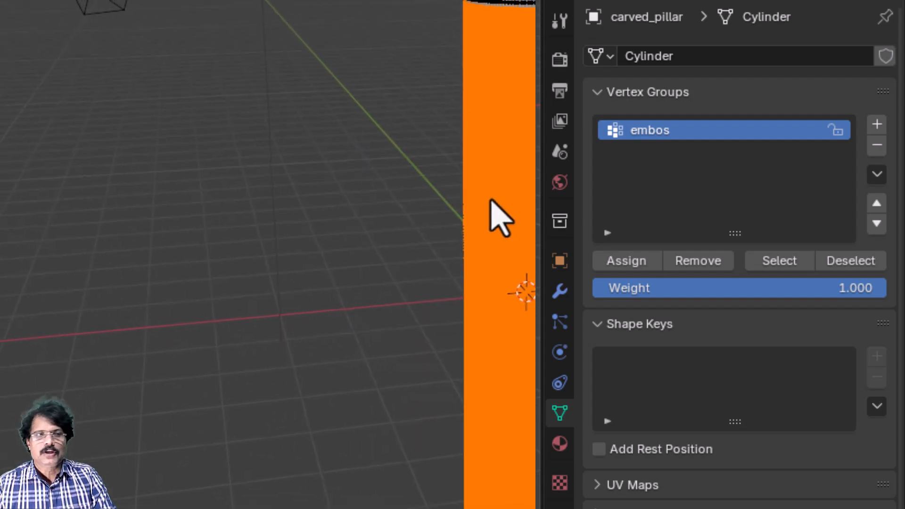
pyautogui.press('Tab')
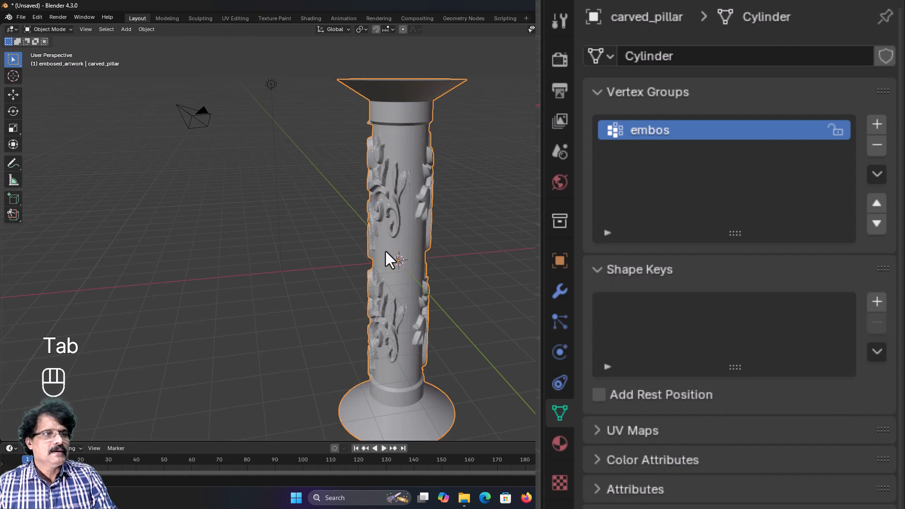
pyautogui.moveTo(400, 259); pyautogui.dragTo(380, 261, button='middle')
pyautogui.scroll(4, 437, 263)
pyautogui.scroll(2, 448, 255)
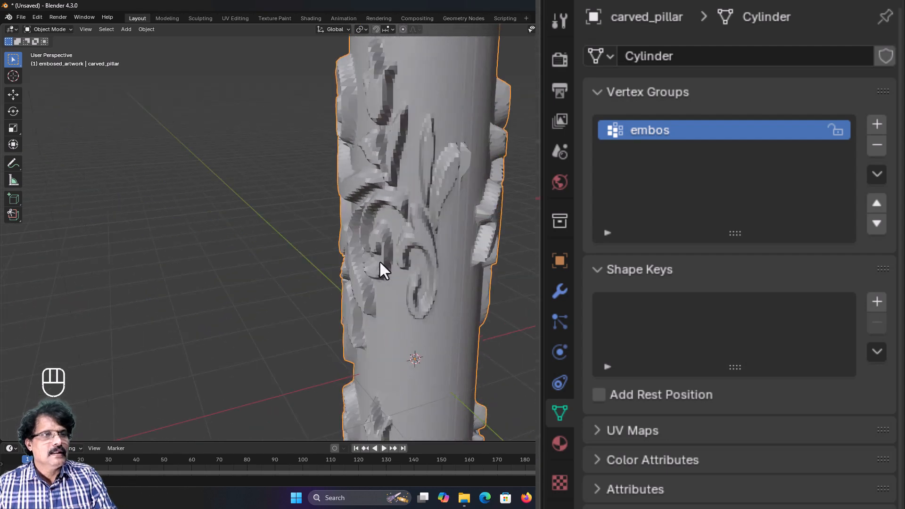
# Step: Set the artwork texture's brightness to 1.06 and contrast to 1.57, and inspect the embossing around the pillar
pyautogui.click(562, 483)
pyautogui.scroll(-12, 646, 397)
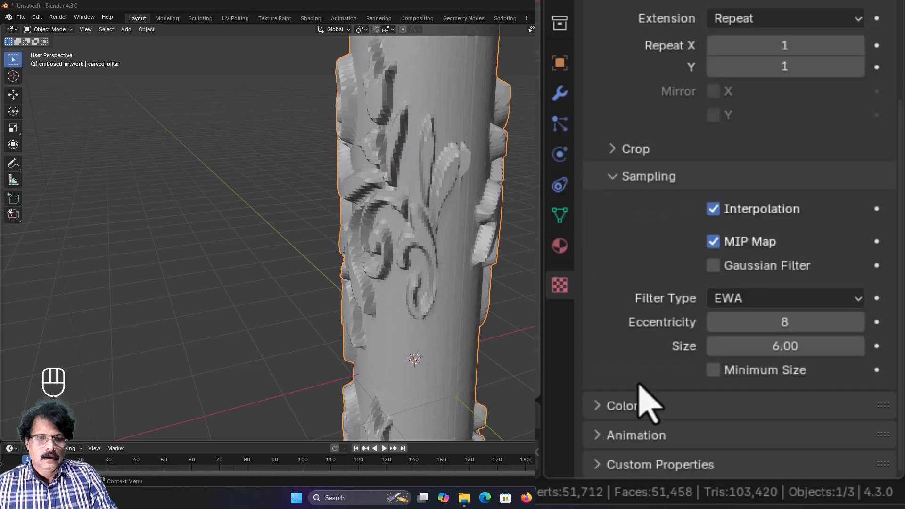
pyautogui.click(601, 406)
pyautogui.scroll(-8, 699, 369)
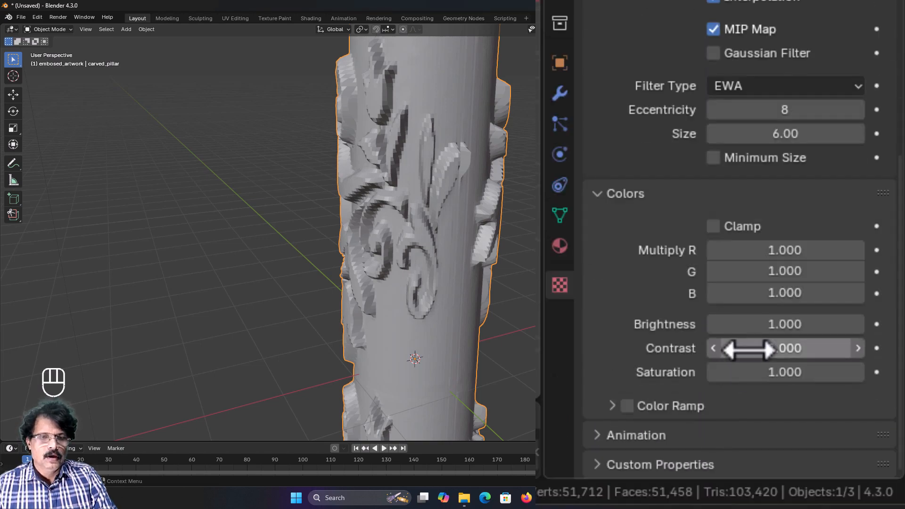
pyautogui.moveTo(747, 347); pyautogui.dragTo(789, 325)
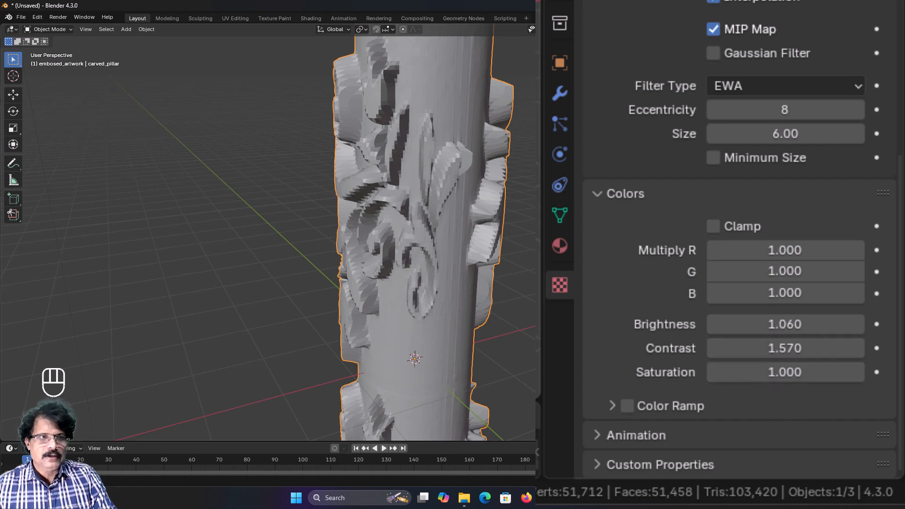
pyautogui.scroll(-4, 269, 235)
pyautogui.moveTo(531, 337); pyautogui.dragTo(461, 317, button='middle')
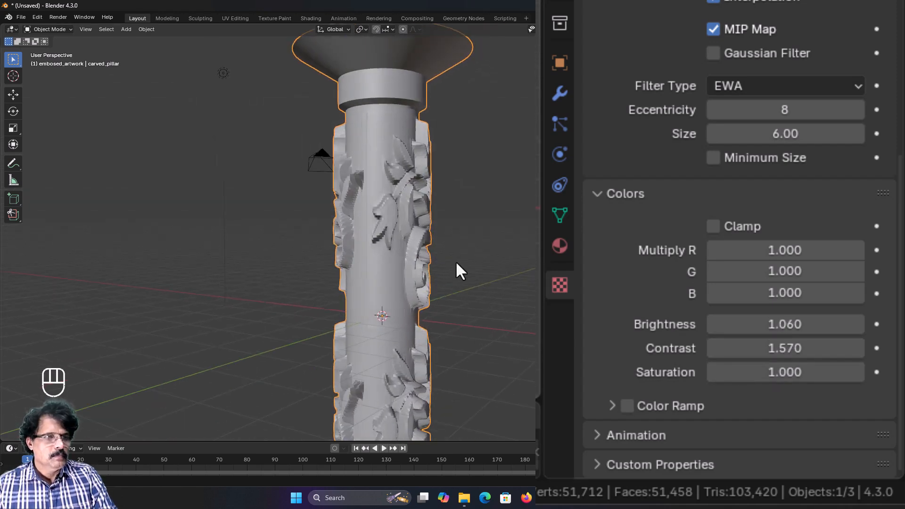
pyautogui.moveTo(455, 261); pyautogui.dragTo(414, 267, button='middle')
pyautogui.scroll(3, 352, 268)
pyautogui.scroll(-4, 353, 267)
pyautogui.scroll(3, 426, 277)
pyautogui.scroll(-2, 425, 277)
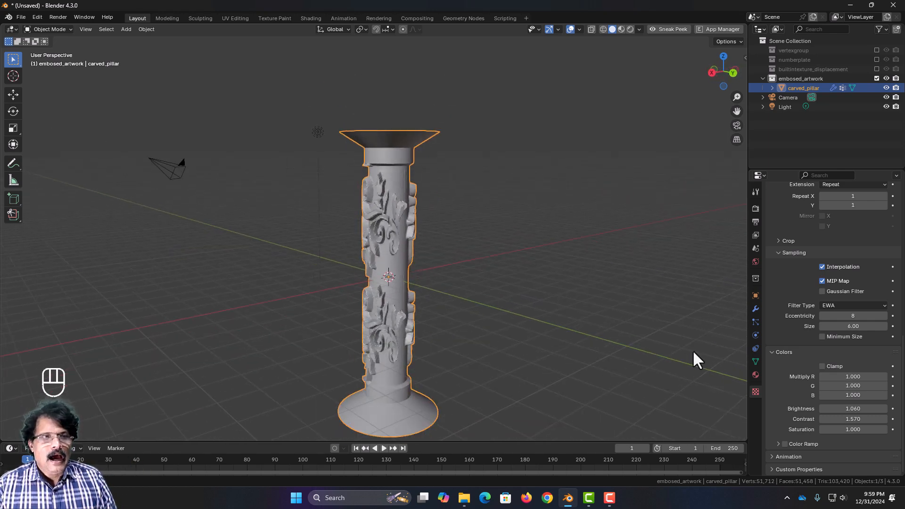
# Step: Add a Subdivision Surface modifier to the pillar below the Displace modifier
pyautogui.click(756, 308)
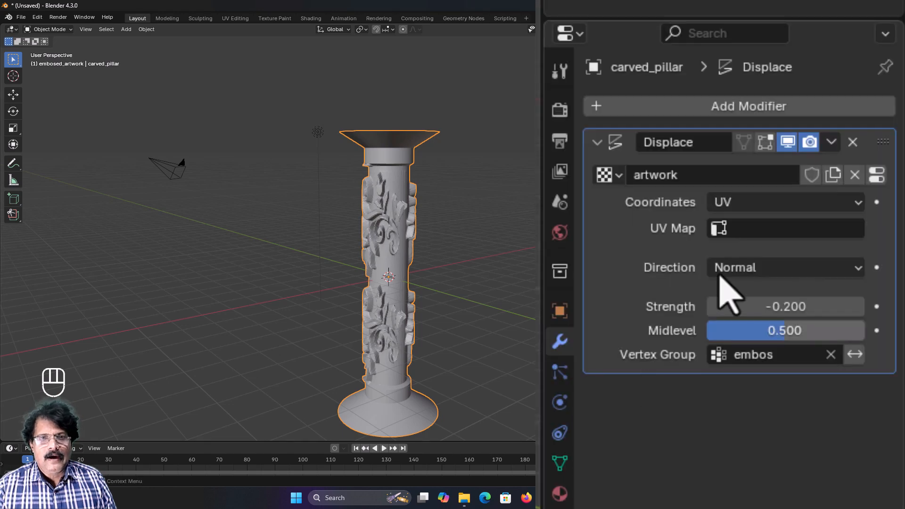
pyautogui.click(796, 205)
pyautogui.moveTo(794, 213)
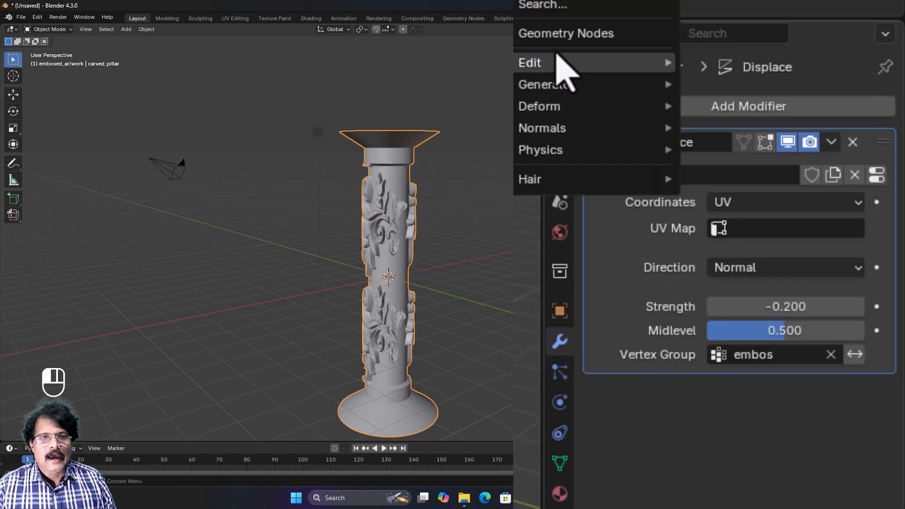
pyautogui.moveTo(554, 84)
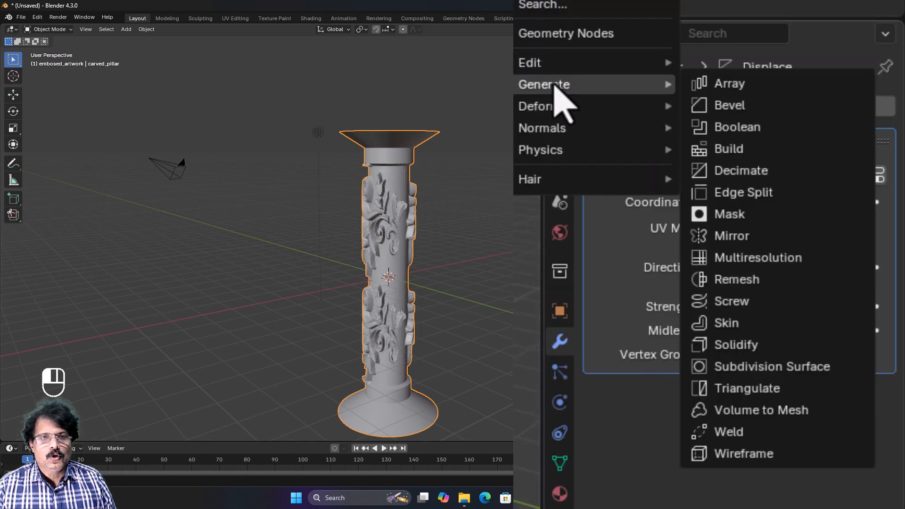
pyautogui.click(742, 370)
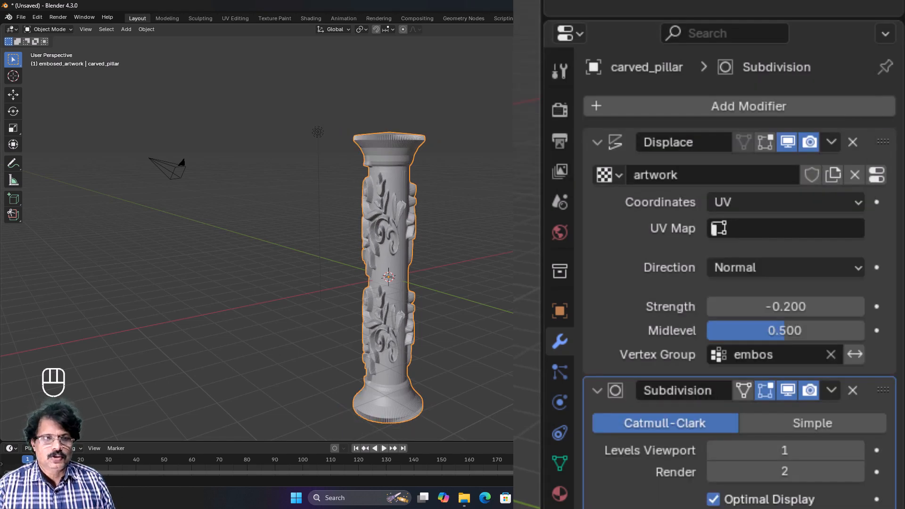
# Step: Enable the Statistics overlay in the viewport and view the pillar's mesh from another side
pyautogui.scroll(2, 512, 304)
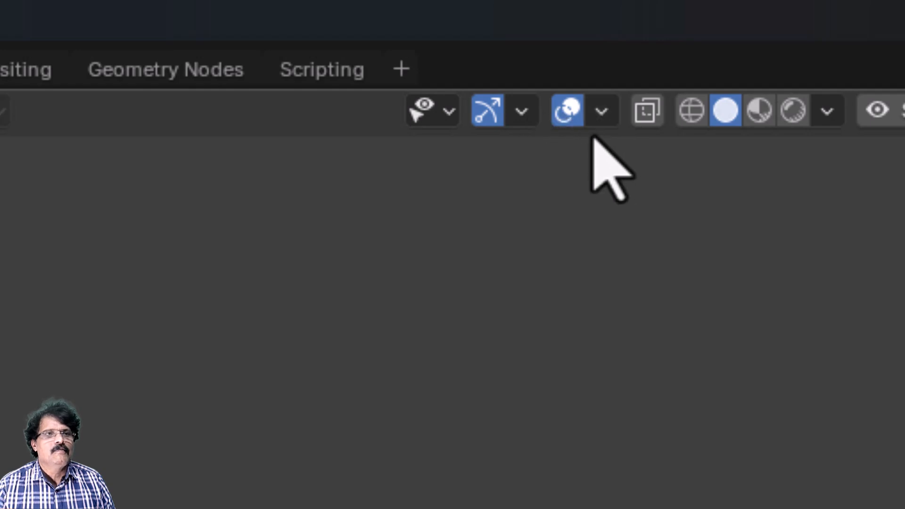
pyautogui.click(601, 115)
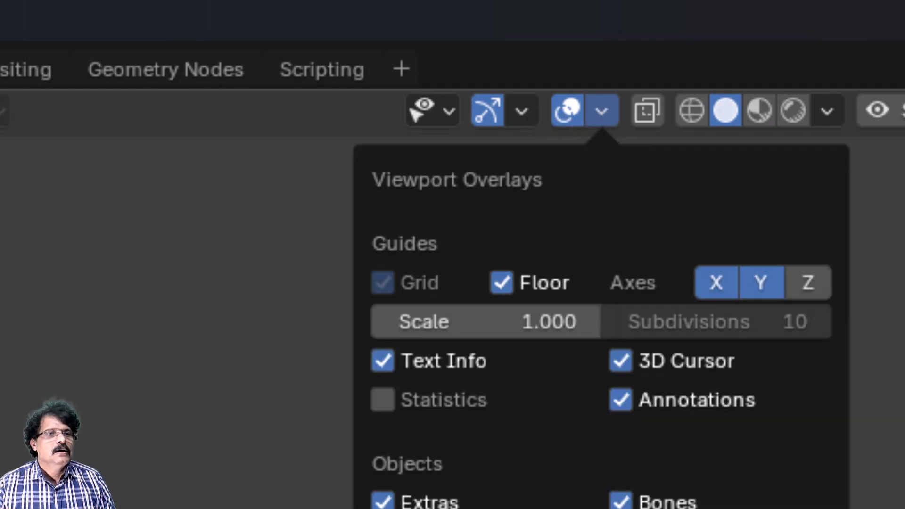
pyautogui.click(381, 401)
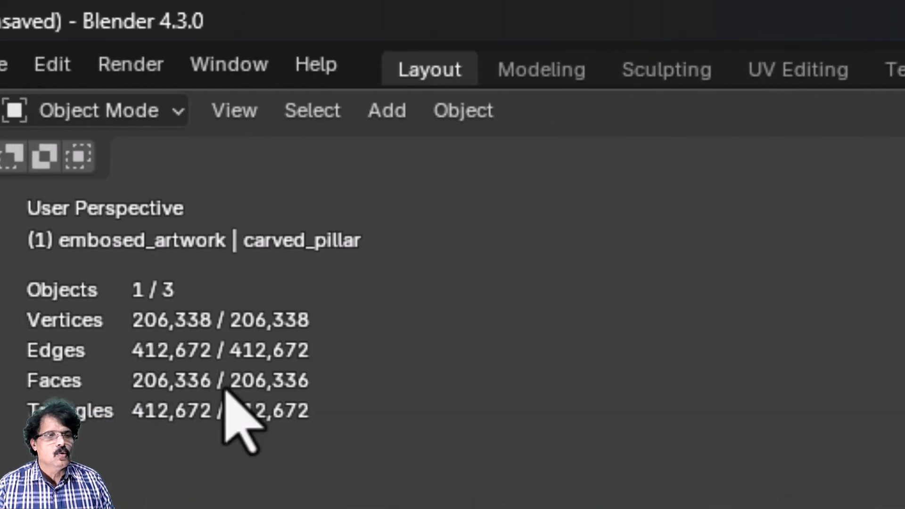
pyautogui.scroll(-2, 452, 424)
pyautogui.moveTo(565, 330); pyautogui.dragTo(684, 386, button='middle')
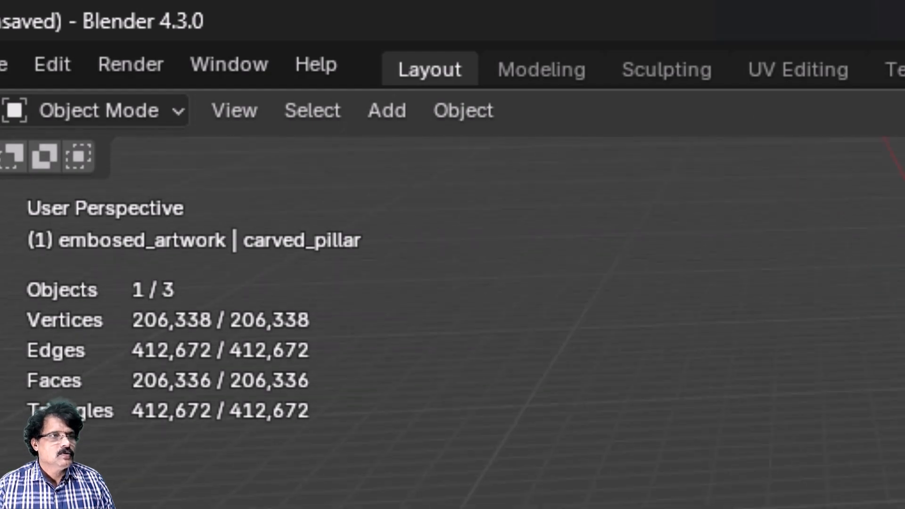
pyautogui.moveTo(479, 396); pyautogui.dragTo(349, 251, button='middle')
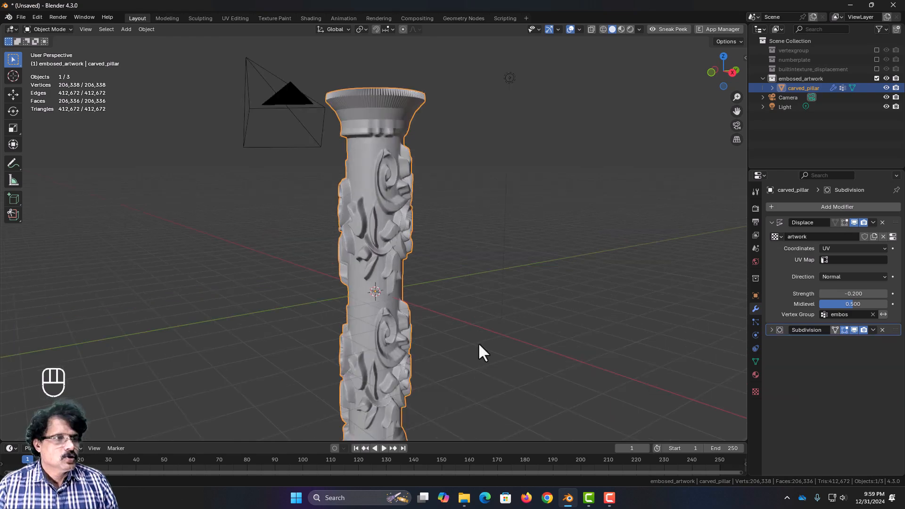
pyautogui.moveTo(478, 343); pyautogui.dragTo(314, 332, button='middle')
# Step: Set the Subdivision modifier's viewport levels to 2 and inspect the smoothed relief on the pillar
pyautogui.scroll(3, 372, 333)
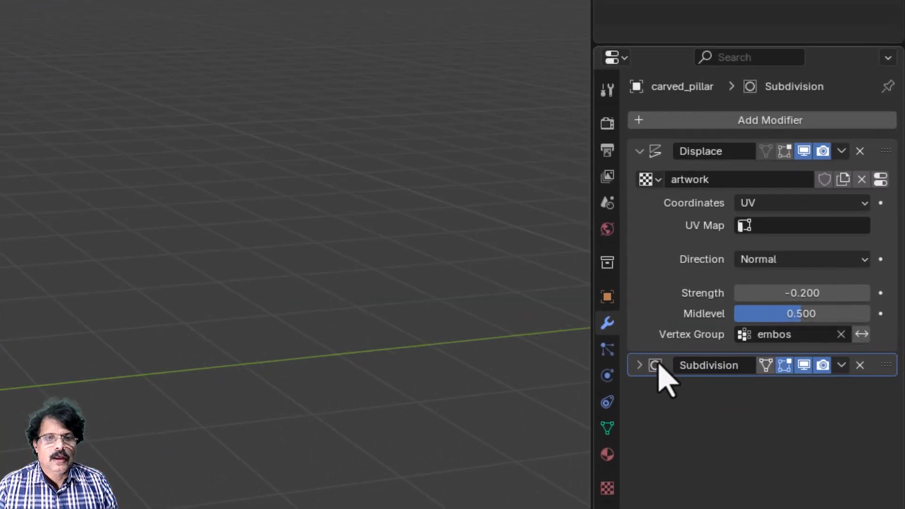
pyautogui.click(610, 380)
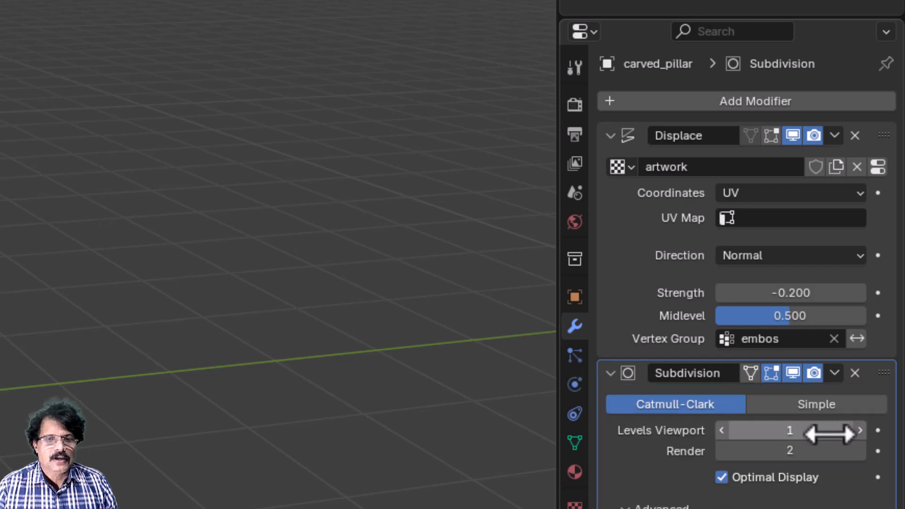
pyautogui.click(860, 430)
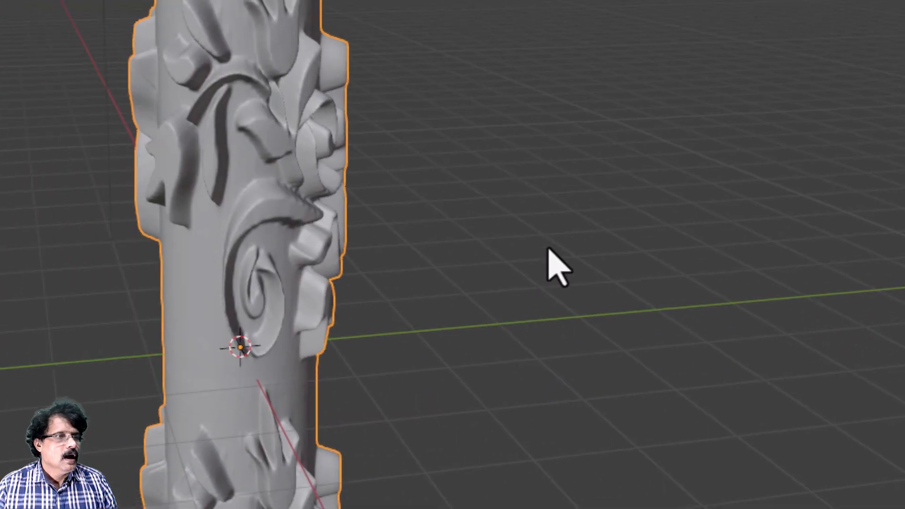
pyautogui.scroll(-3, 547, 246)
pyautogui.moveTo(578, 283); pyautogui.dragTo(416, 265, button='middle')
pyautogui.scroll(-2, 470, 246)
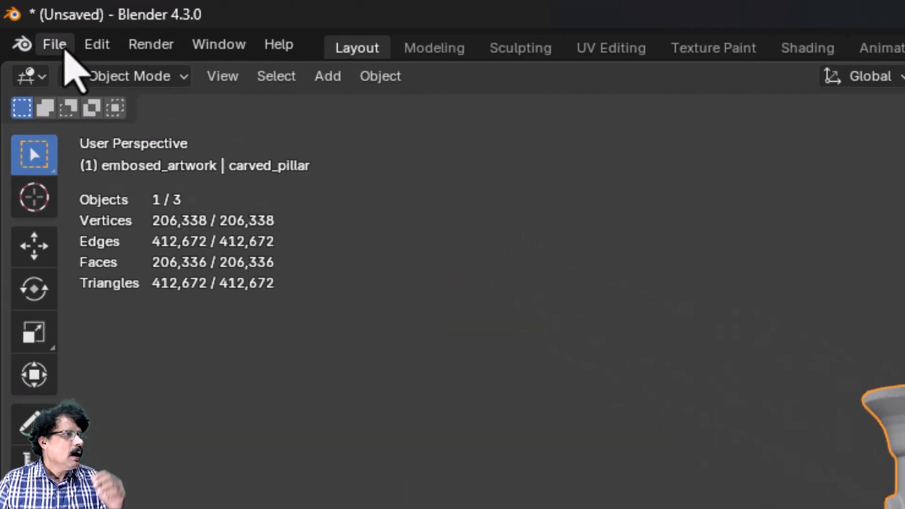
# Step: Save the scene as a new file named 04_10_displace_modifier
pyautogui.click(22, 18)
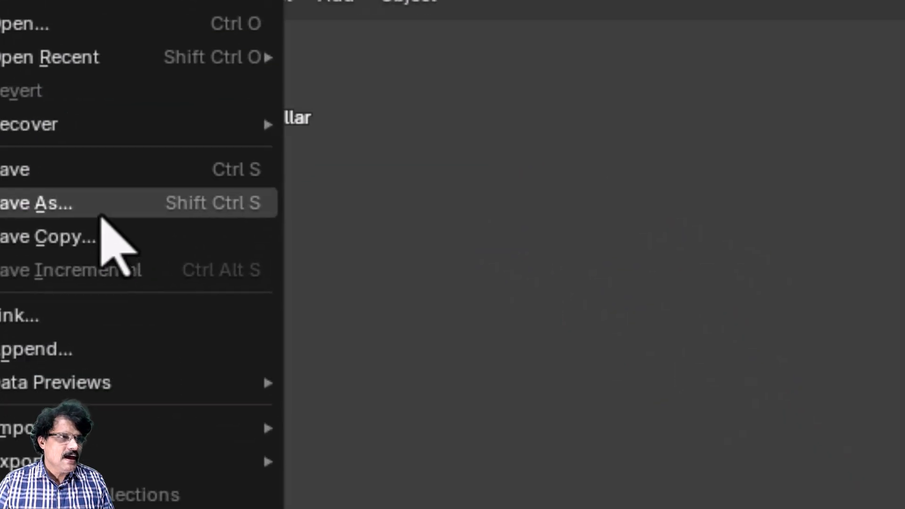
pyautogui.click(222, 315)
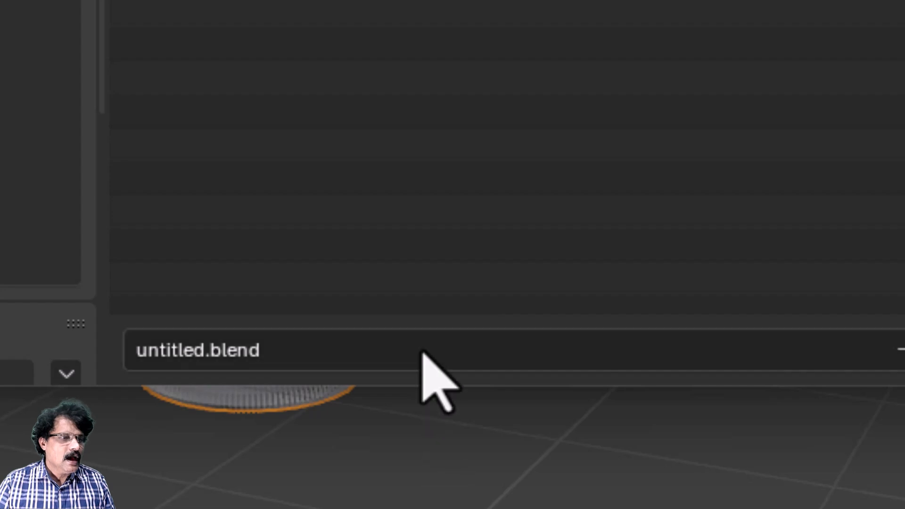
pyautogui.click(421, 352)
pyautogui.write('0')
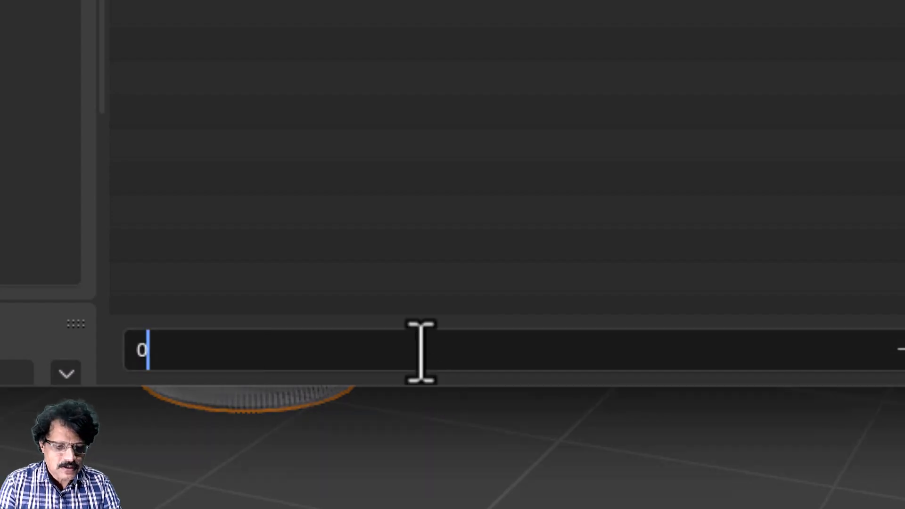
pyautogui.write('4_10')
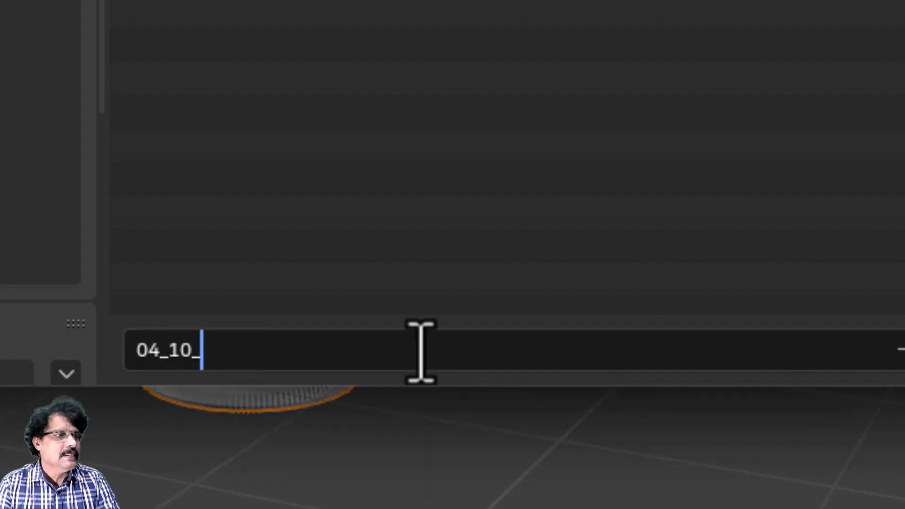
pyautogui.write('_displac')
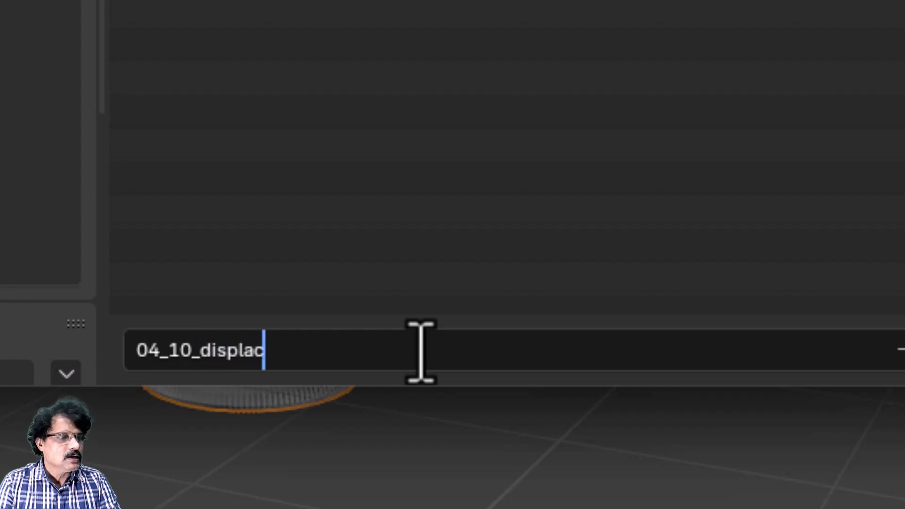
pyautogui.write('e_modifier')
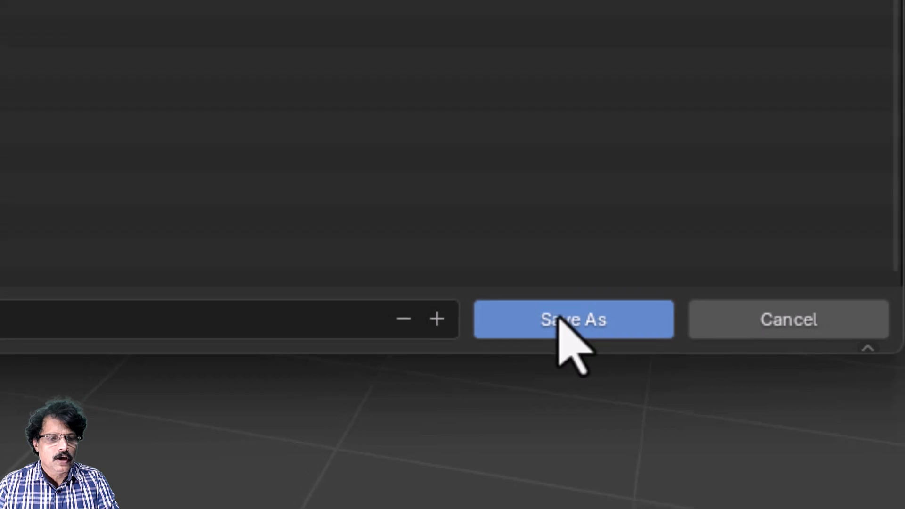
pyautogui.click(559, 314)
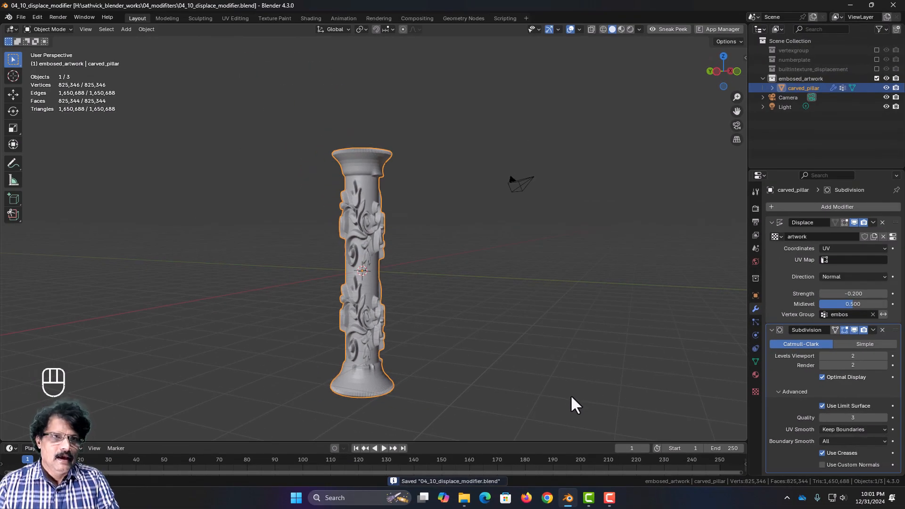
# Step: Switch the solid viewport lighting to MatCap and choose the matte red clay sphere
pyautogui.click(639, 29)
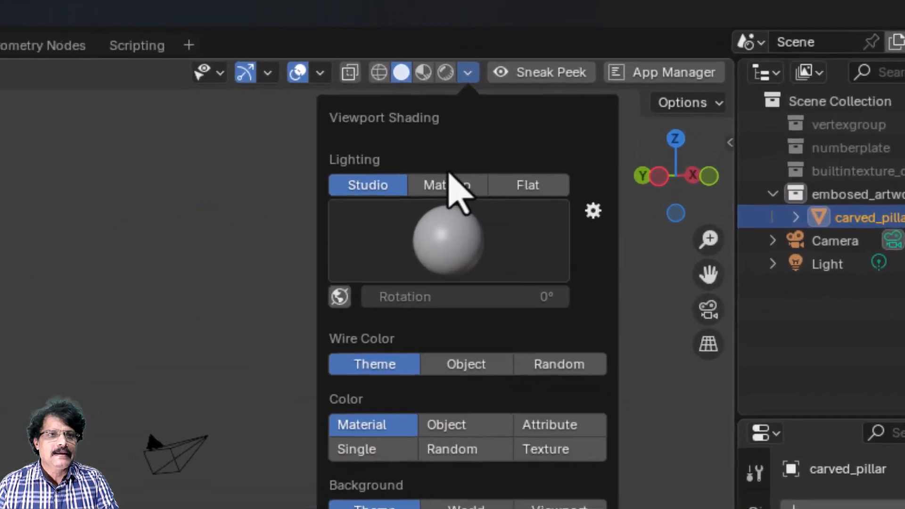
pyautogui.click(589, 104)
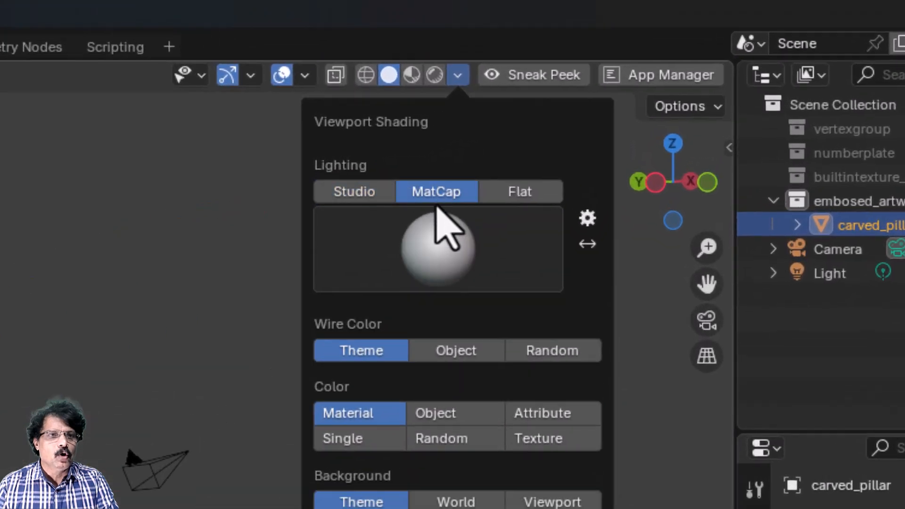
pyautogui.click(430, 262)
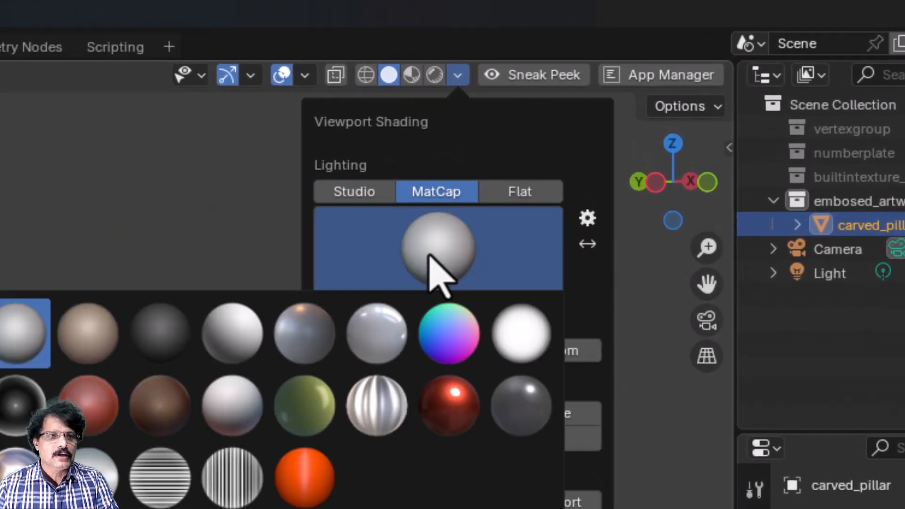
pyautogui.click(89, 405)
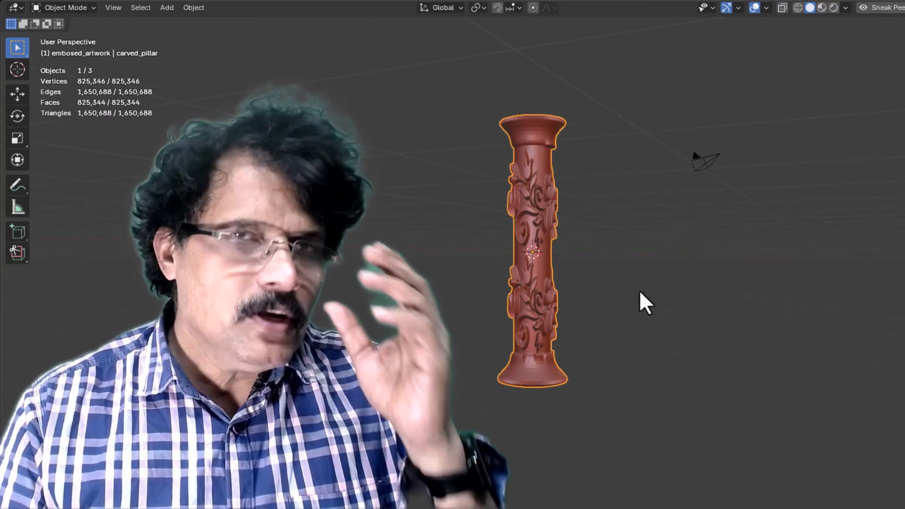
# Step: Examine the finished embossed pillar up close and from several sides
pyautogui.scroll(3, 639, 289)
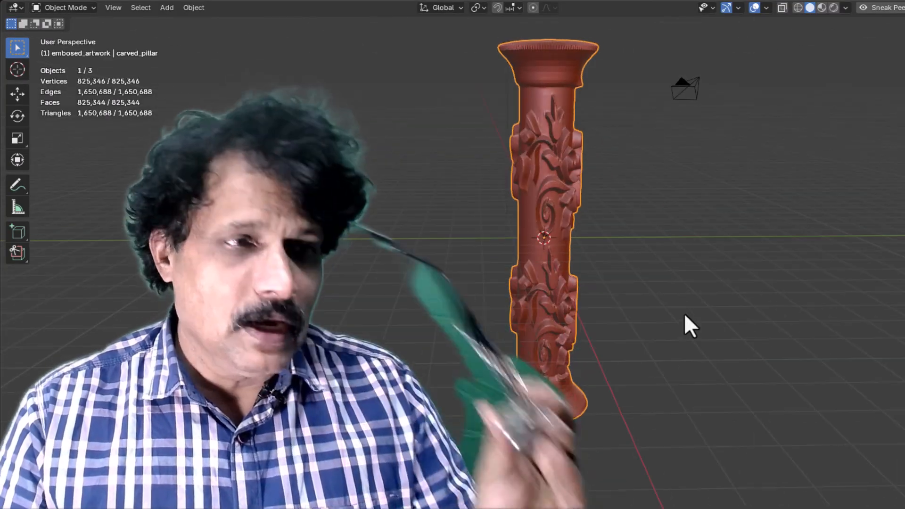
pyautogui.moveTo(685, 315); pyautogui.dragTo(523, 305, button='middle')
pyautogui.scroll(-1, 627, 297)
pyautogui.scroll(2, 523, 306)
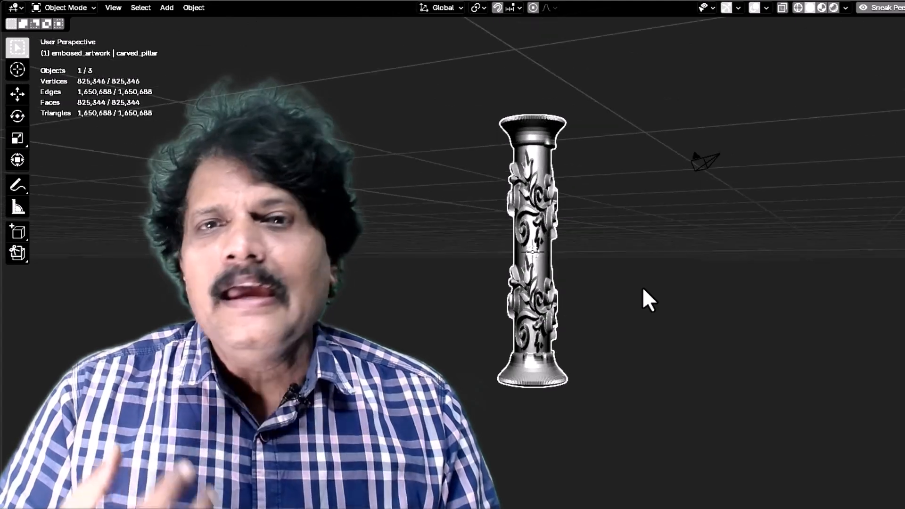
pyautogui.scroll(3, 640, 288)
pyautogui.moveTo(639, 290); pyautogui.dragTo(523, 306, button='middle')
pyautogui.scroll(-2, 629, 299)
pyautogui.scroll(2, 522, 301)
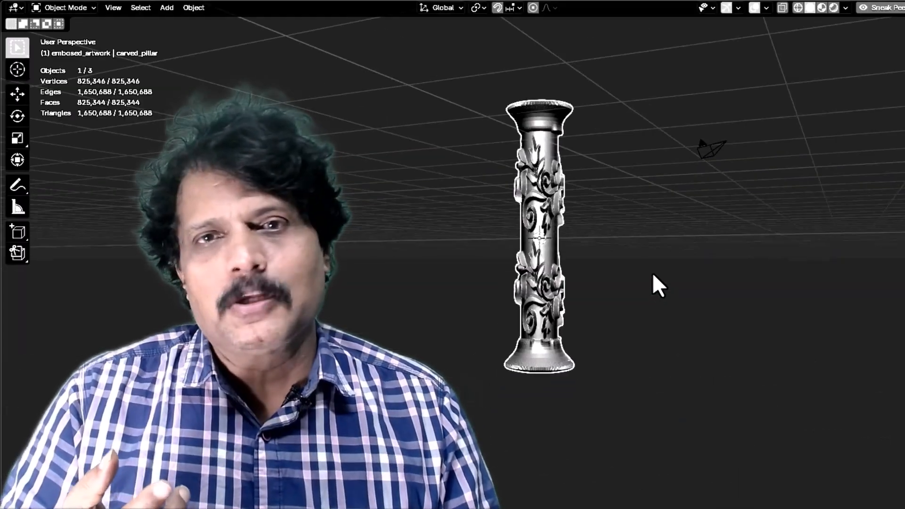
pyautogui.keyDown('shift'); pyautogui.moveTo(652, 272); pyautogui.dragTo(523, 303, button='middle'); pyautogui.keyUp('shift')
pyautogui.scroll(2, 640, 290)
pyautogui.scroll(2, 521, 301)
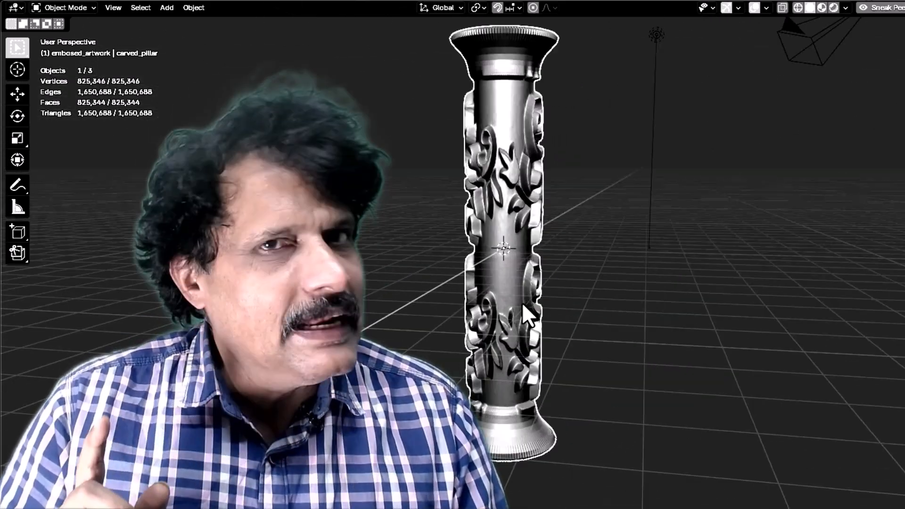